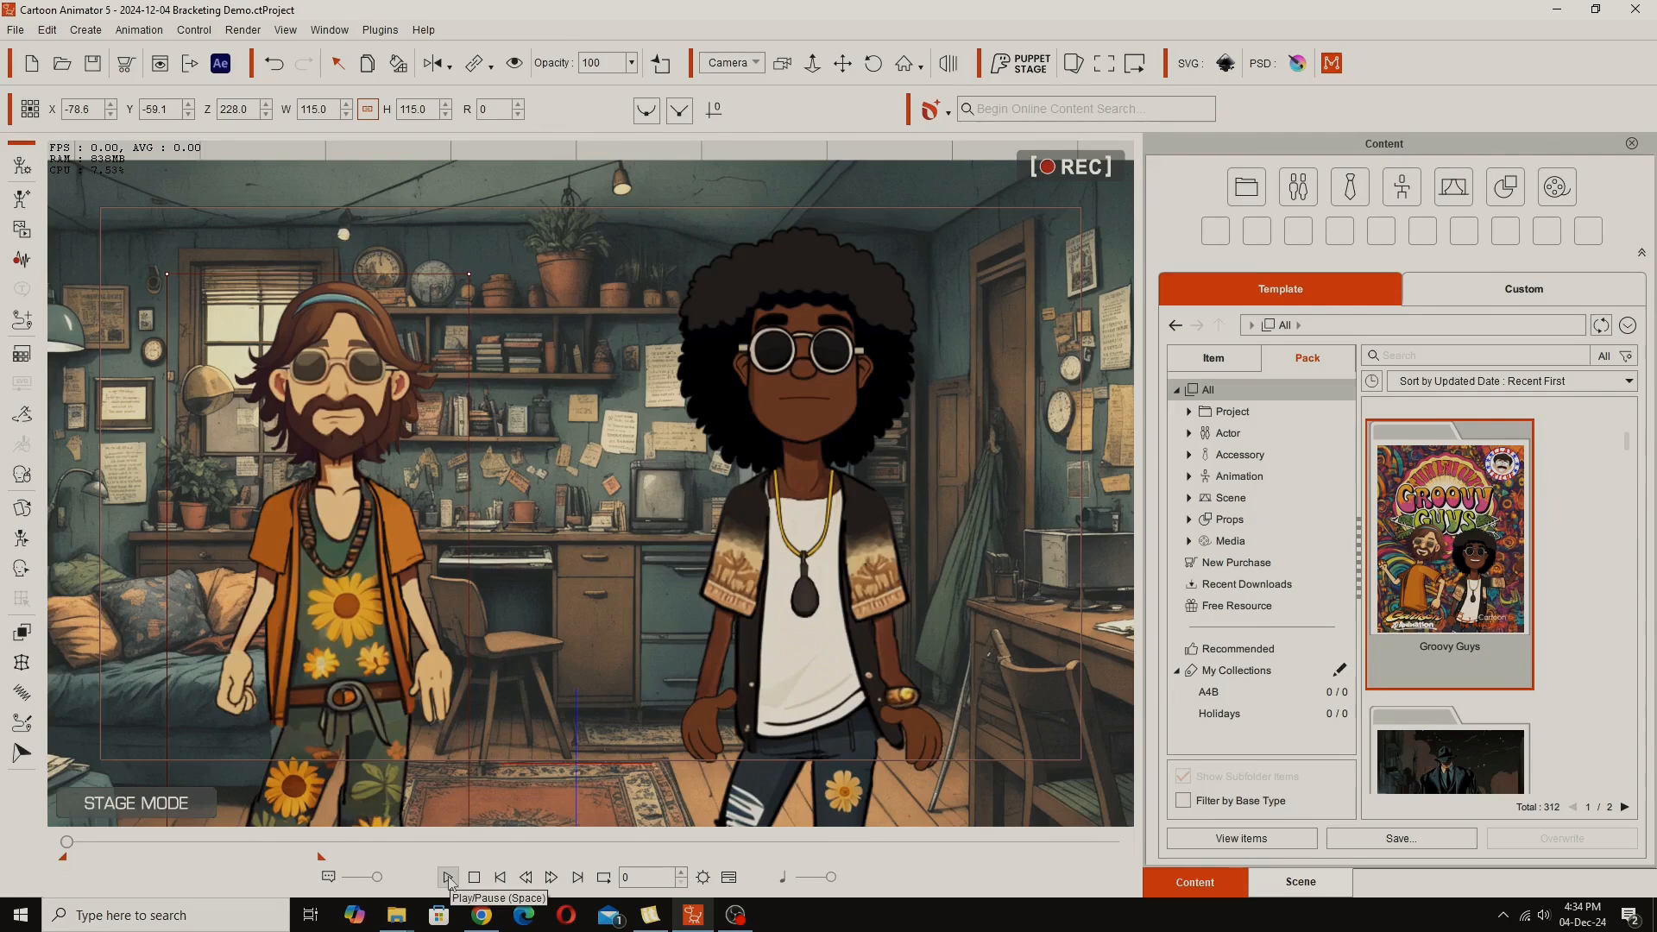
Step: Play back the two-character scene and open the timeline with the selected character's Motion track displayed
click(448, 877)
mouse_move(649, 915)
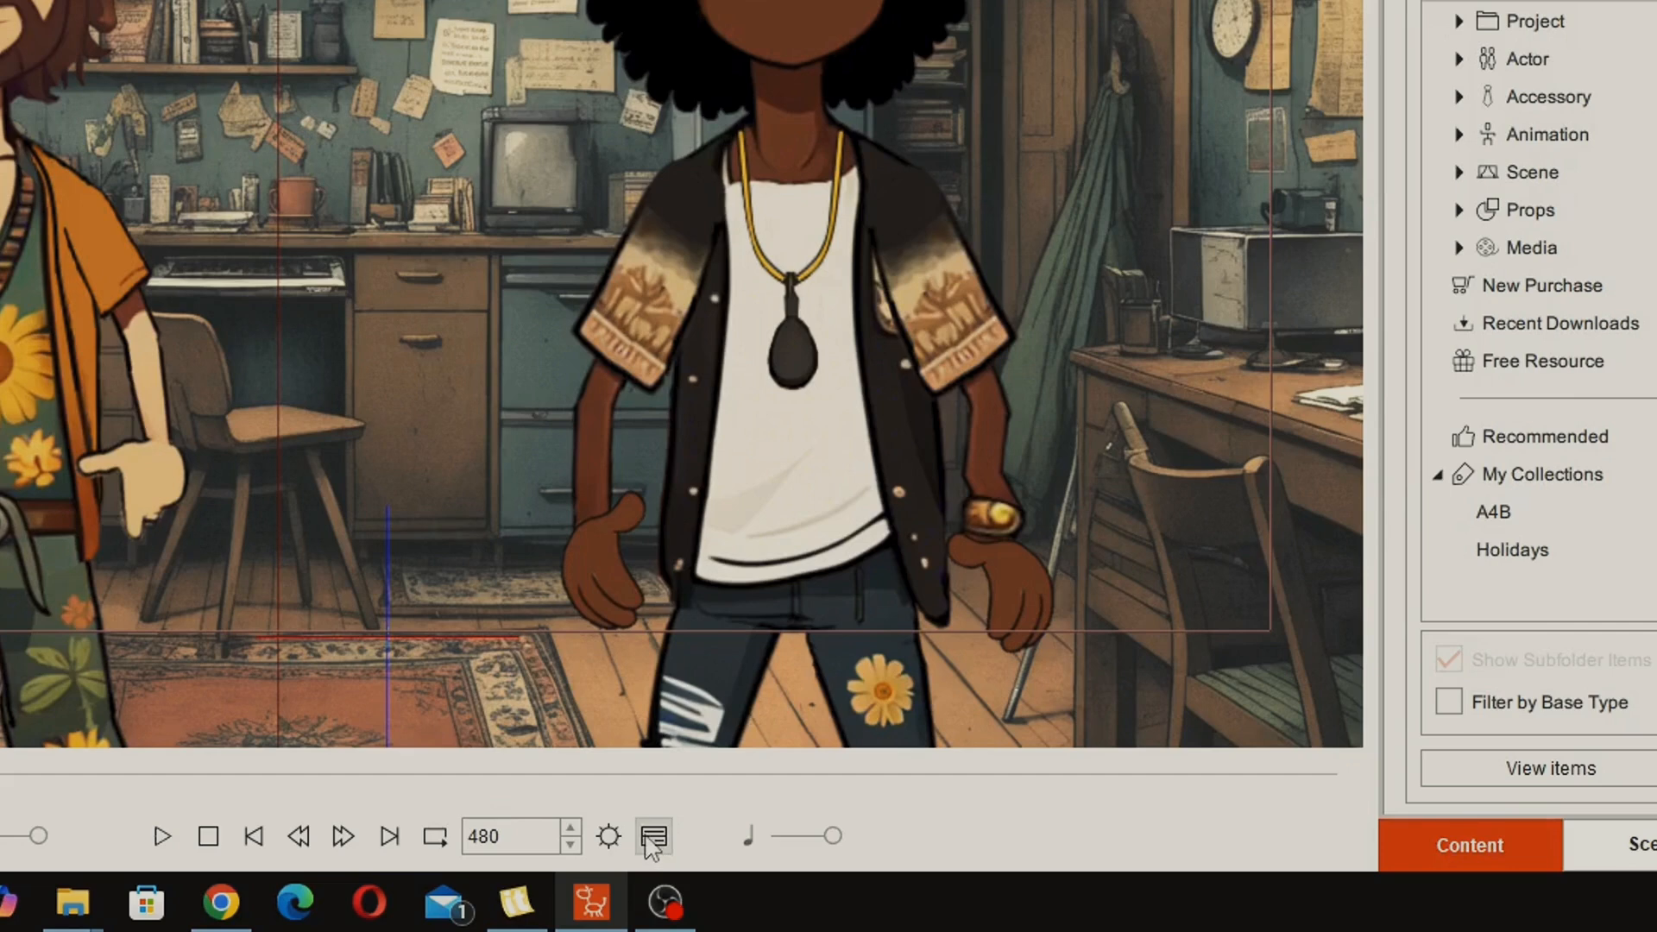
click(653, 837)
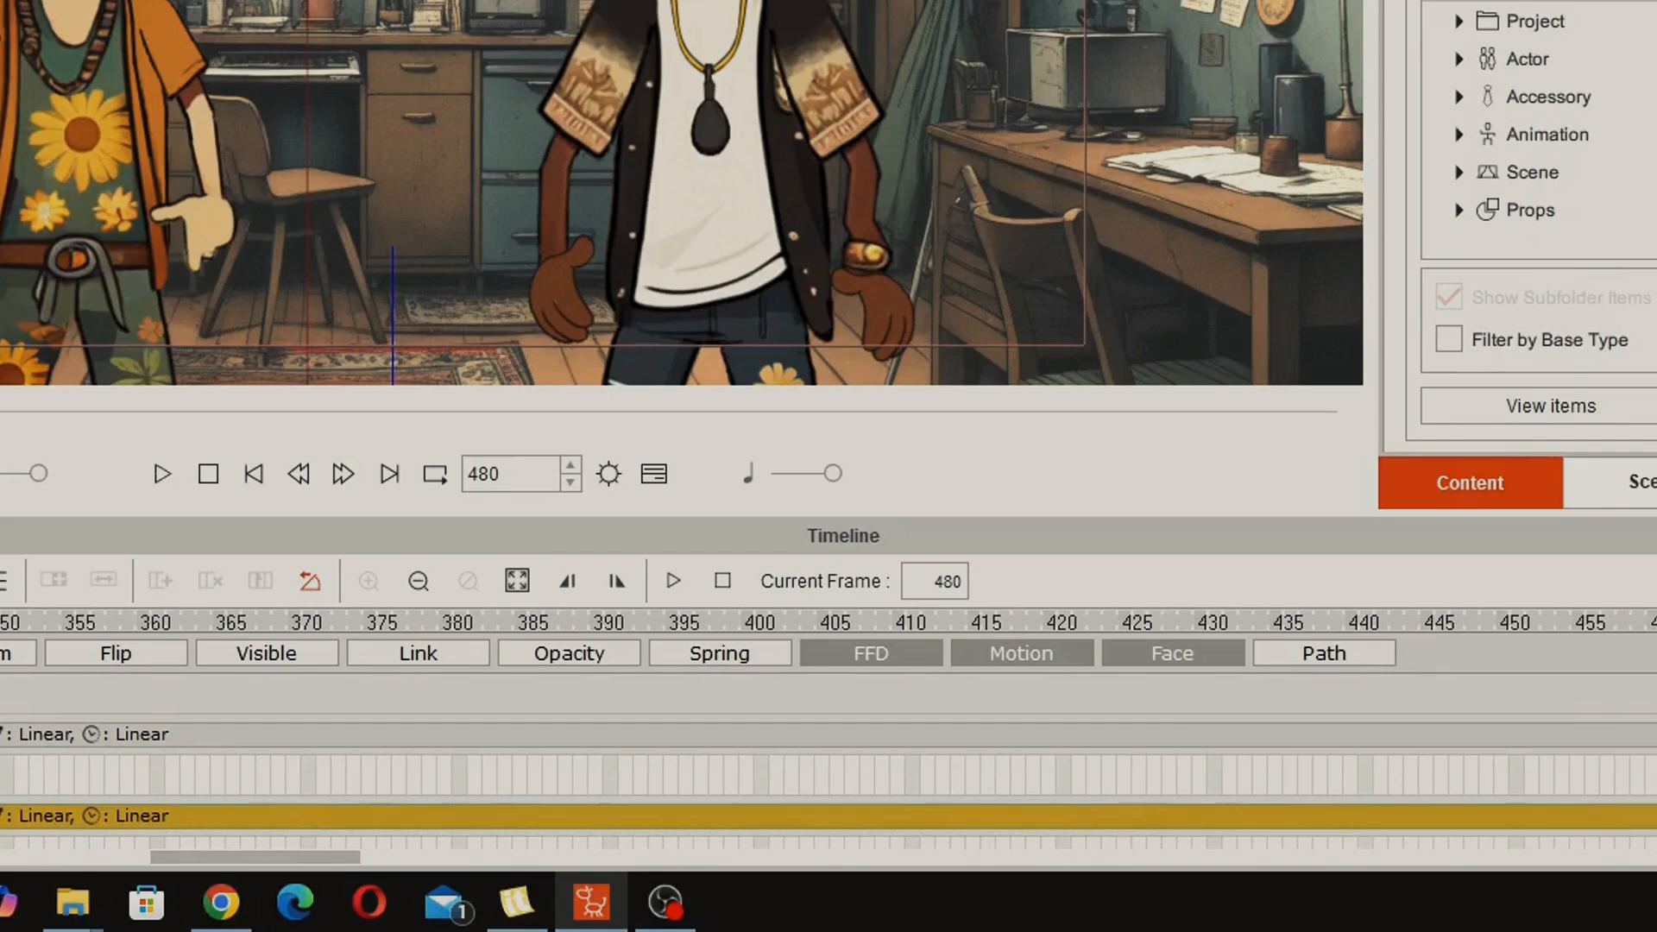
click(864, 771)
click(986, 660)
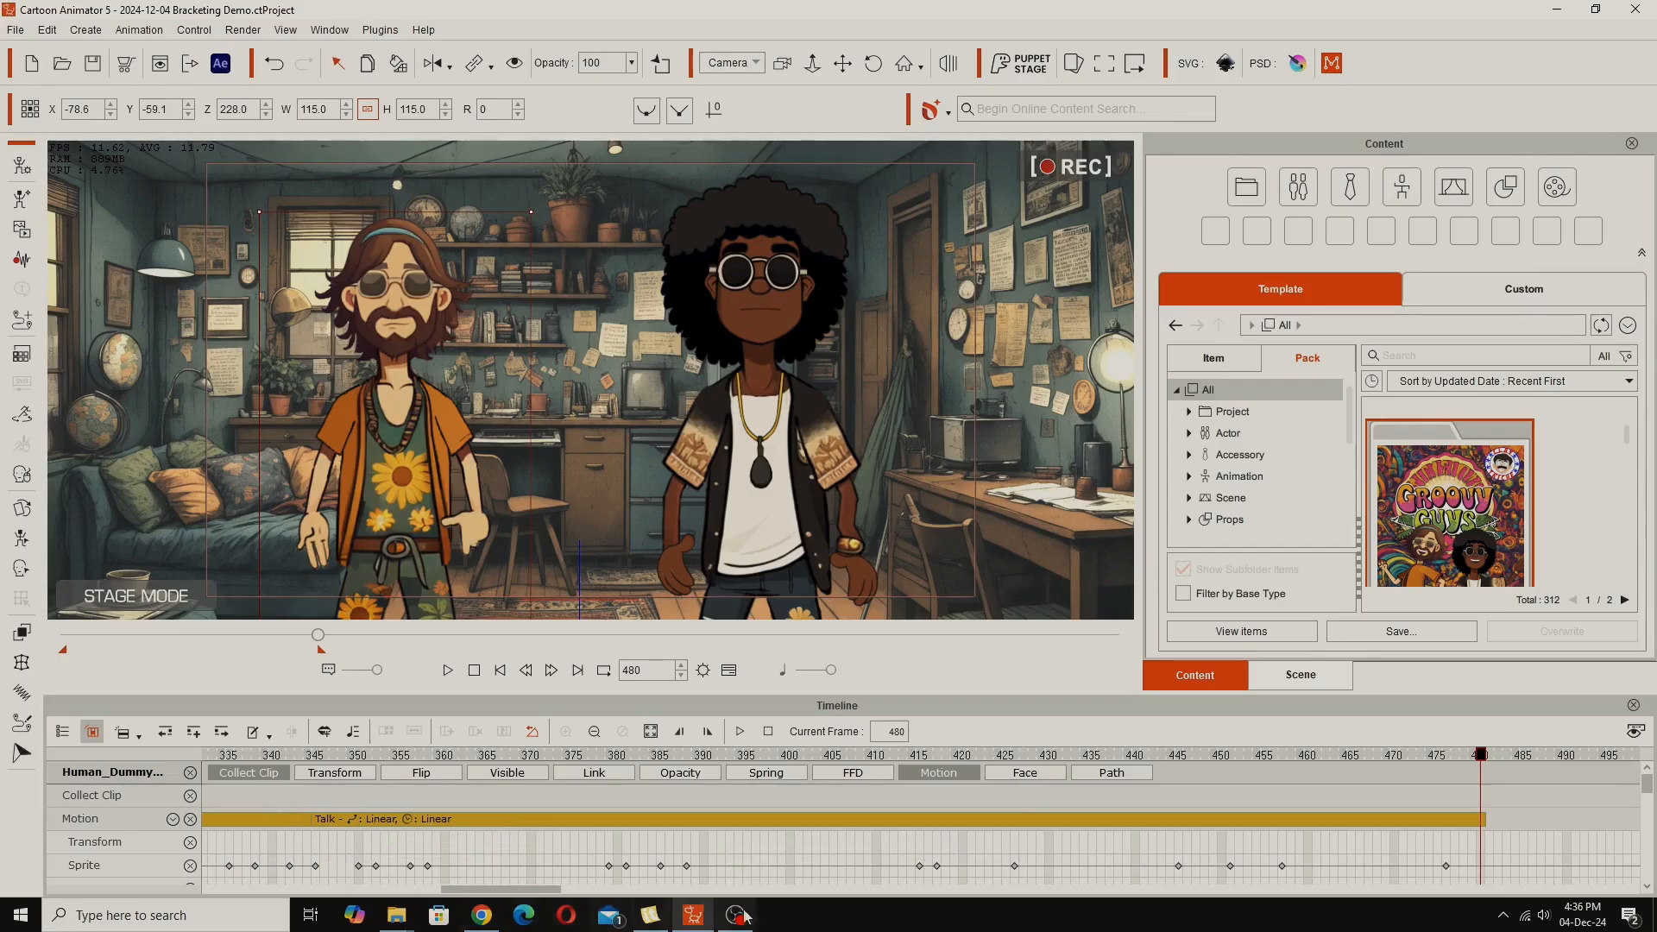
Step: Play the scene from the first frame and look over the long-haired character's clips along the Motion track
click(473, 671)
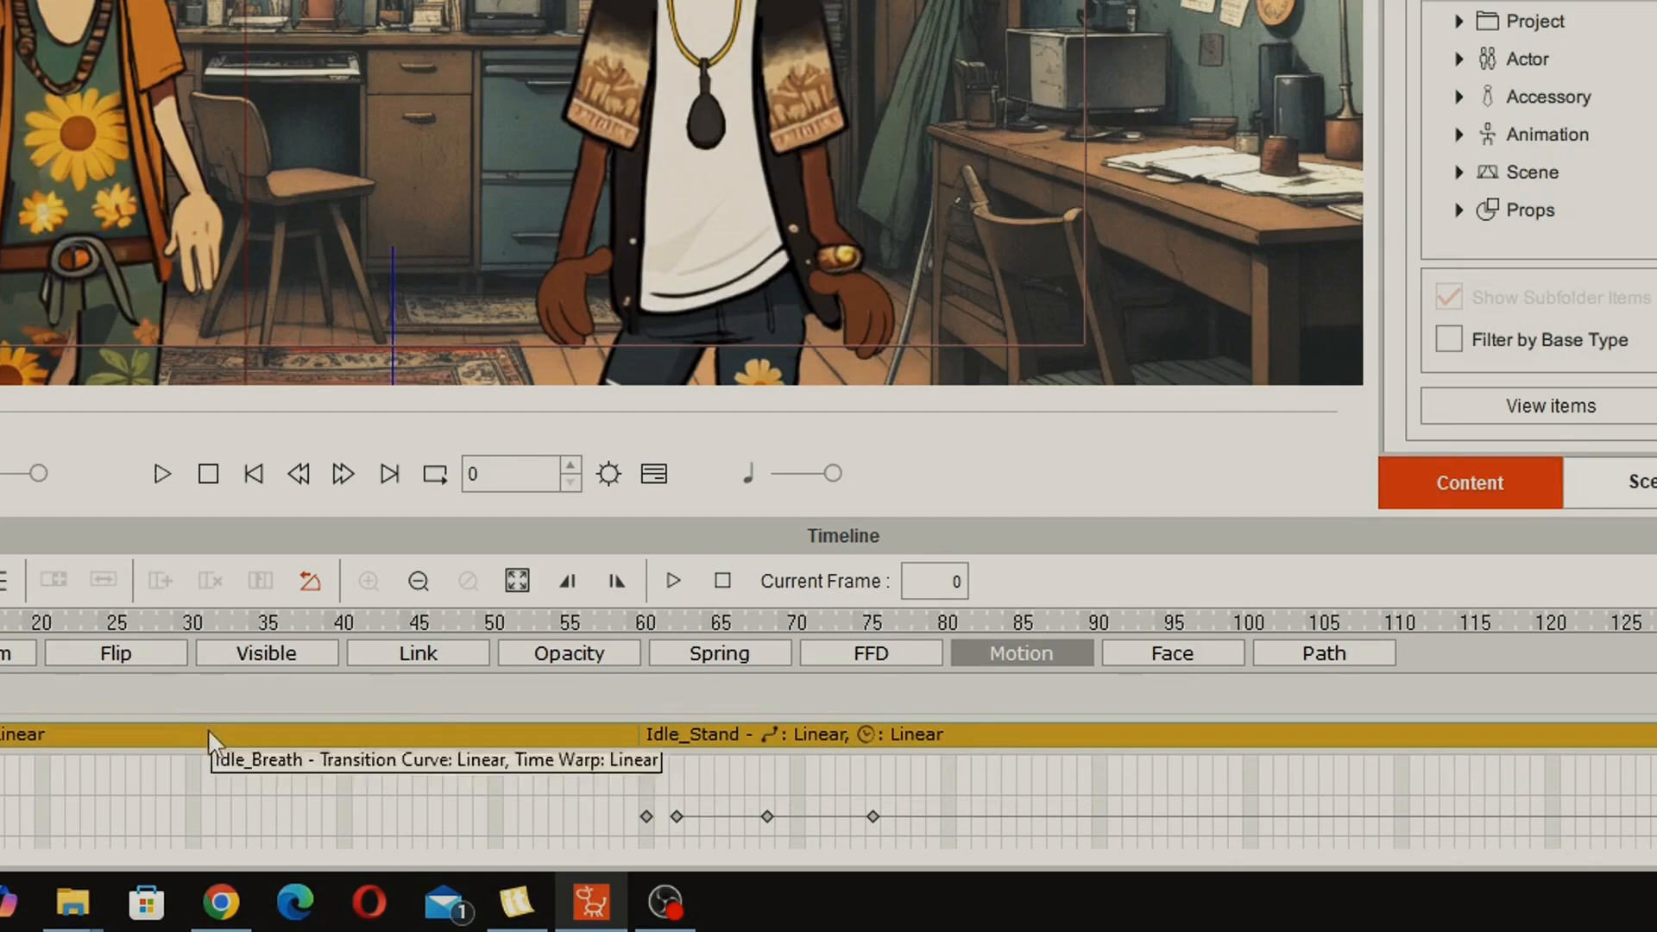
key(space)
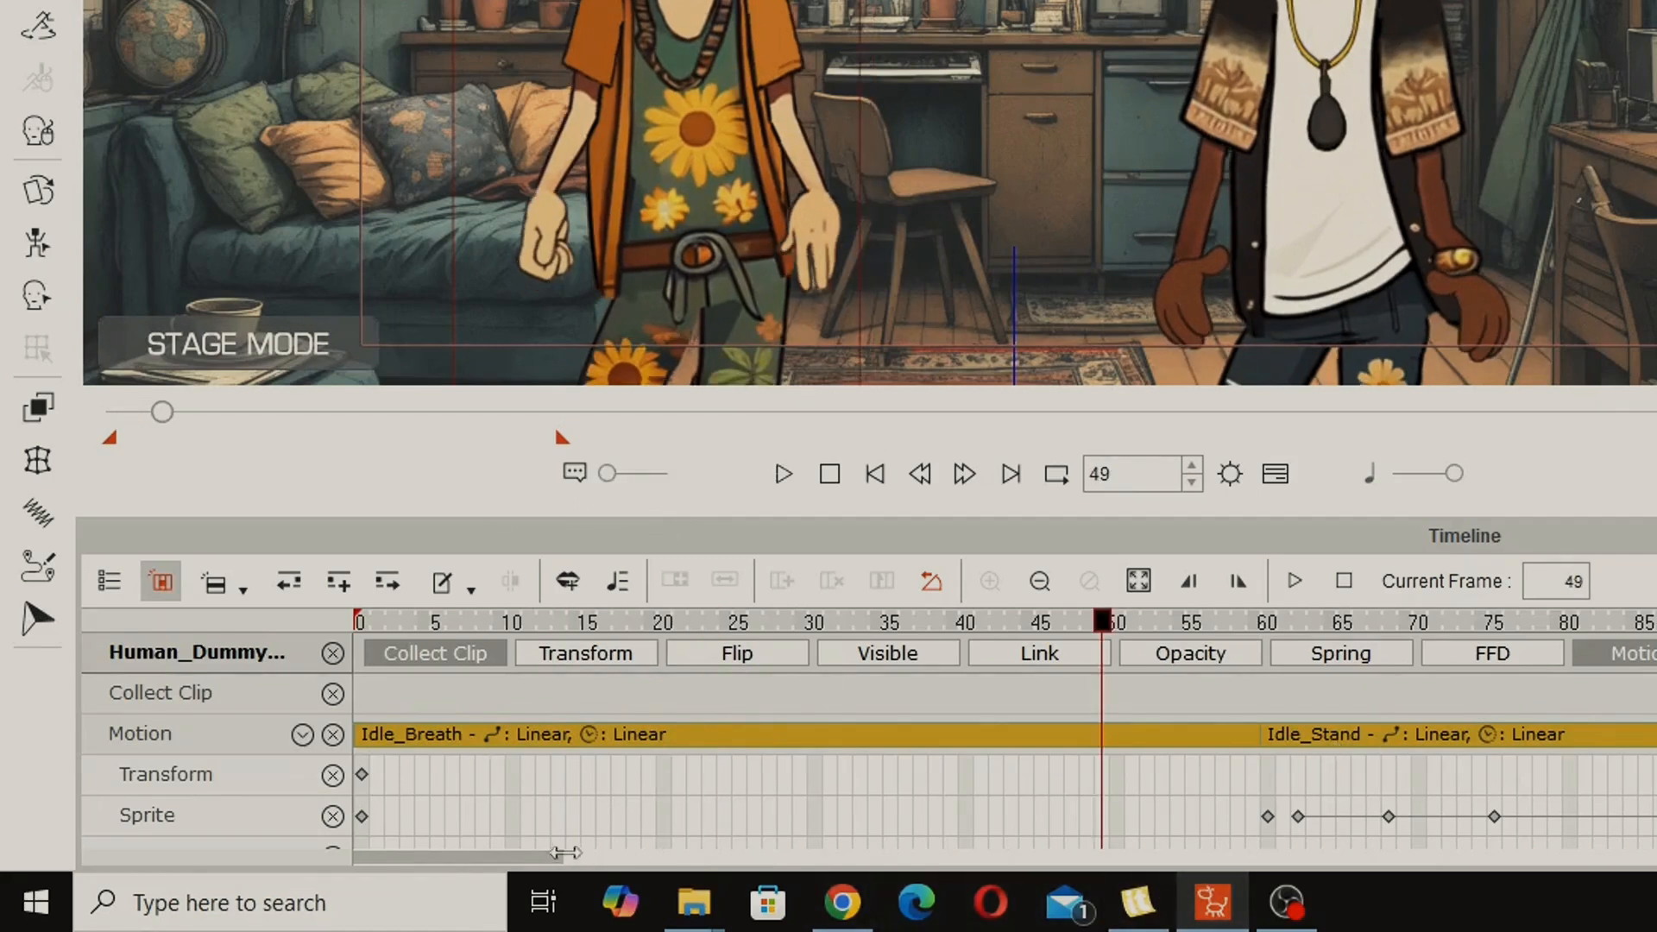
drag(556, 858, 779, 900)
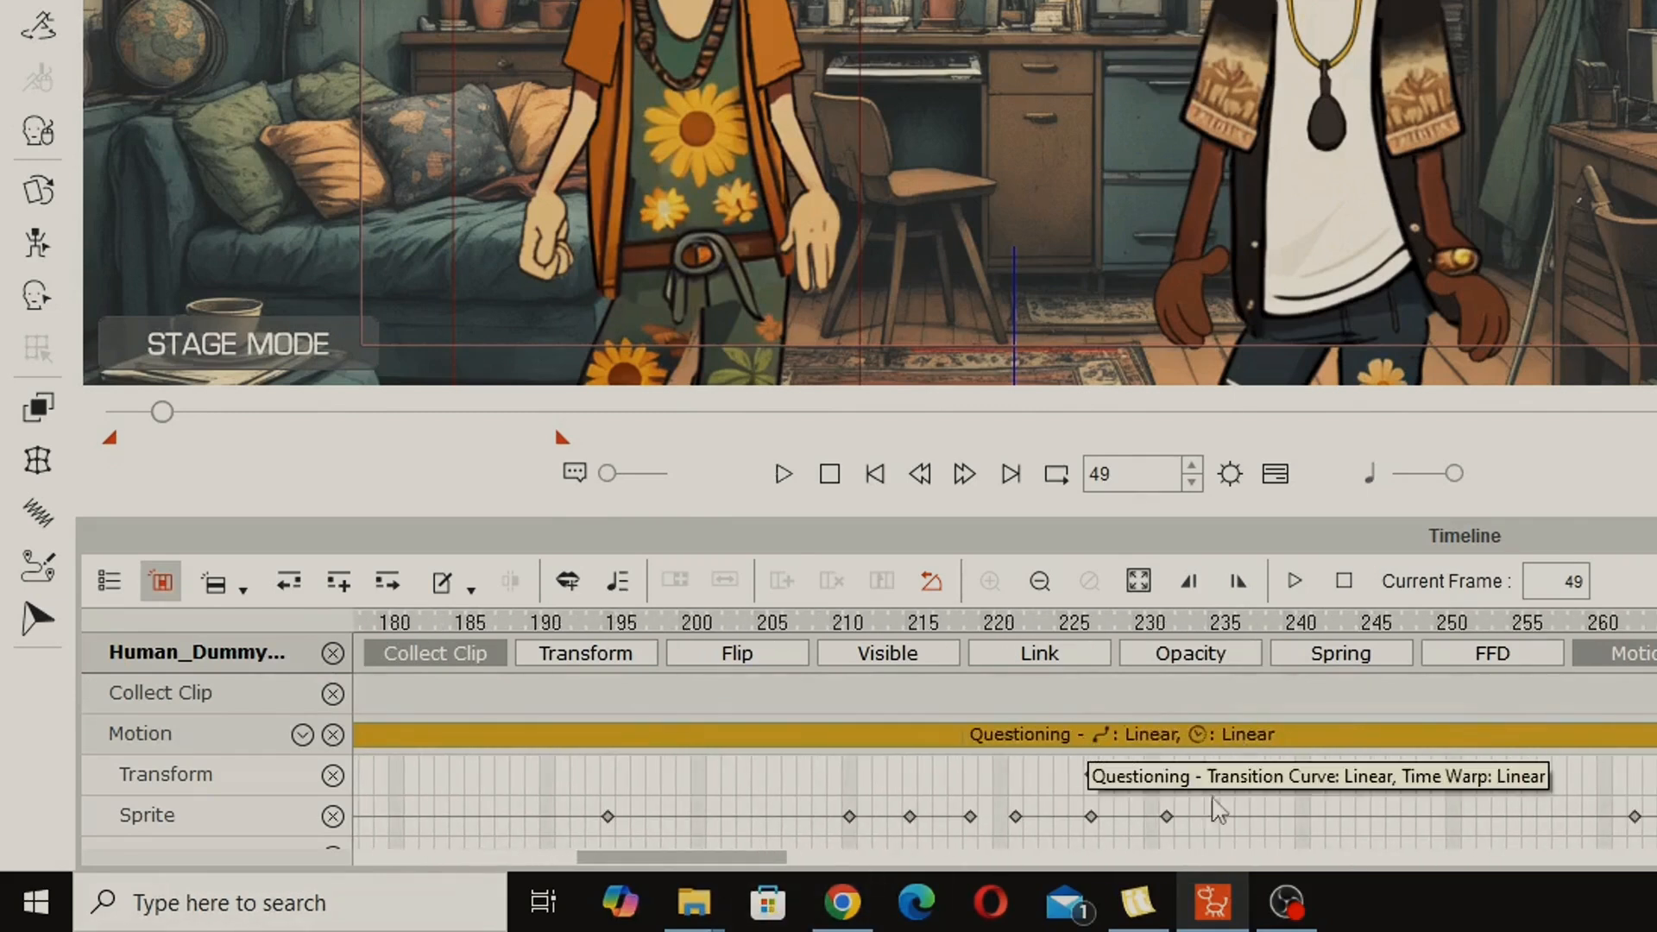
drag(784, 859, 483, 878)
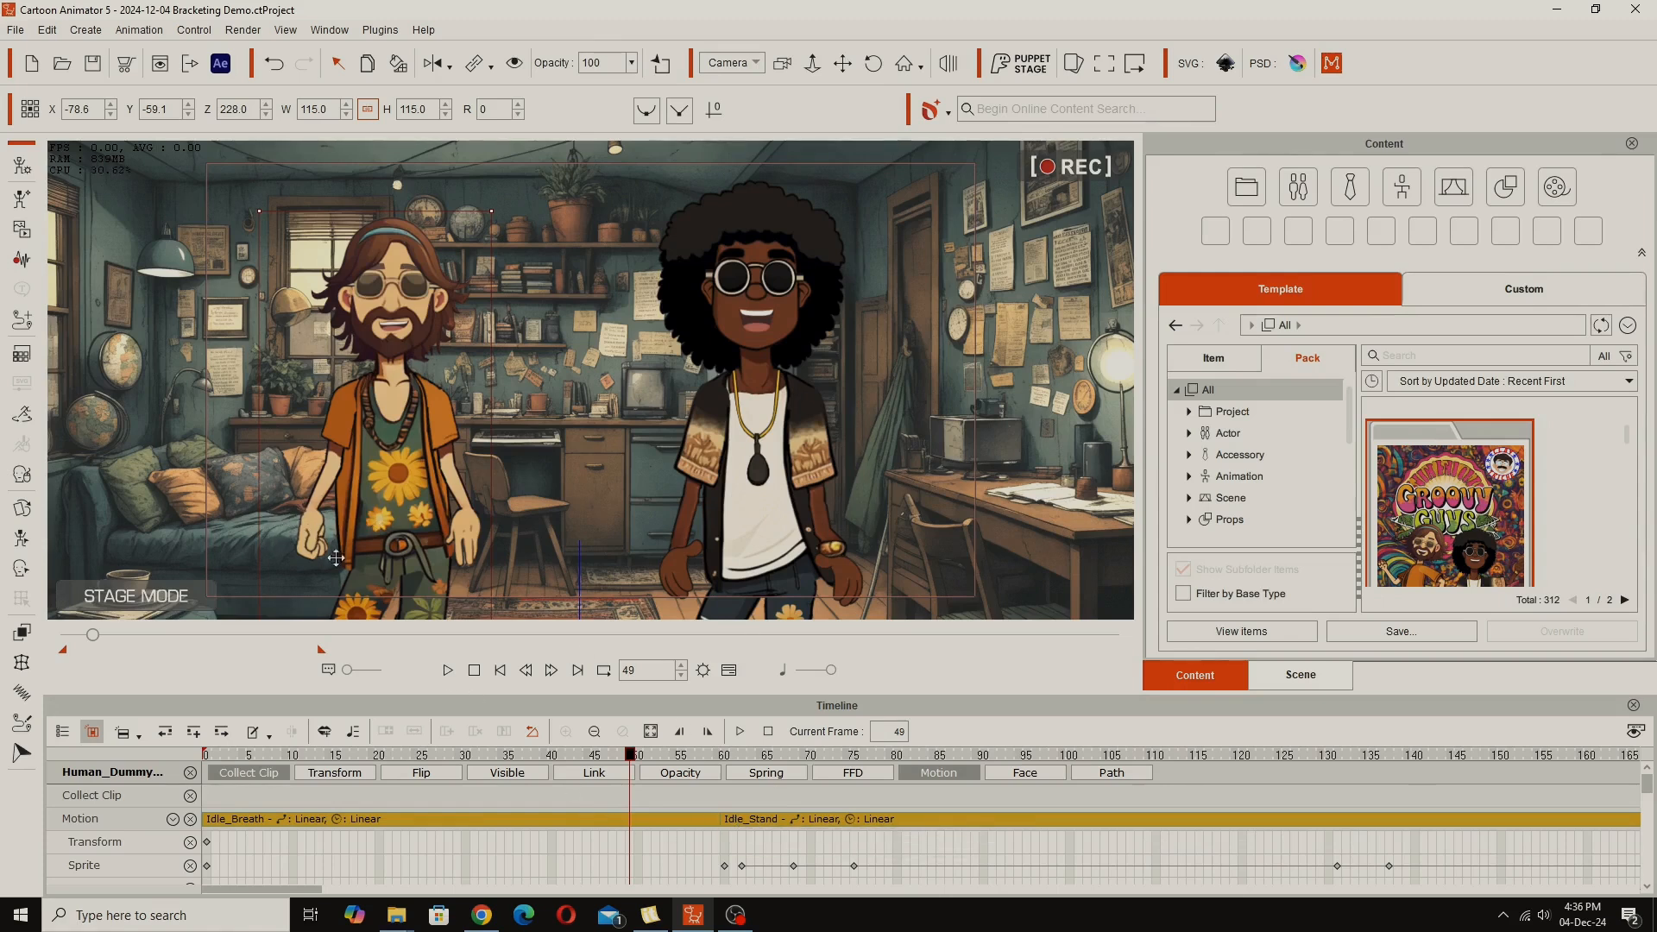
Step: Scrub the long-haired character's animation from frame 49 to frame 143 and look through its motion sub-tracks
drag(632, 758, 733, 759)
drag(920, 741, 927, 737)
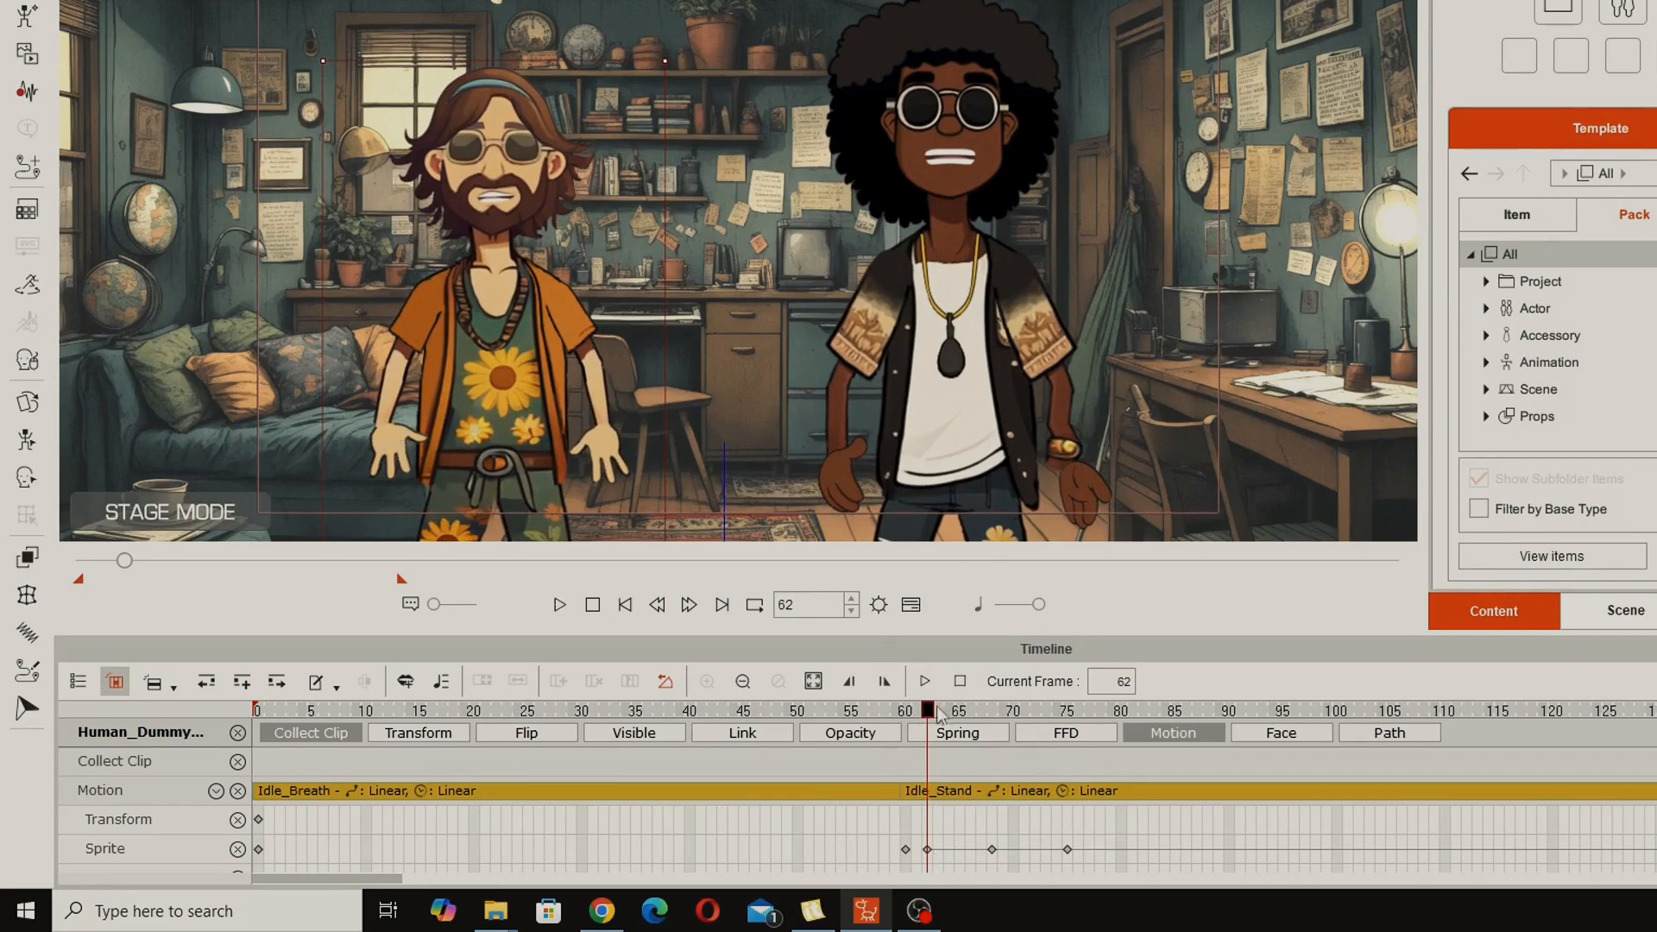
drag(932, 716, 1594, 751)
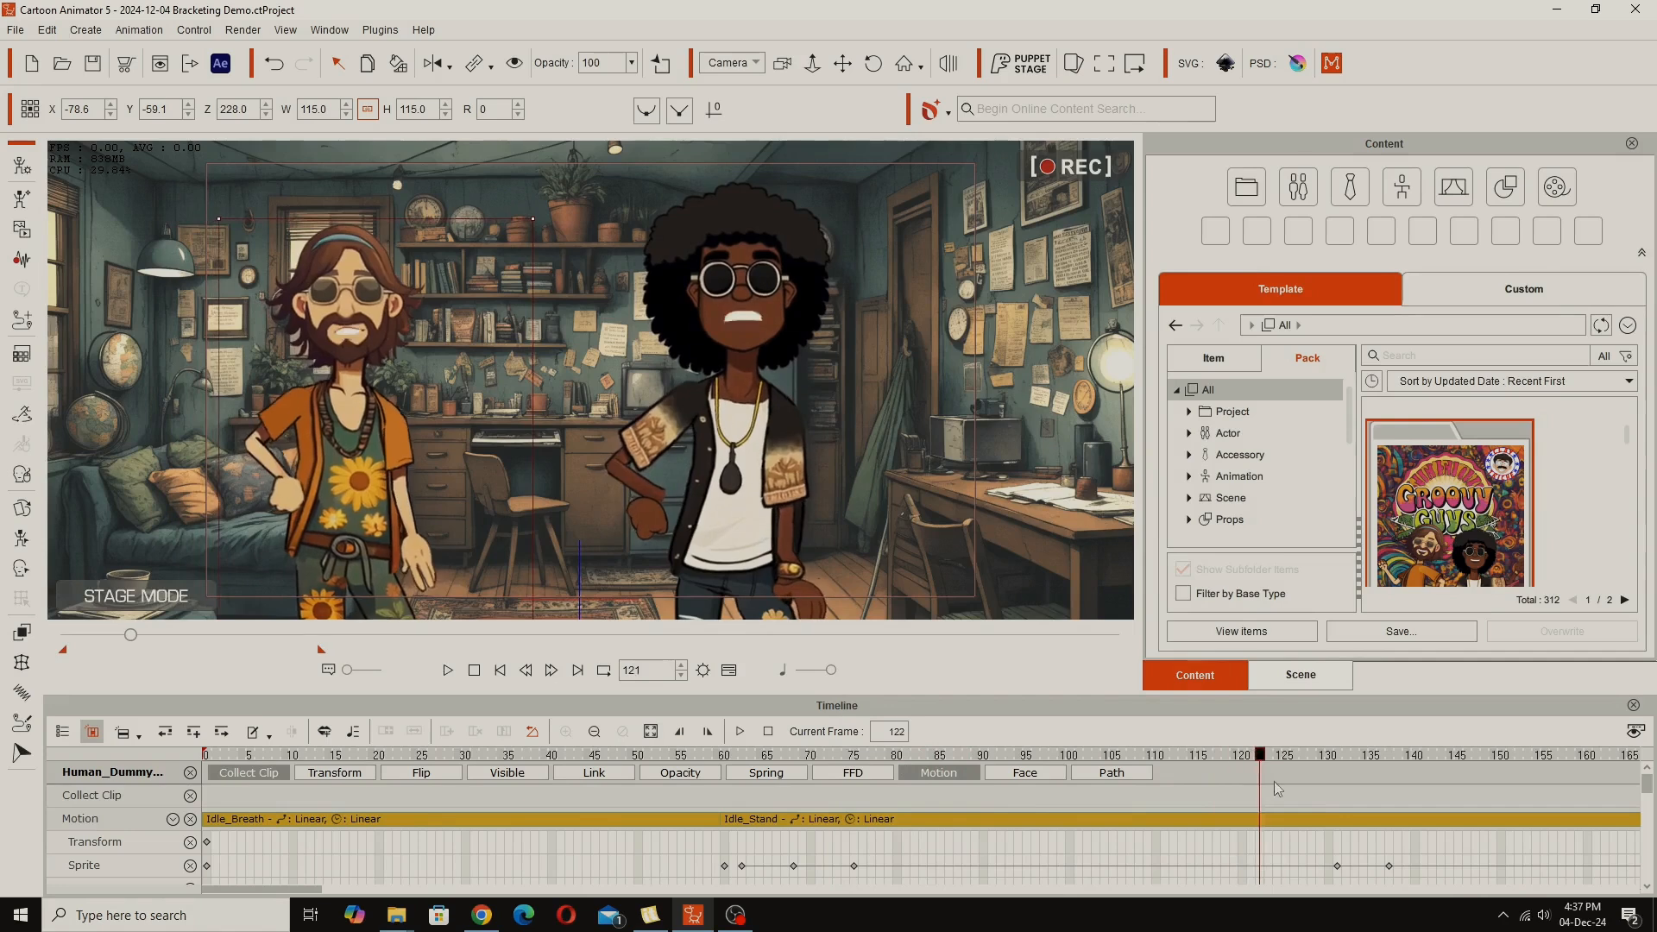
drag(1276, 789, 1443, 824)
scroll(1650, 809, down, 3)
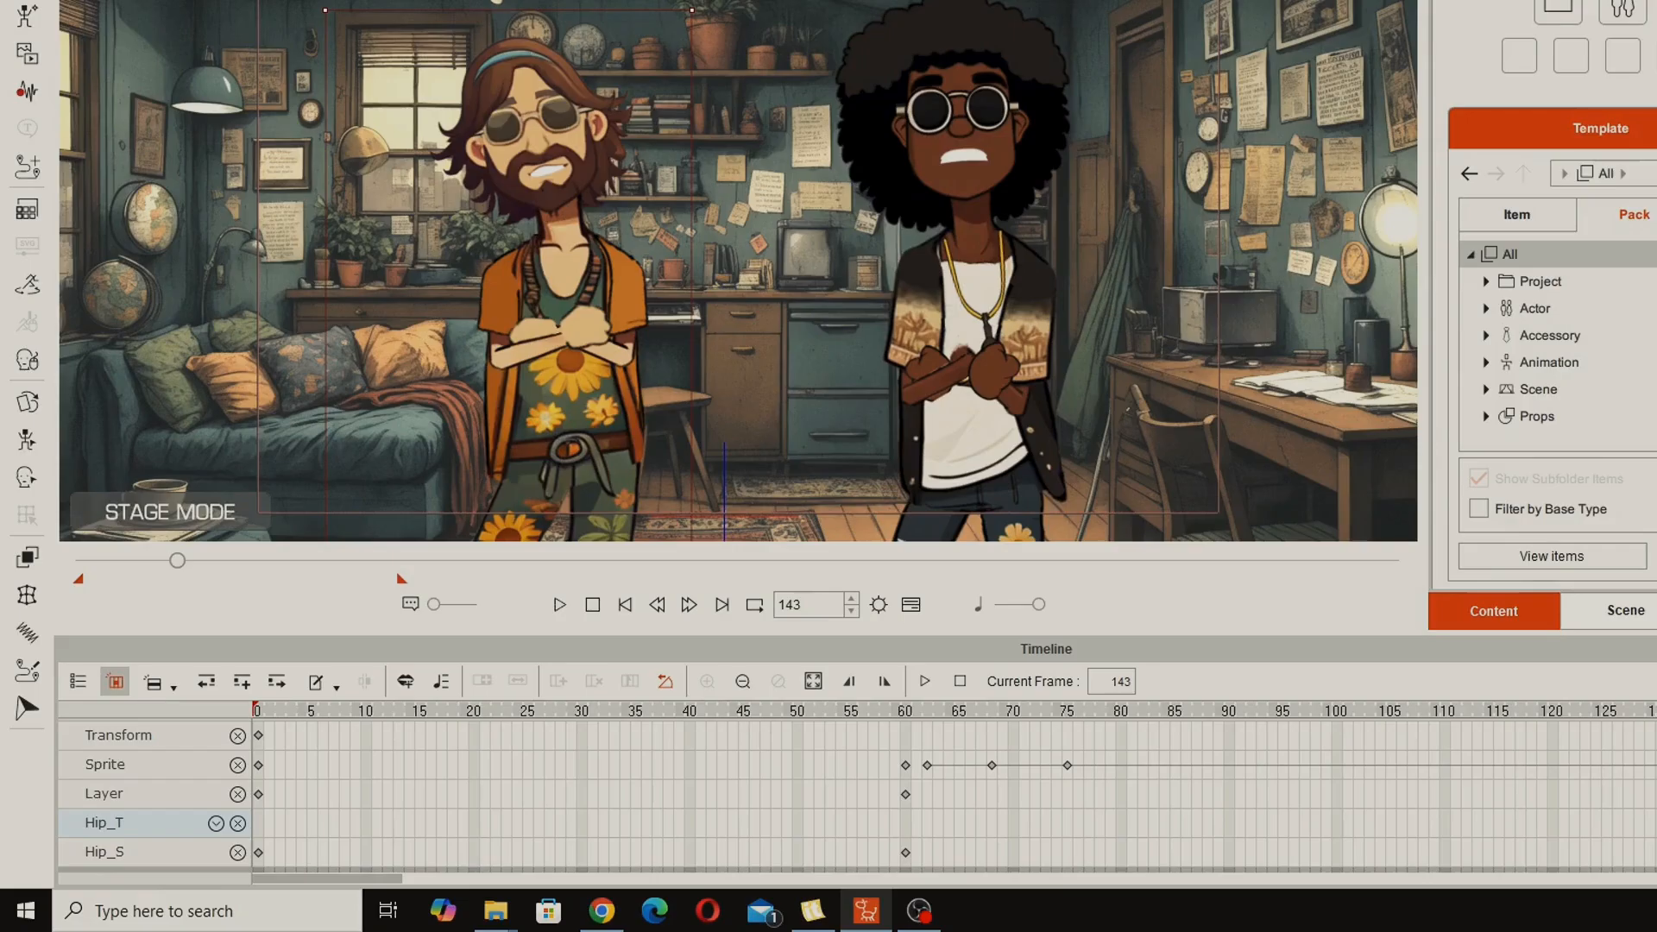
scroll(857, 795, down, 1)
scroll(856, 795, up, 2)
Step: Scrub through the Questioning clip of the long-haired character up to frame 291 to review its pose changes
drag(346, 880, 465, 883)
drag(777, 712, 1314, 781)
click(1206, 781)
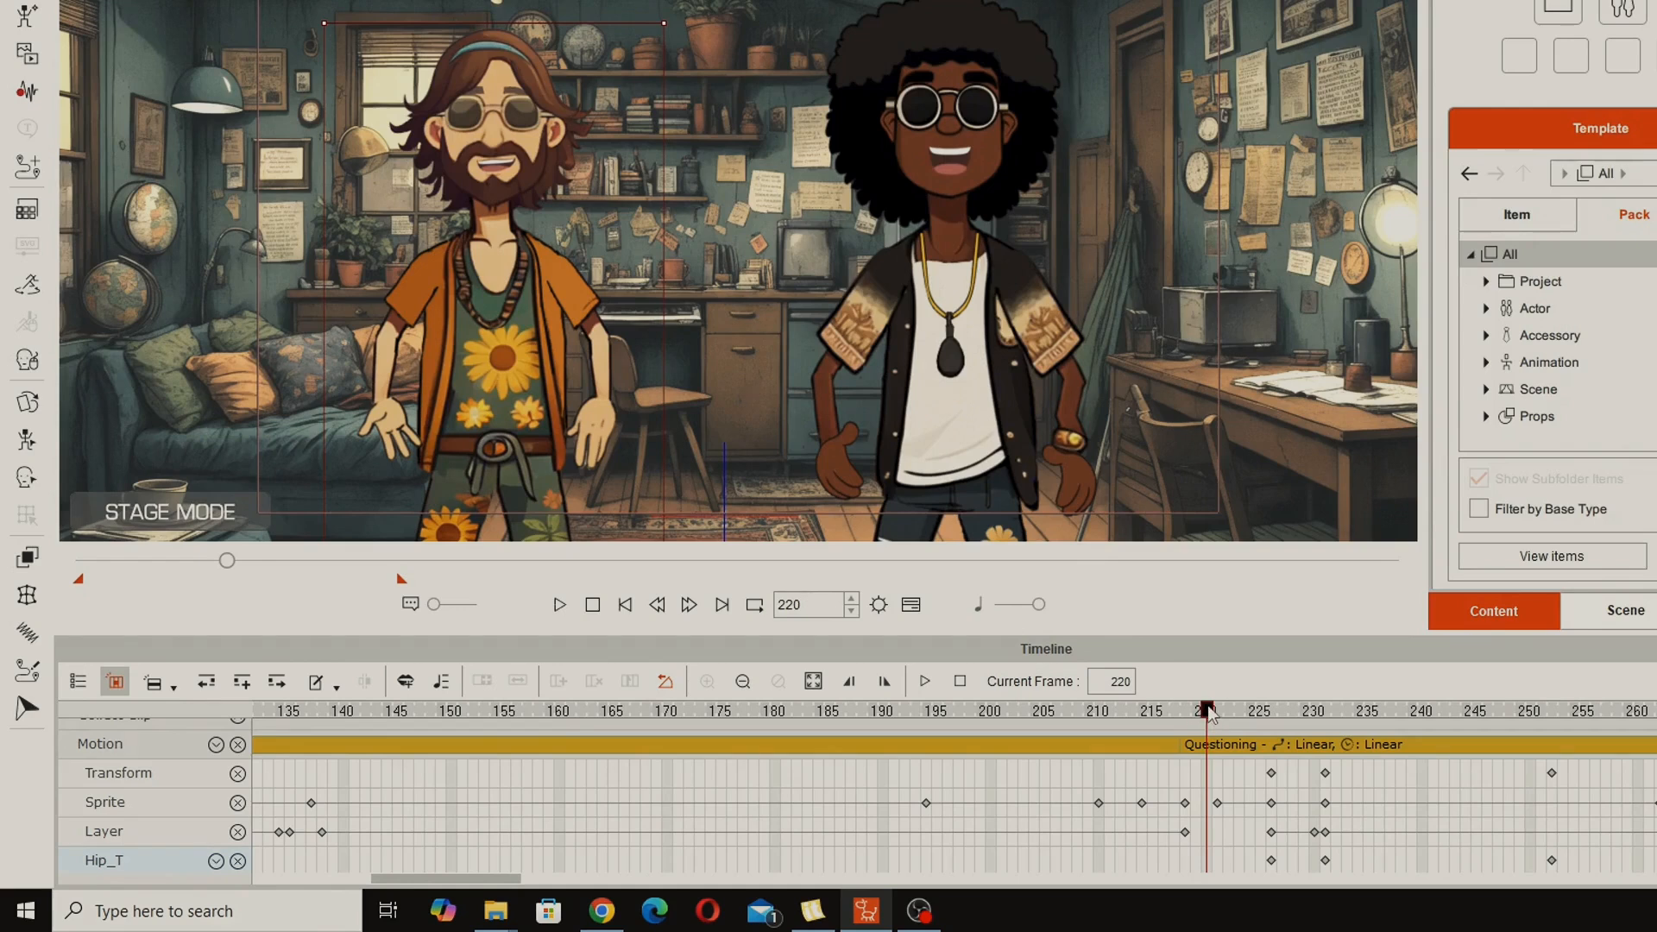
drag(1208, 713, 1357, 725)
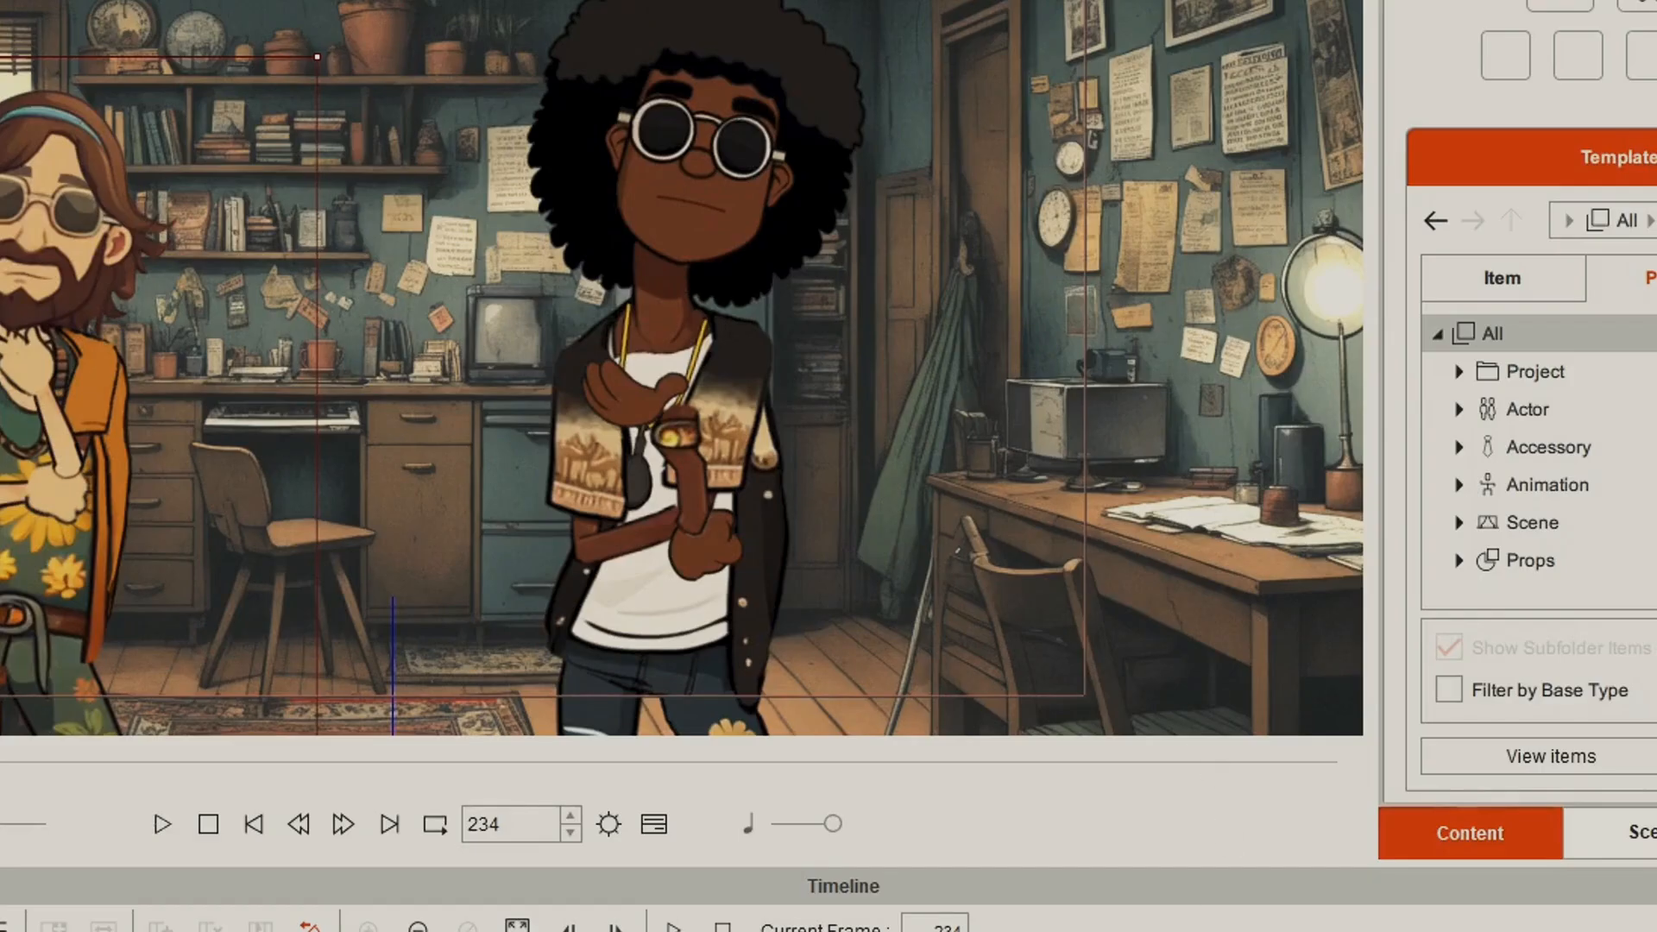
drag(1095, 781, 1581, 794)
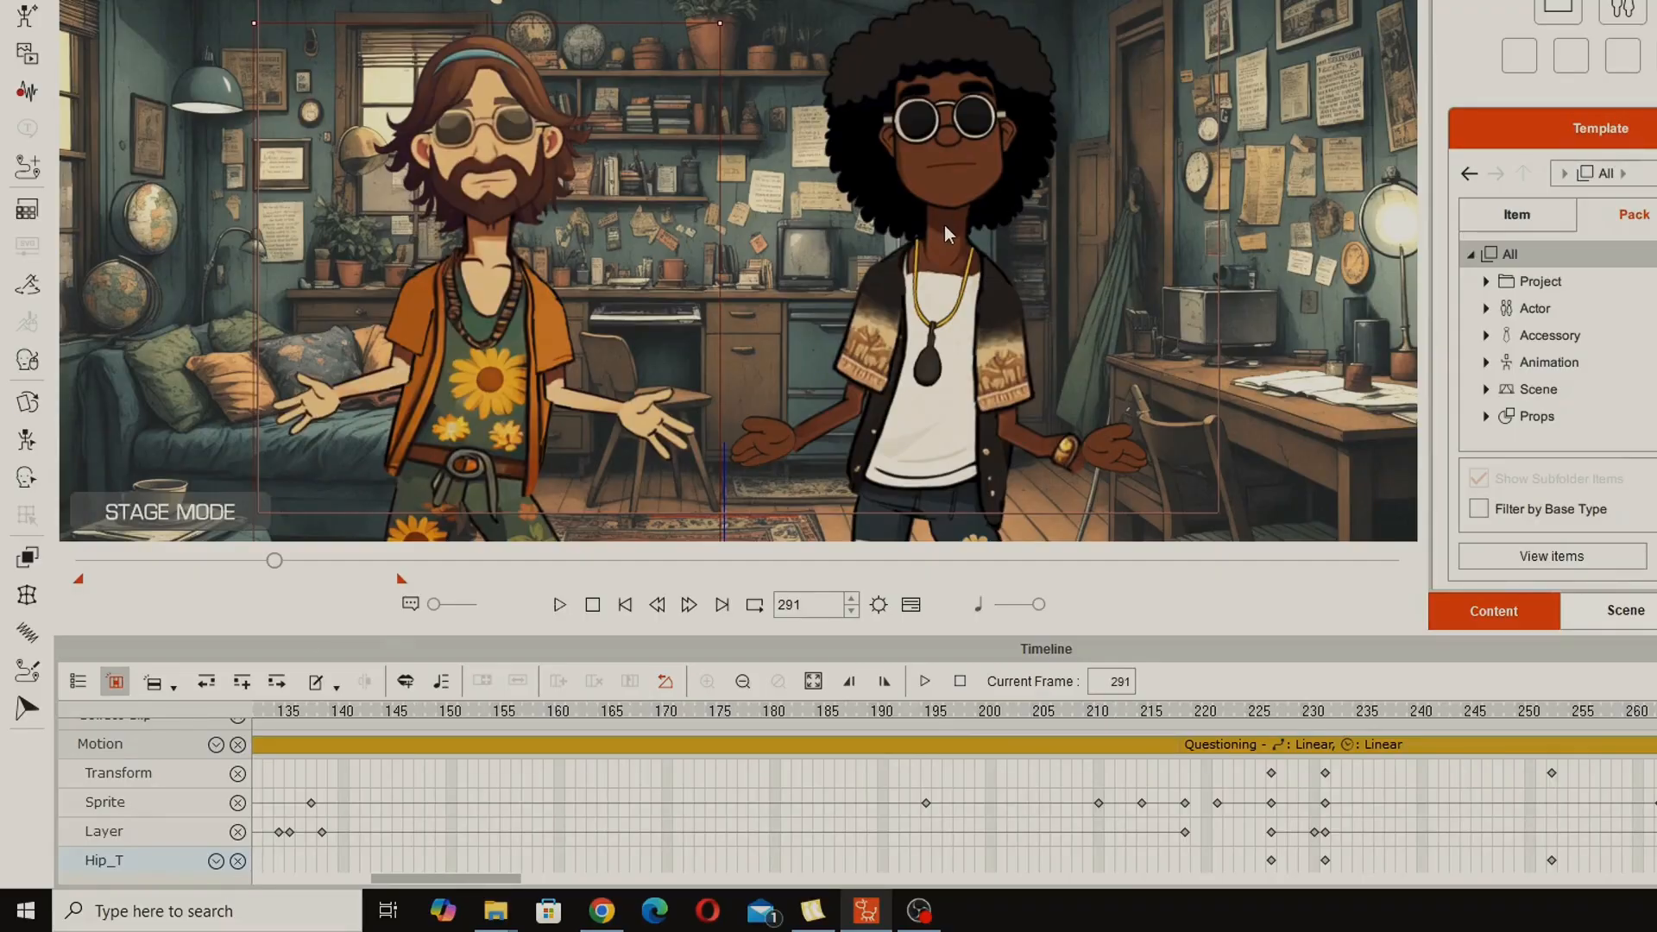
Step: Select the afro-haired character and scrub its Wah-Wah-Talking-loop motion from frame 0 to frame 76
click(358, 879)
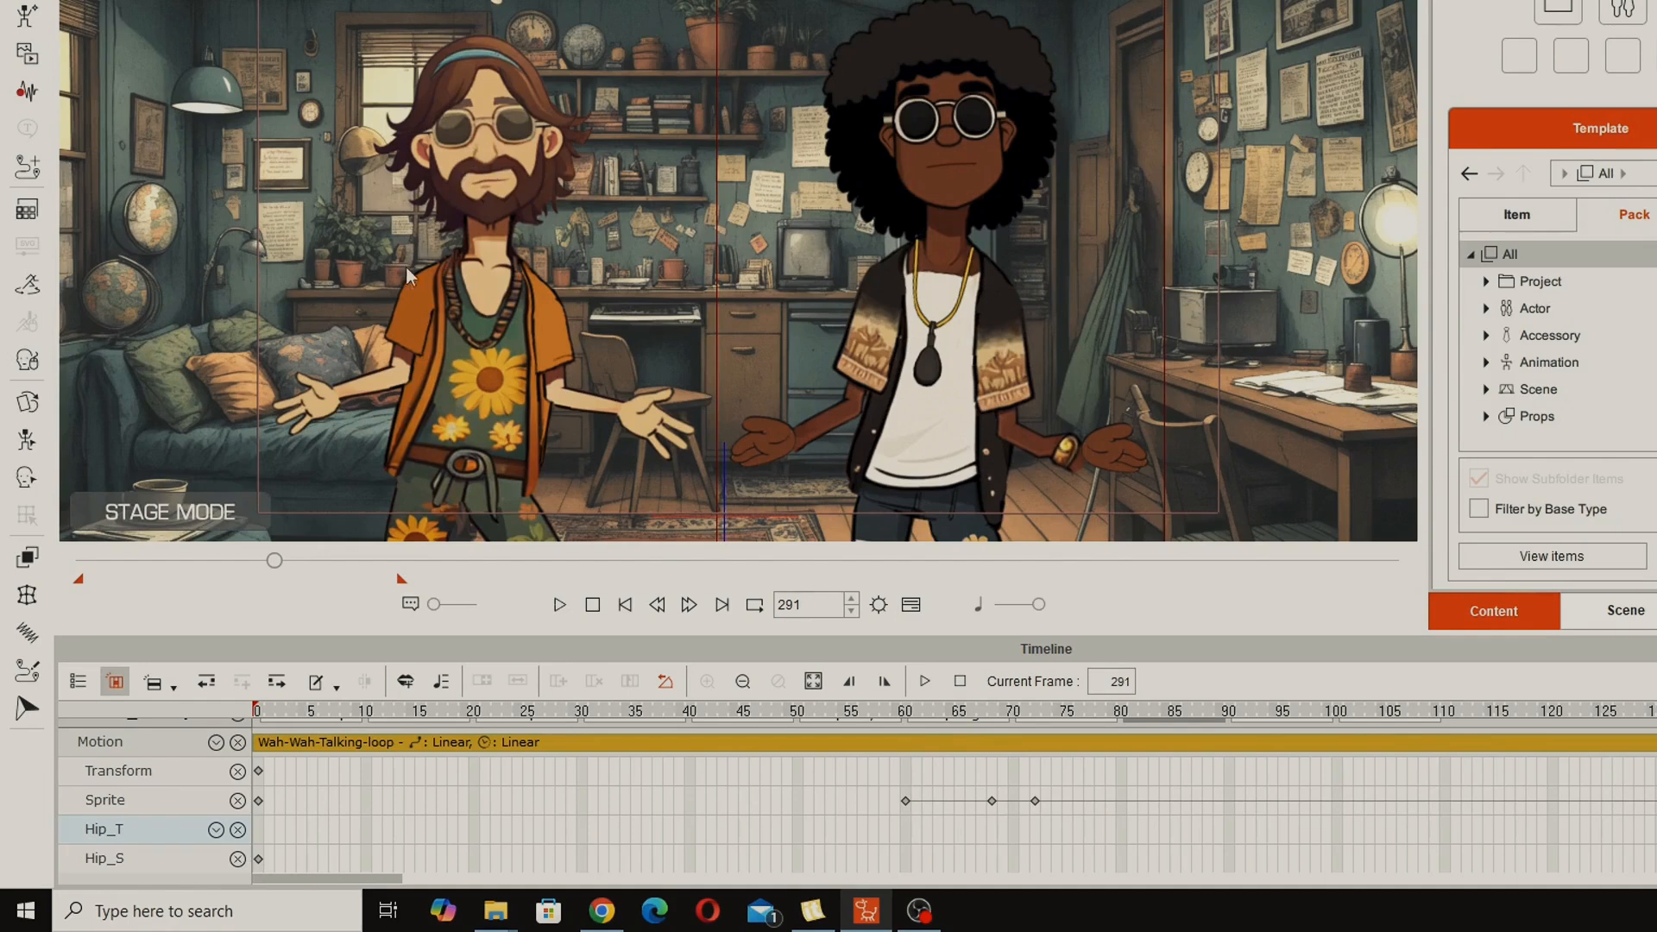
scroll(423, 811, up, 1)
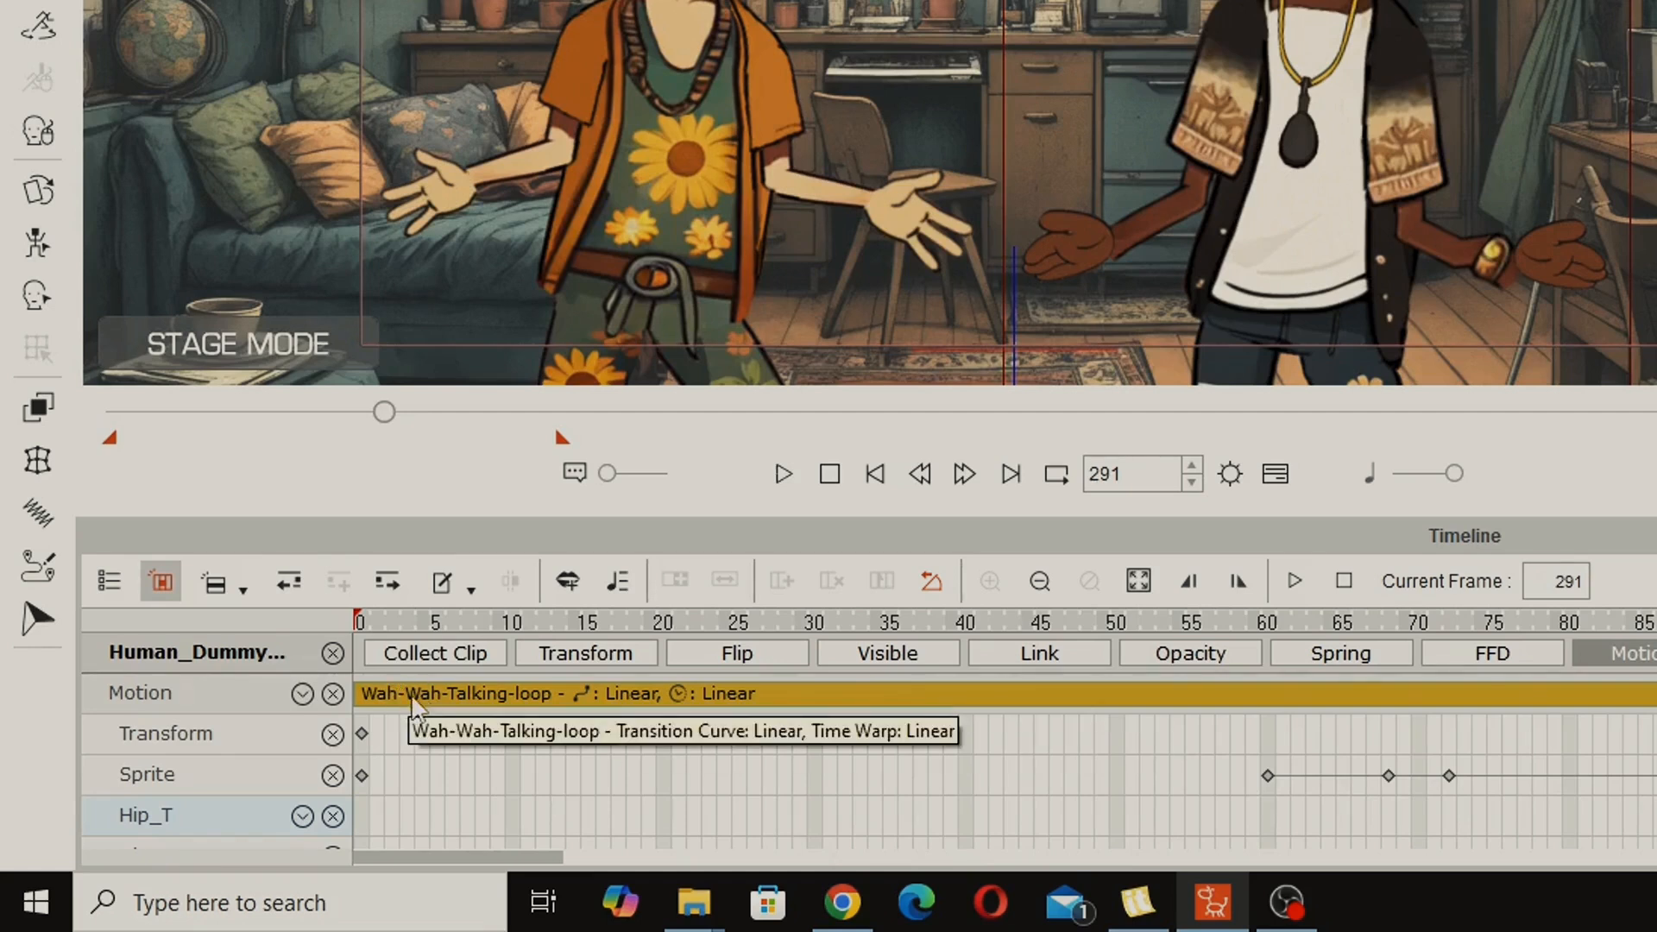
drag(385, 628, 532, 626)
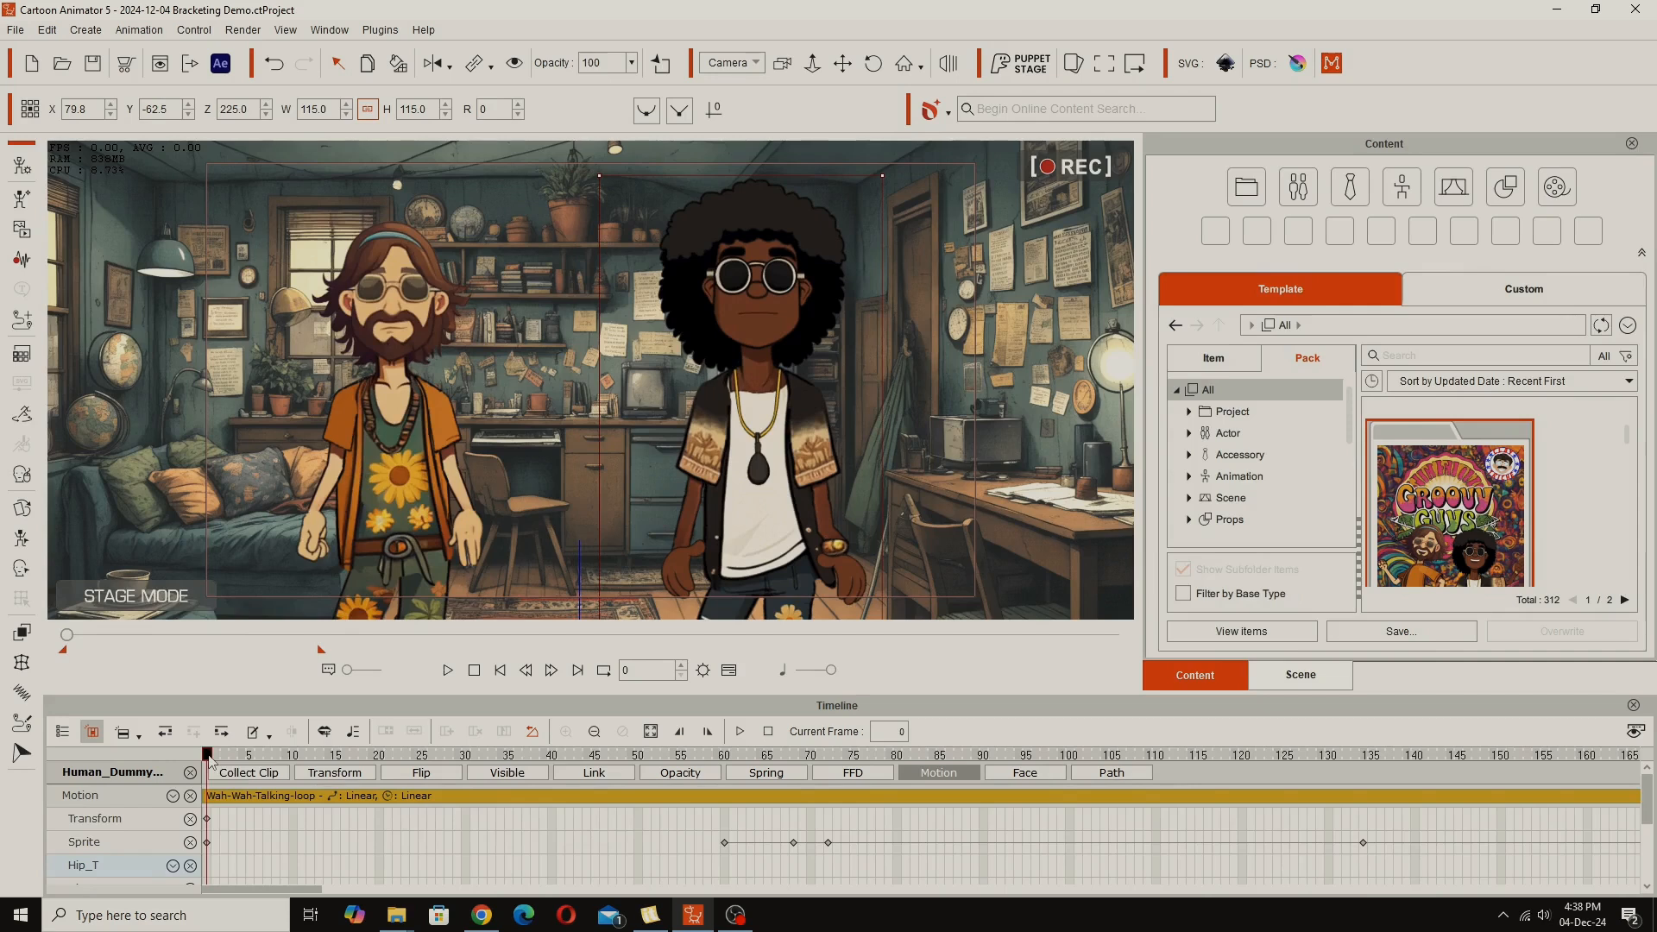
drag(304, 761, 862, 758)
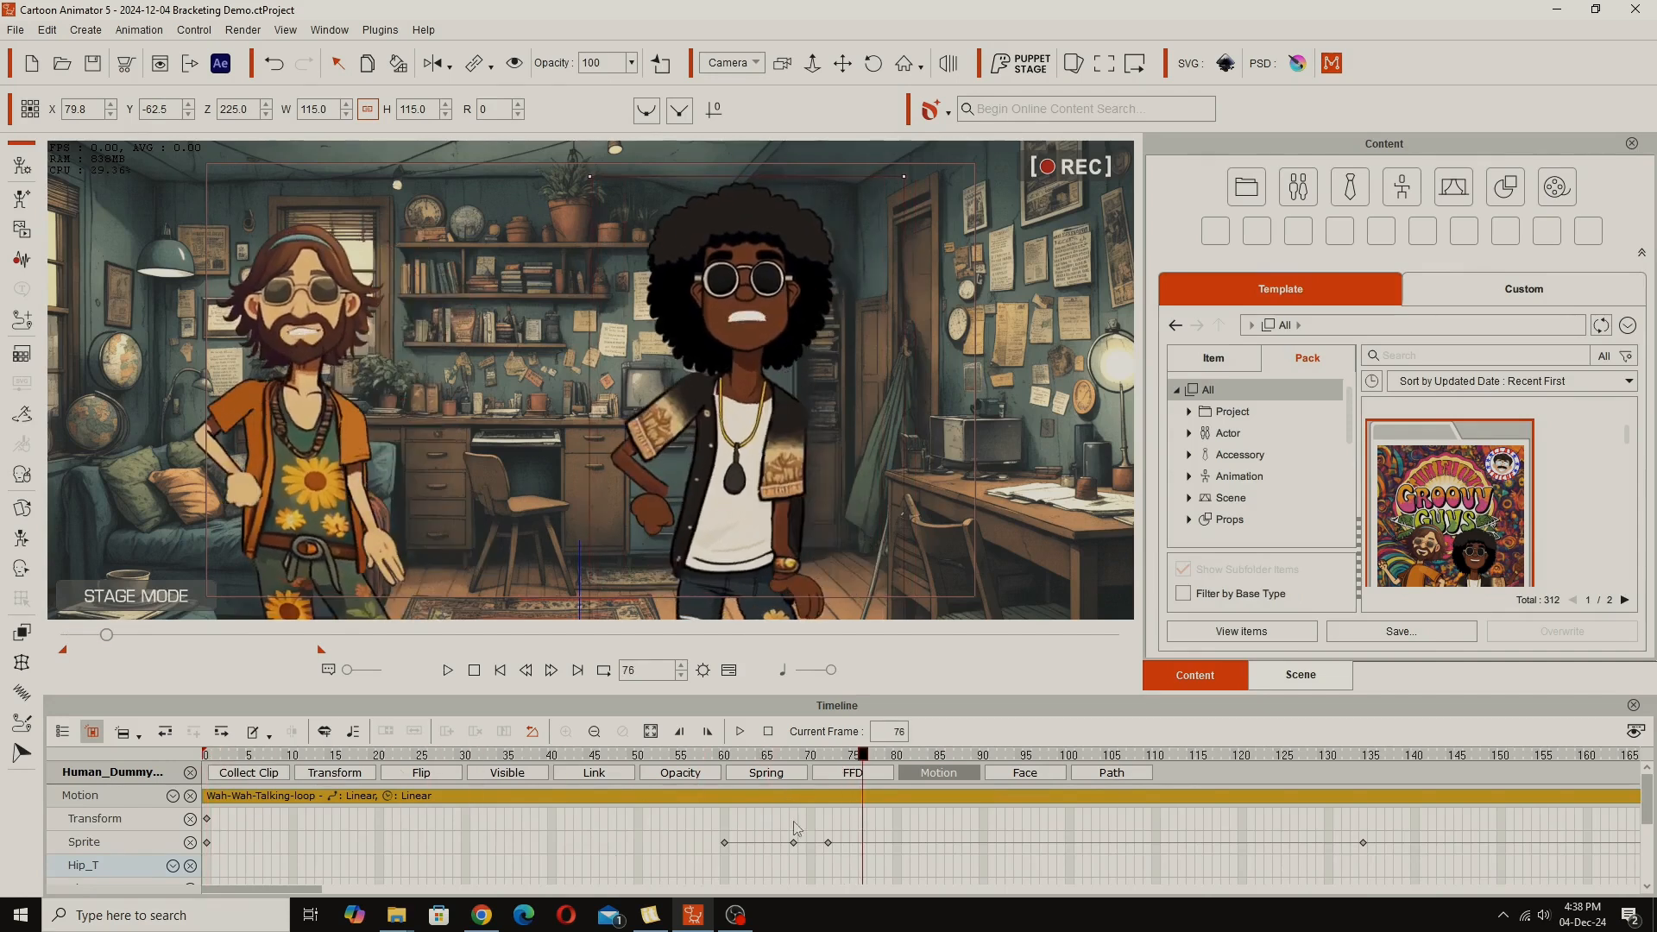
mouse_move(270, 891)
mouse_down()
mouse_move(515, 913)
mouse_move(258, 920)
mouse_up()
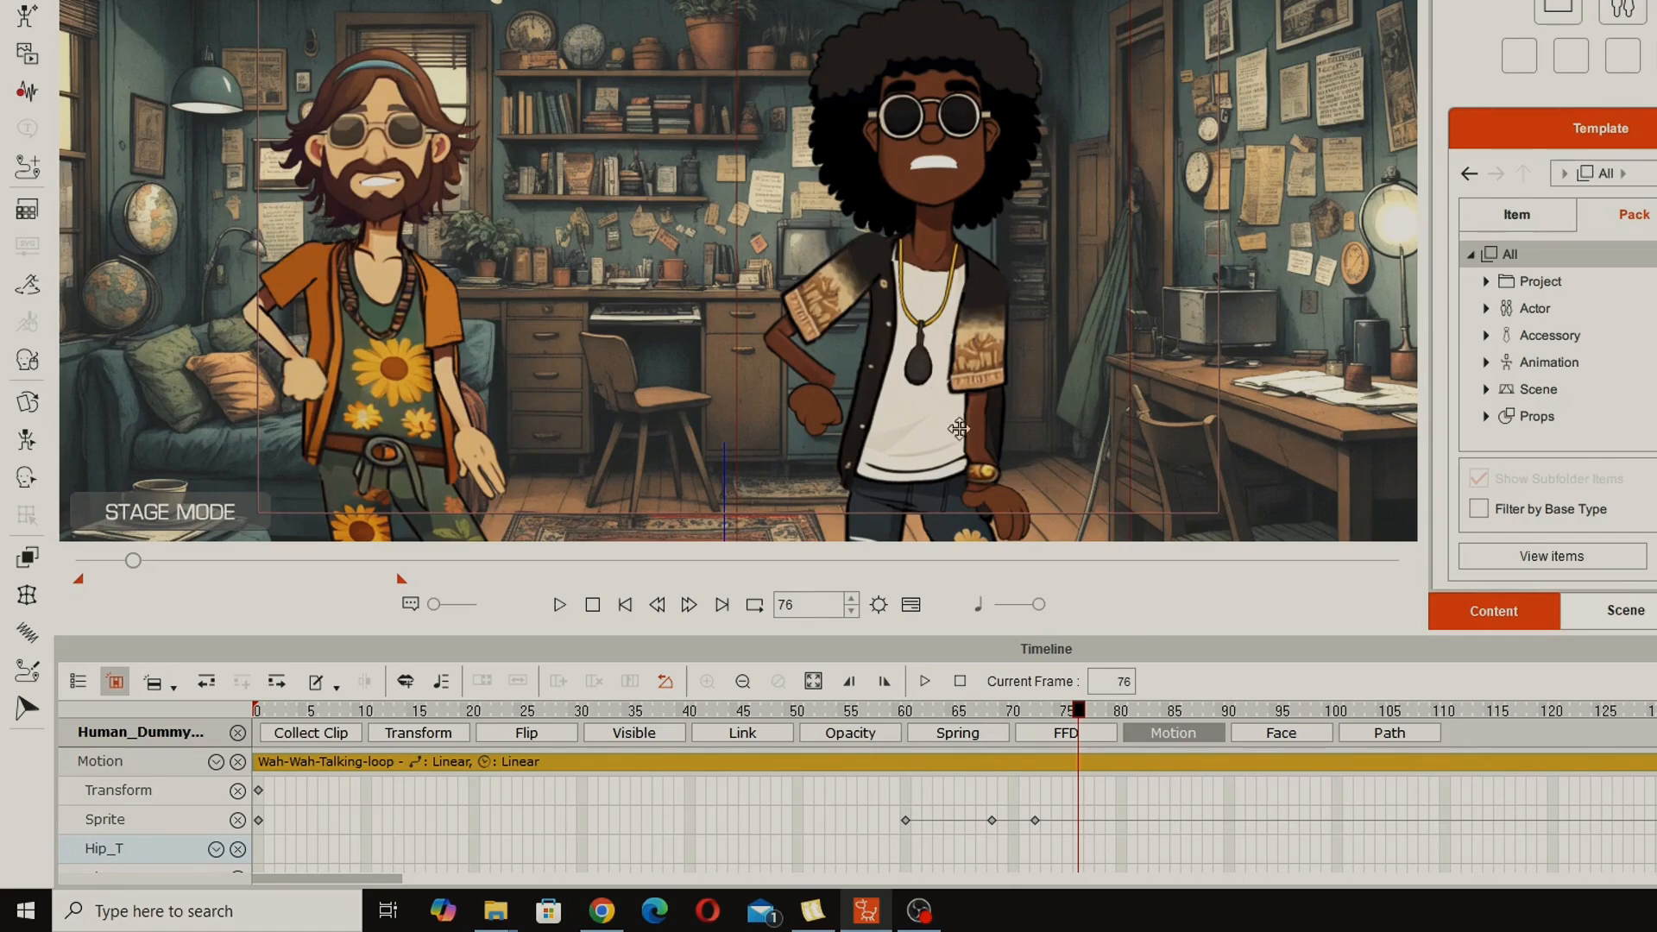
Step: Scrub the afro-haired character's motion from frame 76 to frame 271 to compare both characters' gestures
drag(1083, 720, 1250, 712)
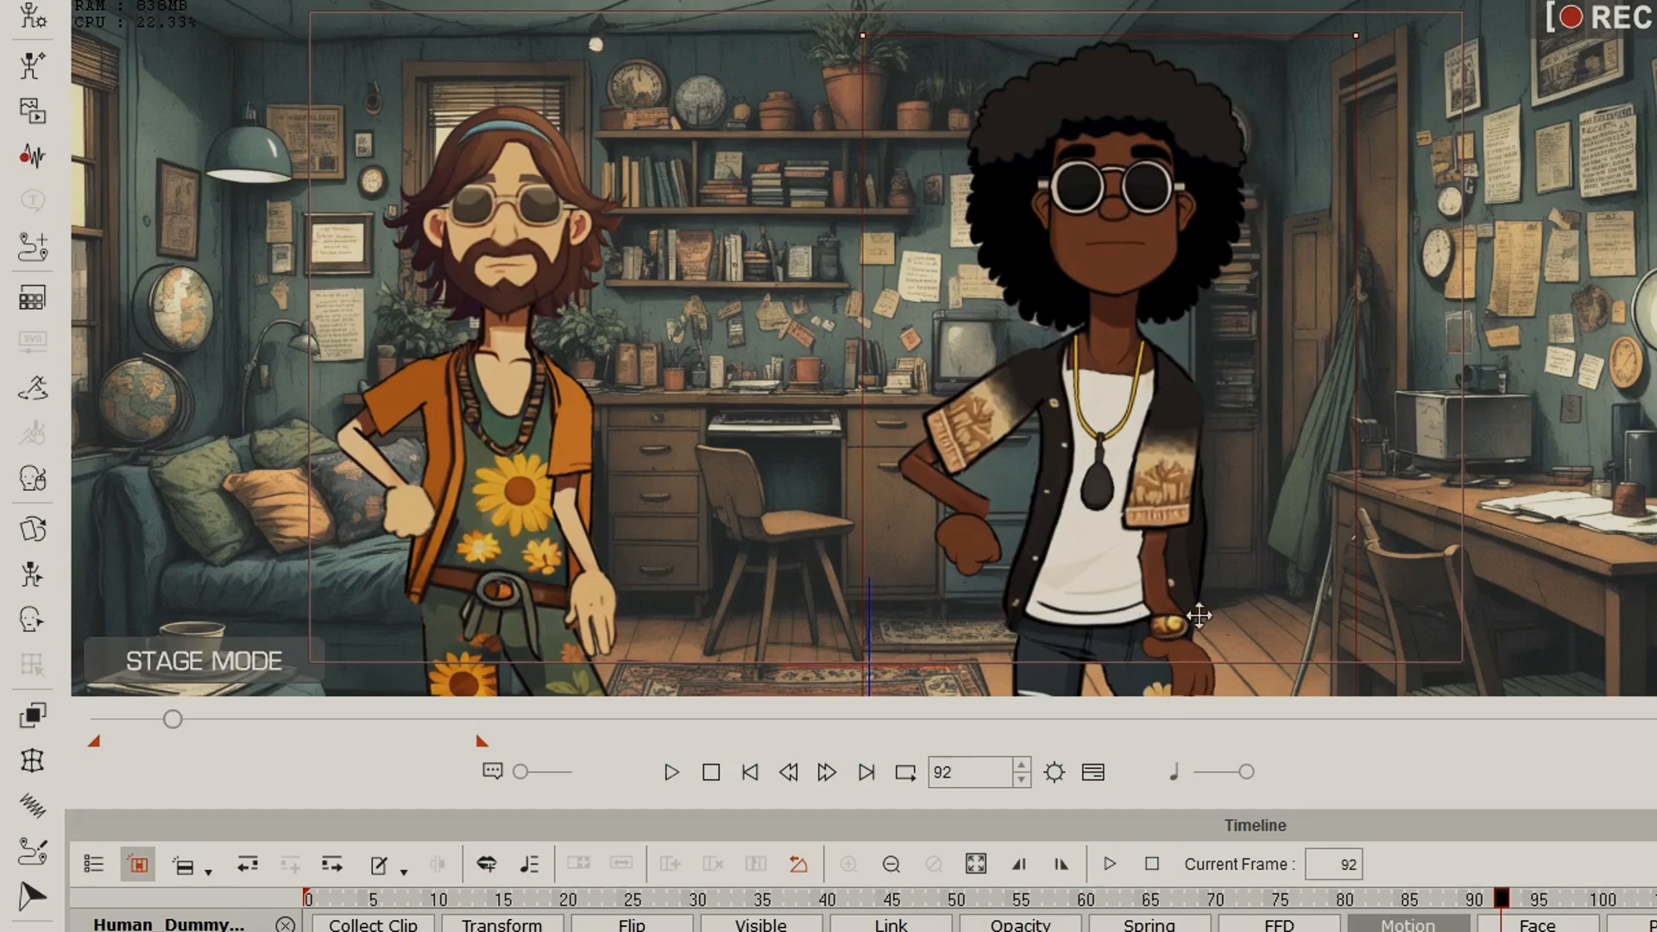
drag(1504, 899, 1656, 899)
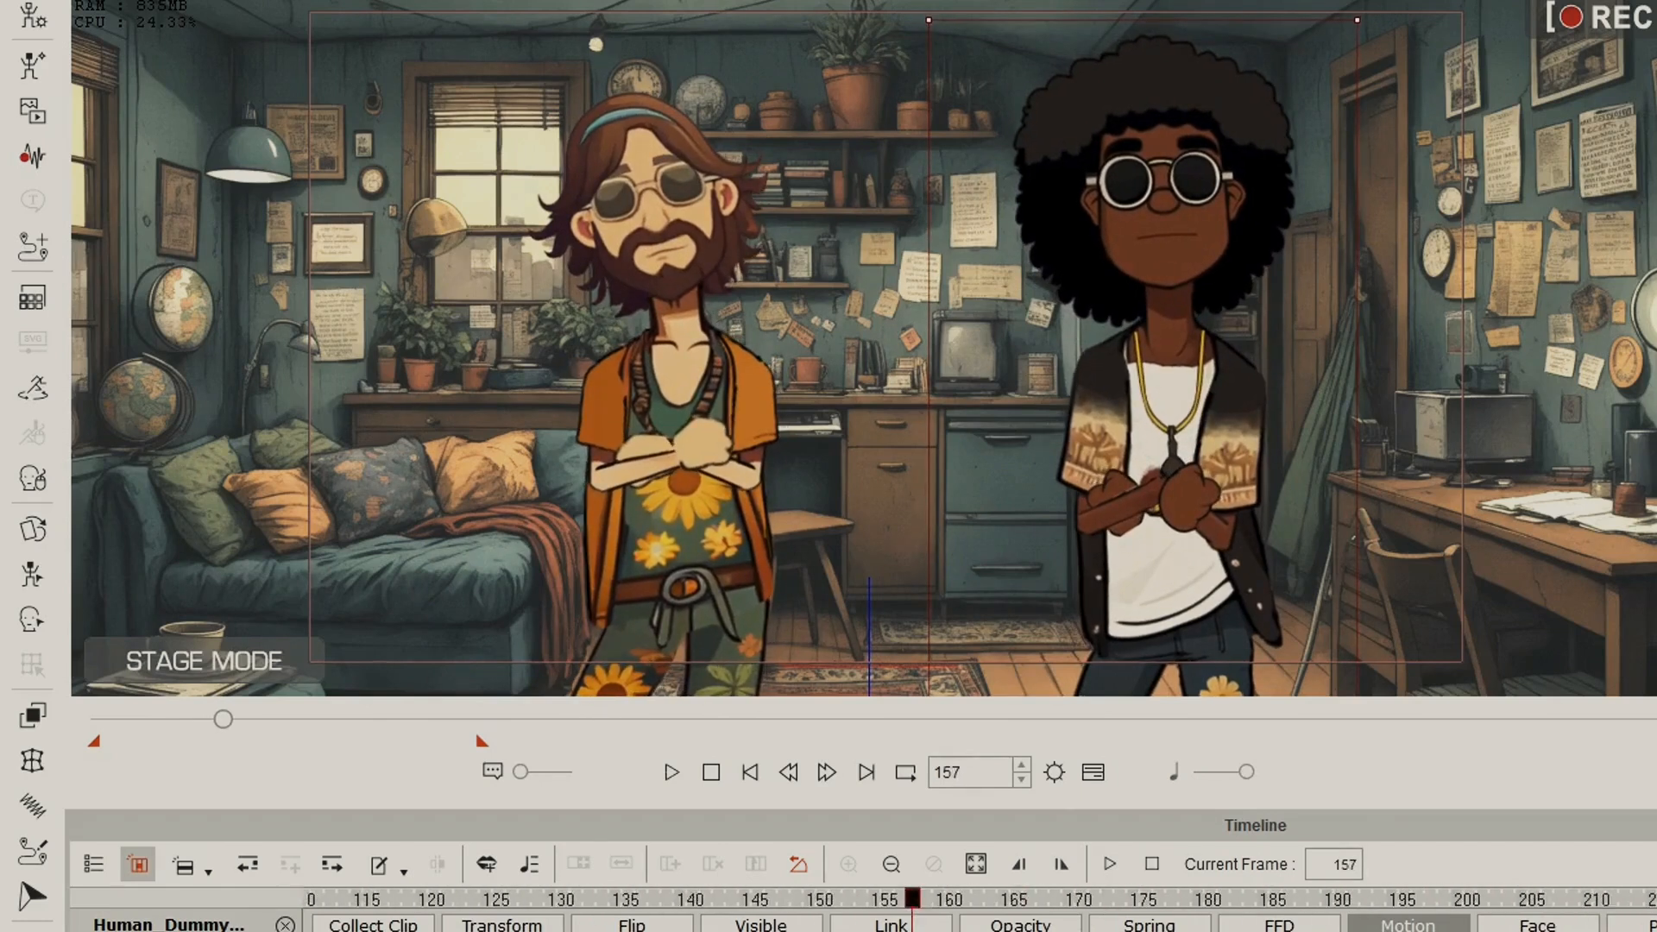
drag(663, 899, 1215, 931)
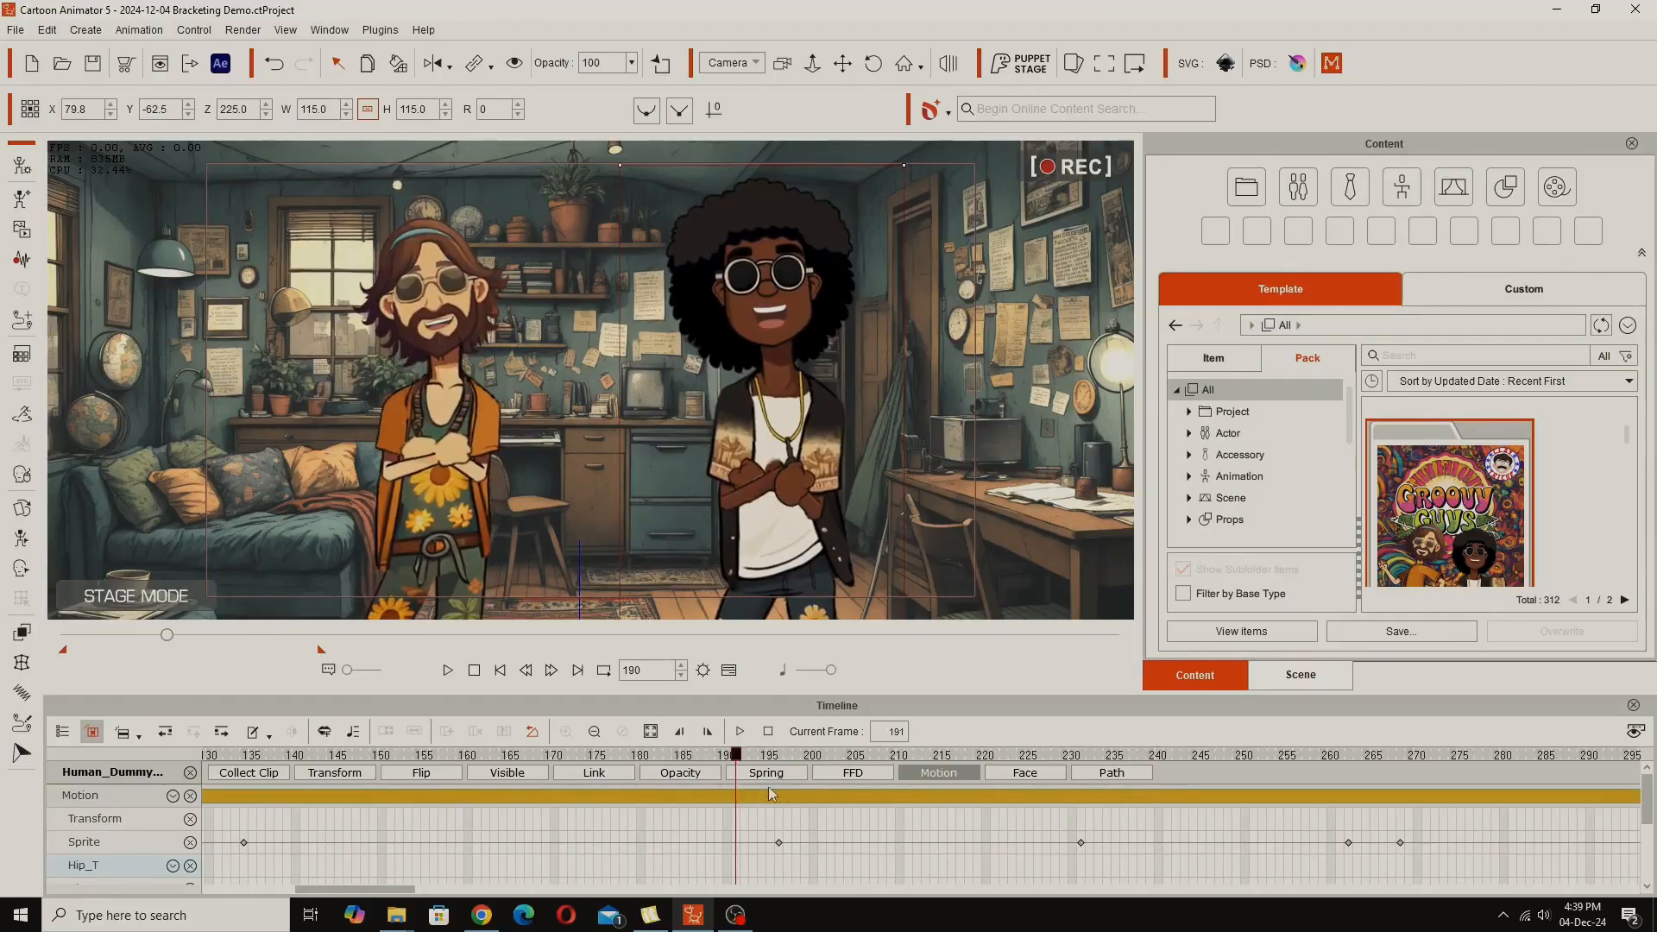
drag(812, 801, 1063, 860)
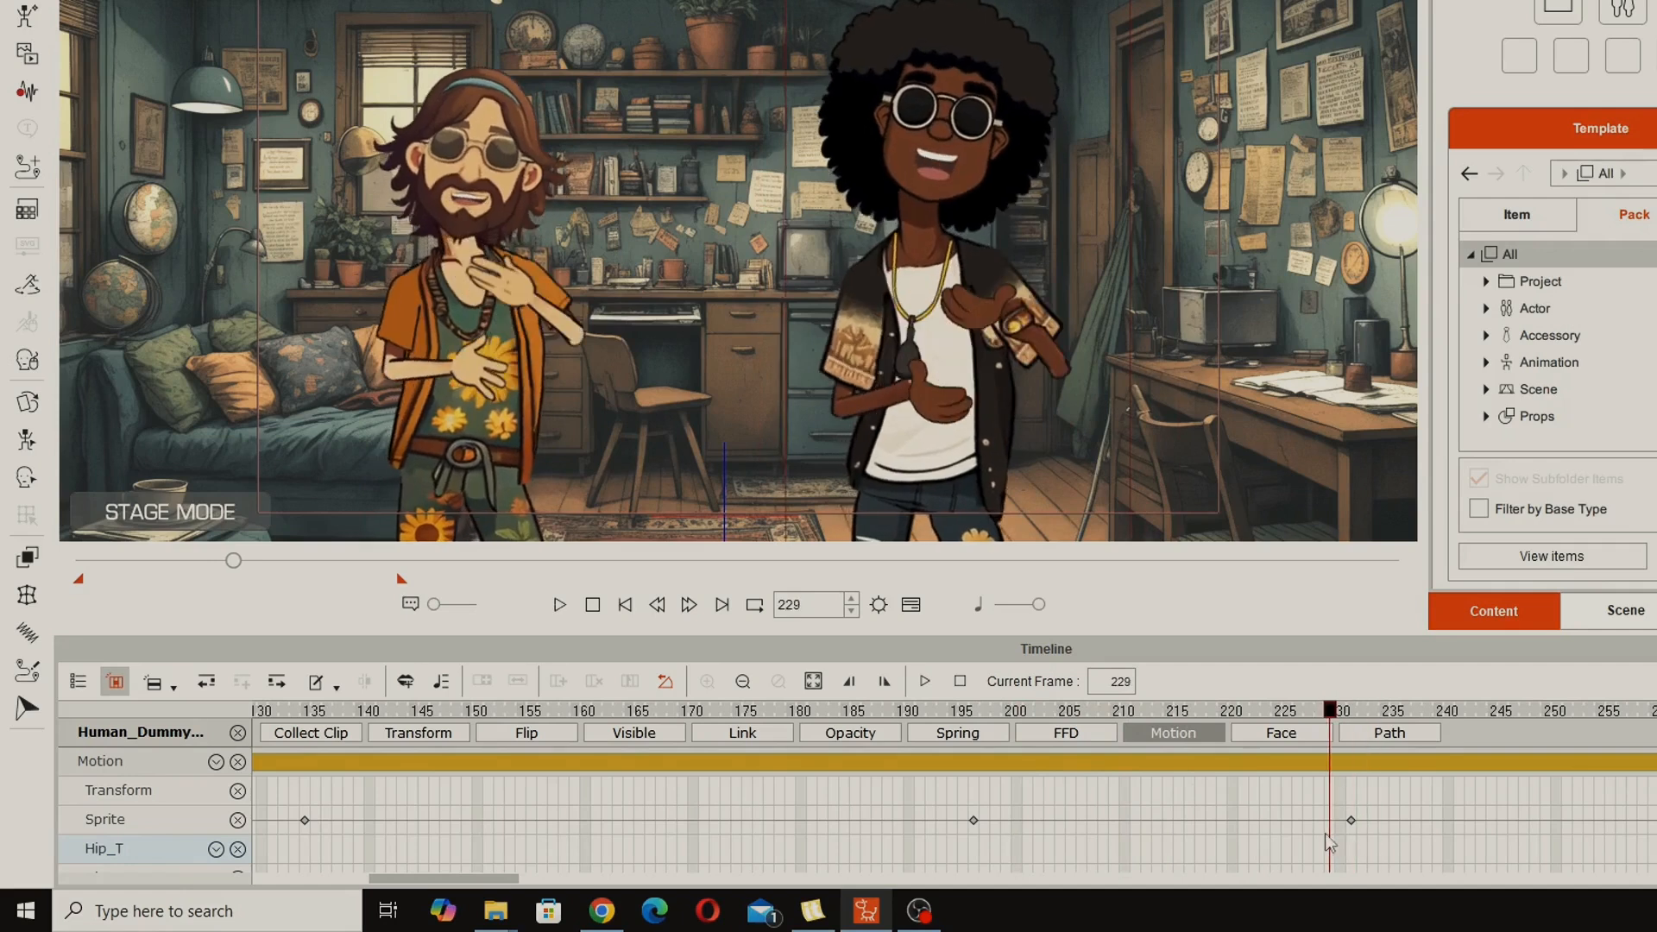
drag(1329, 843, 1656, 850)
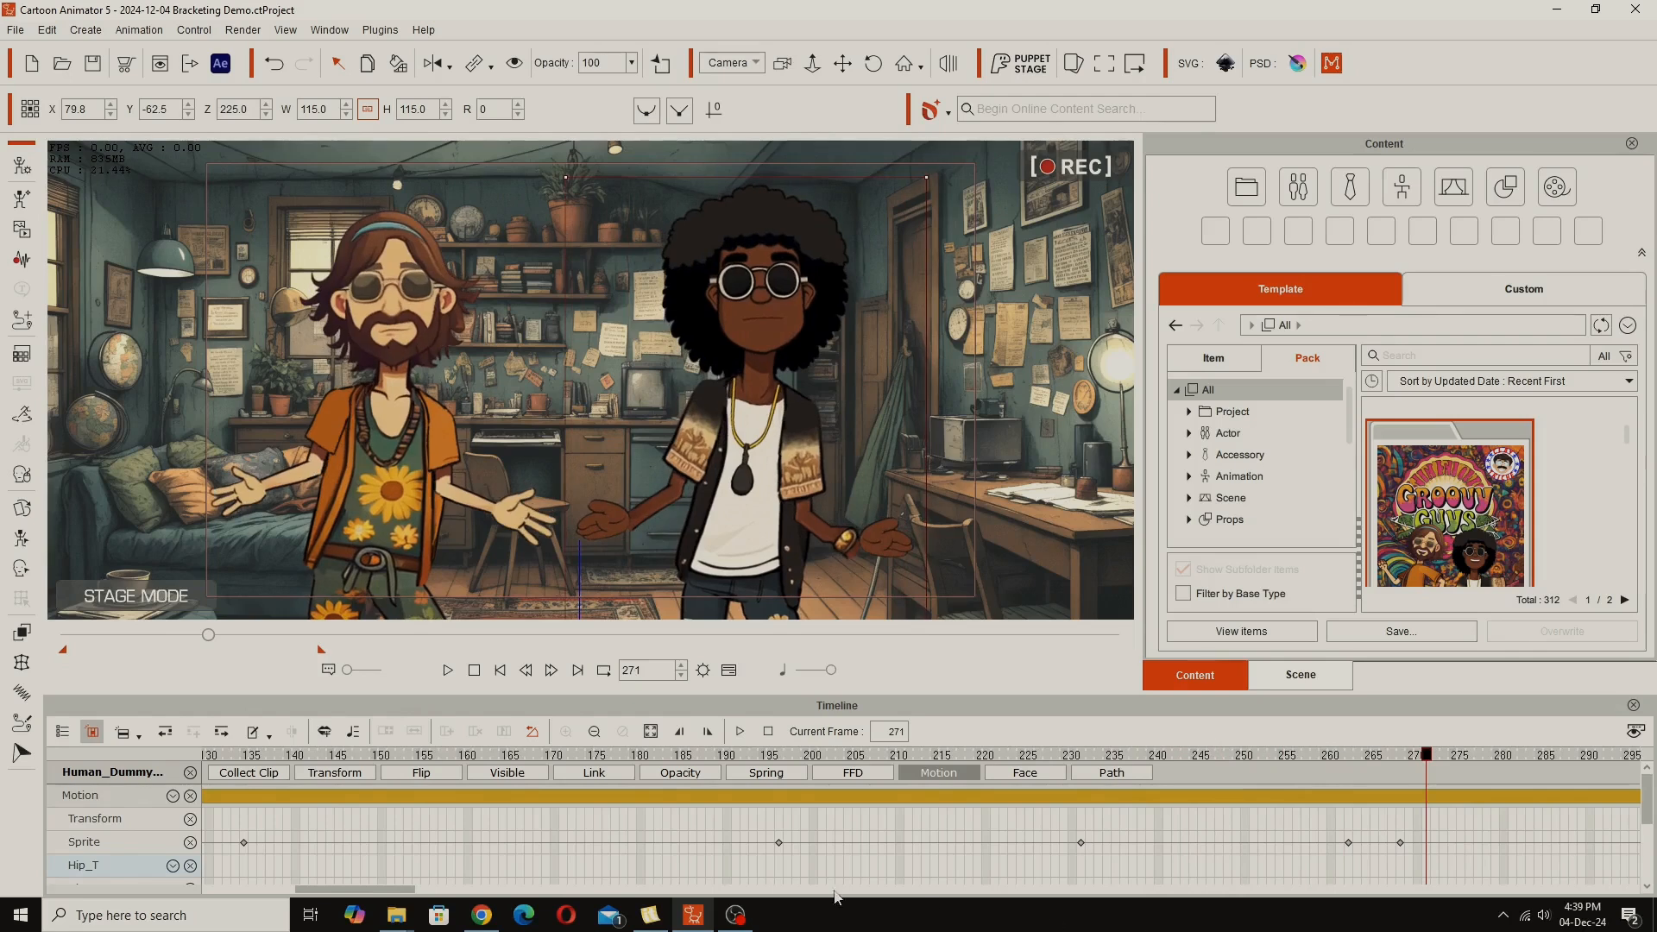
Step: Review the later gestures up to frame 394 and return to the thinking pose at frame 231
drag(410, 892, 486, 892)
drag(553, 760, 1426, 922)
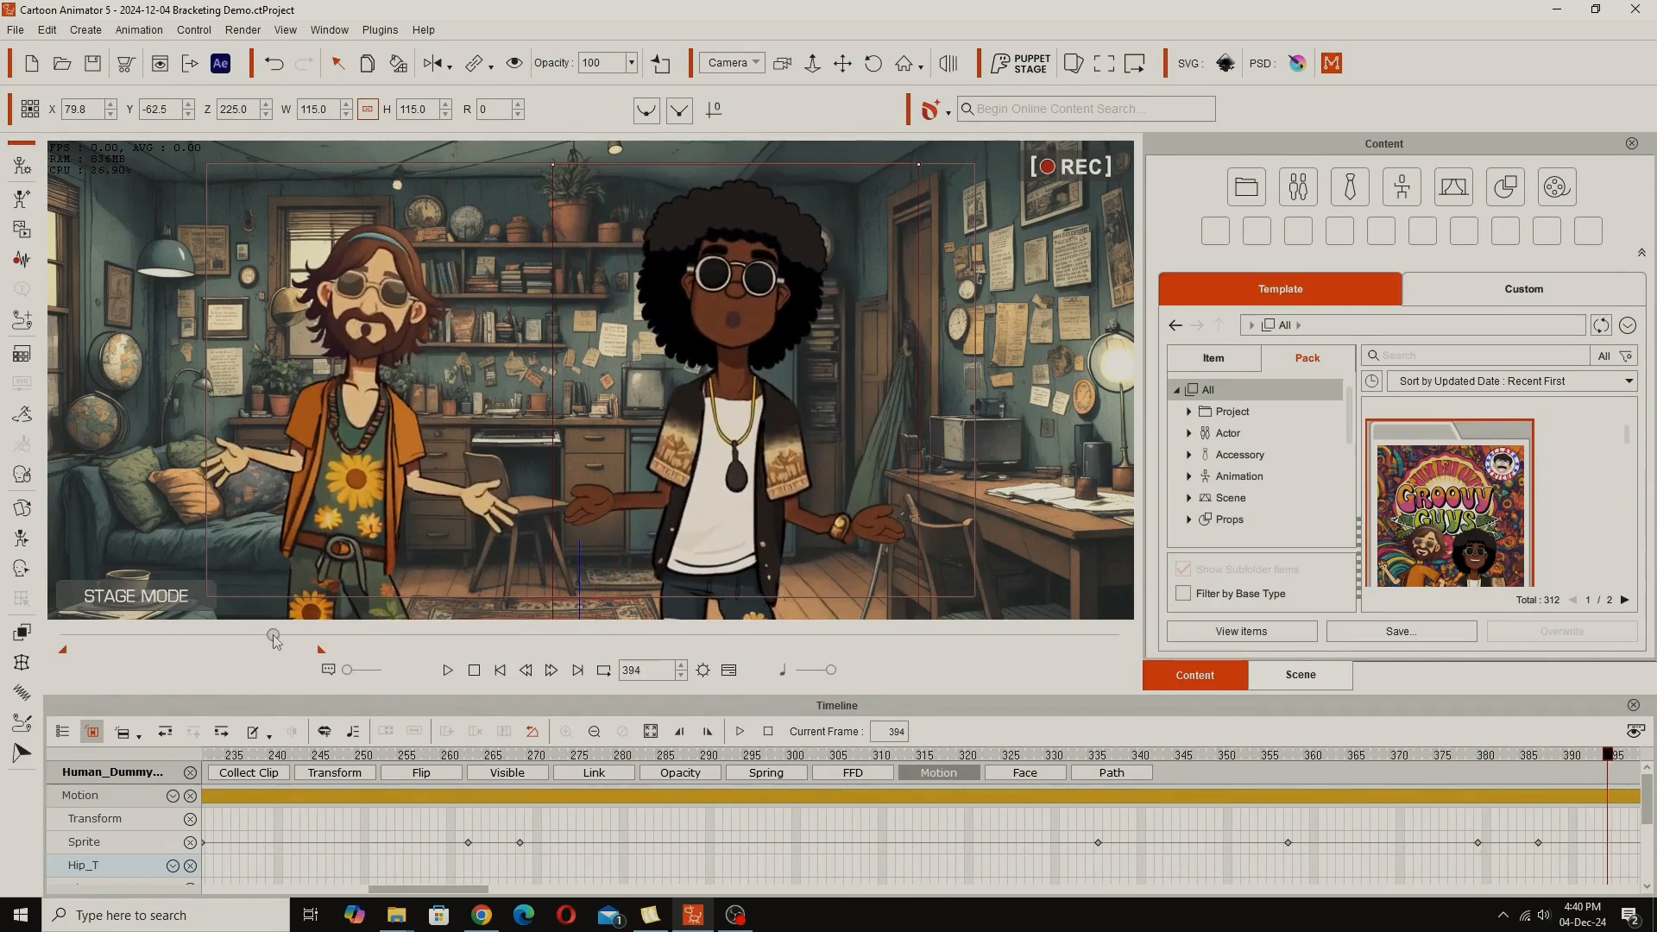
drag(275, 639, 184, 654)
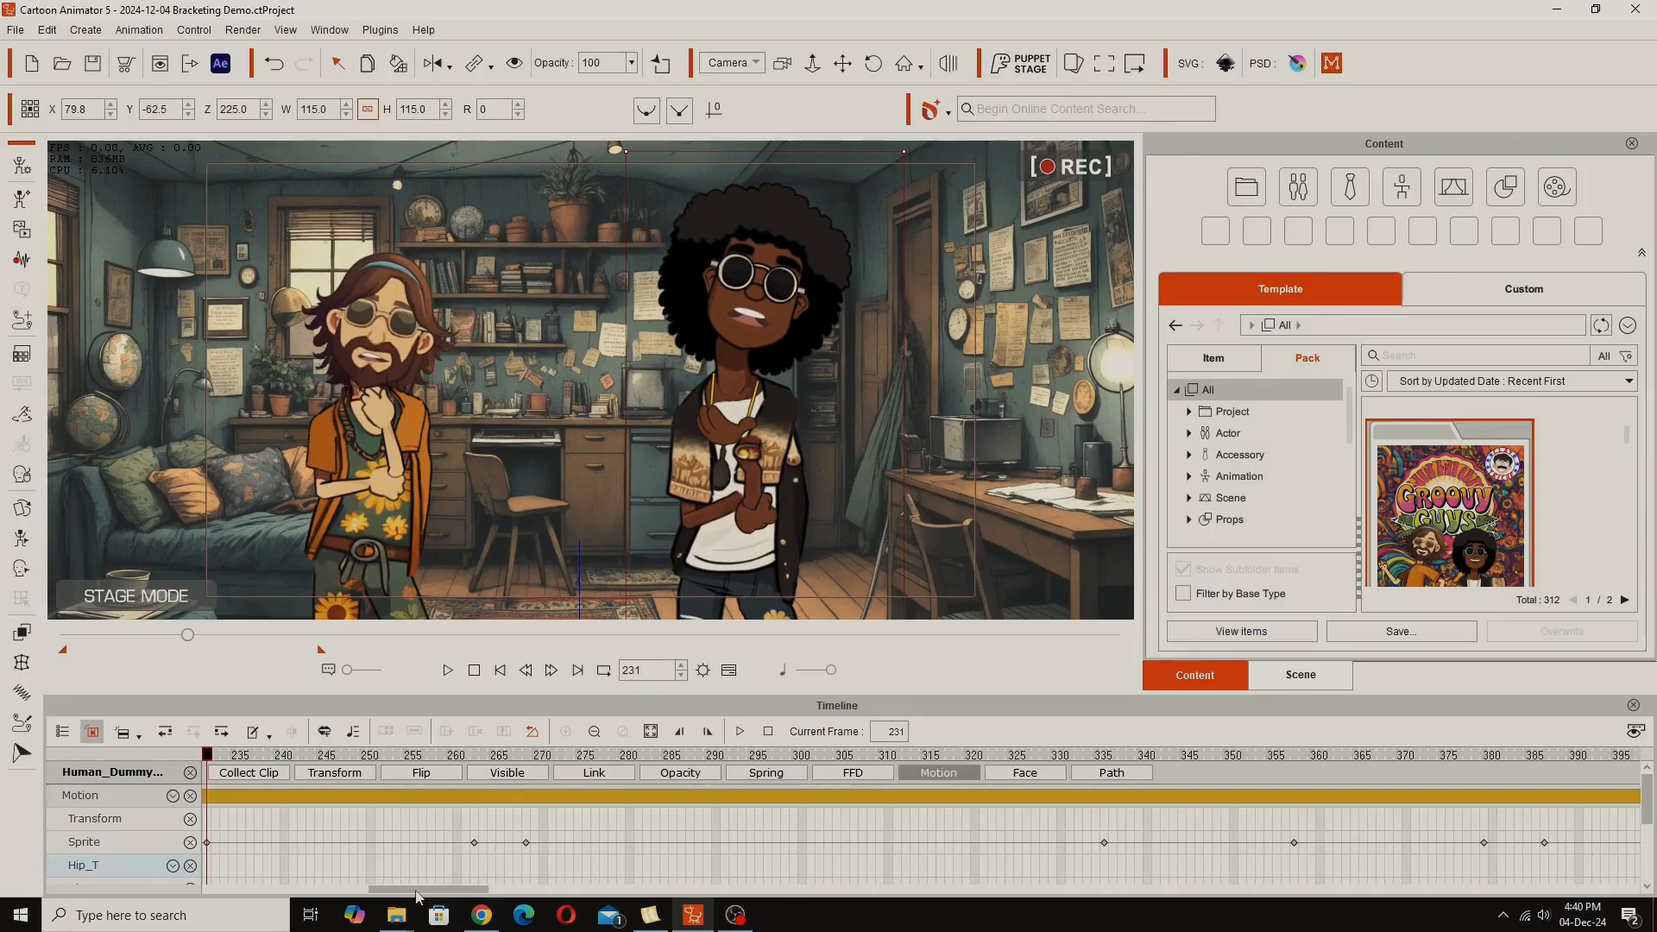
Step: Return to the first frame and scrub to the first sprite keys at frame 60
drag(415, 892, 195, 897)
click(473, 672)
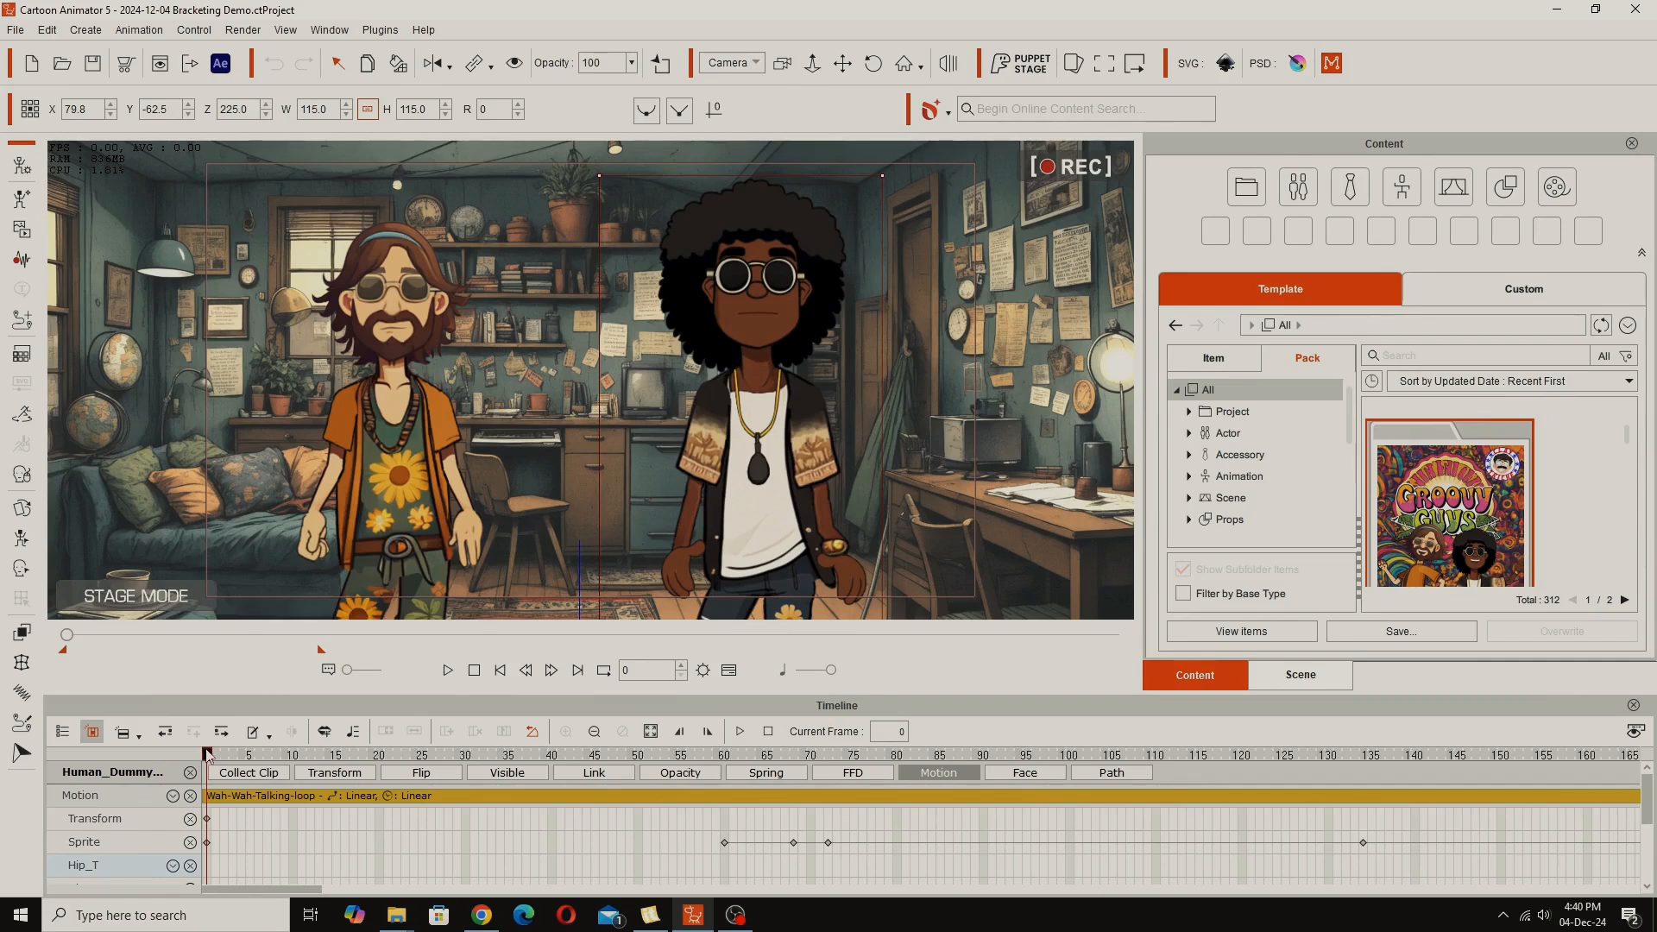
drag(207, 758, 722, 816)
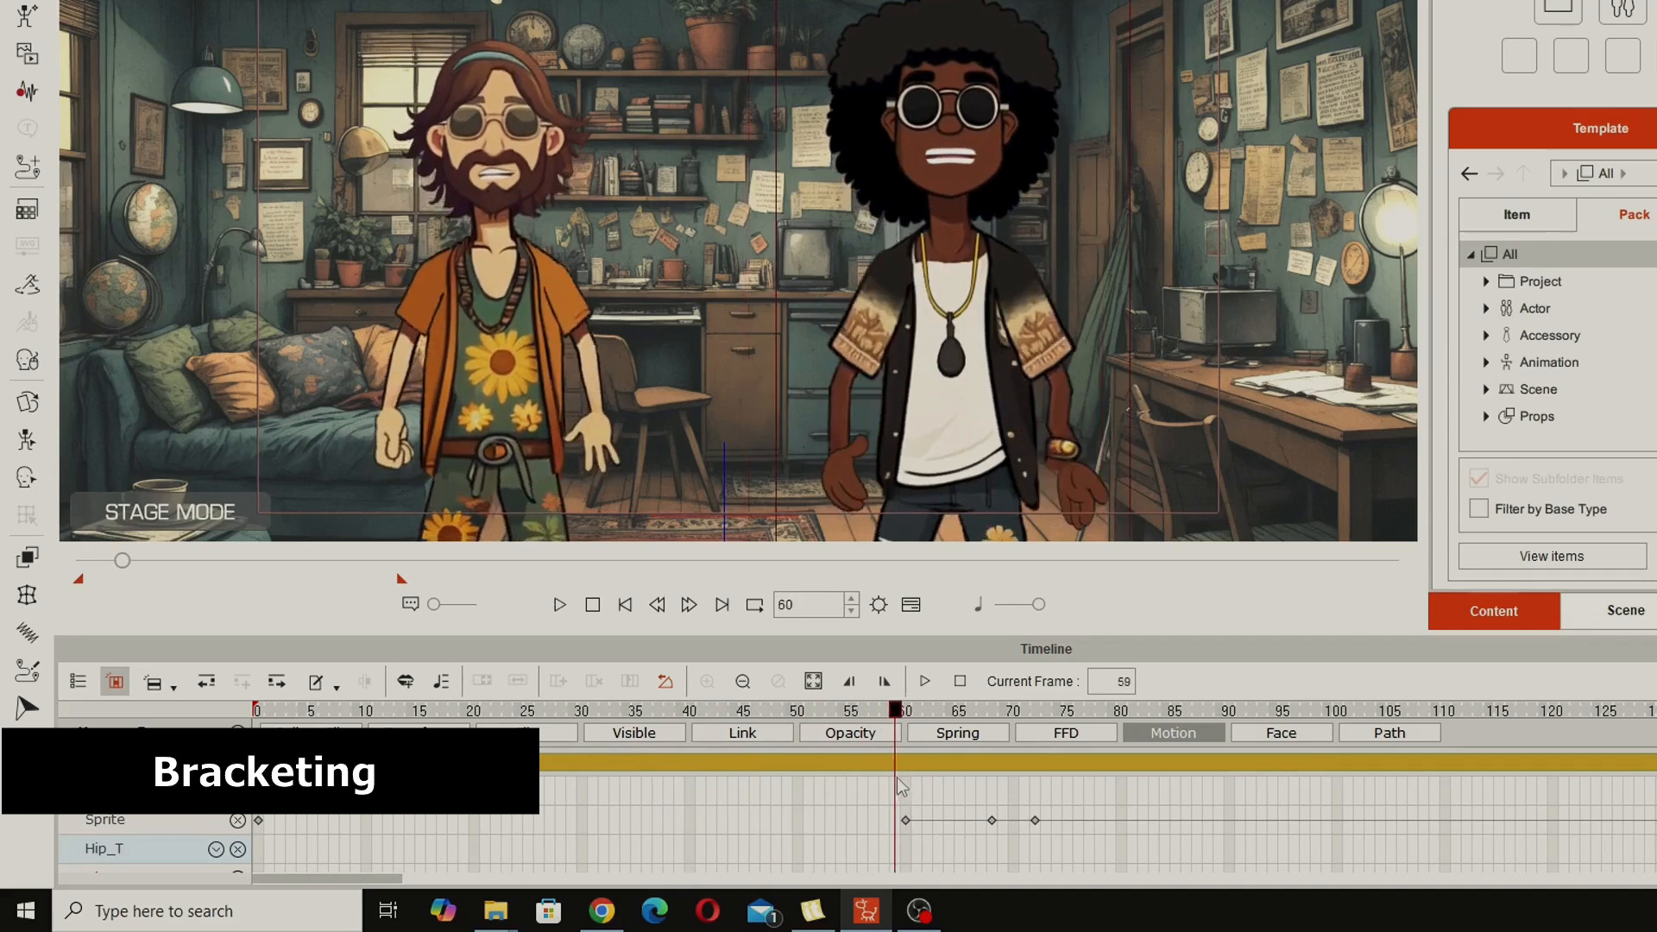
drag(901, 785, 905, 725)
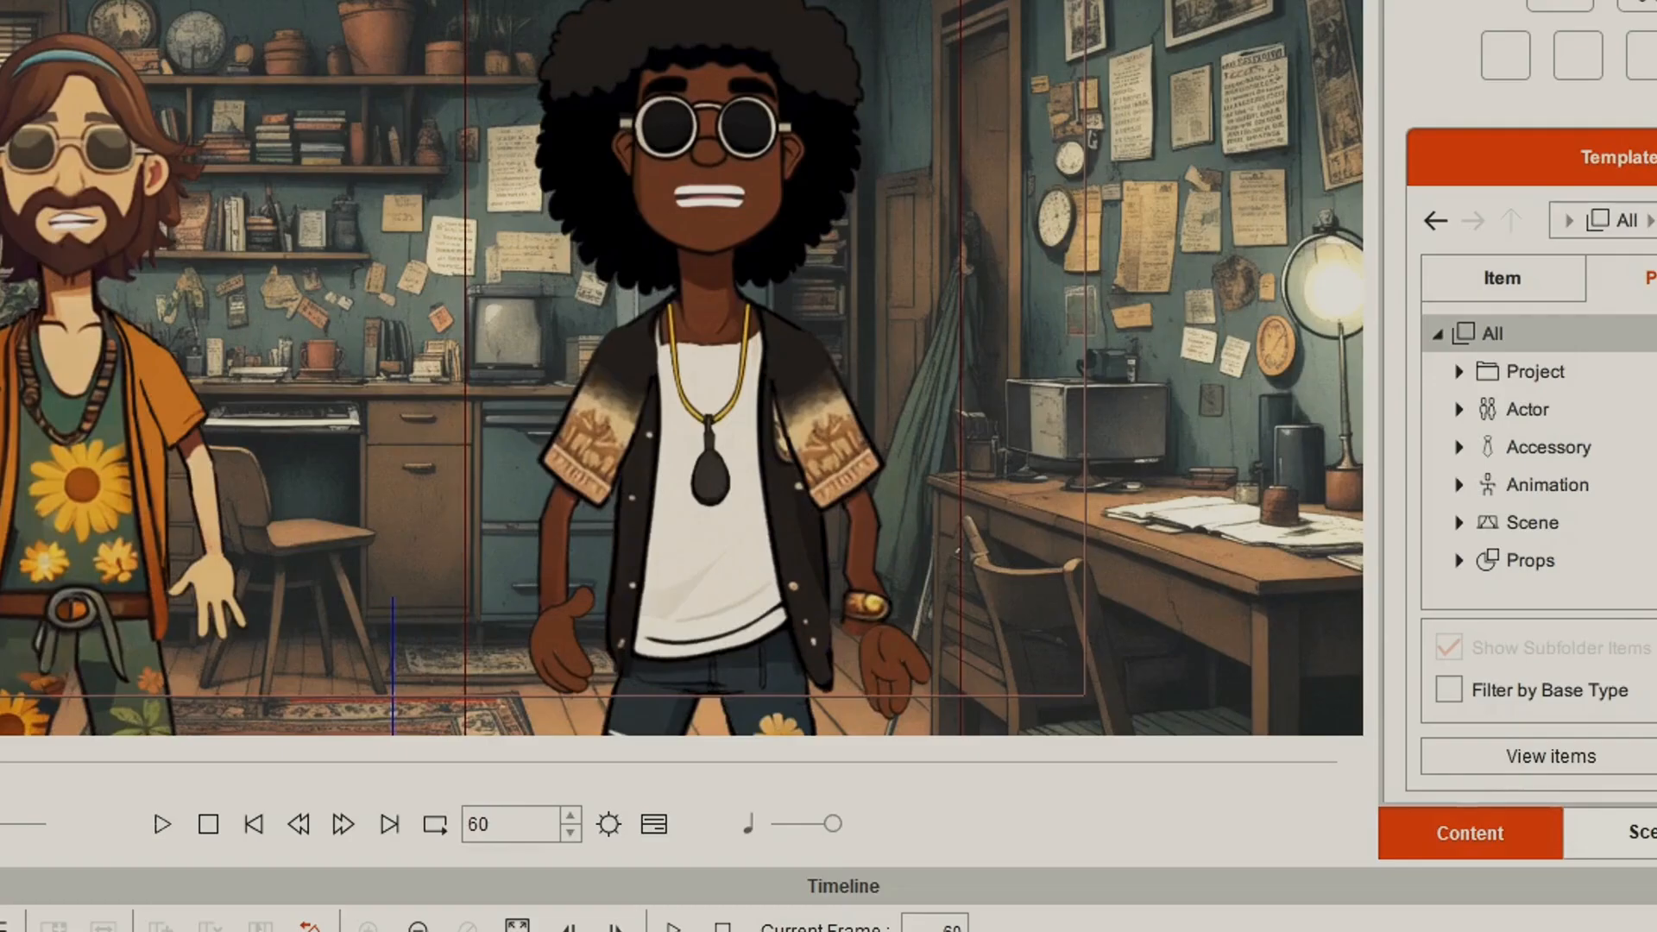
Step: Scrub from frame 60 to frame 139 to examine the hand-on-hip pose and the change to crossed arms
drag(645, 931, 675, 931)
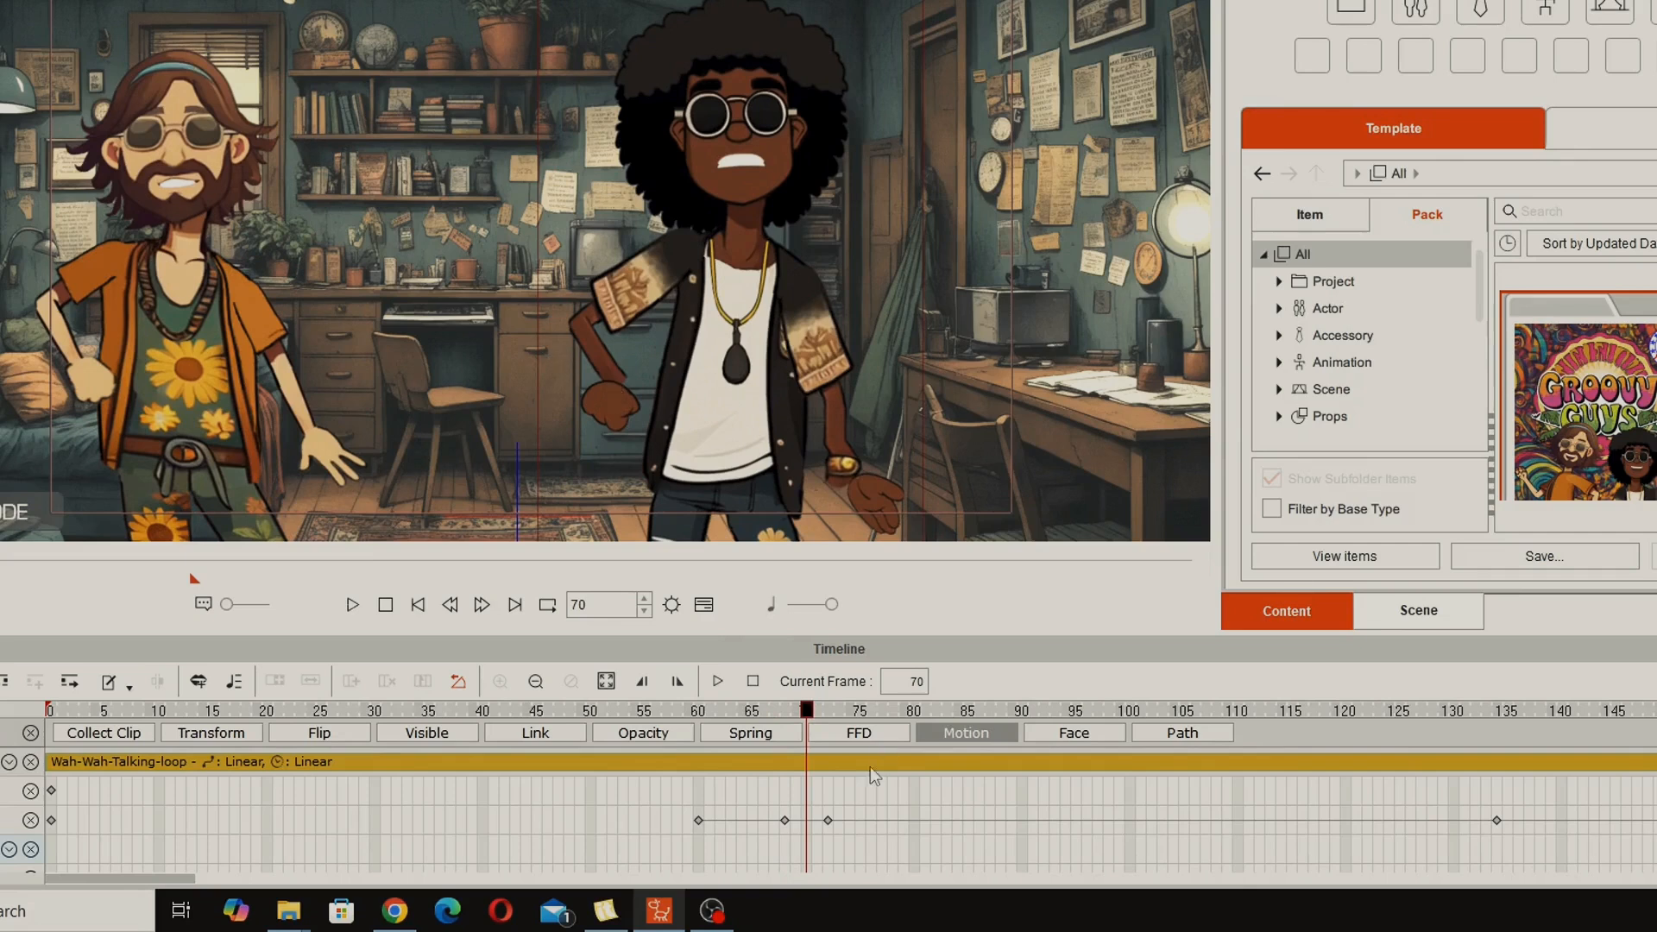
drag(811, 712, 923, 723)
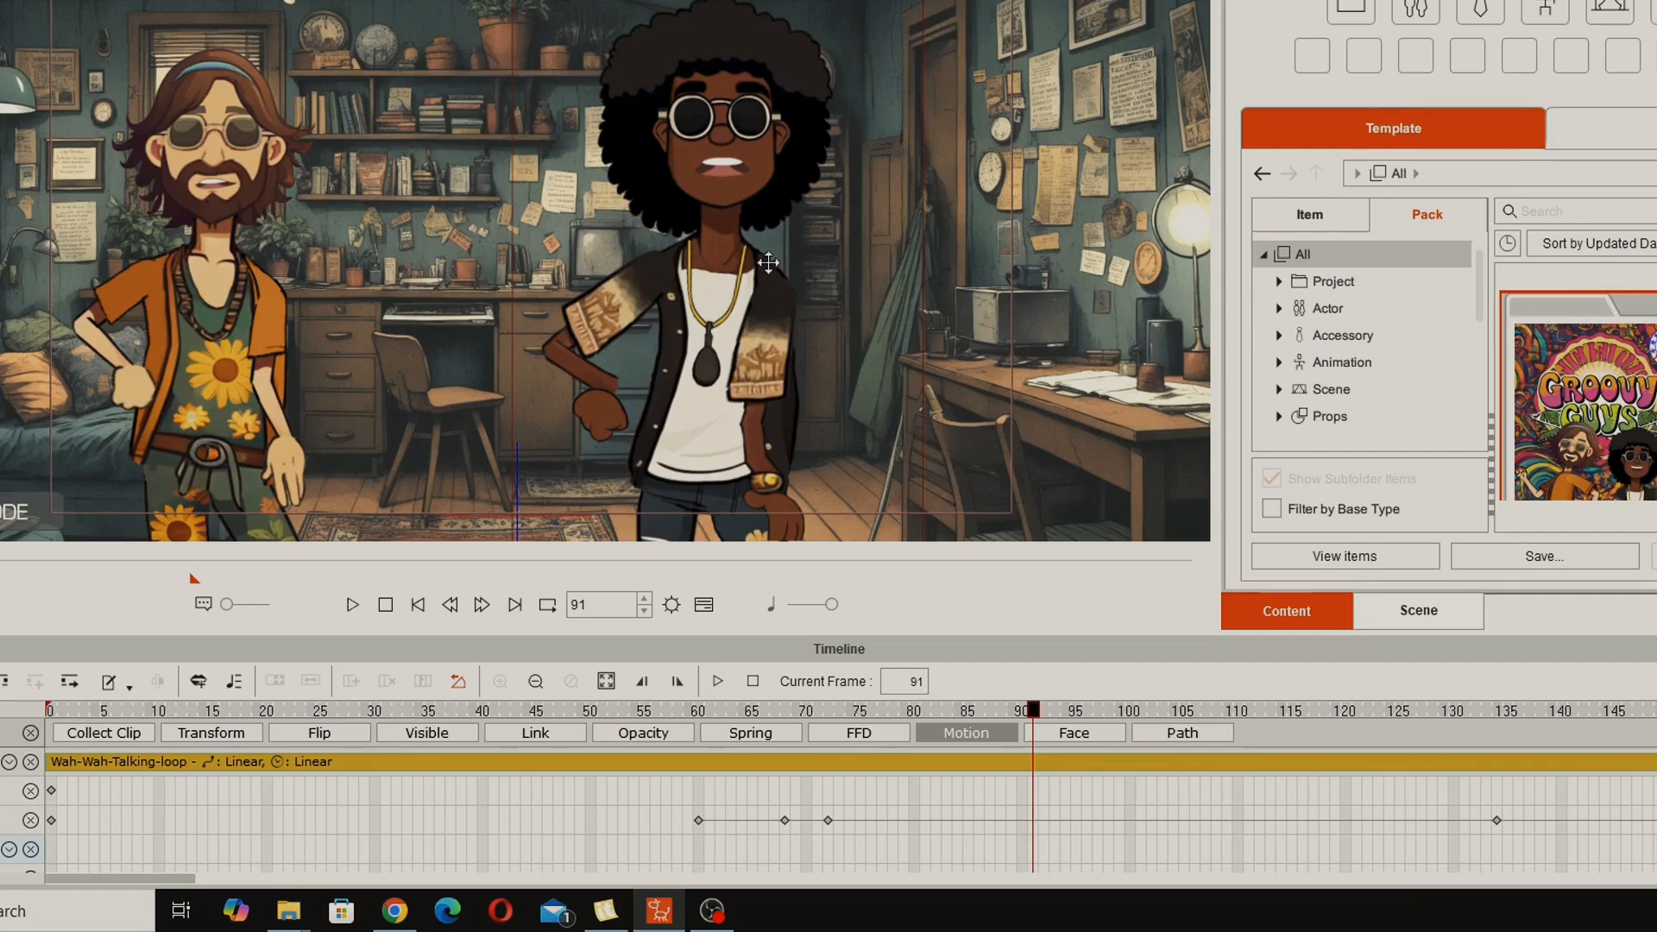
drag(1033, 712, 1354, 731)
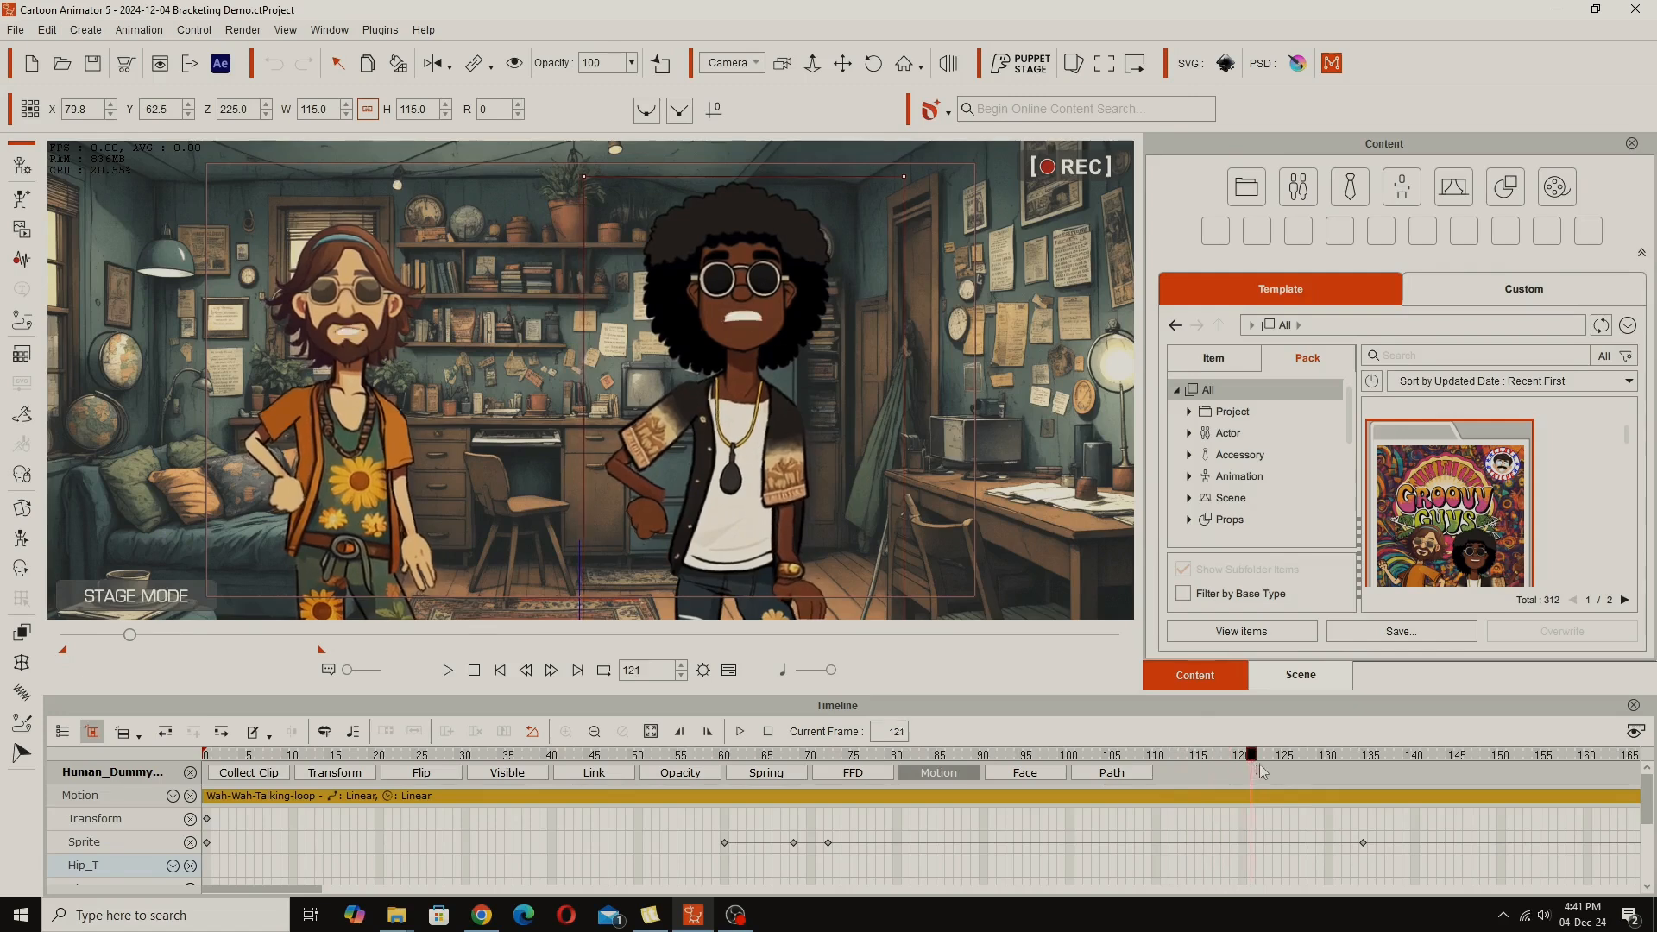
drag(1261, 770, 1409, 793)
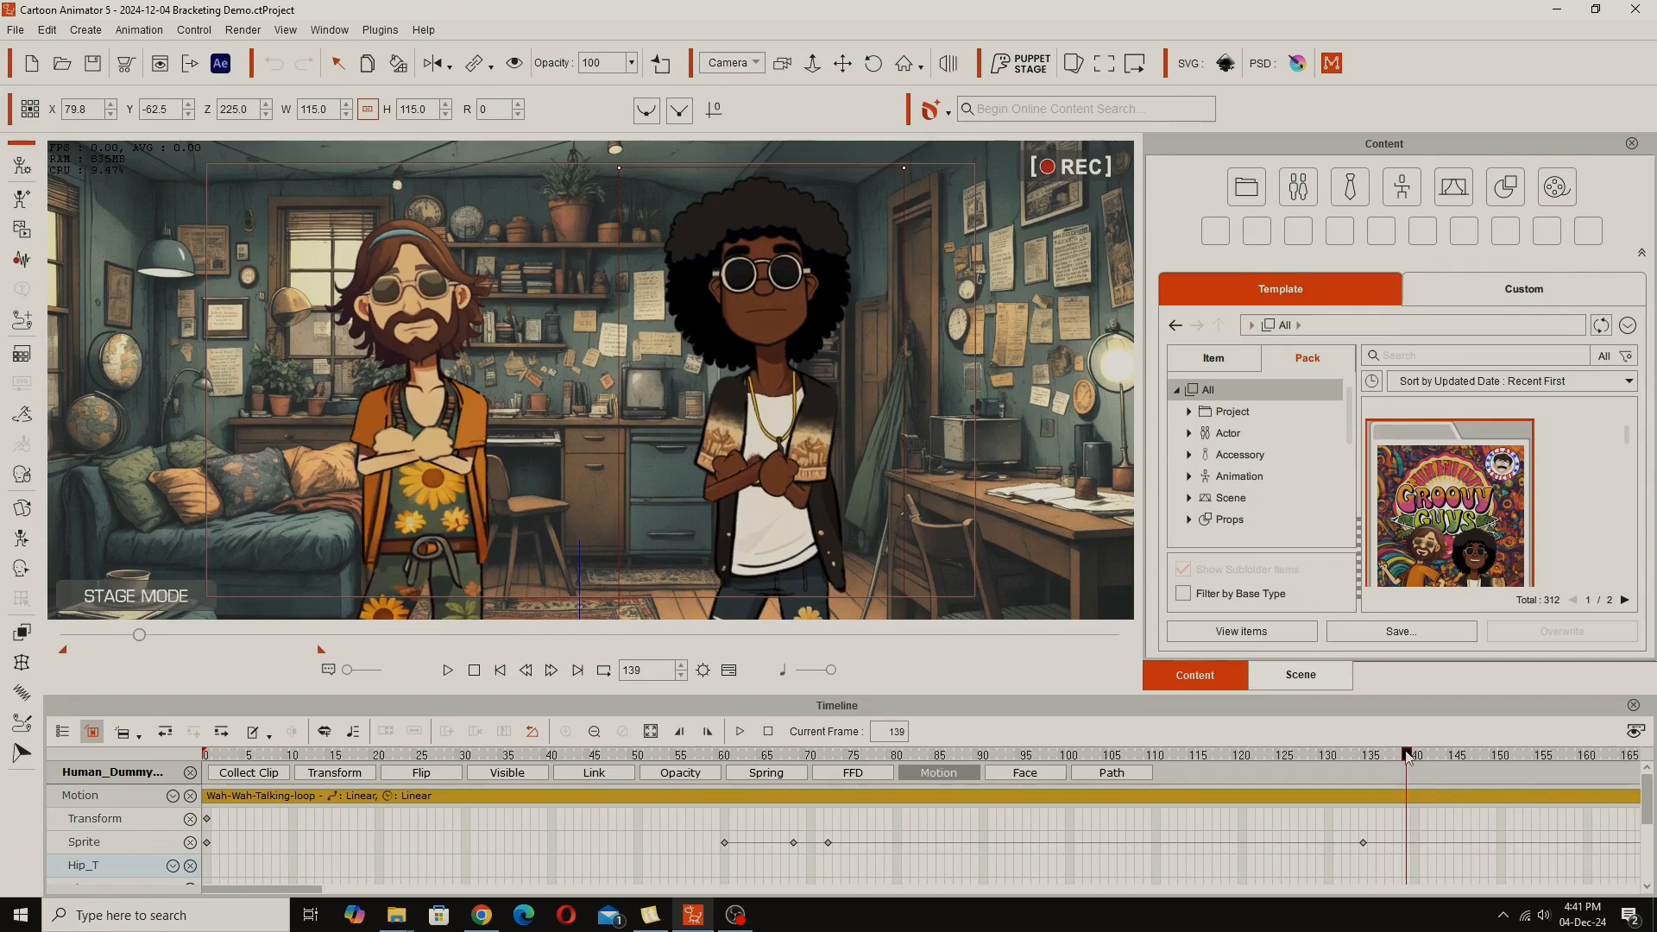
Step: Move the playhead to frame 59 and open the 2D Motion Key Editor for the afro-haired character
drag(1406, 759, 690, 791)
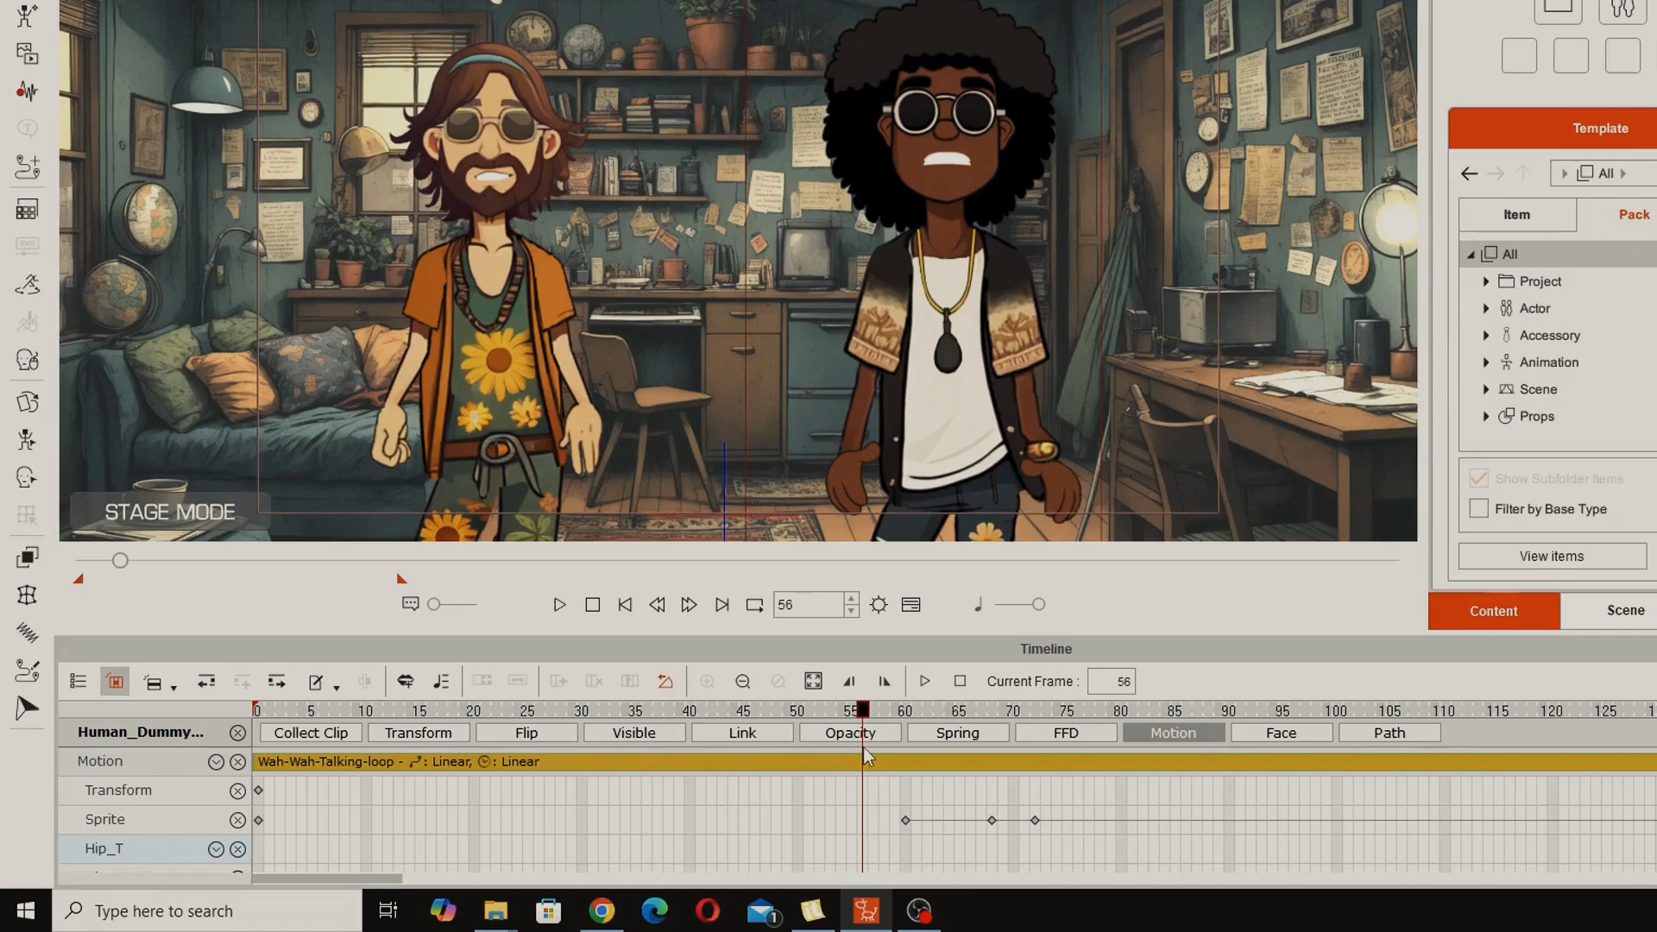
drag(867, 756, 902, 753)
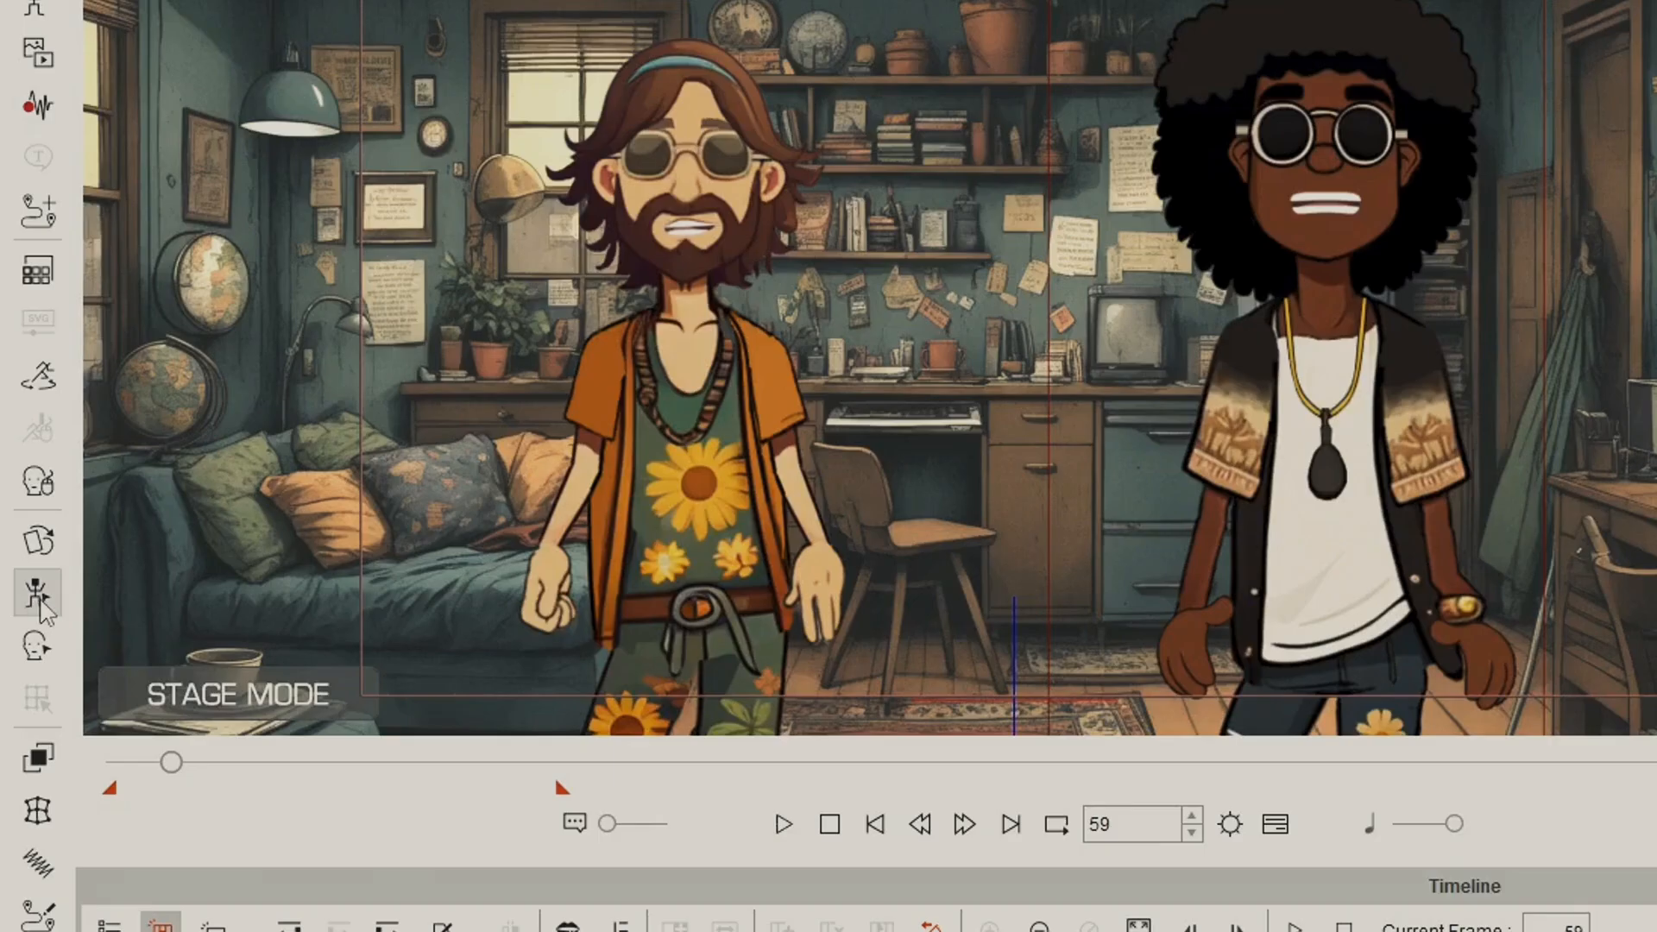
click(38, 596)
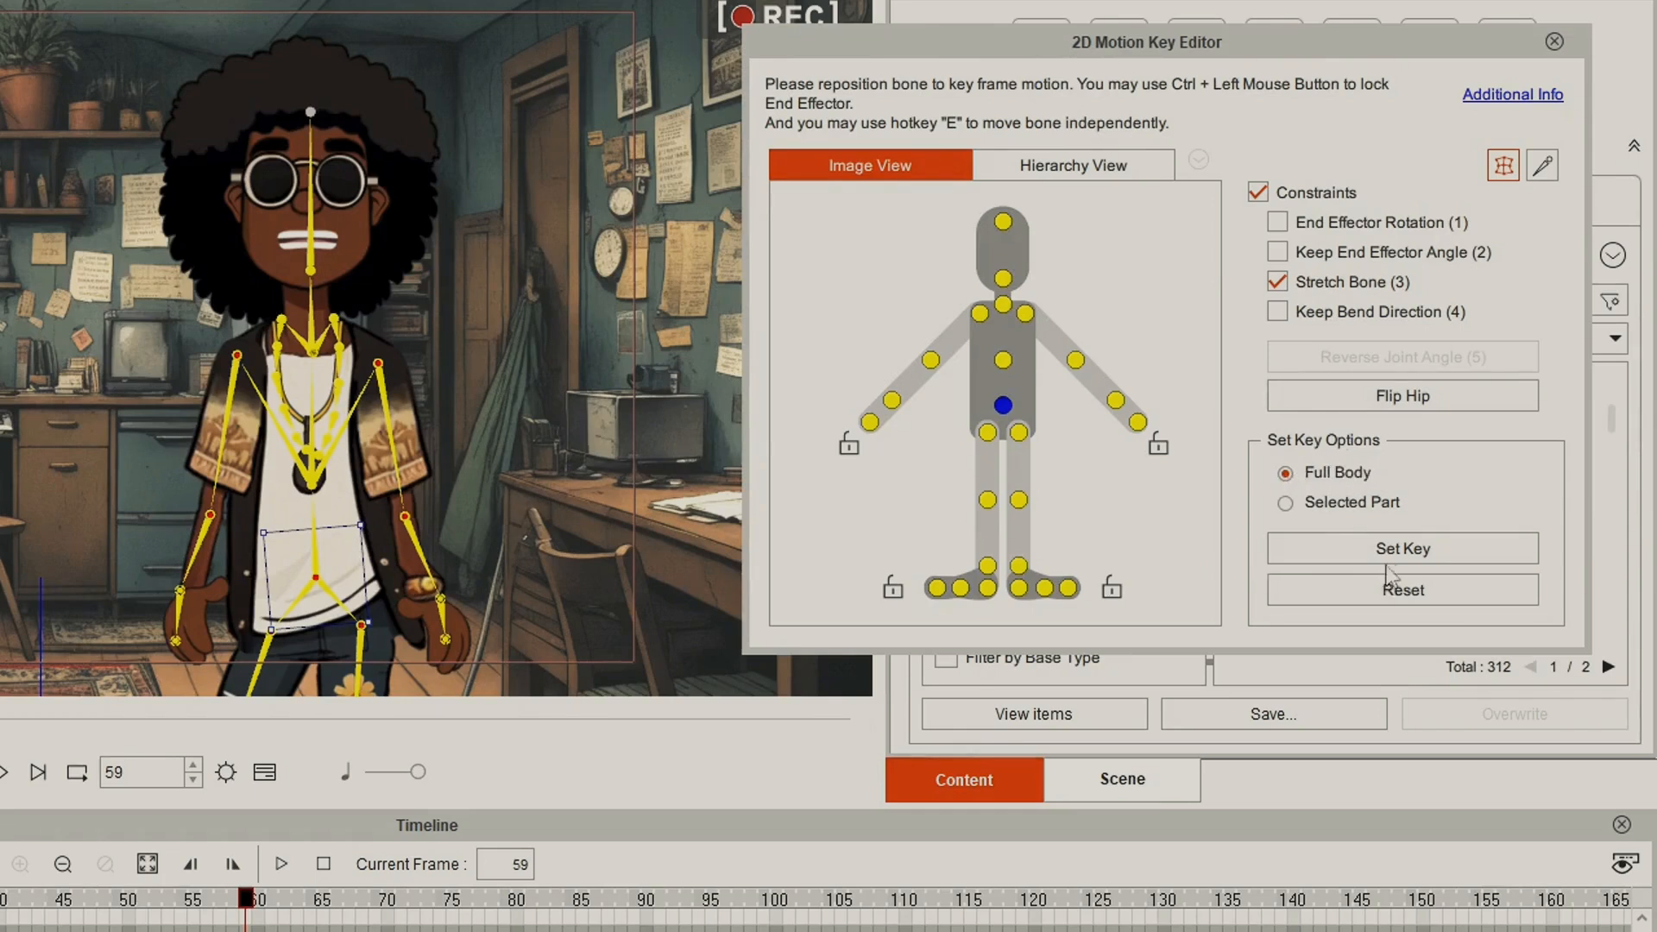
Step: Set full-body keys on the afro-haired character at frames 59 and 136 to bracket the hand-on-hip section
click(1396, 552)
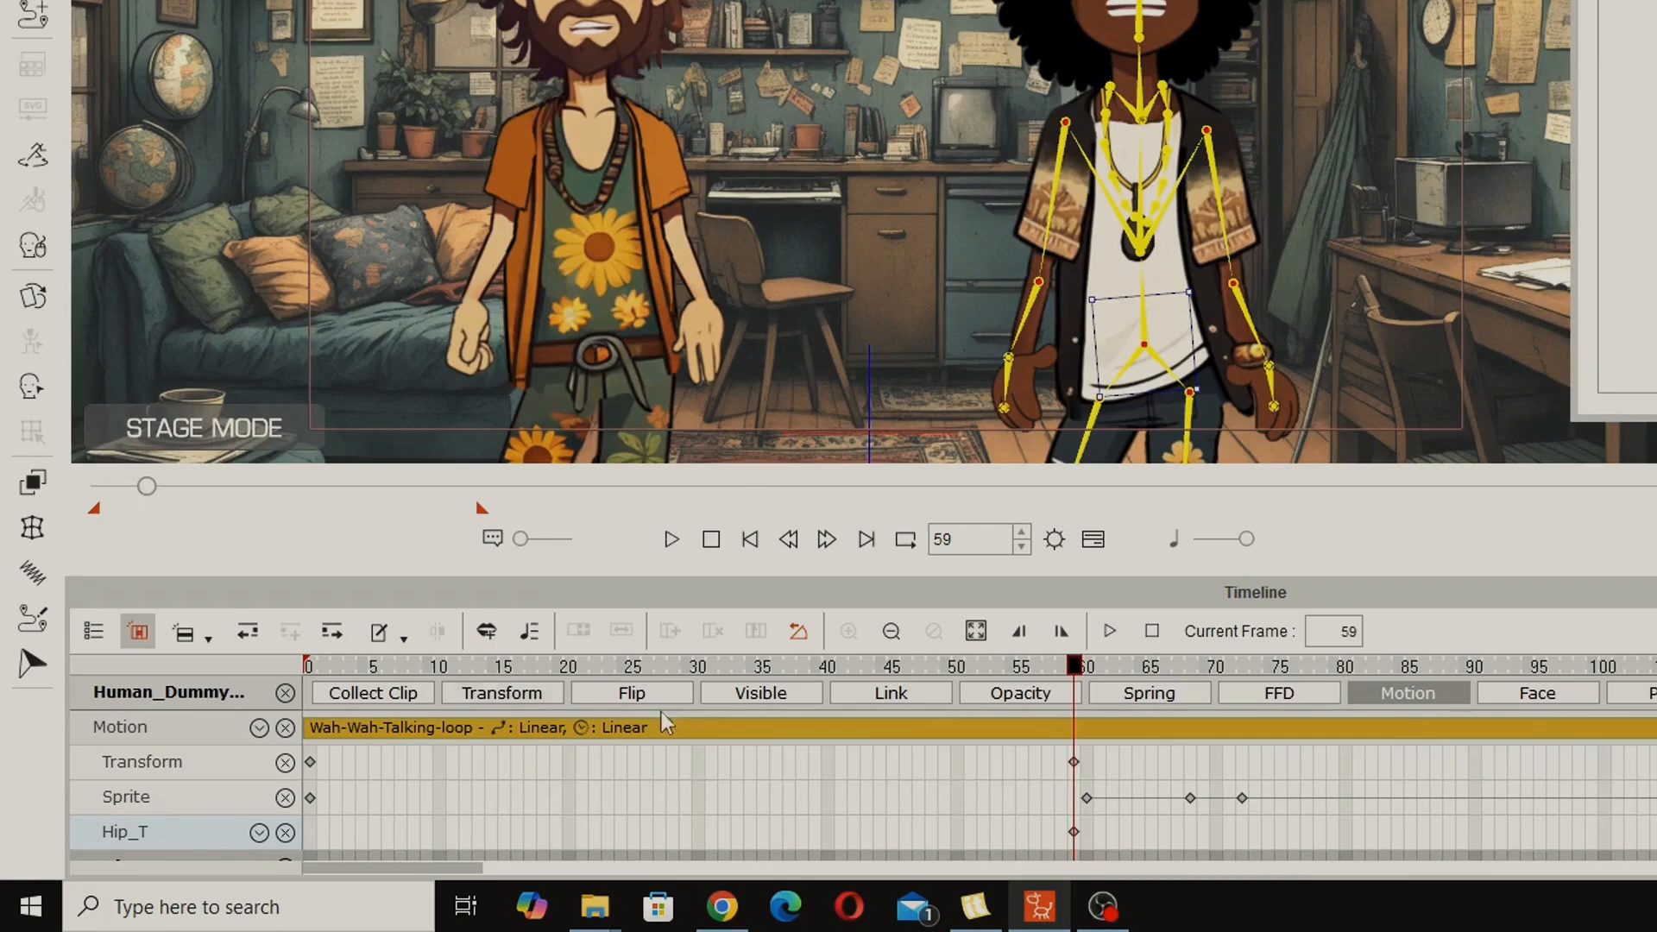
drag(1074, 667, 1077, 761)
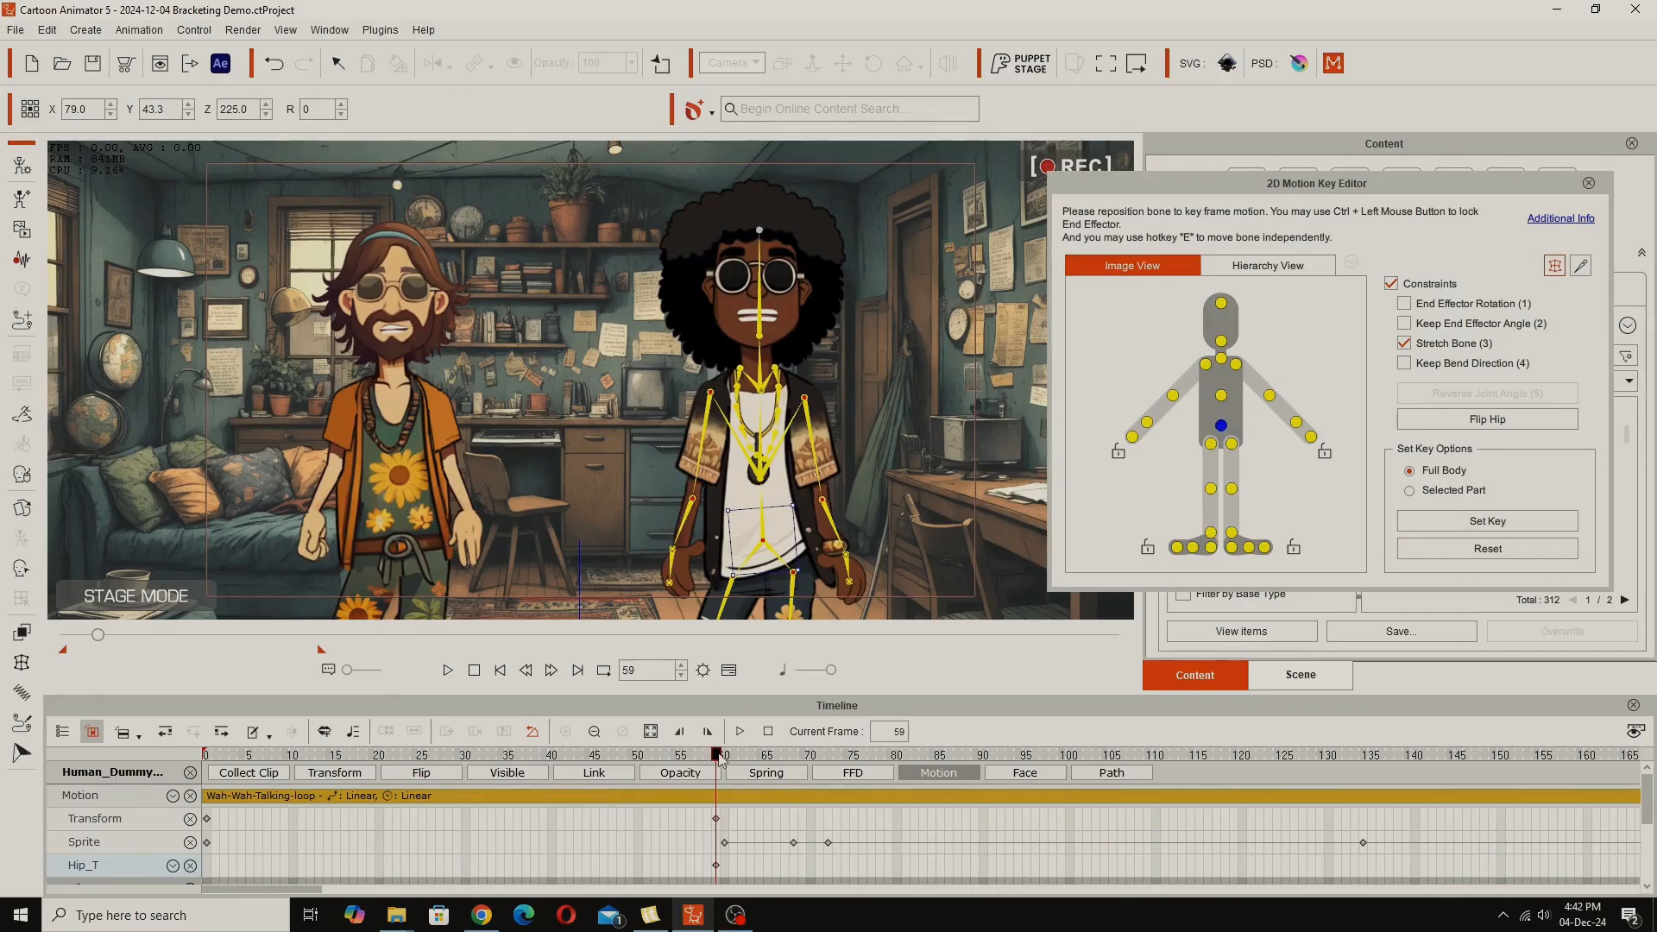
drag(720, 757, 879, 773)
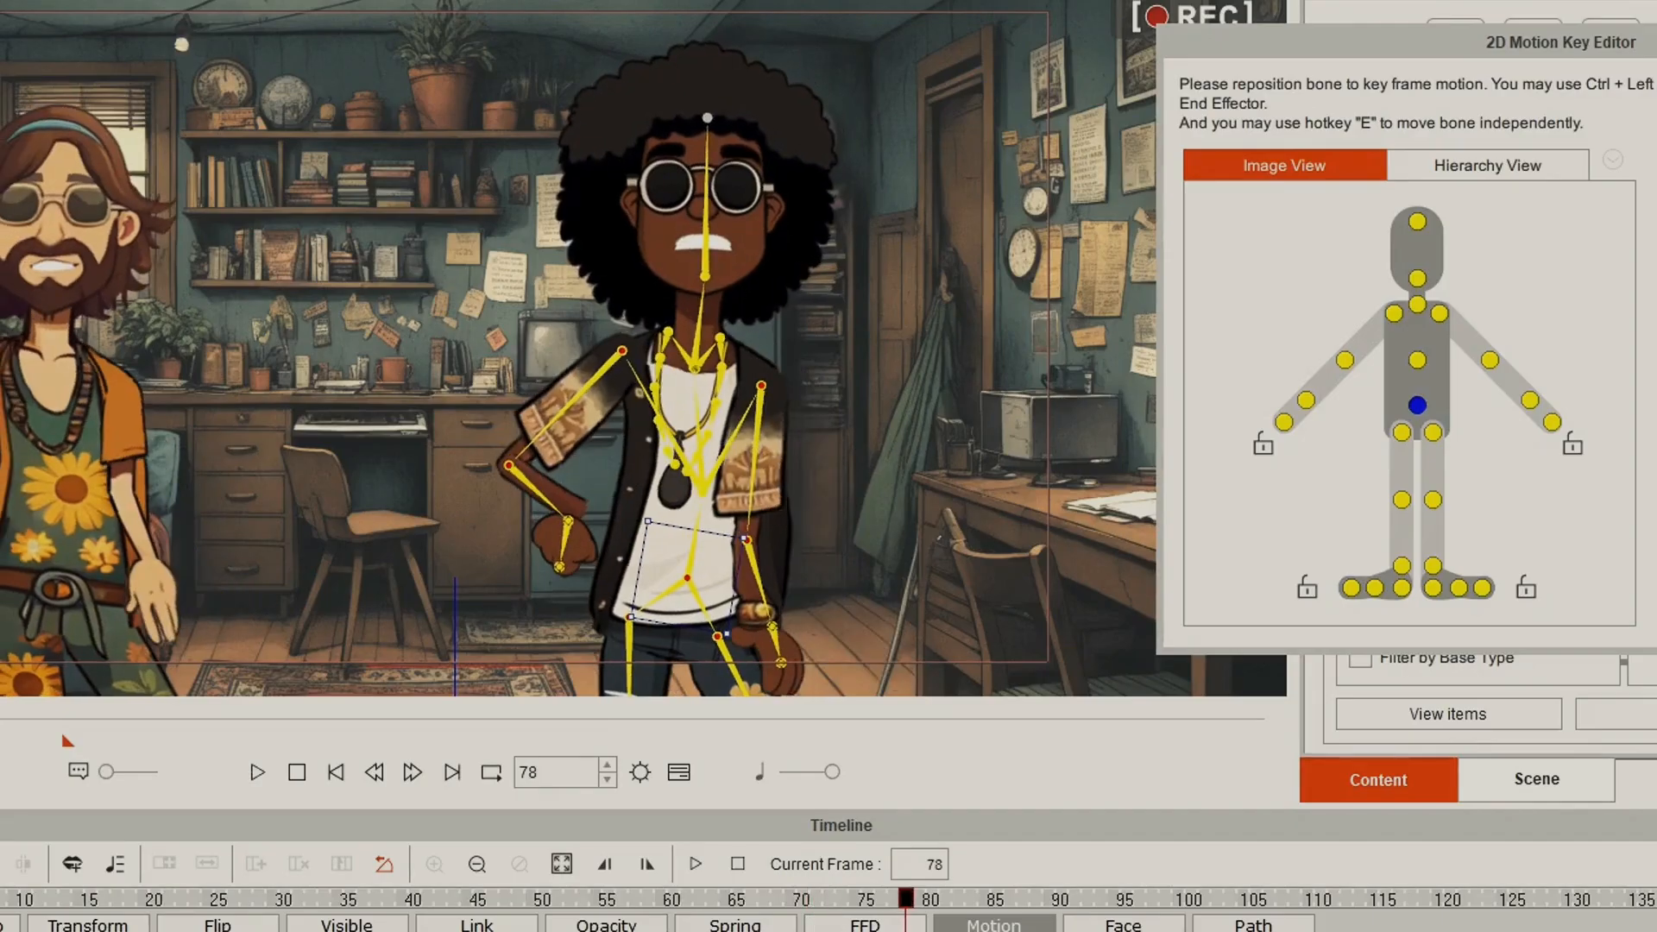
drag(906, 899, 1383, 931)
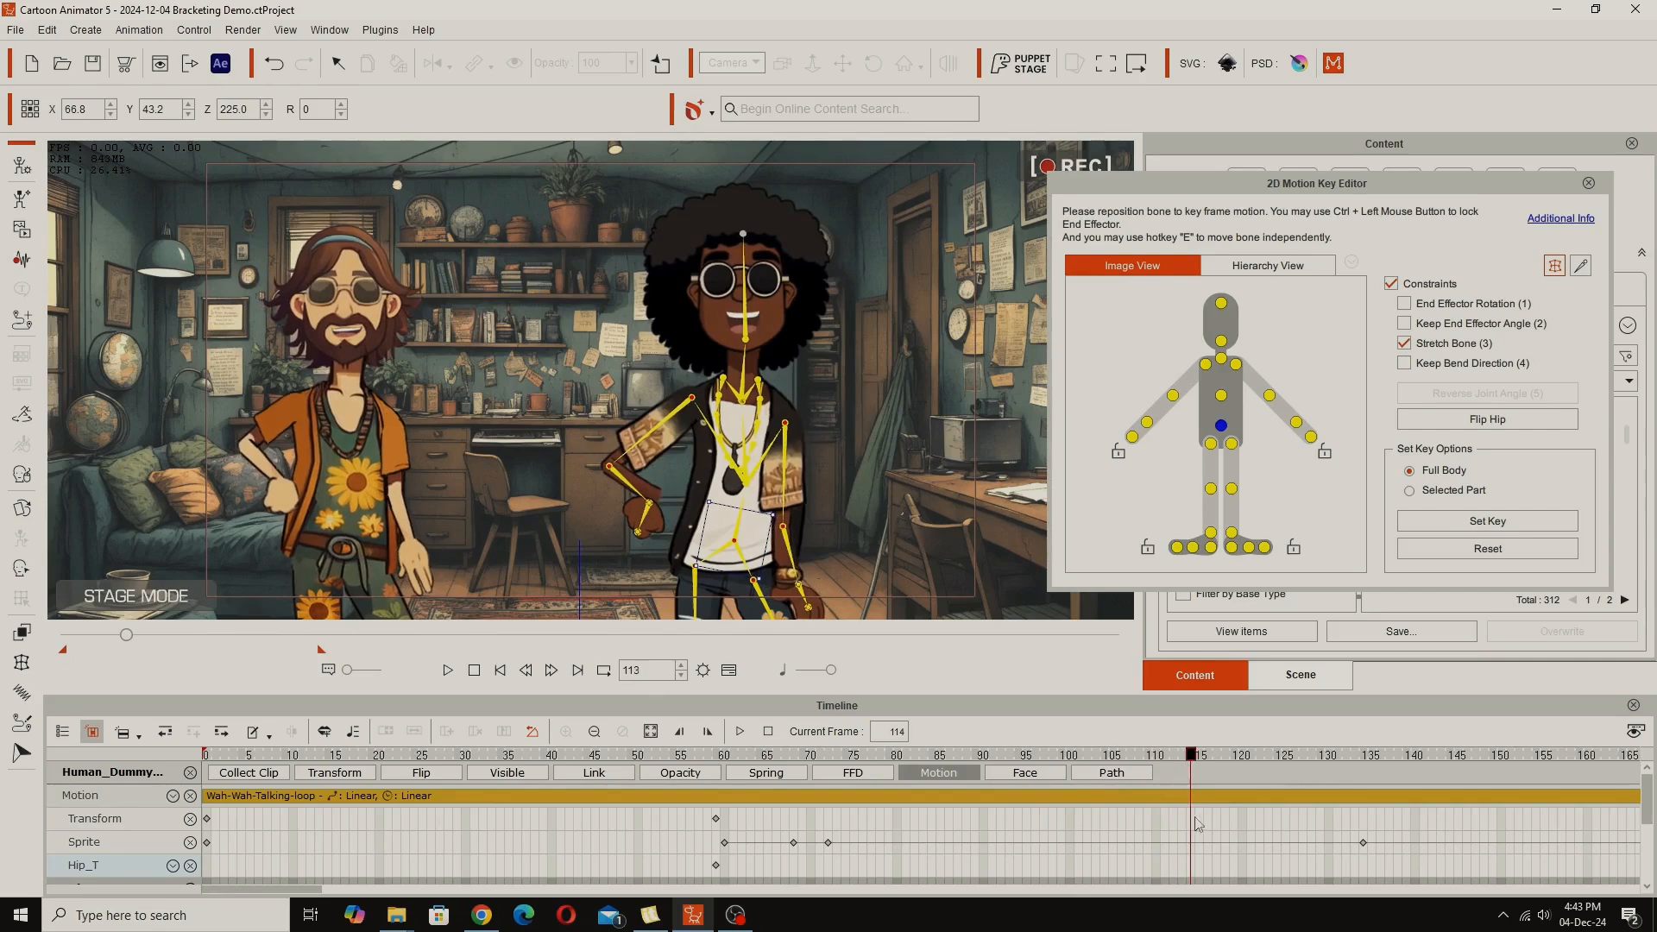
drag(1198, 824, 1363, 891)
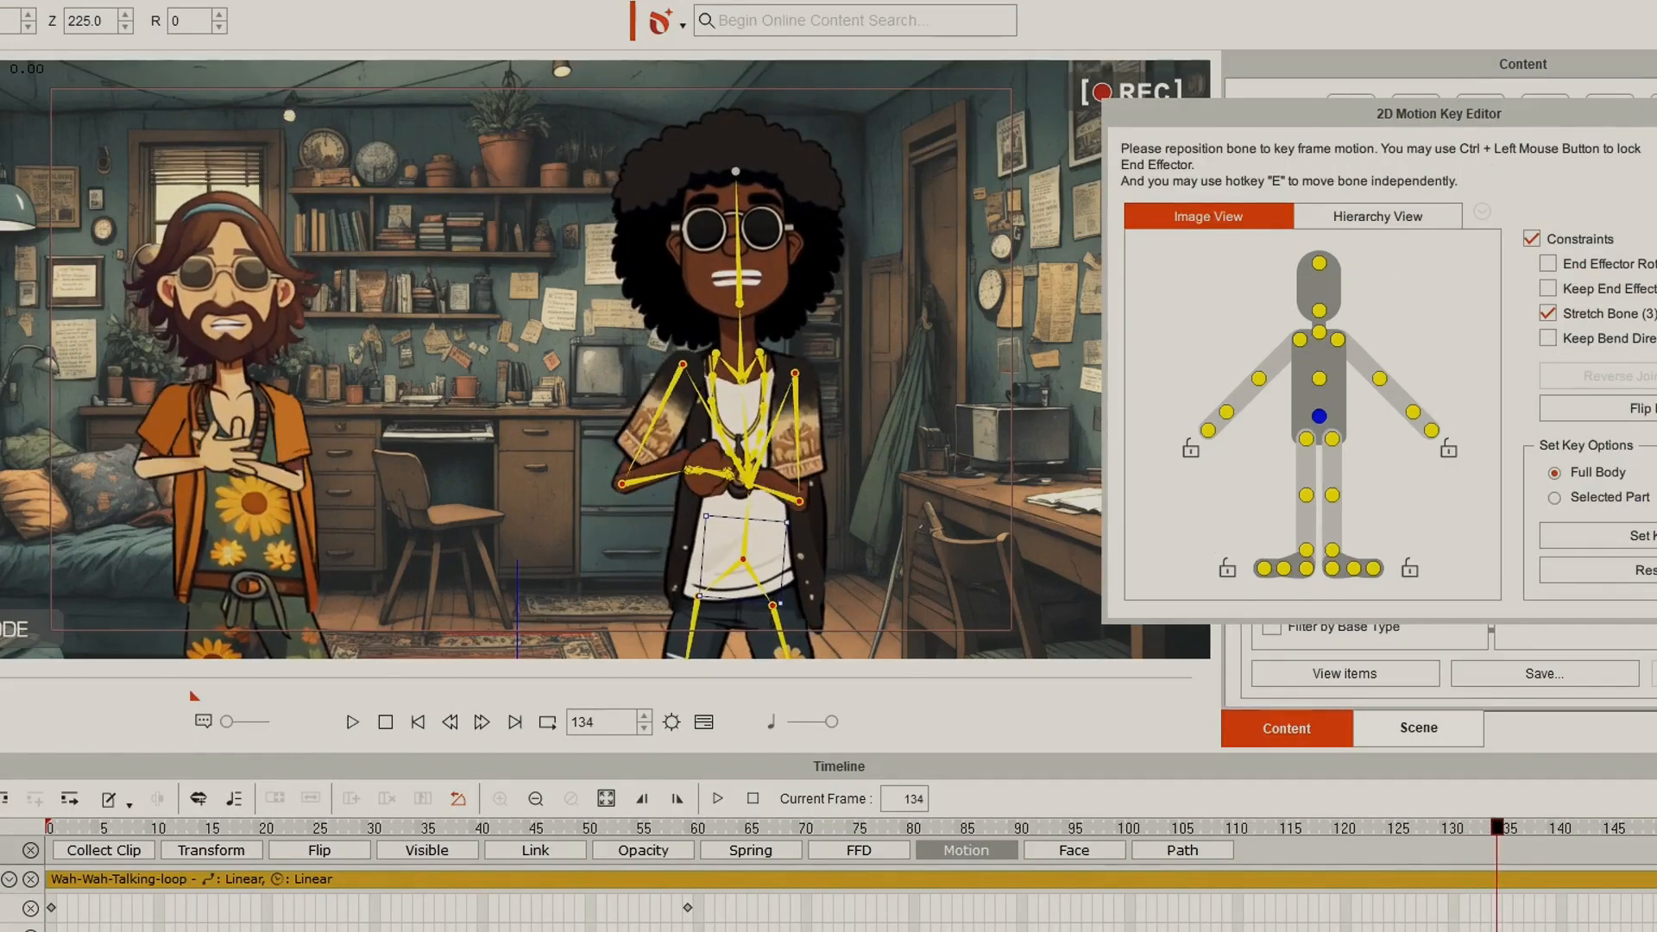
drag(1496, 827, 1518, 826)
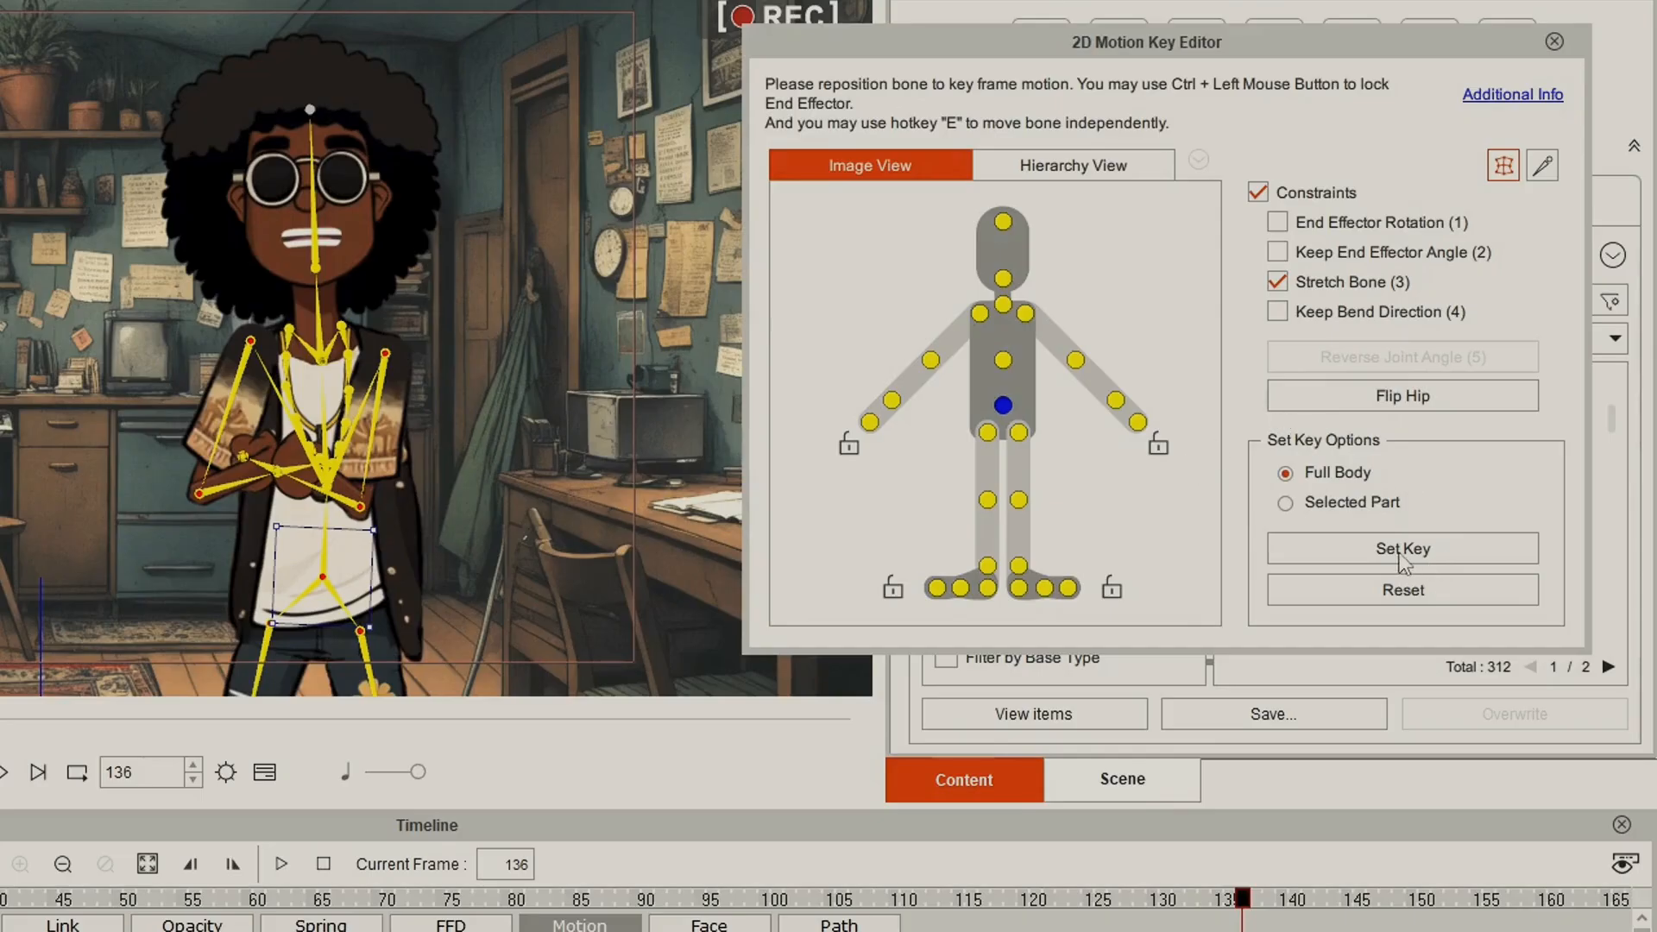
click(1402, 552)
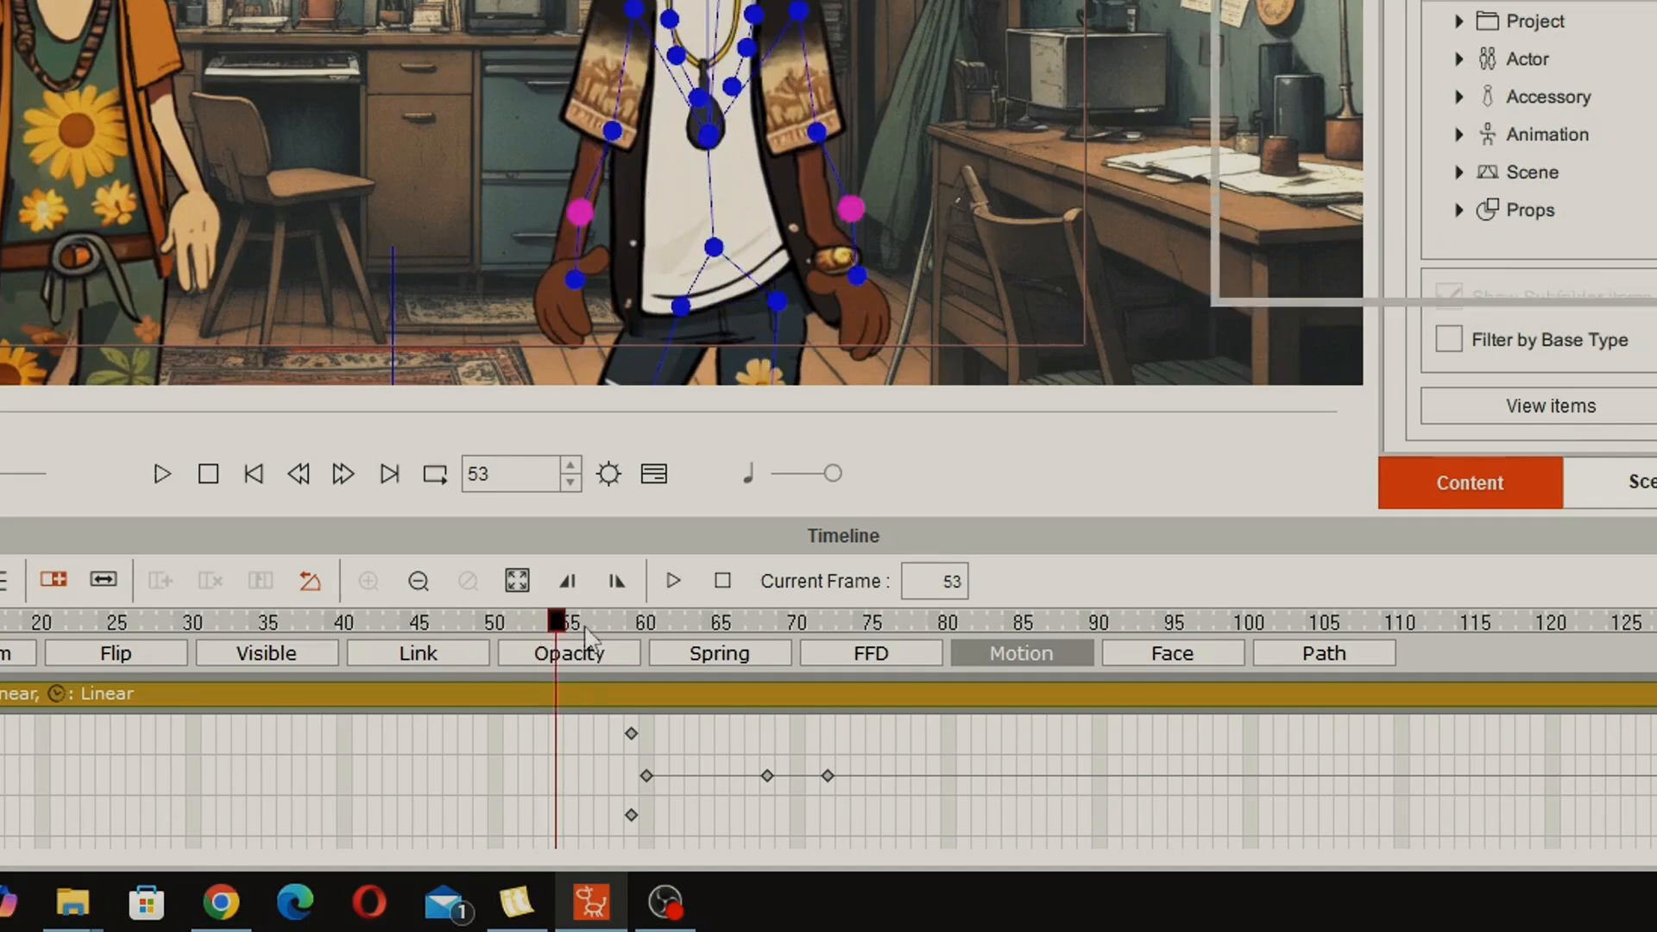
Step: Move to frame 49 and reopen the 2D Motion Key Editor for the afro-haired character
drag(585, 628, 513, 630)
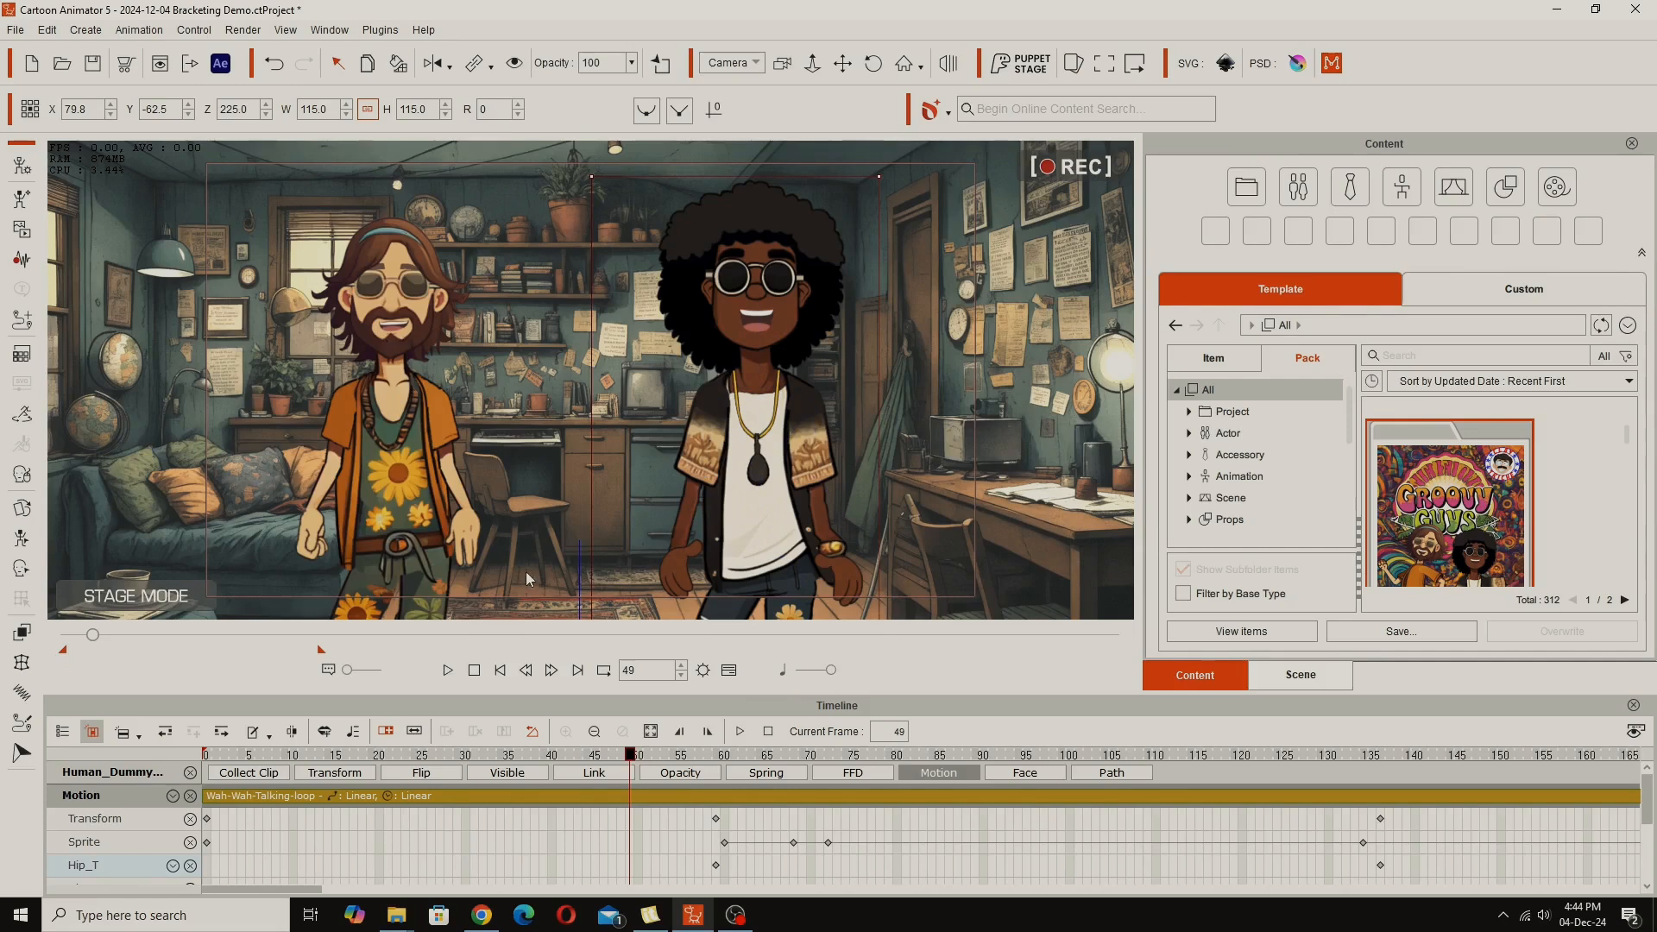
click(21, 538)
drag(1208, 188, 1178, 191)
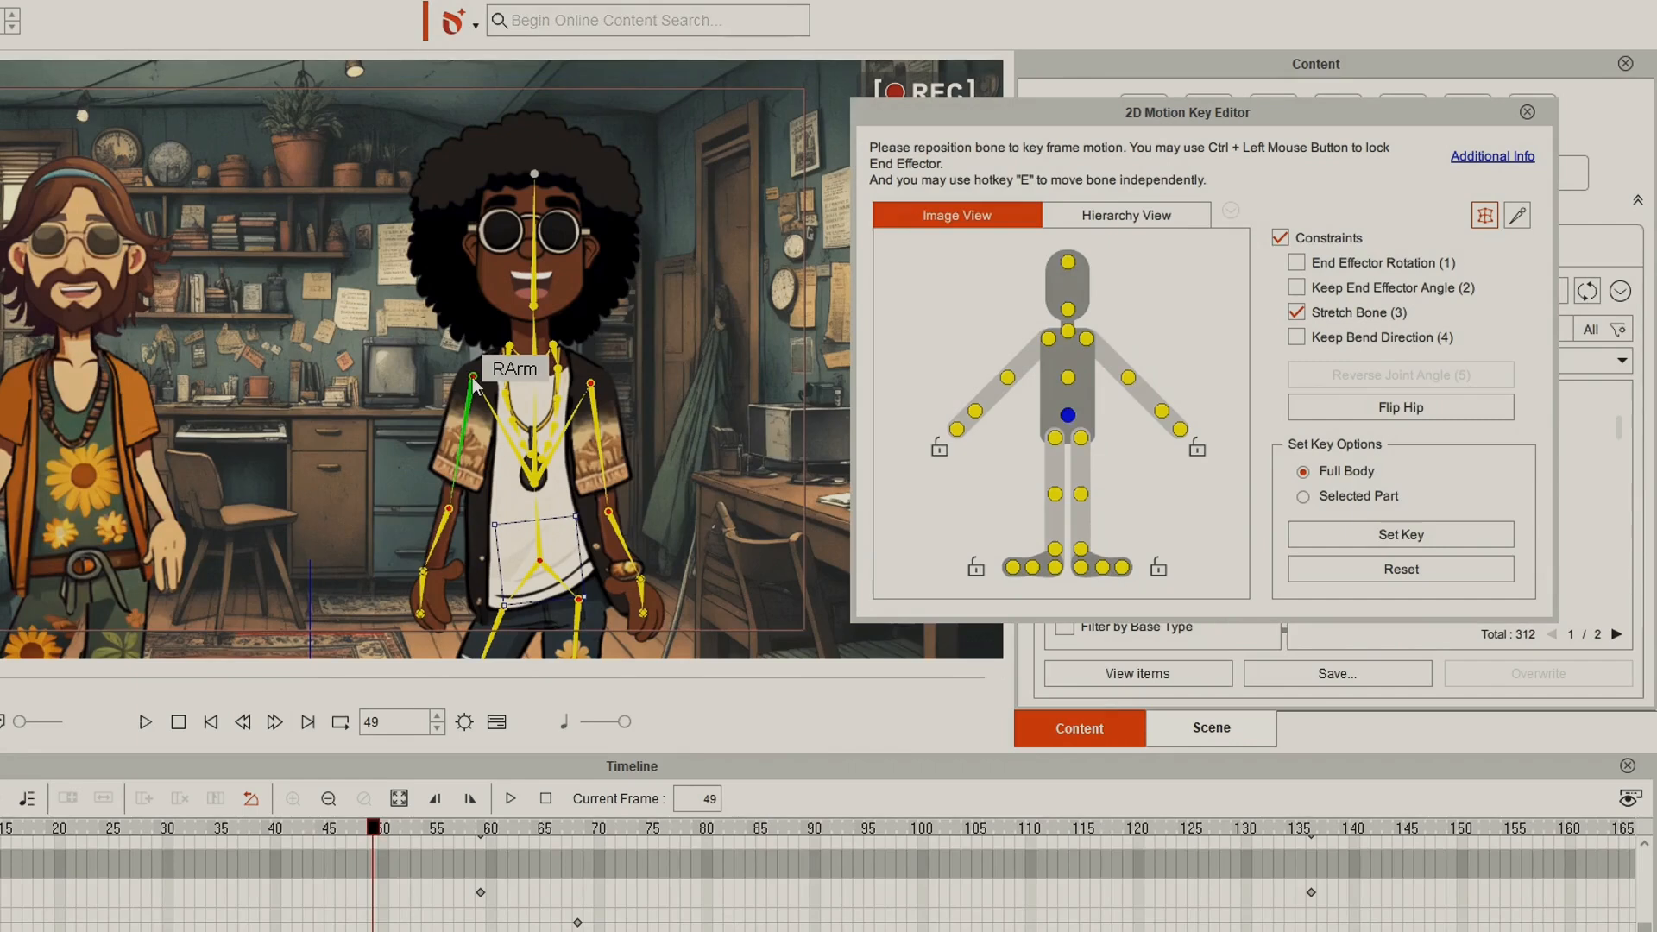
Step: Try raising the character's right arm out sideways at frame 49, scrub the preceding and following frames to check its reach, and undo it
click(709, 394)
drag(524, 415, 409, 494)
drag(783, 714, 353, 697)
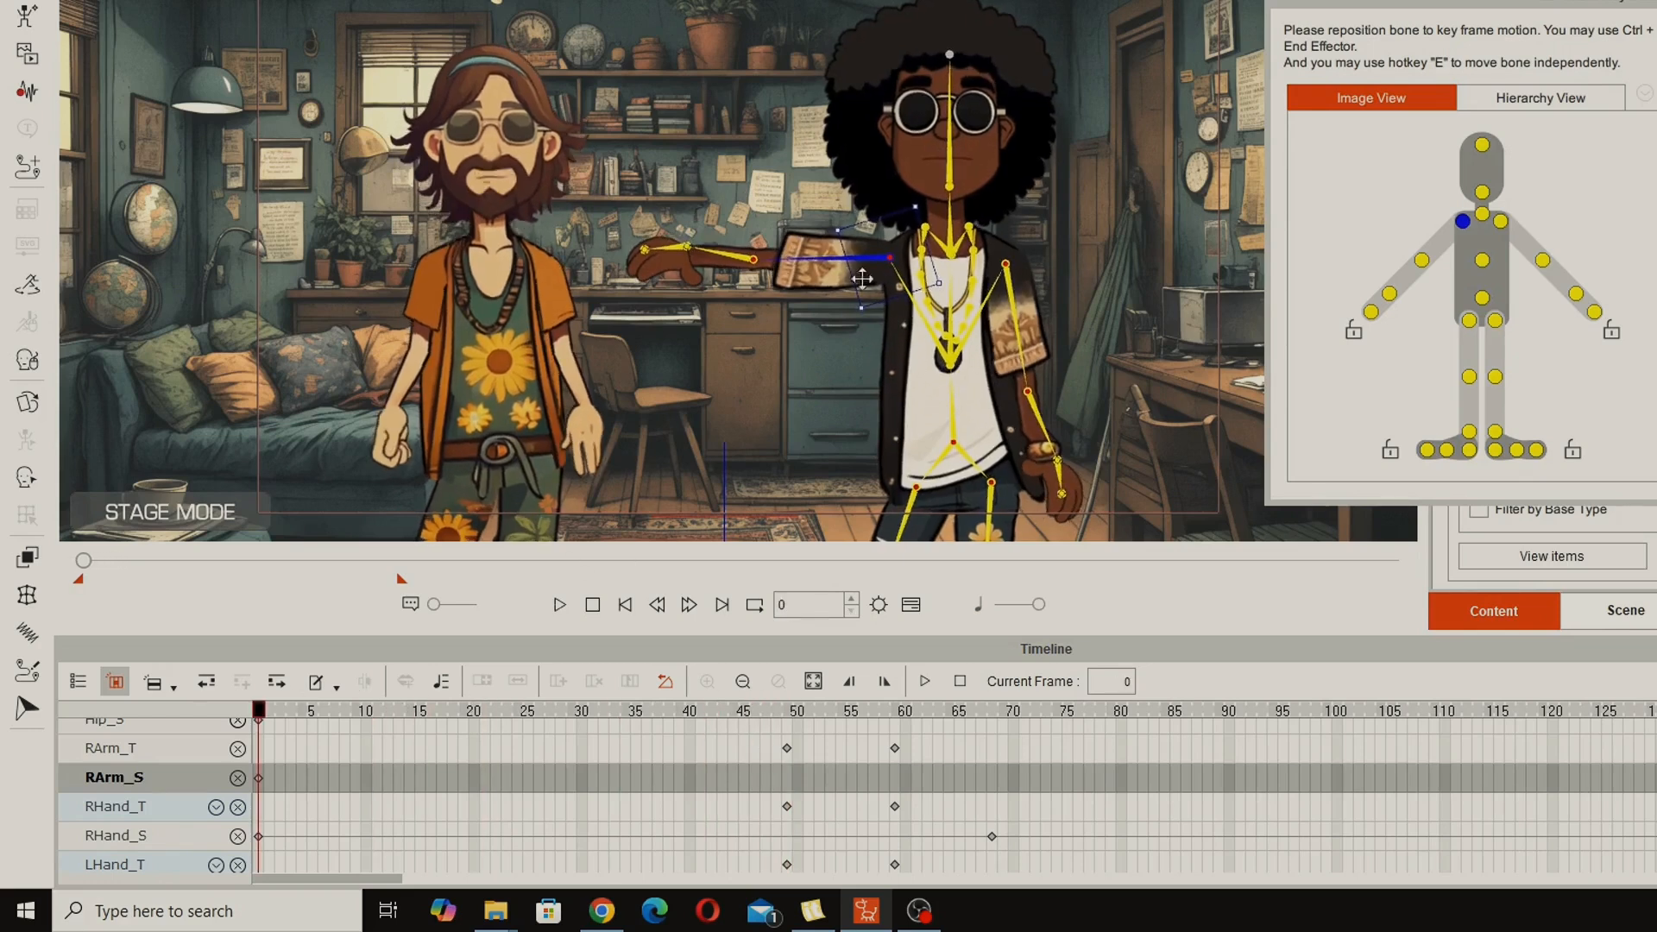
click(269, 721)
drag(280, 723, 845, 850)
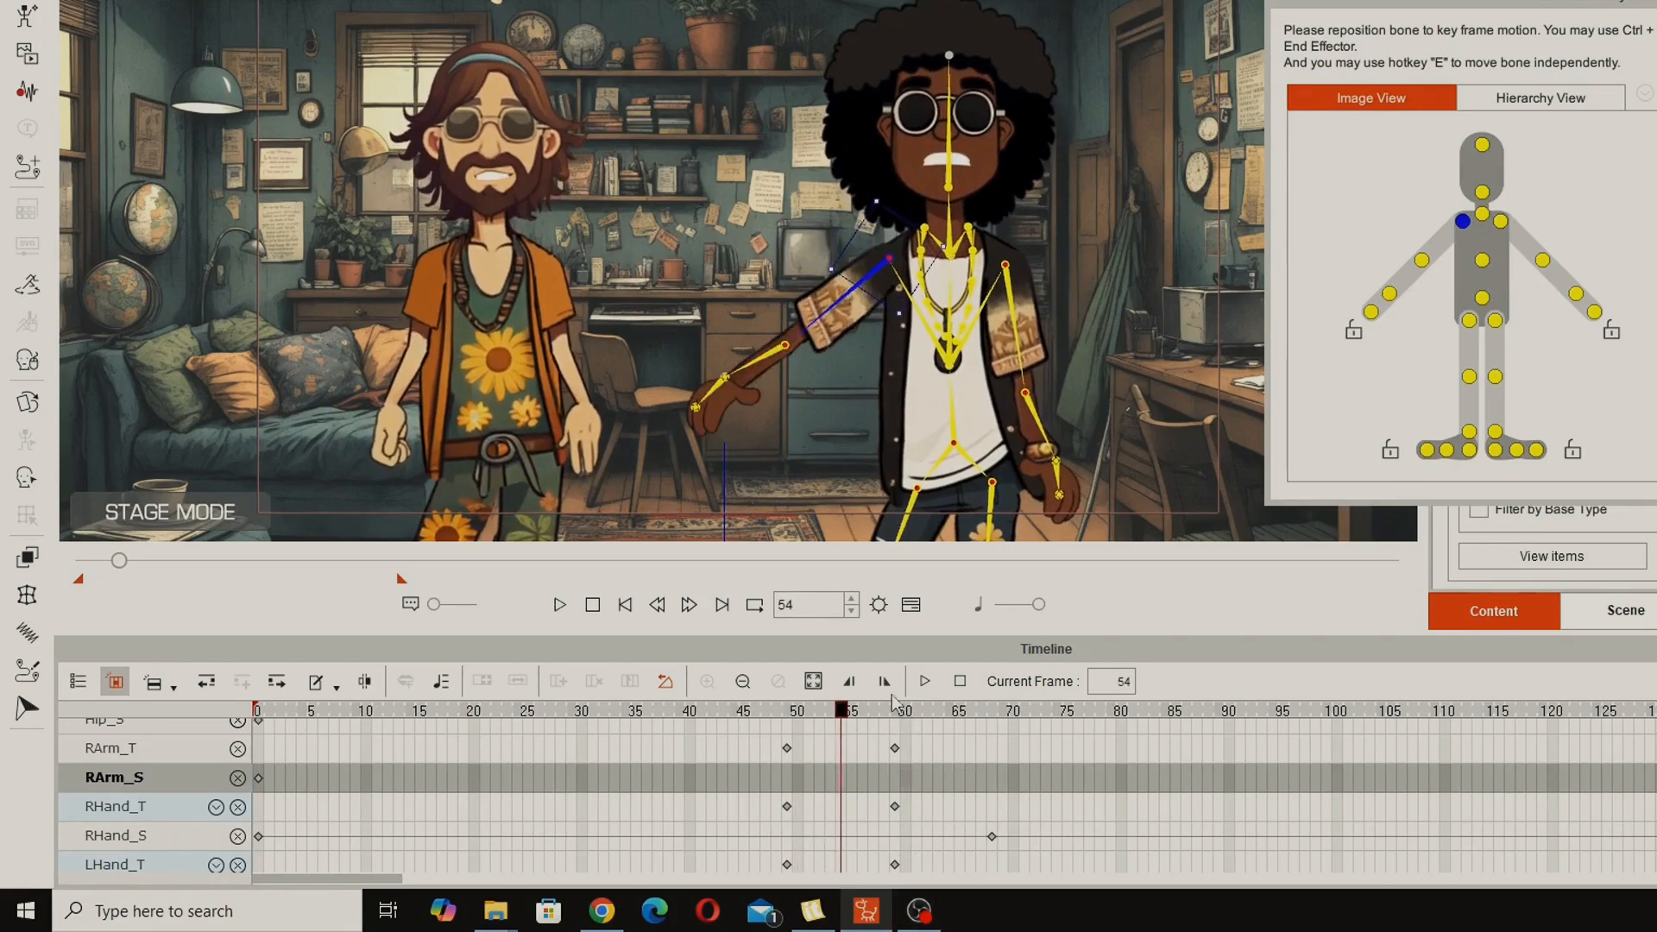
drag(848, 711, 172, 630)
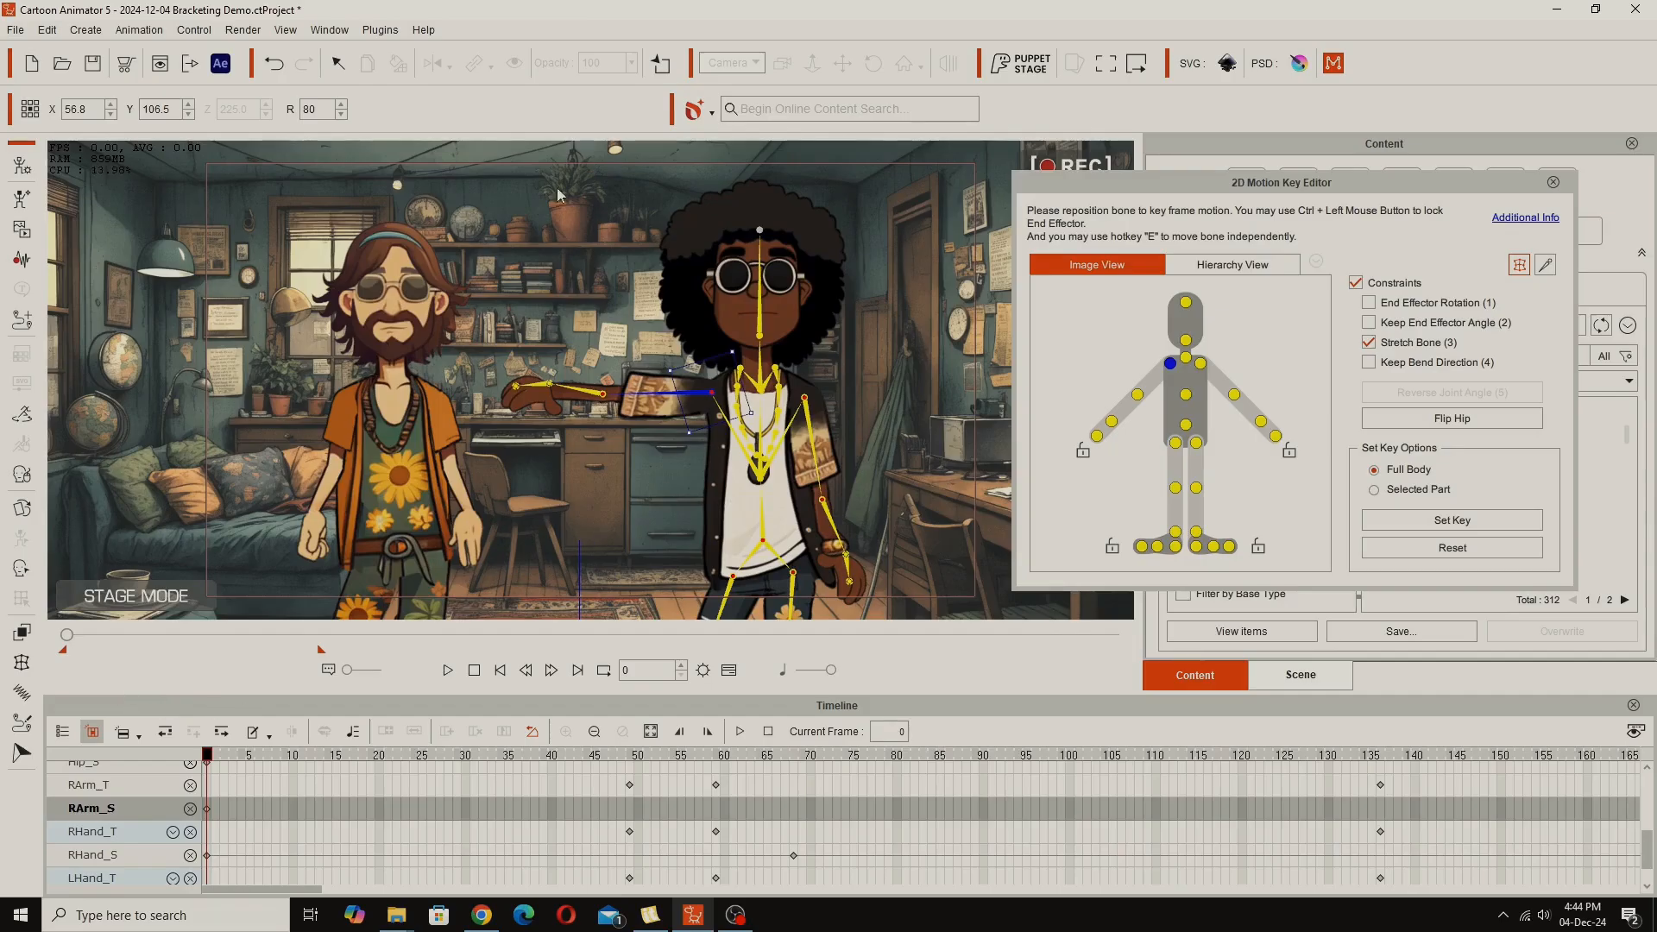
click(272, 63)
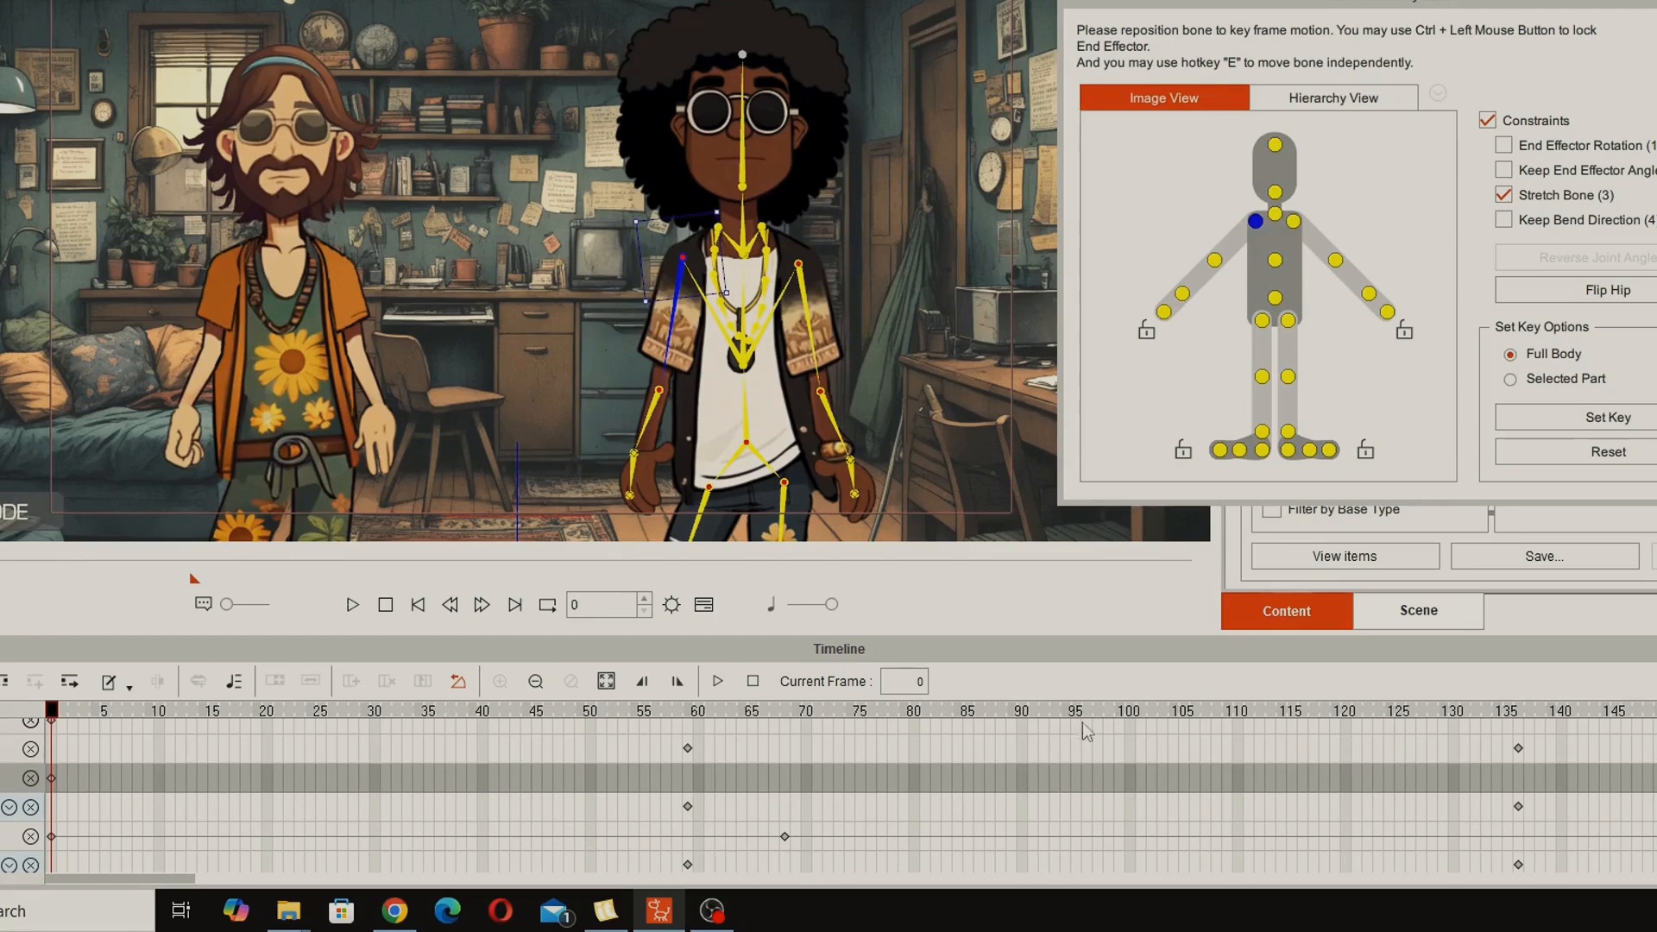
Step: Try raising the right arm above shoulder height at frame 62, scrub through the bracketed section to check it, and undo it
click(1087, 711)
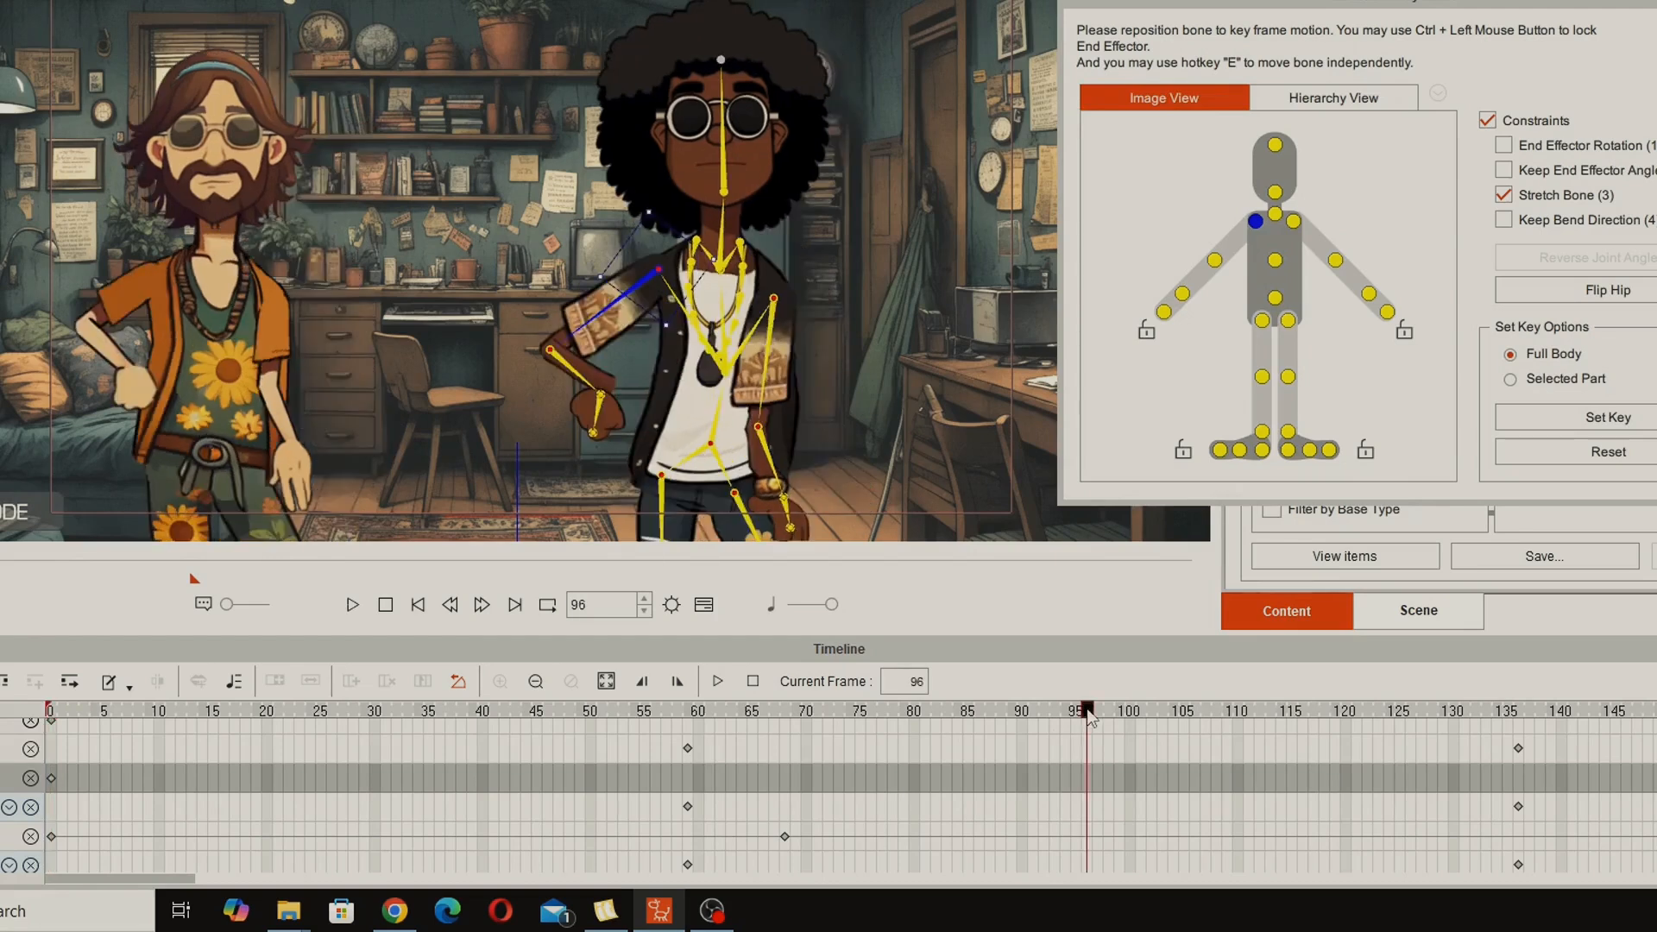
click(721, 714)
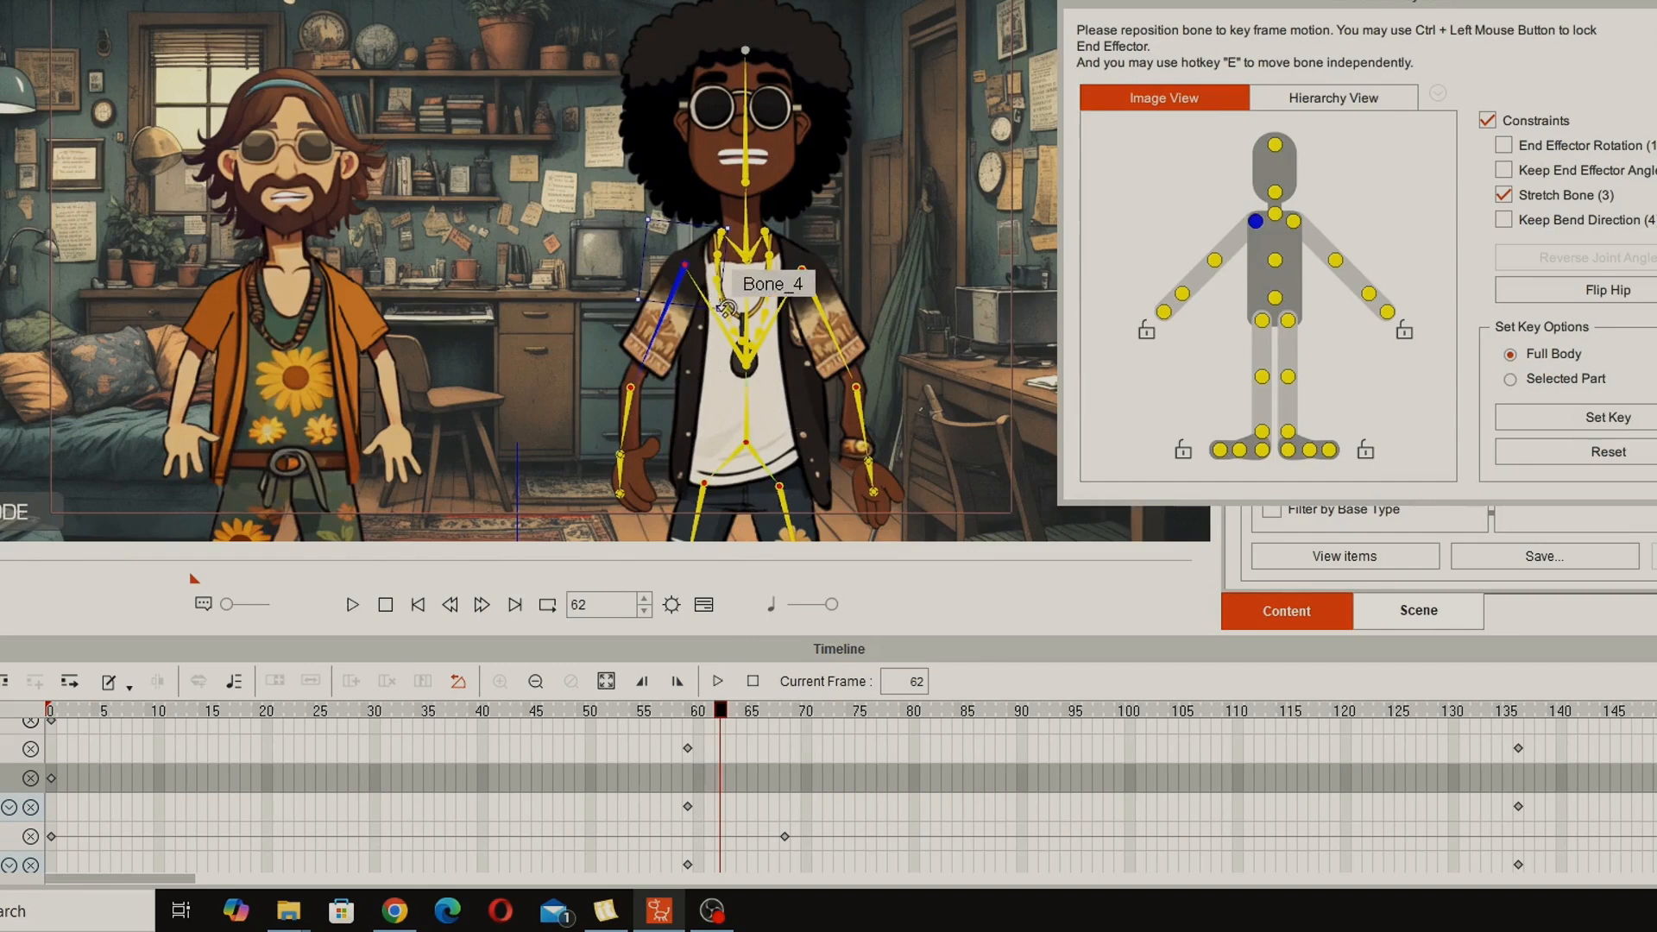
drag(730, 315, 619, 309)
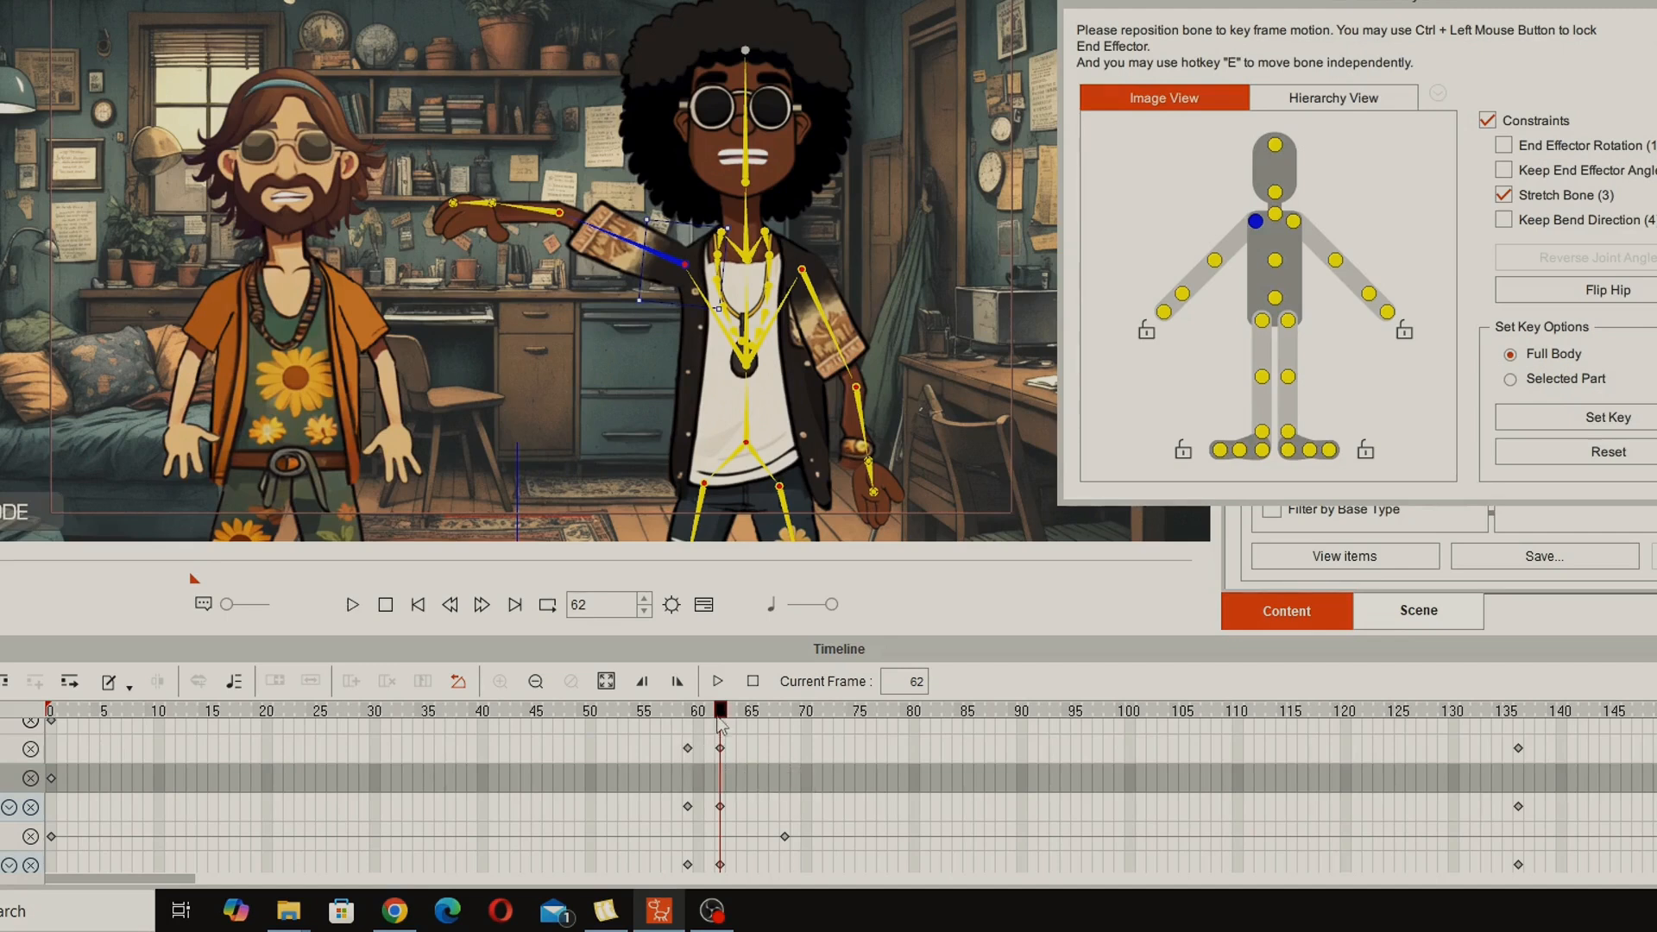
drag(718, 720, 1443, 899)
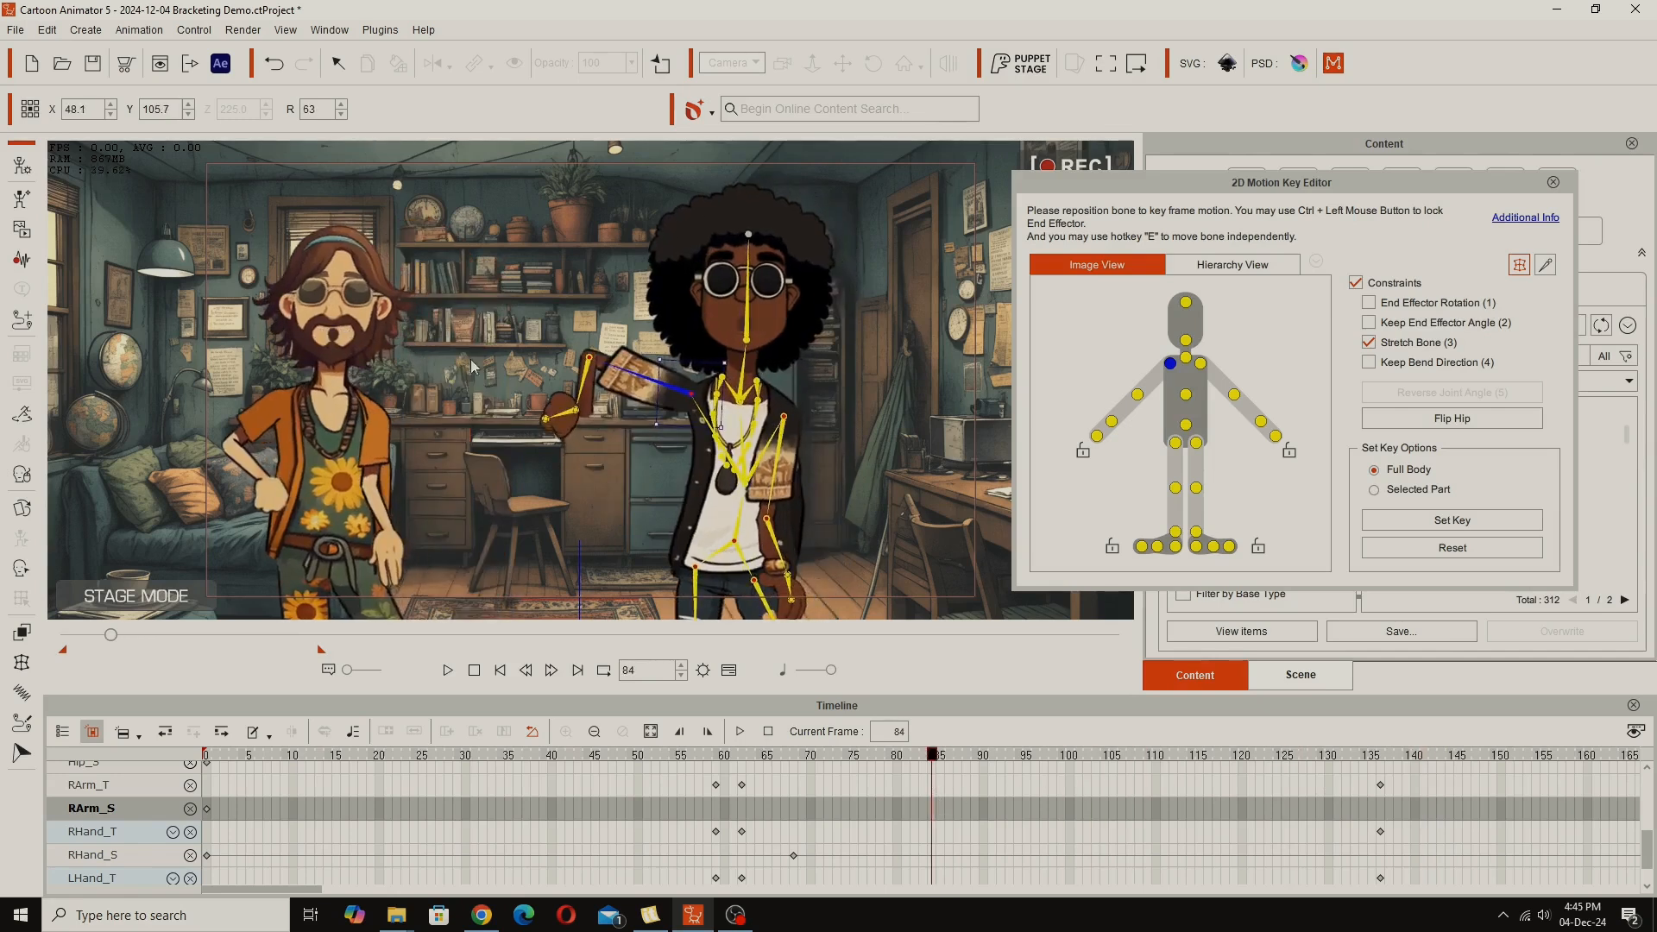
click(274, 63)
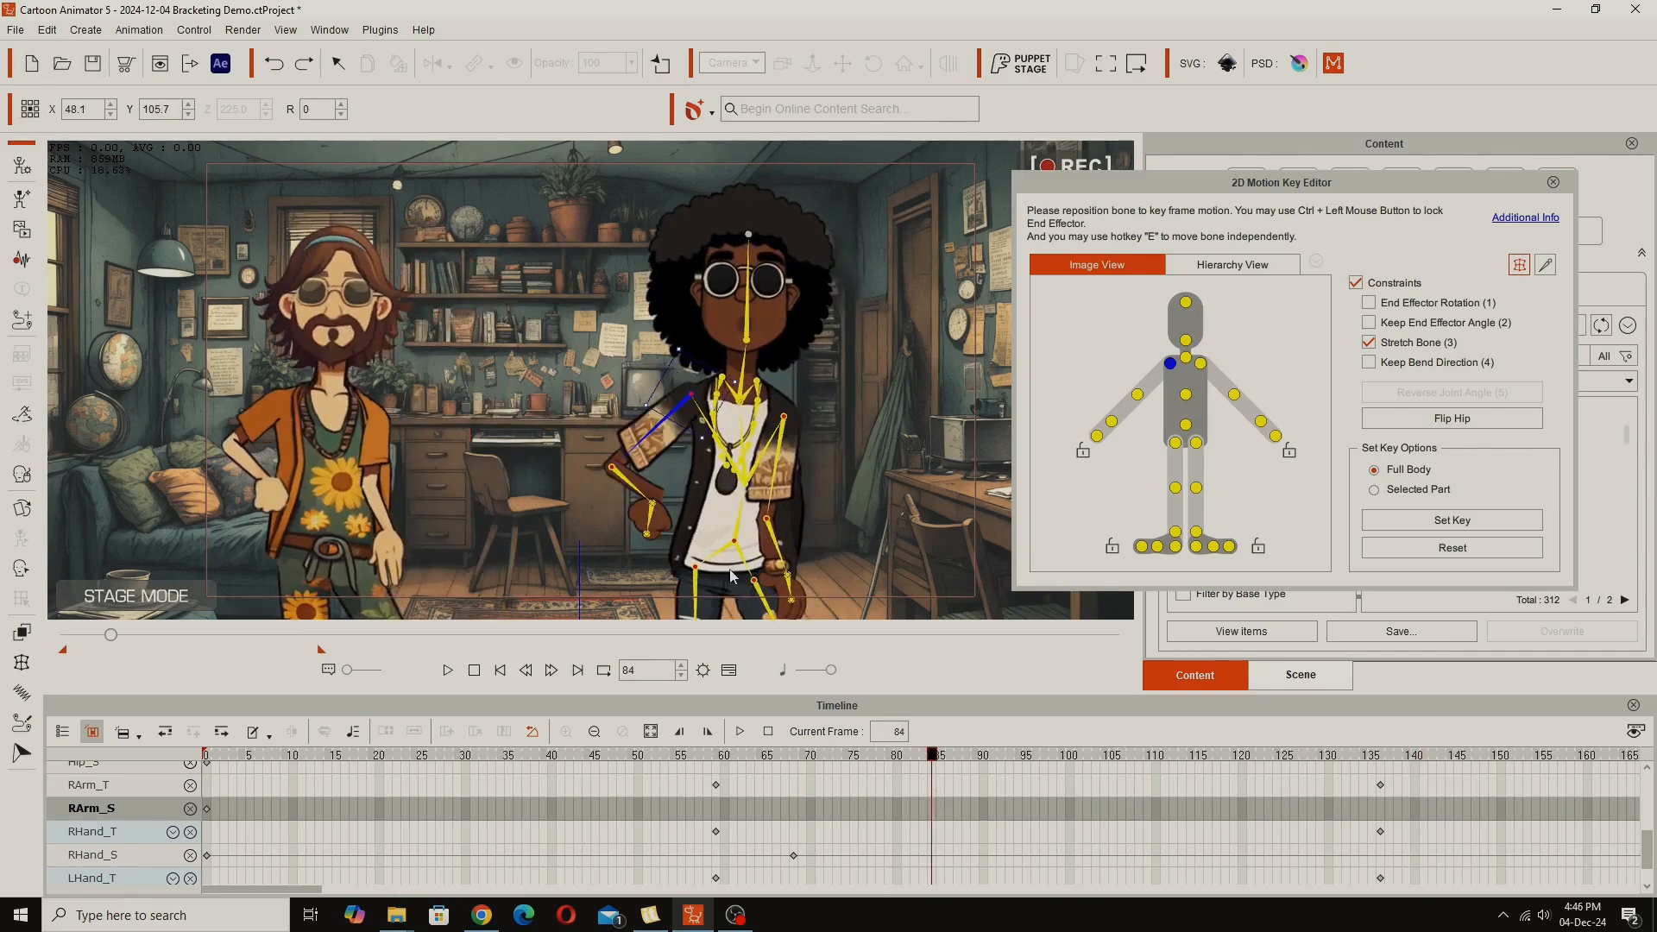
Step: At frame 80, reposition the character's right hand inward so it rests on the hip
drag(934, 761, 716, 771)
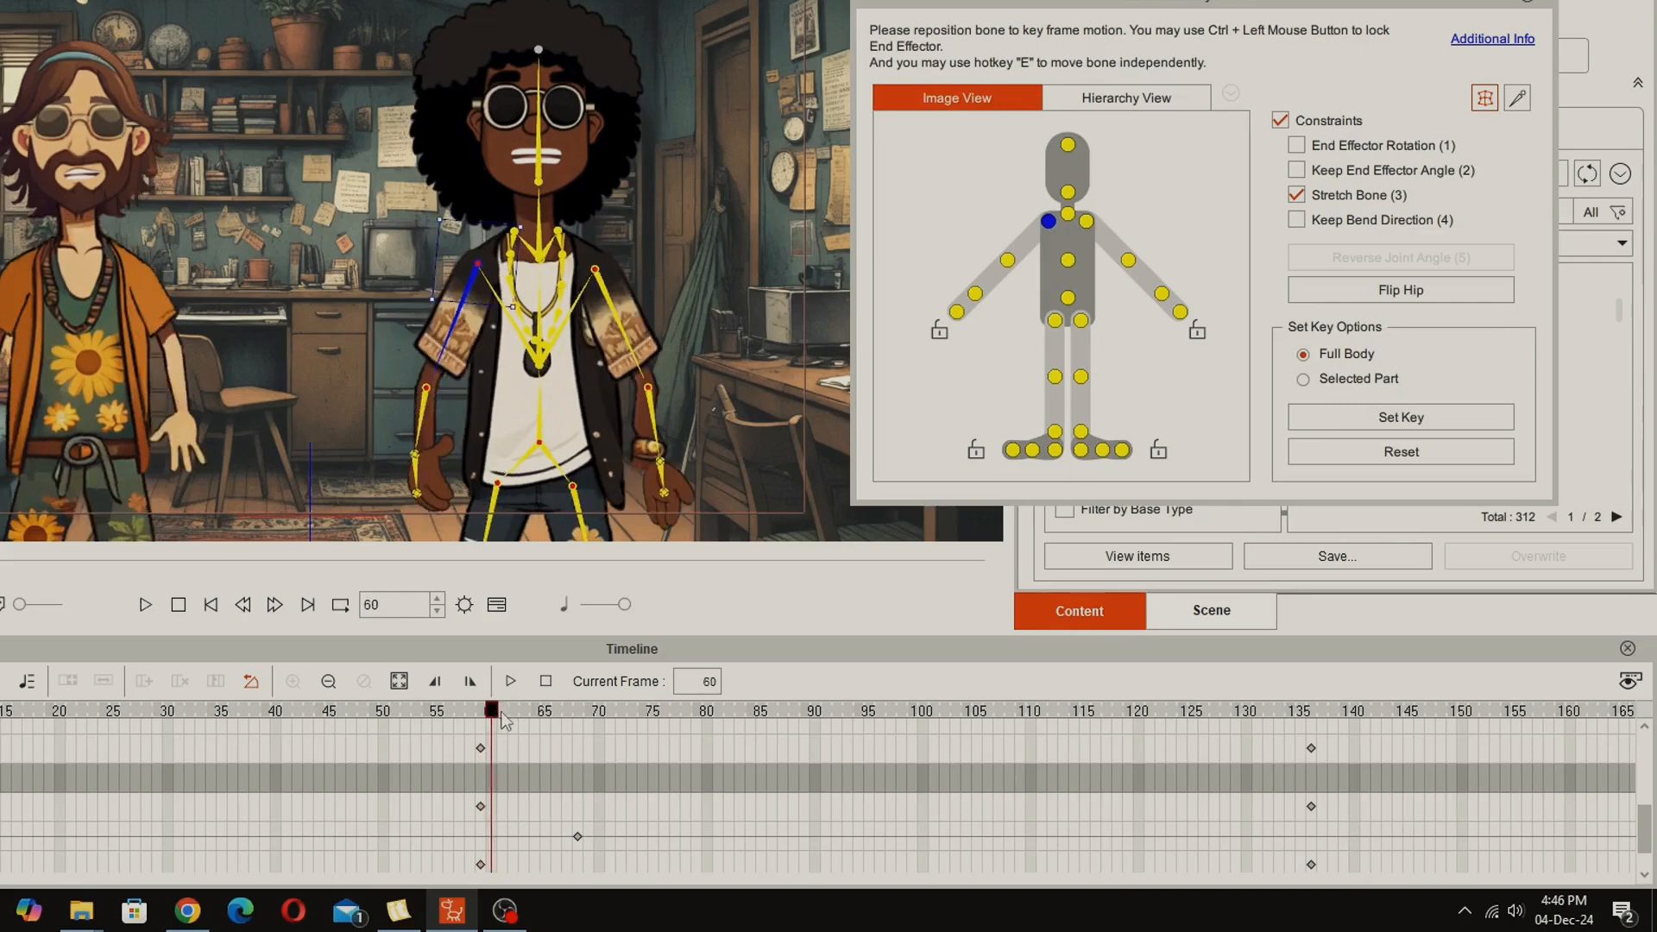
mouse_move(720, 760)
mouse_down()
mouse_move(897, 780)
mouse_move(714, 733)
mouse_move(749, 734)
mouse_move(706, 744)
mouse_up()
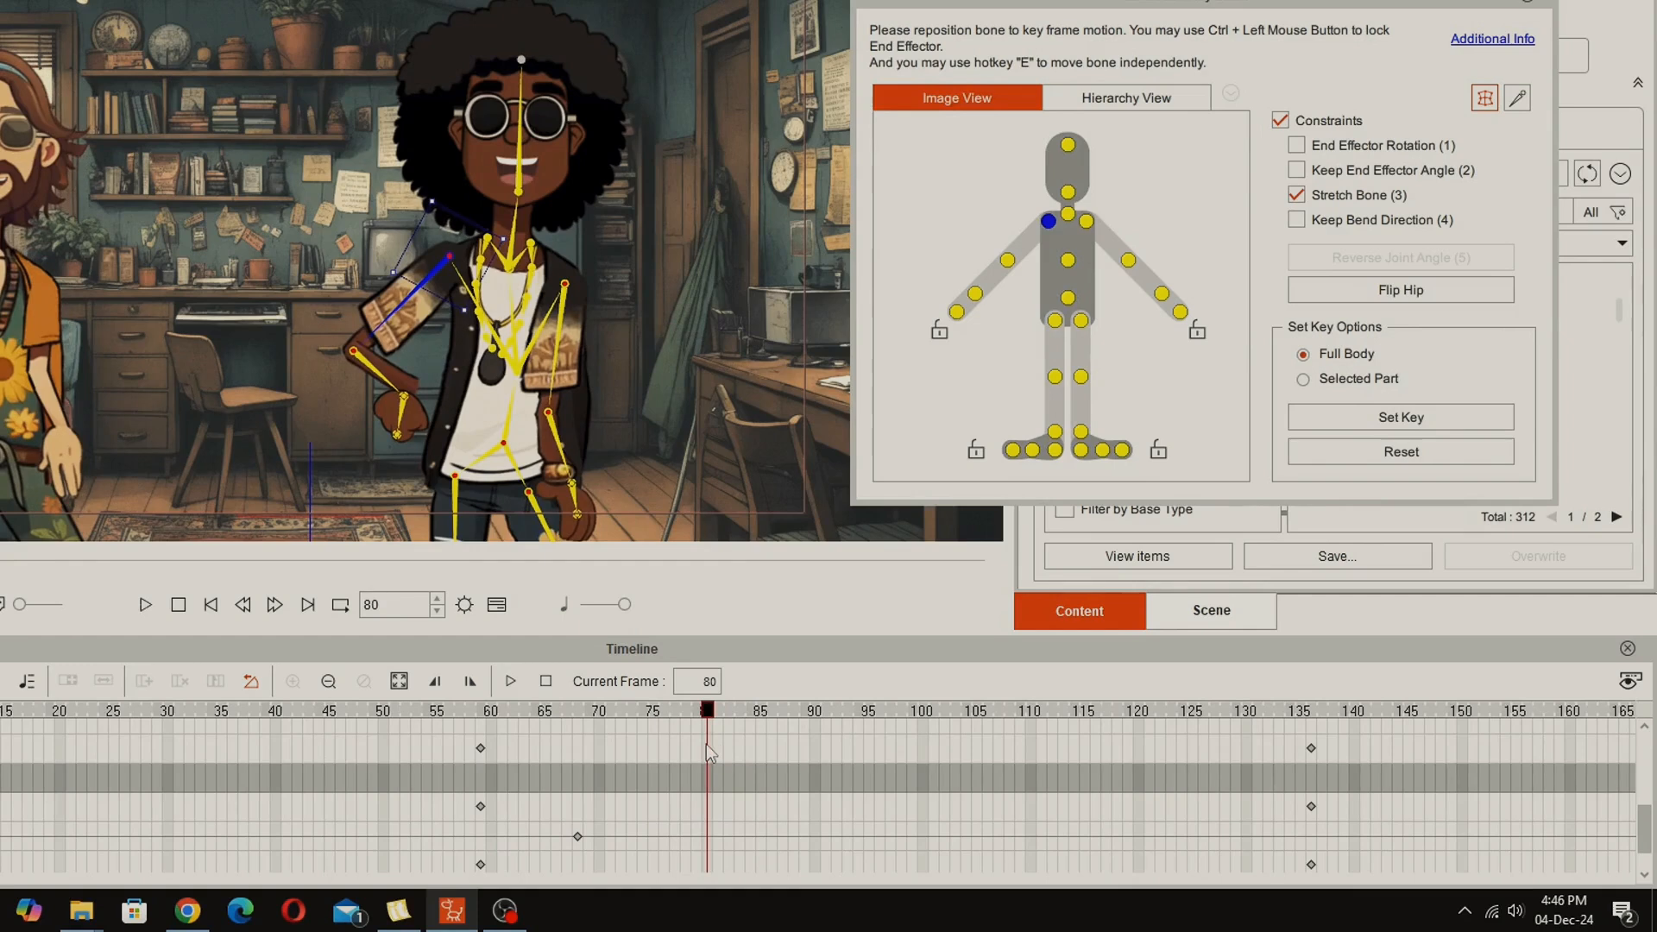
click(402, 417)
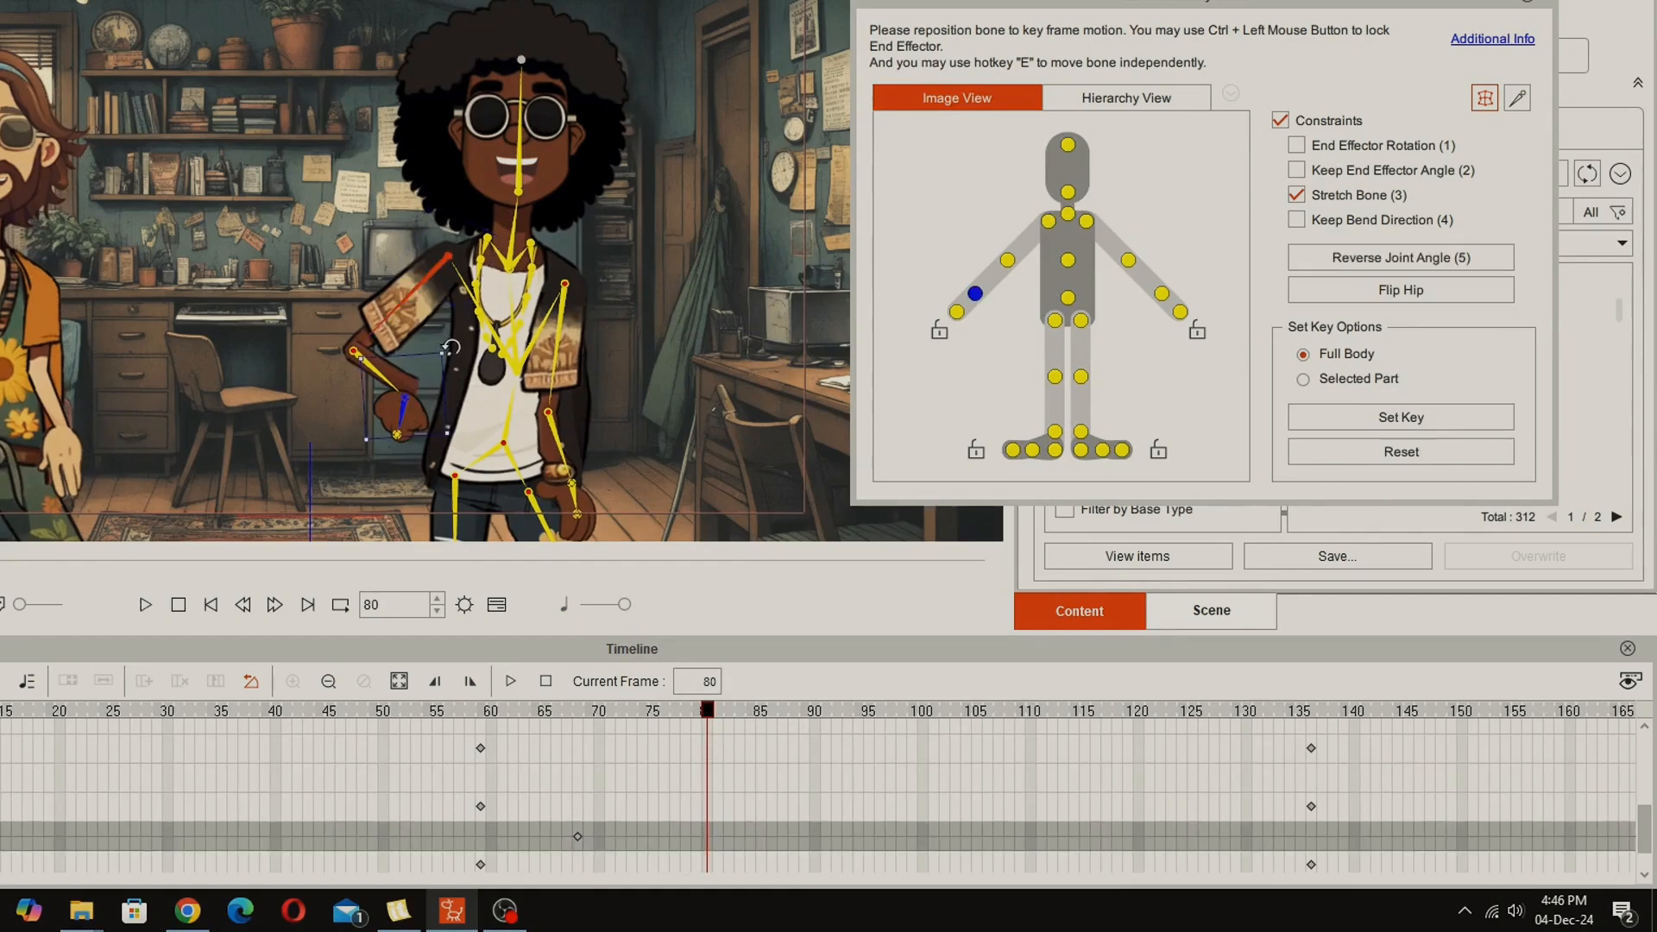
drag(451, 348, 357, 318)
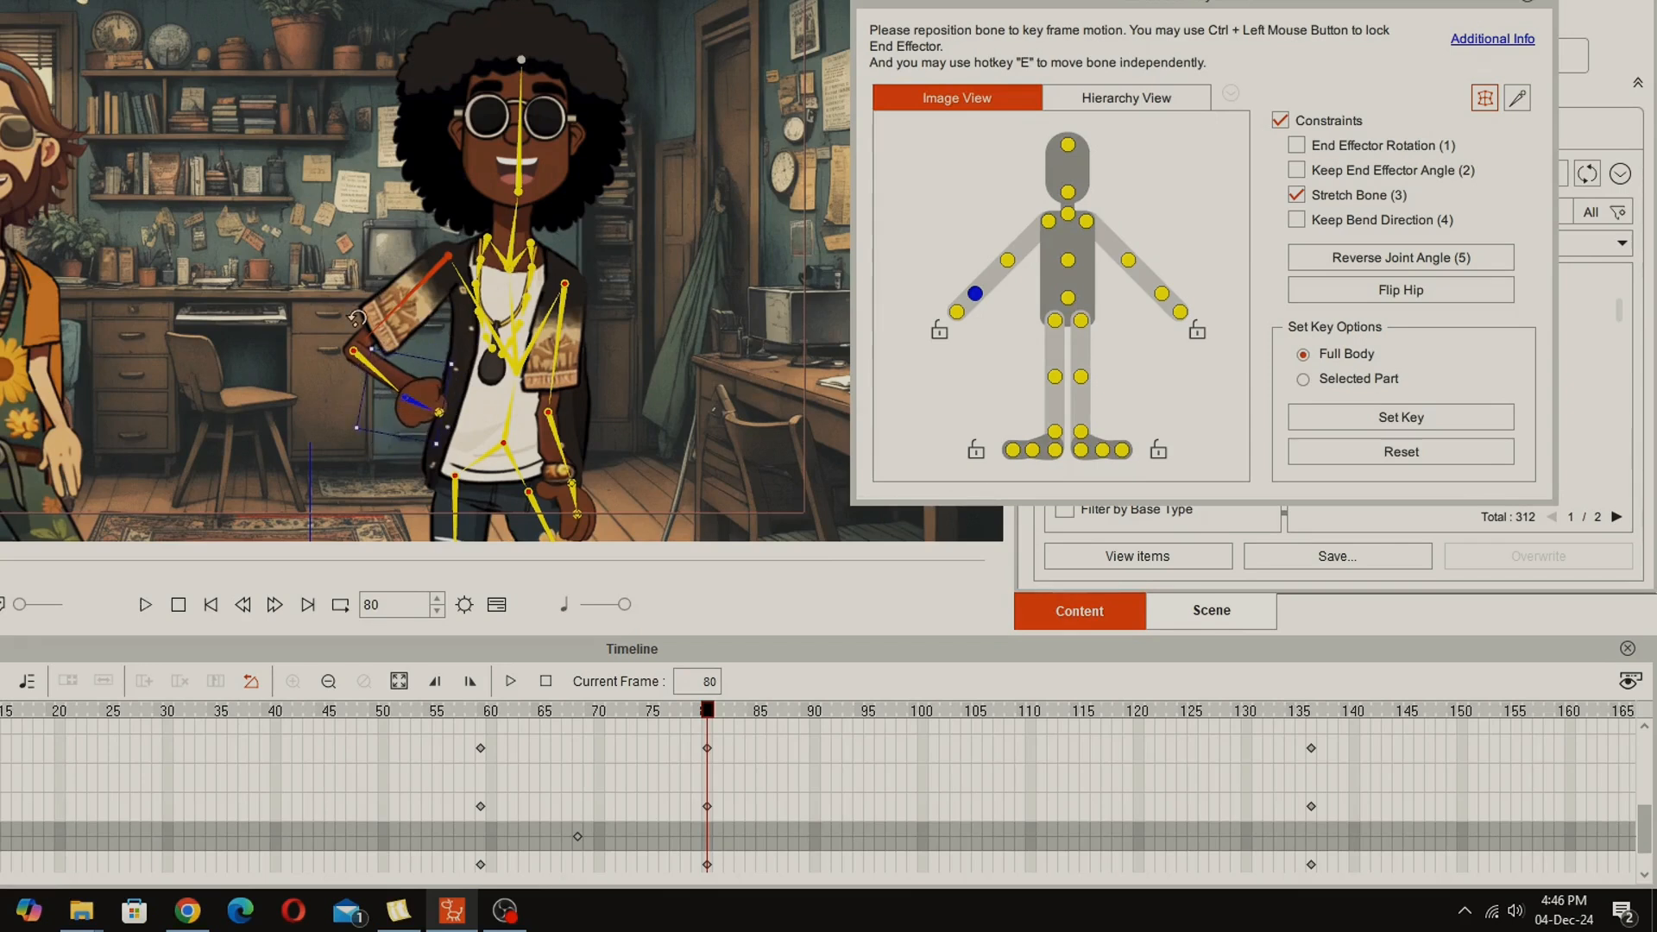
Step: At frame 80, rotate the character's left upper arm slightly outward from the body
click(561, 340)
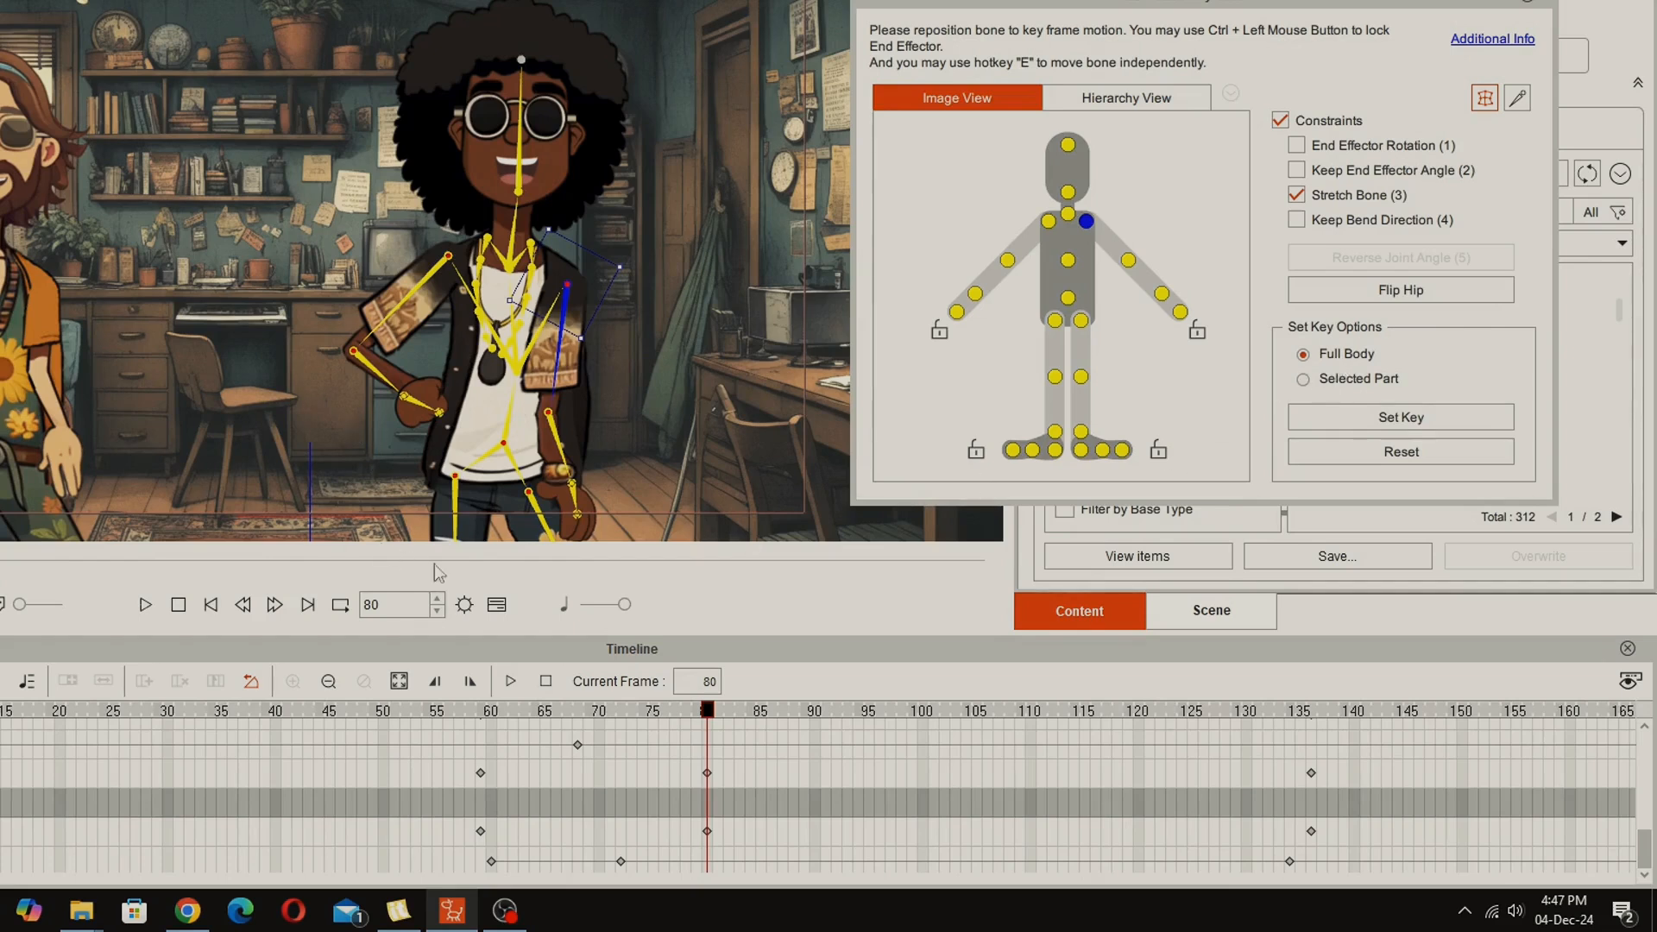
mouse_move(706, 712)
mouse_down()
mouse_move(483, 732)
mouse_move(707, 745)
mouse_up()
drag(594, 345, 603, 347)
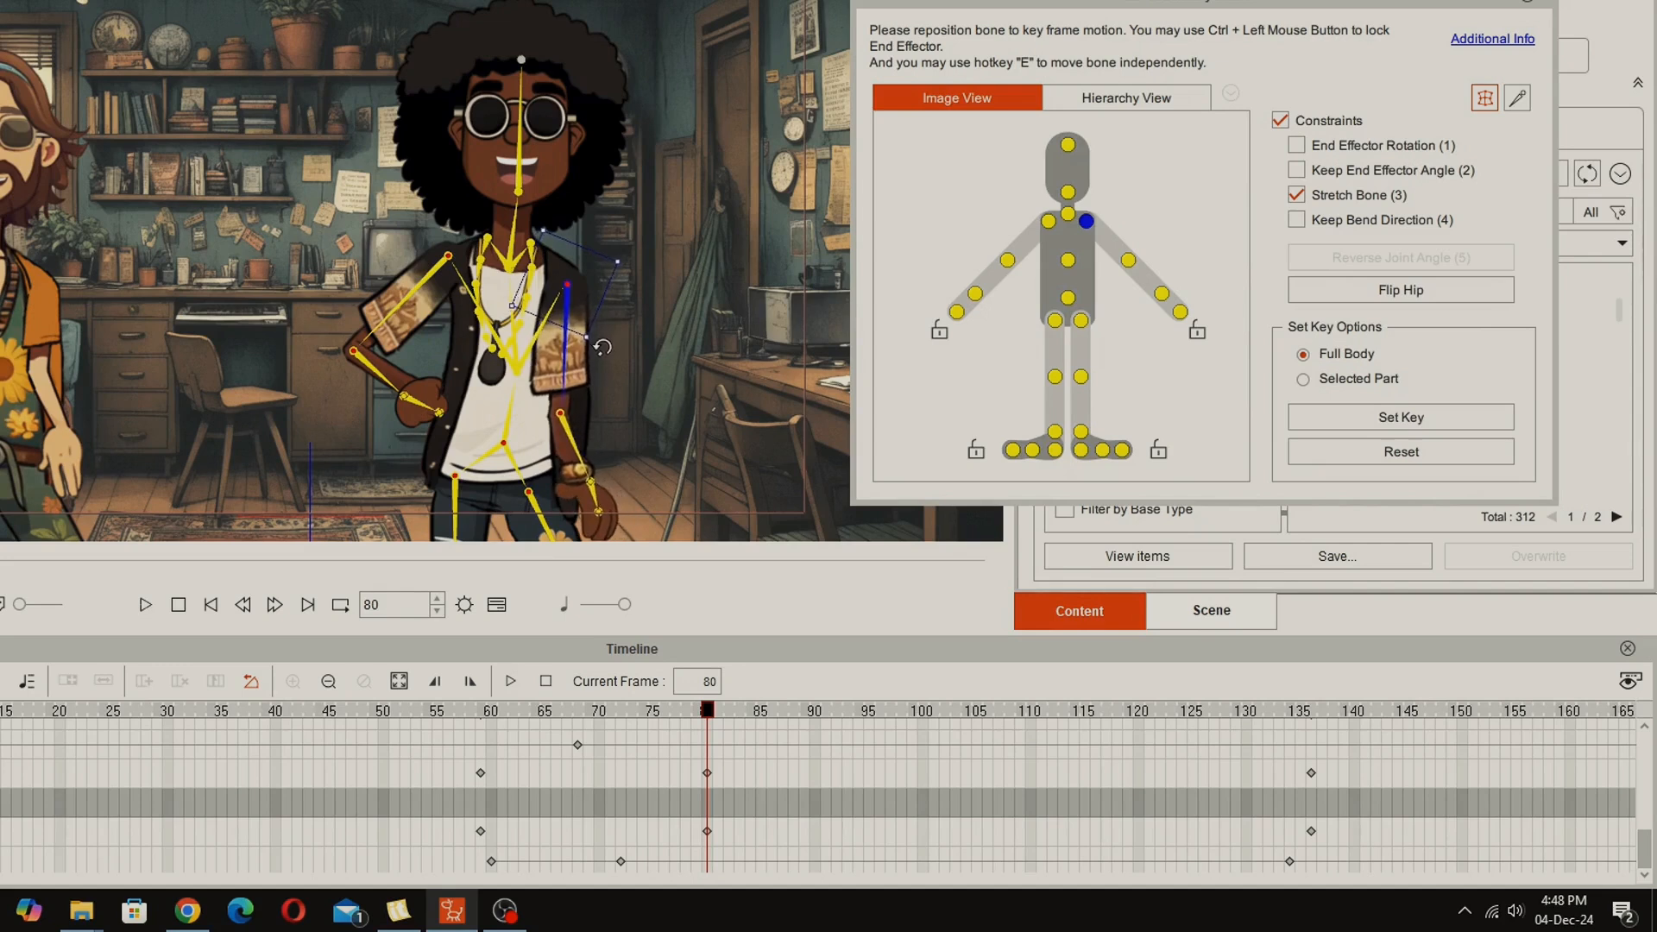
Step: At frame 70, rotate the character's left hand so it hangs downward instead of pointing outward
drag(707, 716, 601, 758)
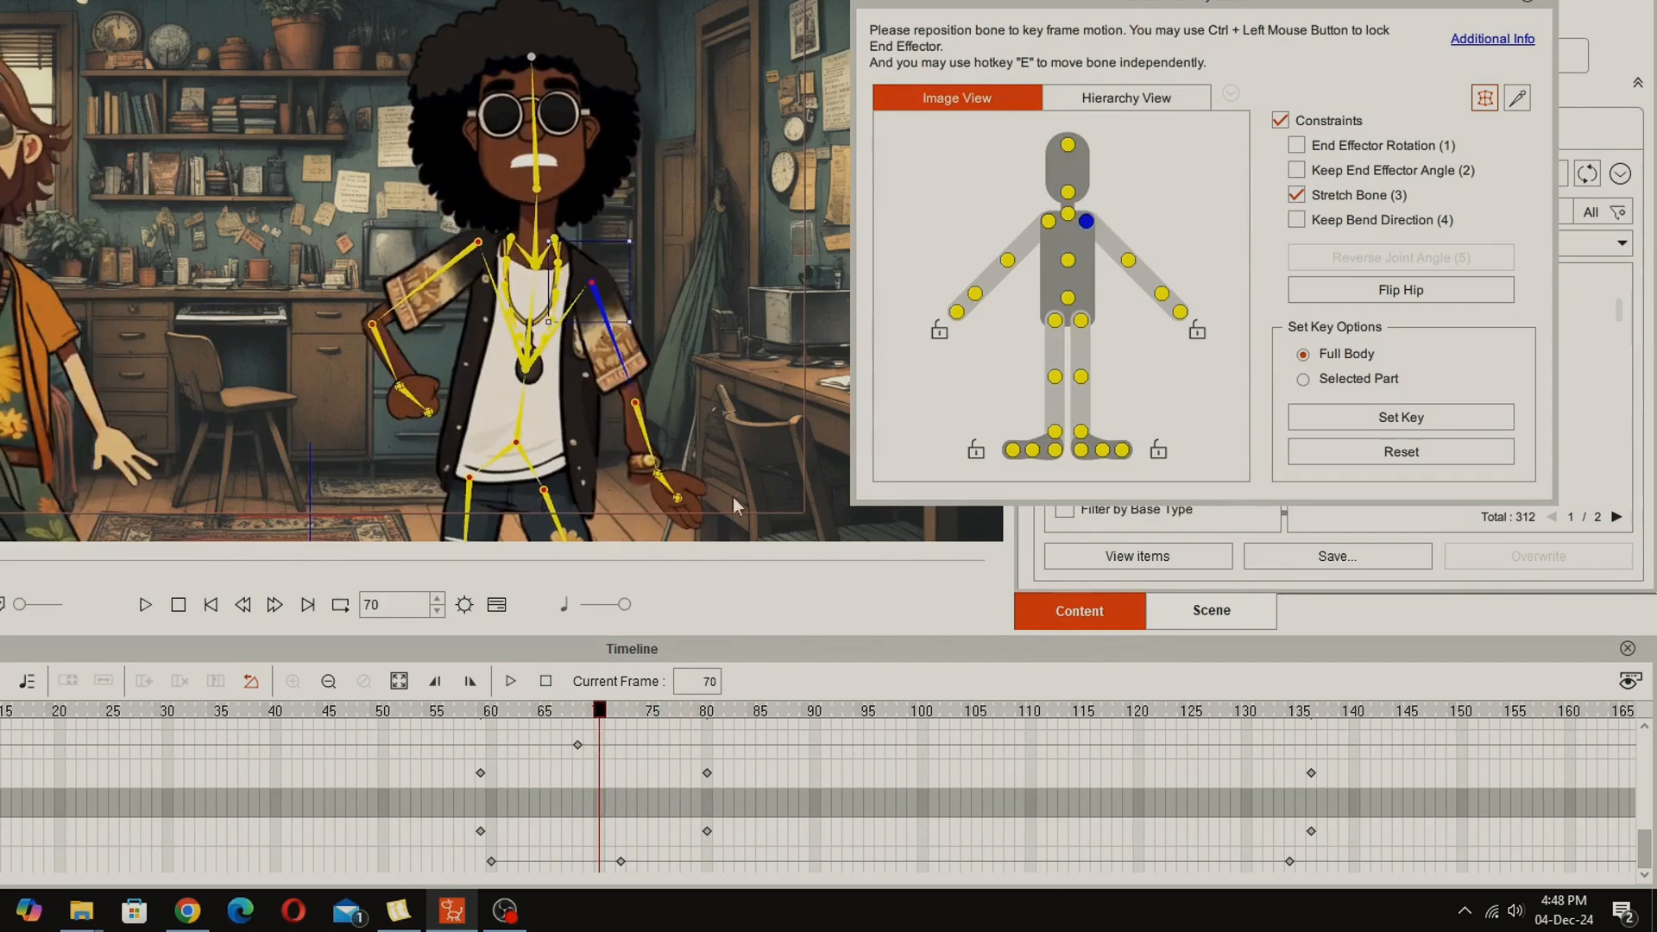
click(676, 497)
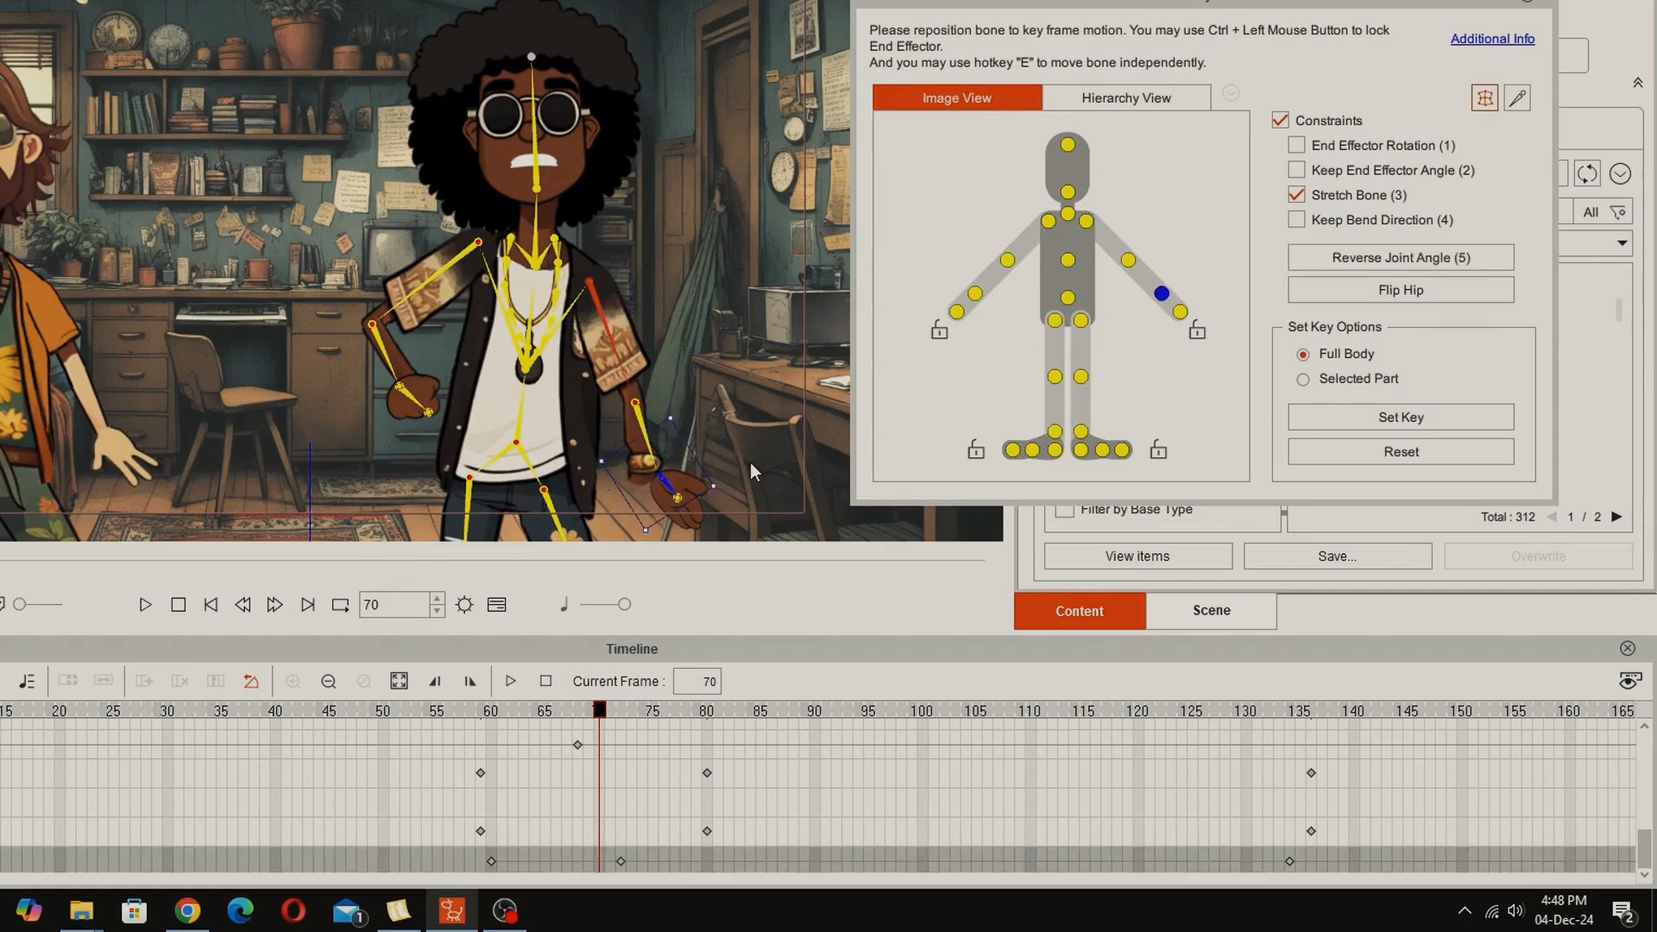
drag(681, 412, 694, 472)
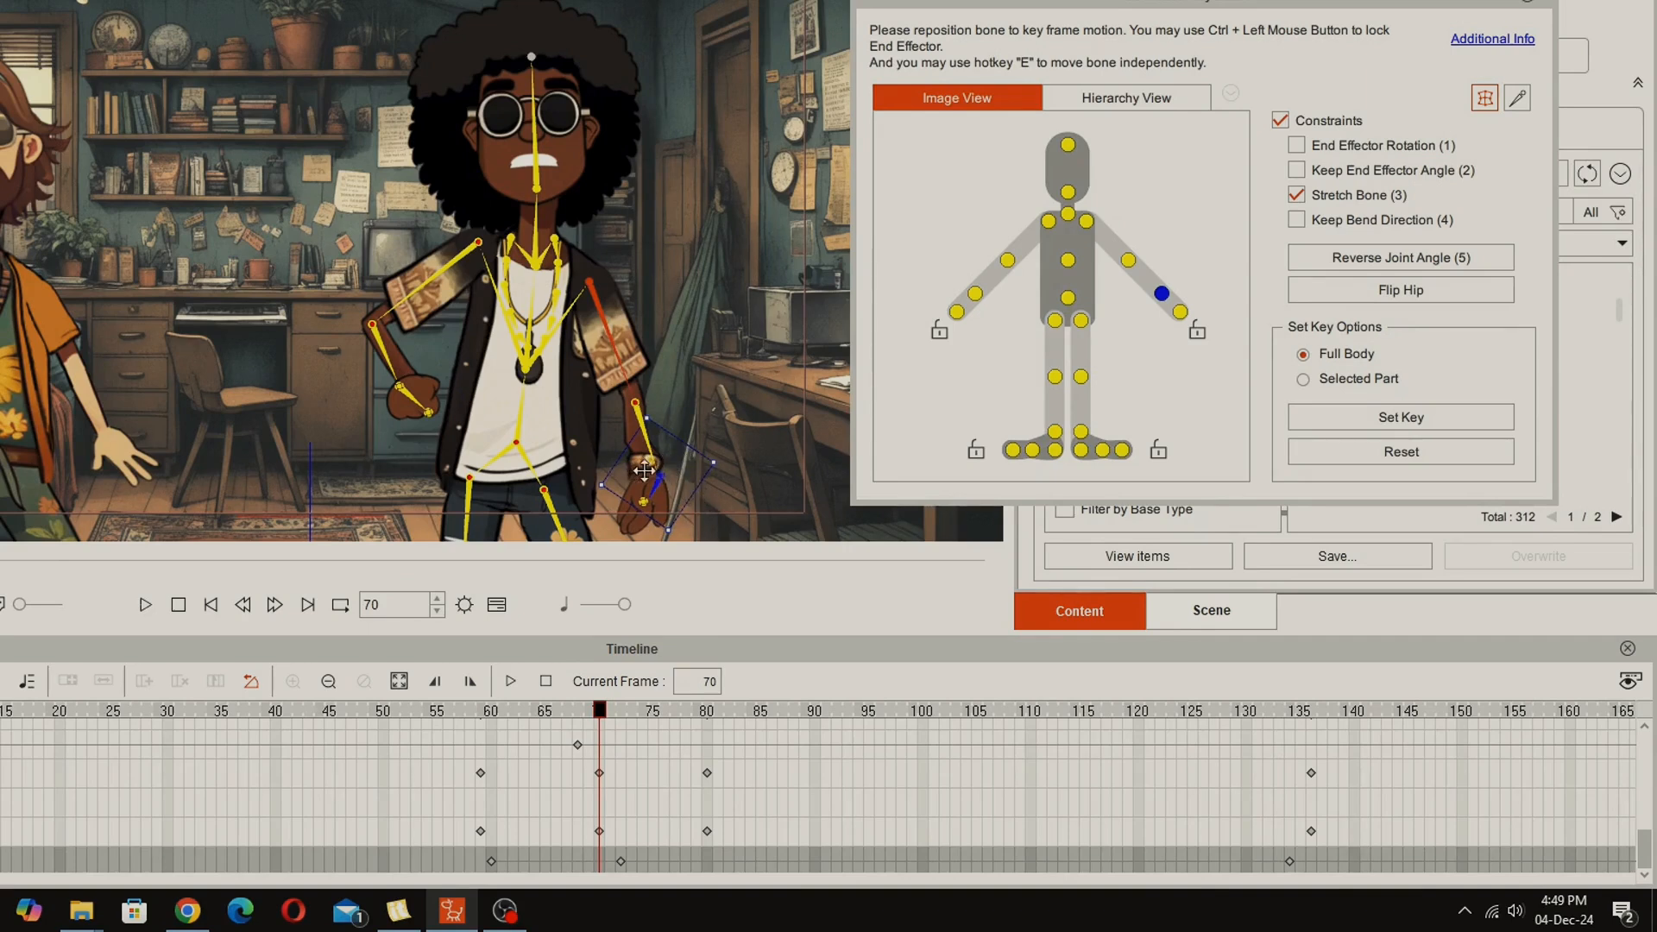
Step: Scrub through the adjusted poses and reposition the right hand against the hip at frames 120 and 129
click(626, 713)
drag(625, 716, 544, 723)
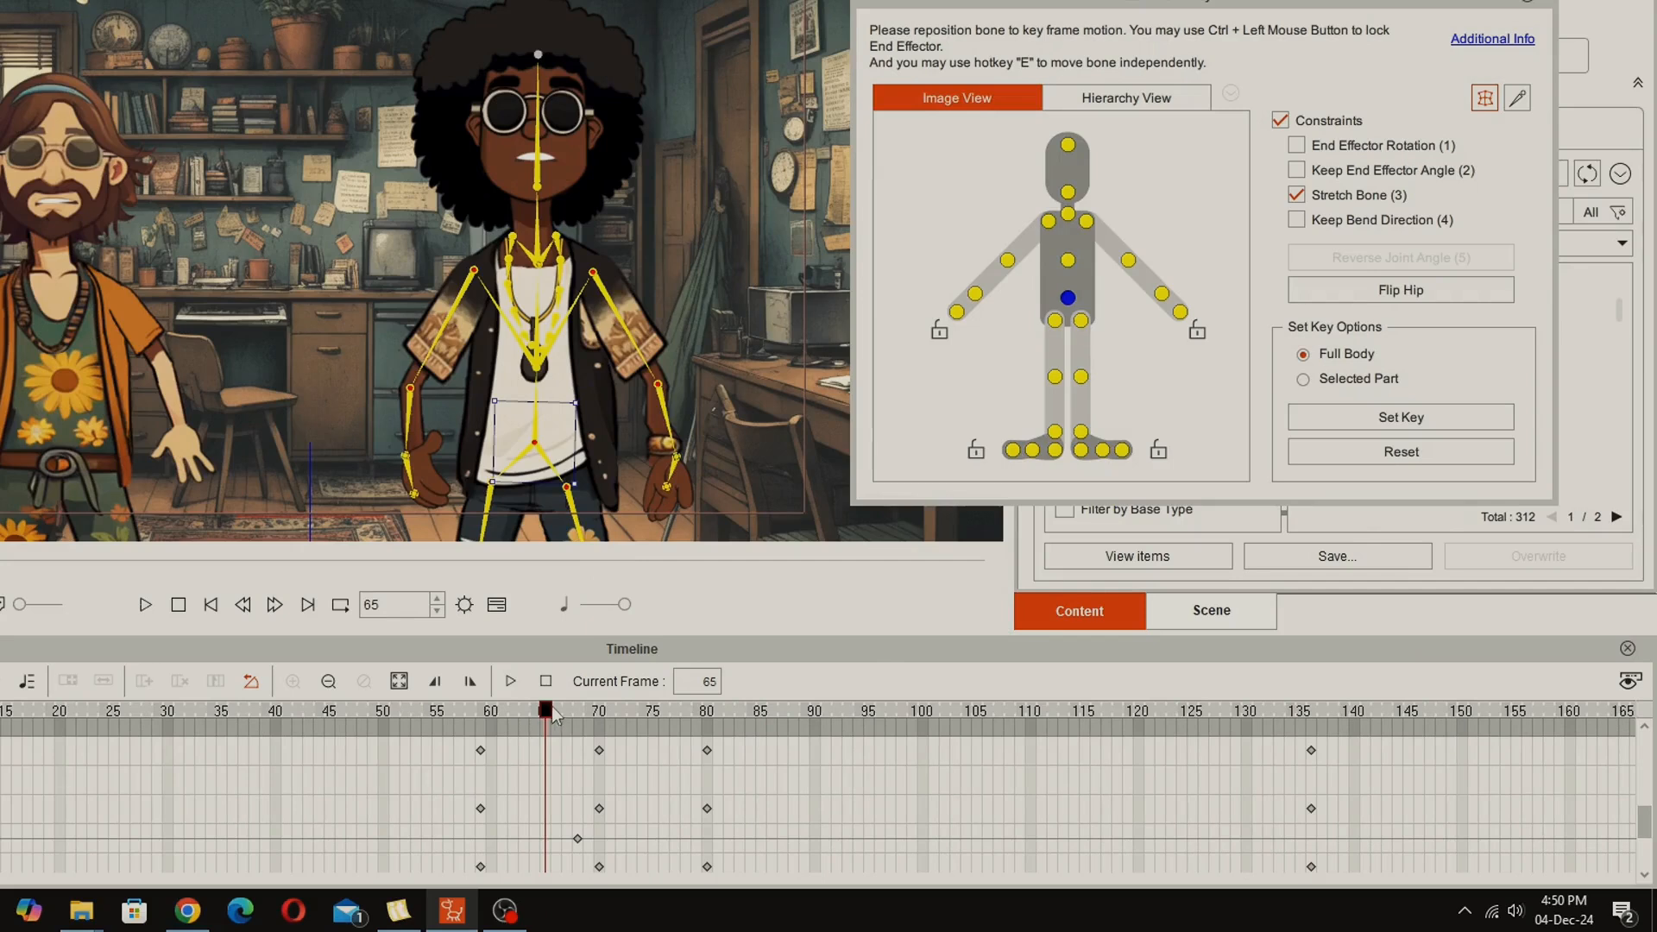
drag(553, 714, 953, 806)
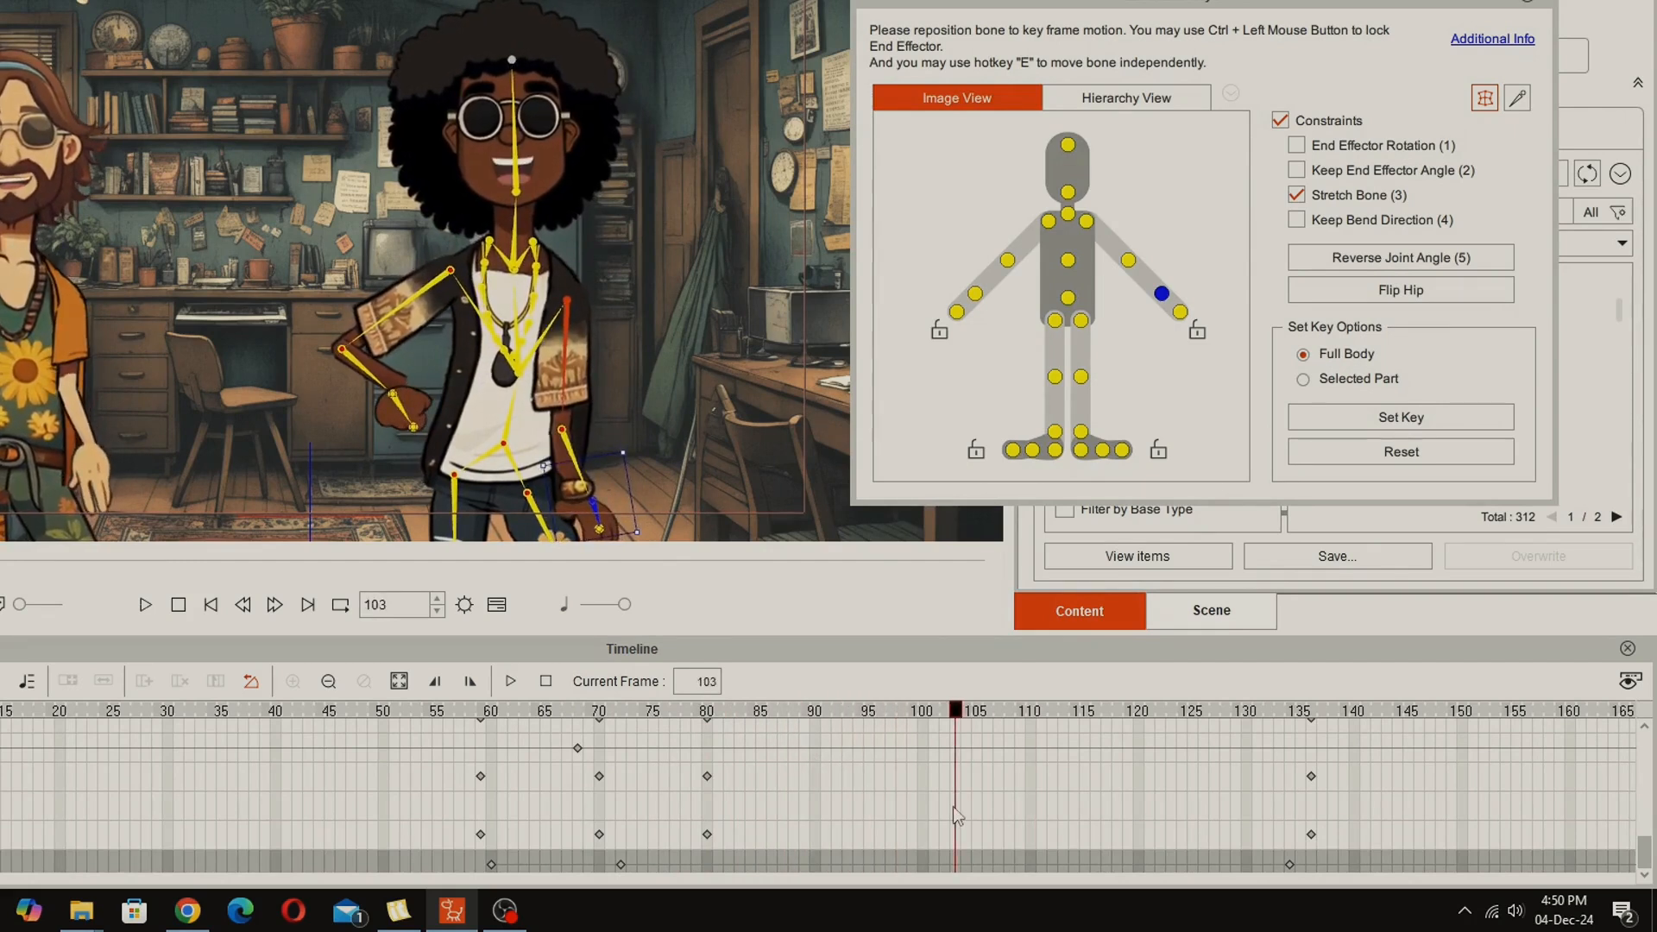
drag(955, 707, 1138, 775)
click(401, 399)
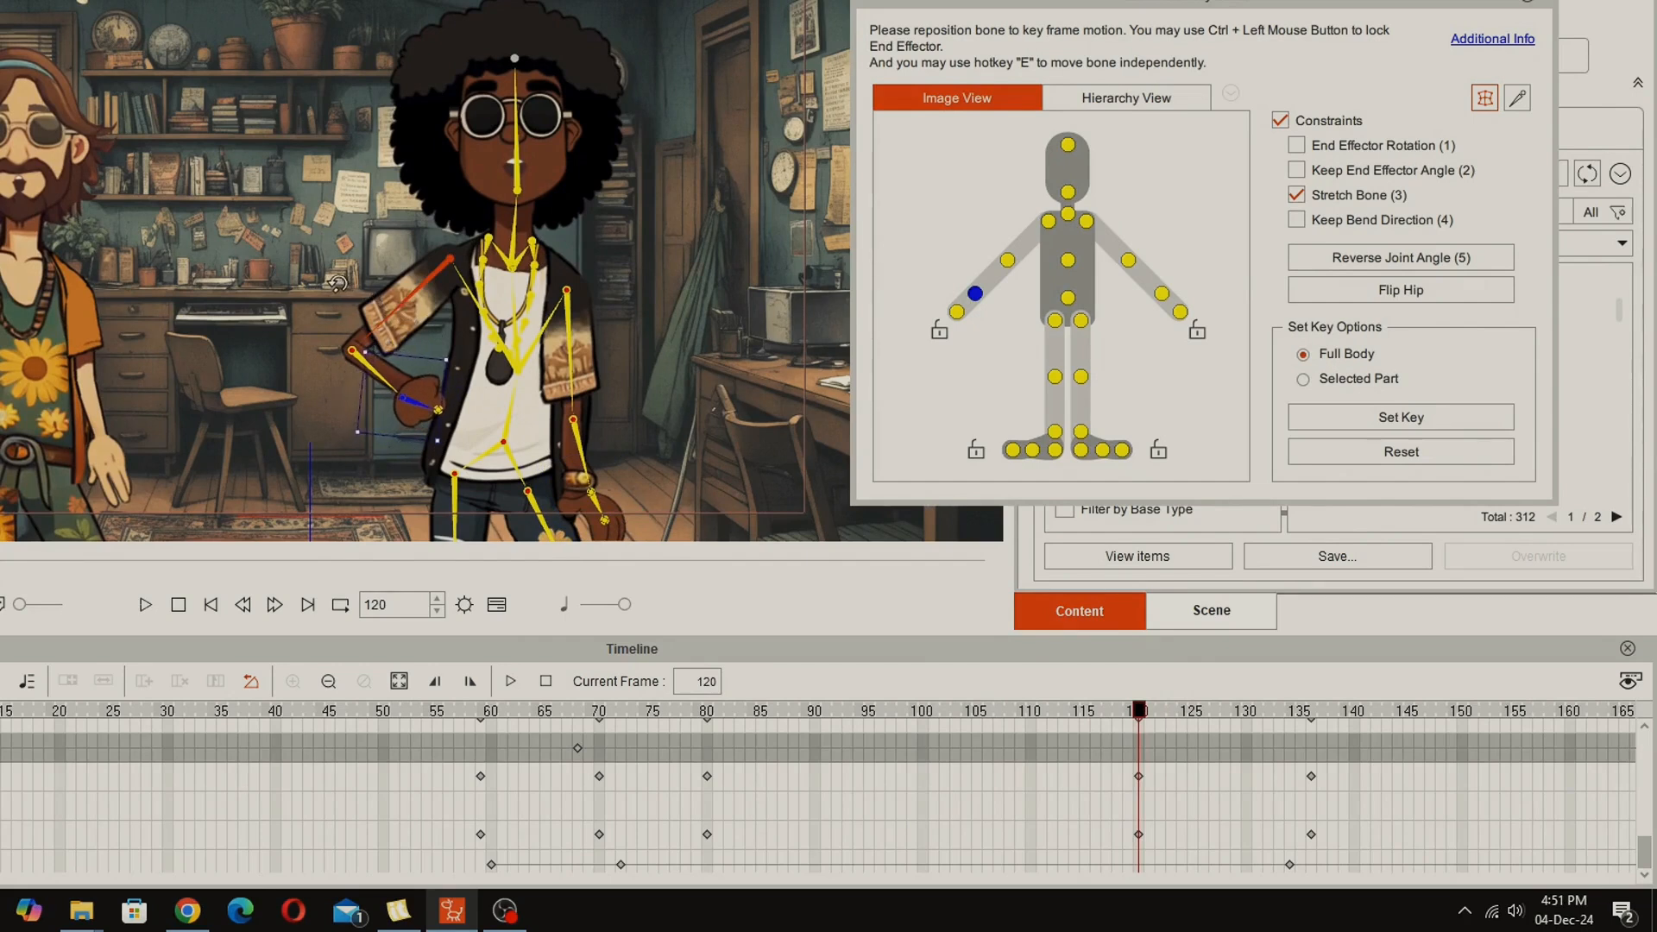
drag(1138, 711, 1235, 801)
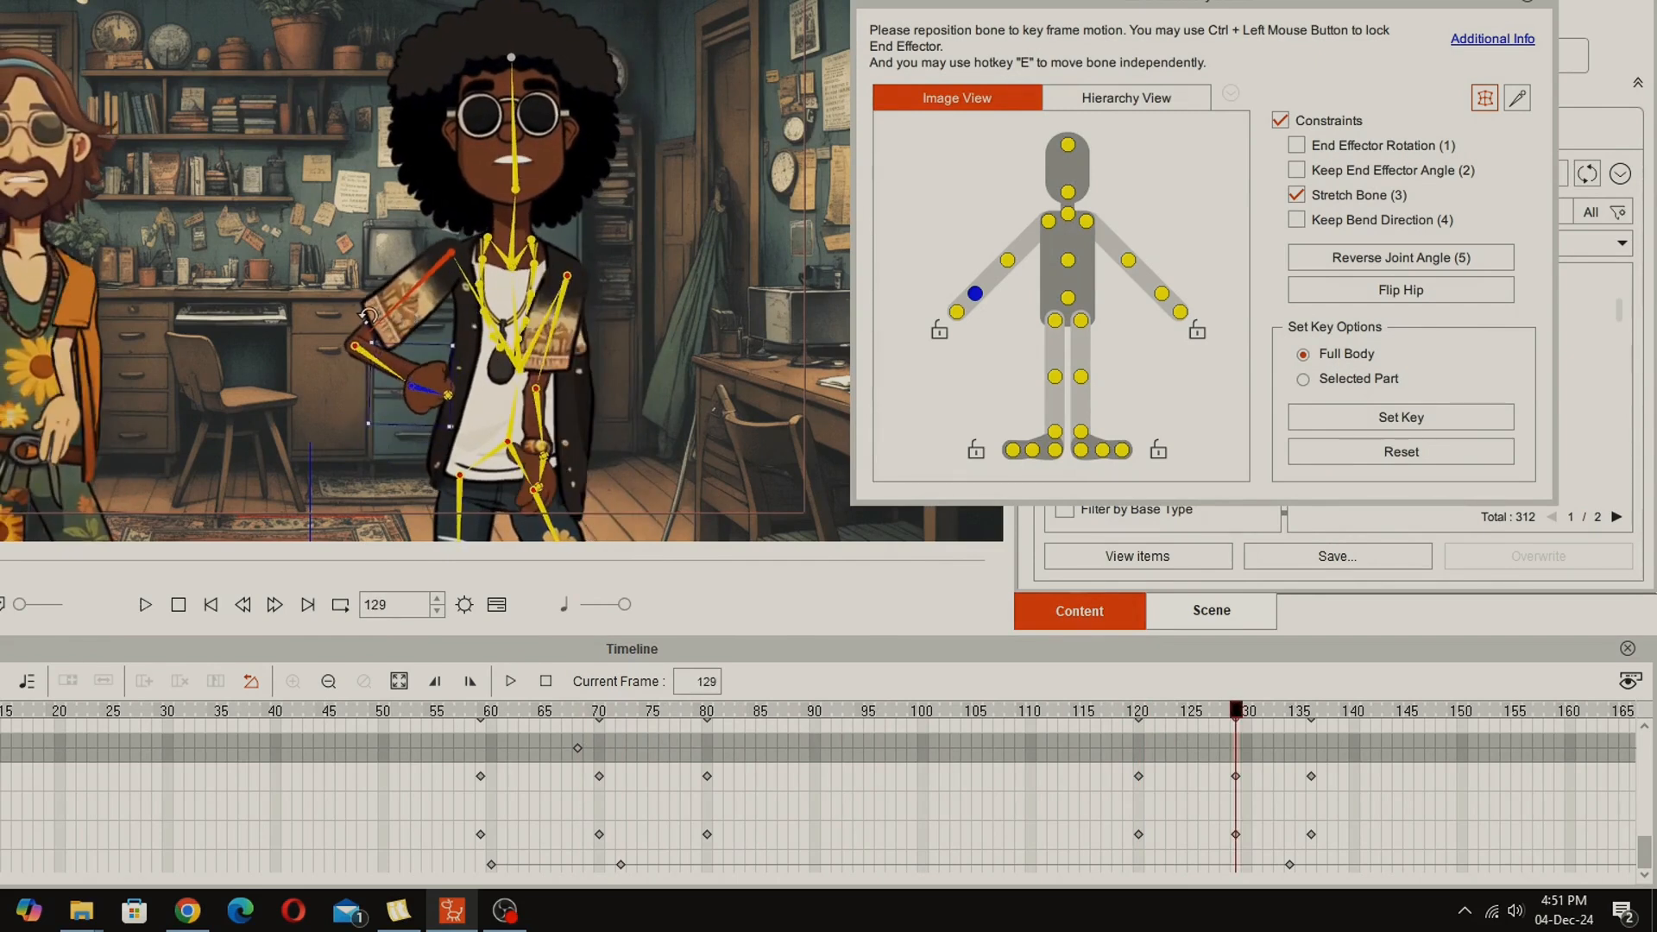
Step: Reposition the right hand on the hip at frame 104 and scrub on to frame 144 to check the motion
drag(1268, 718, 282, 766)
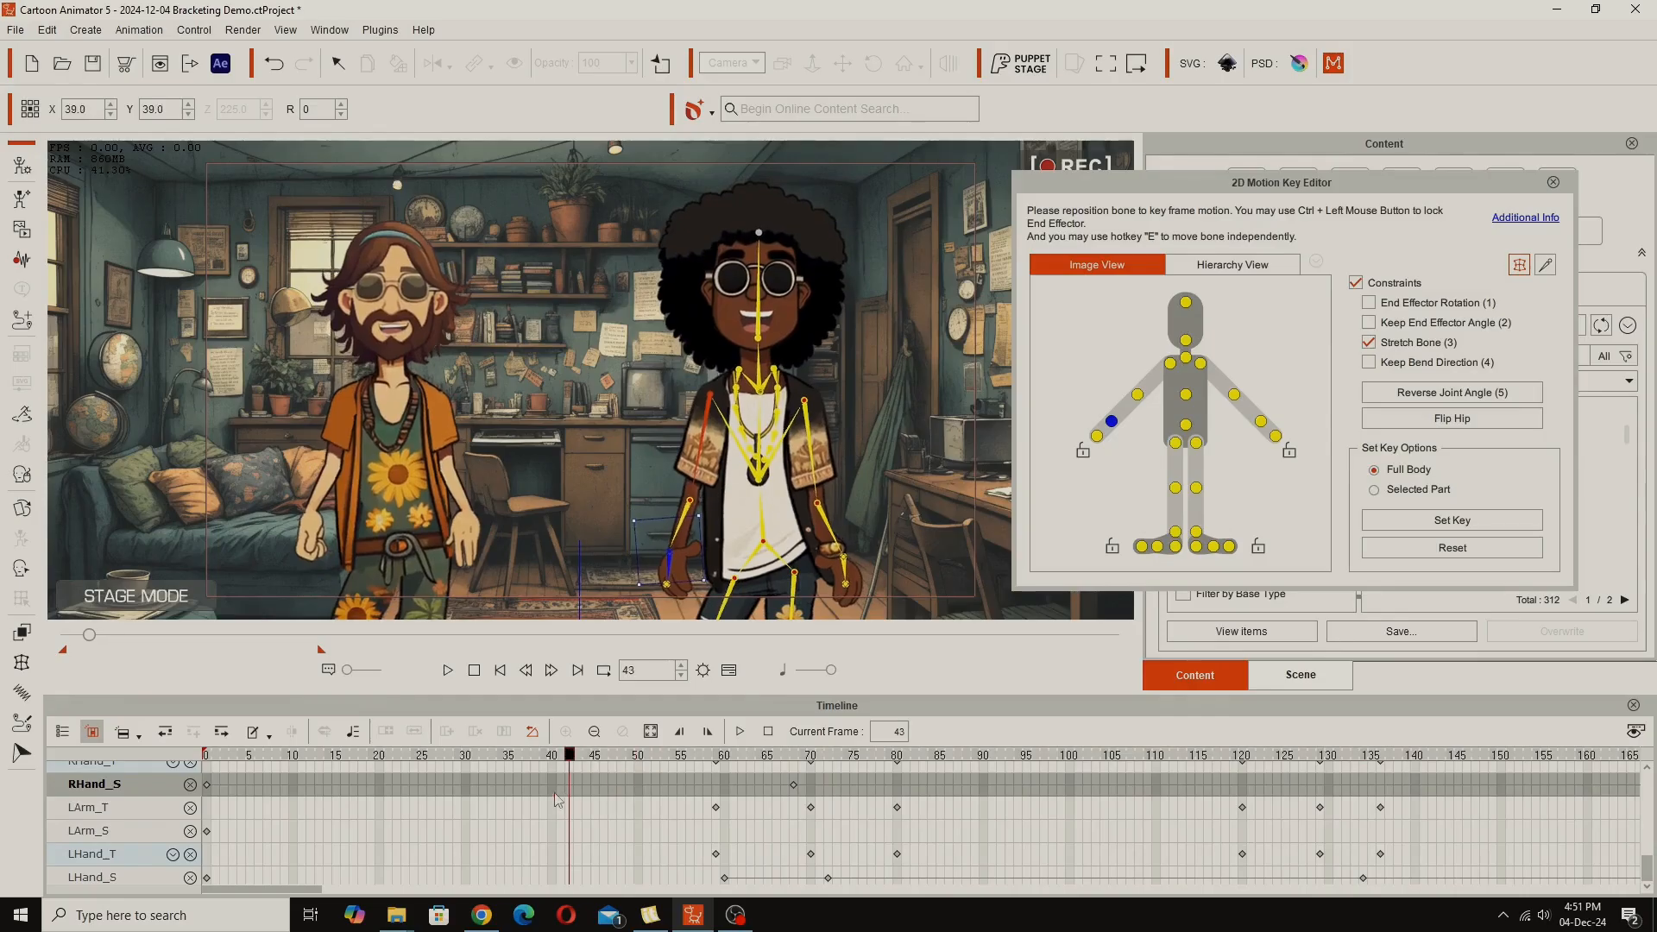
drag(557, 799, 1085, 925)
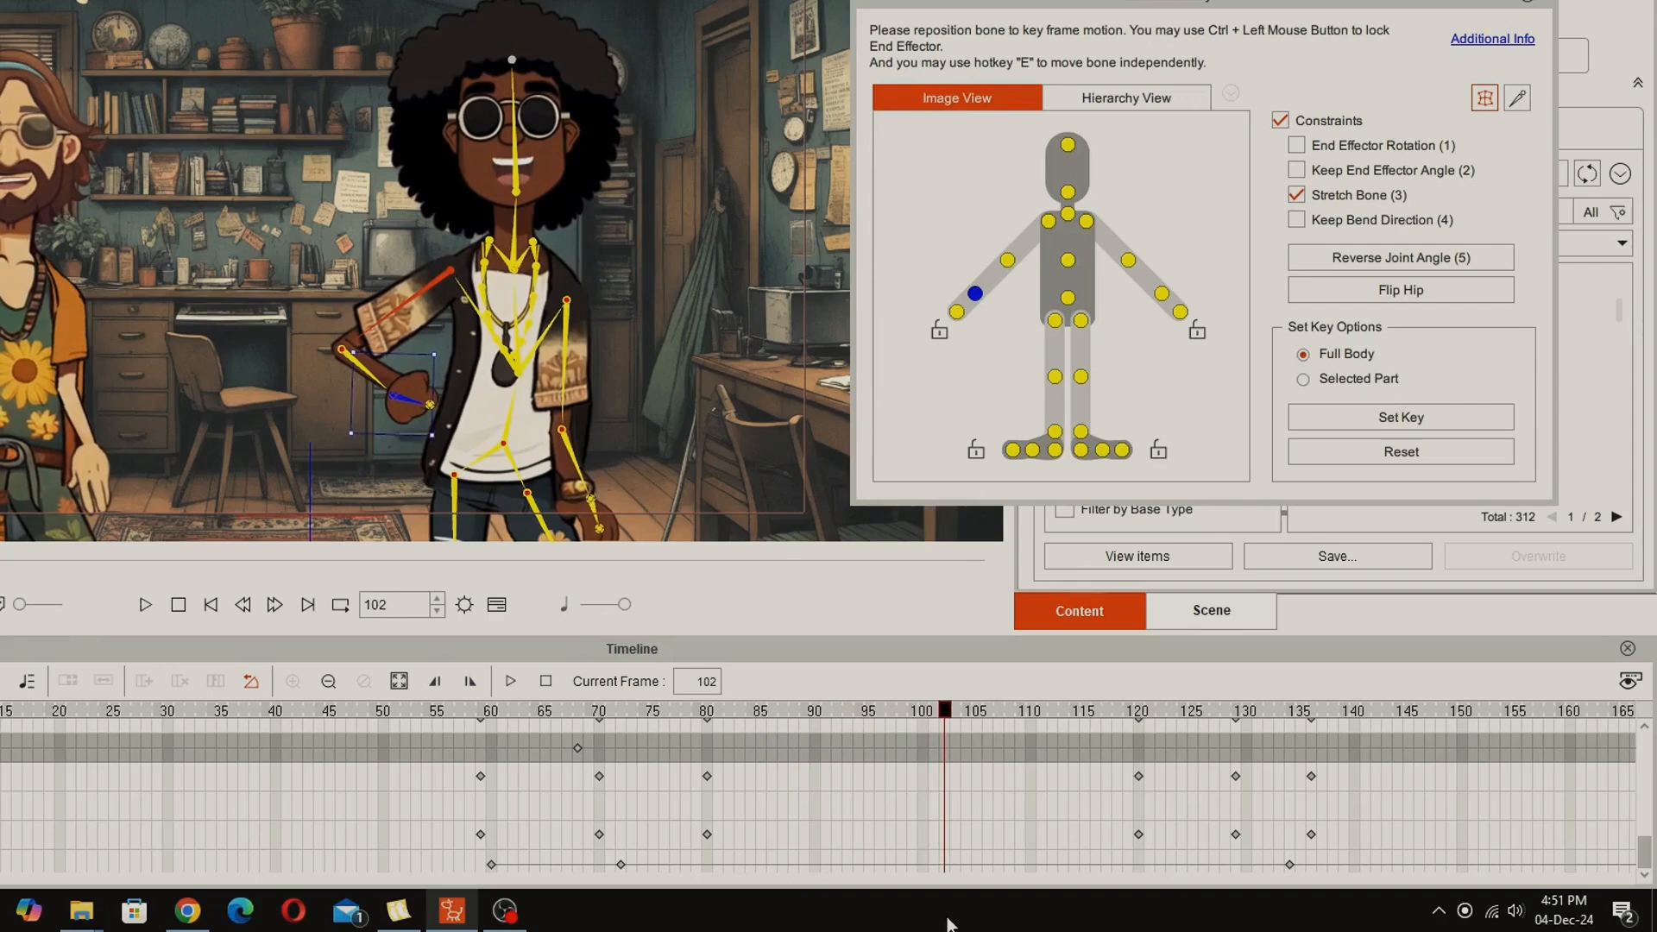
drag(950, 923, 968, 922)
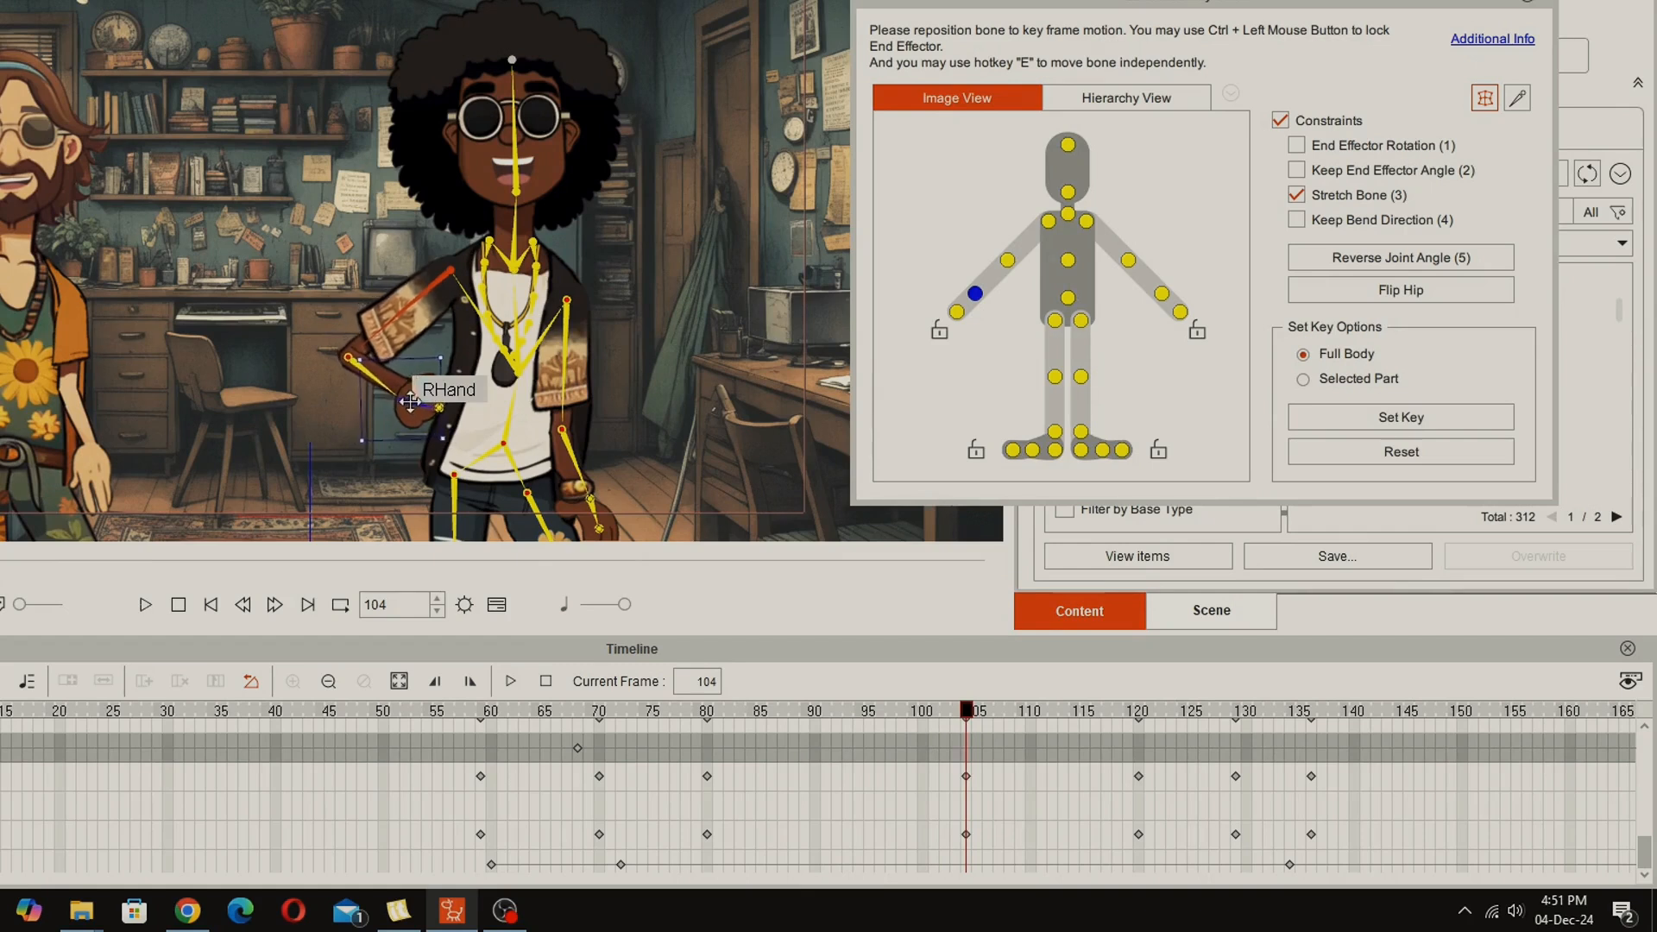
drag(968, 723, 1397, 820)
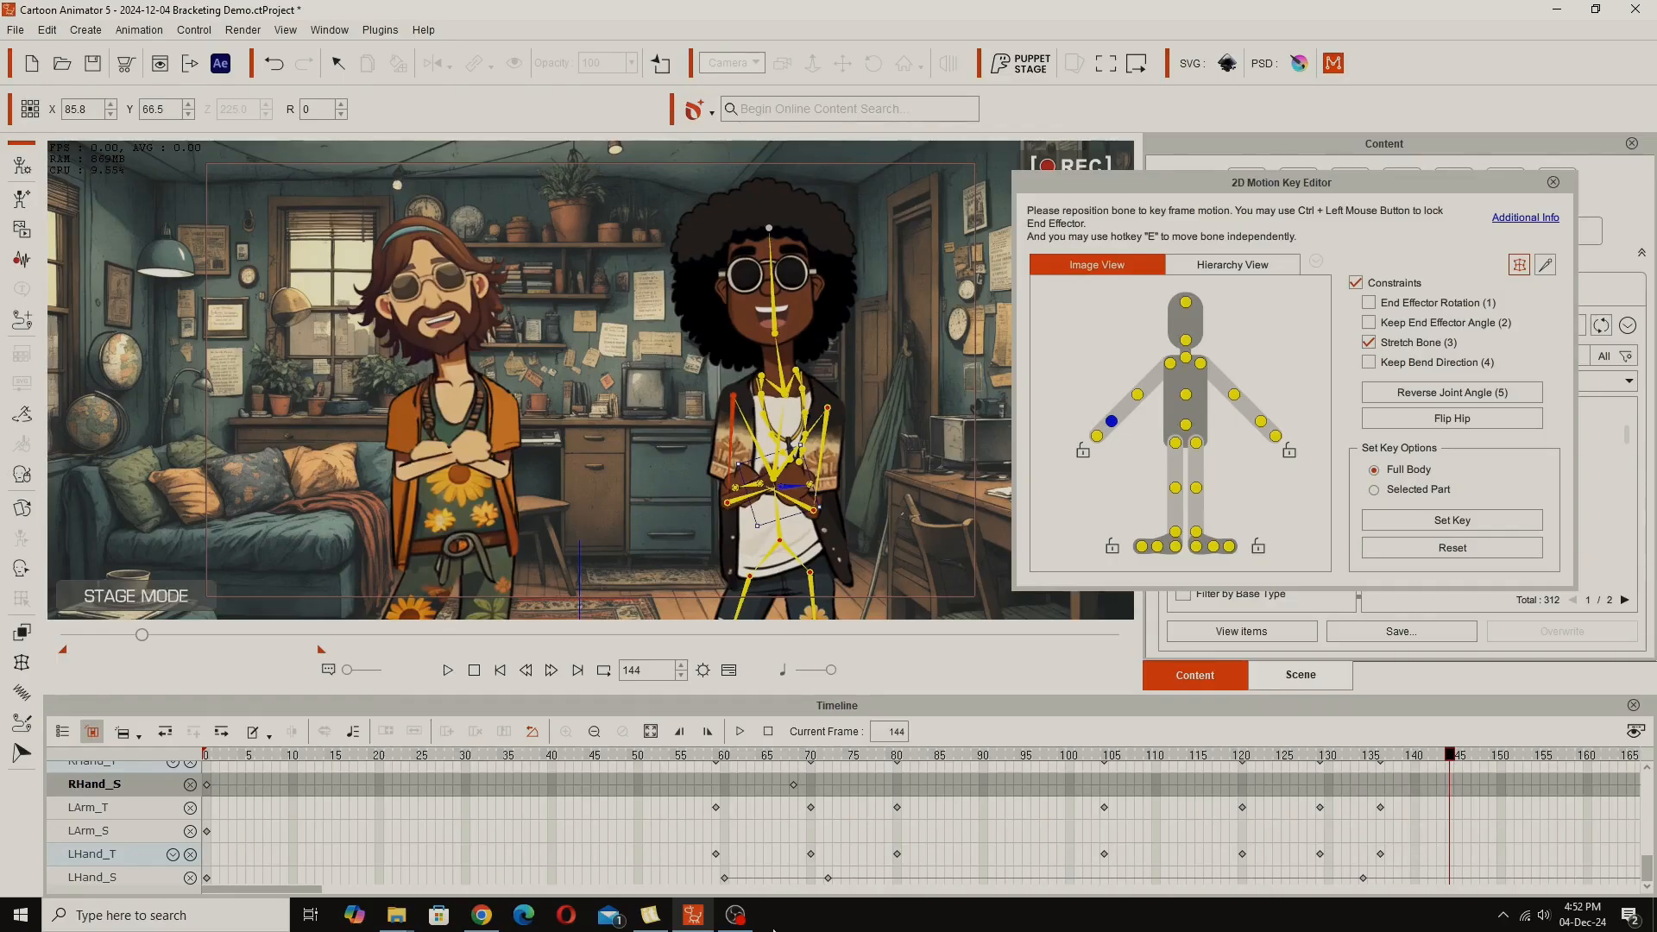
Step: Scrub the timeline from frame 144 through frames 192 and 196 to frame 231 to examine the next arm poses
drag(284, 894, 376, 894)
click(738, 815)
drag(738, 815, 773, 827)
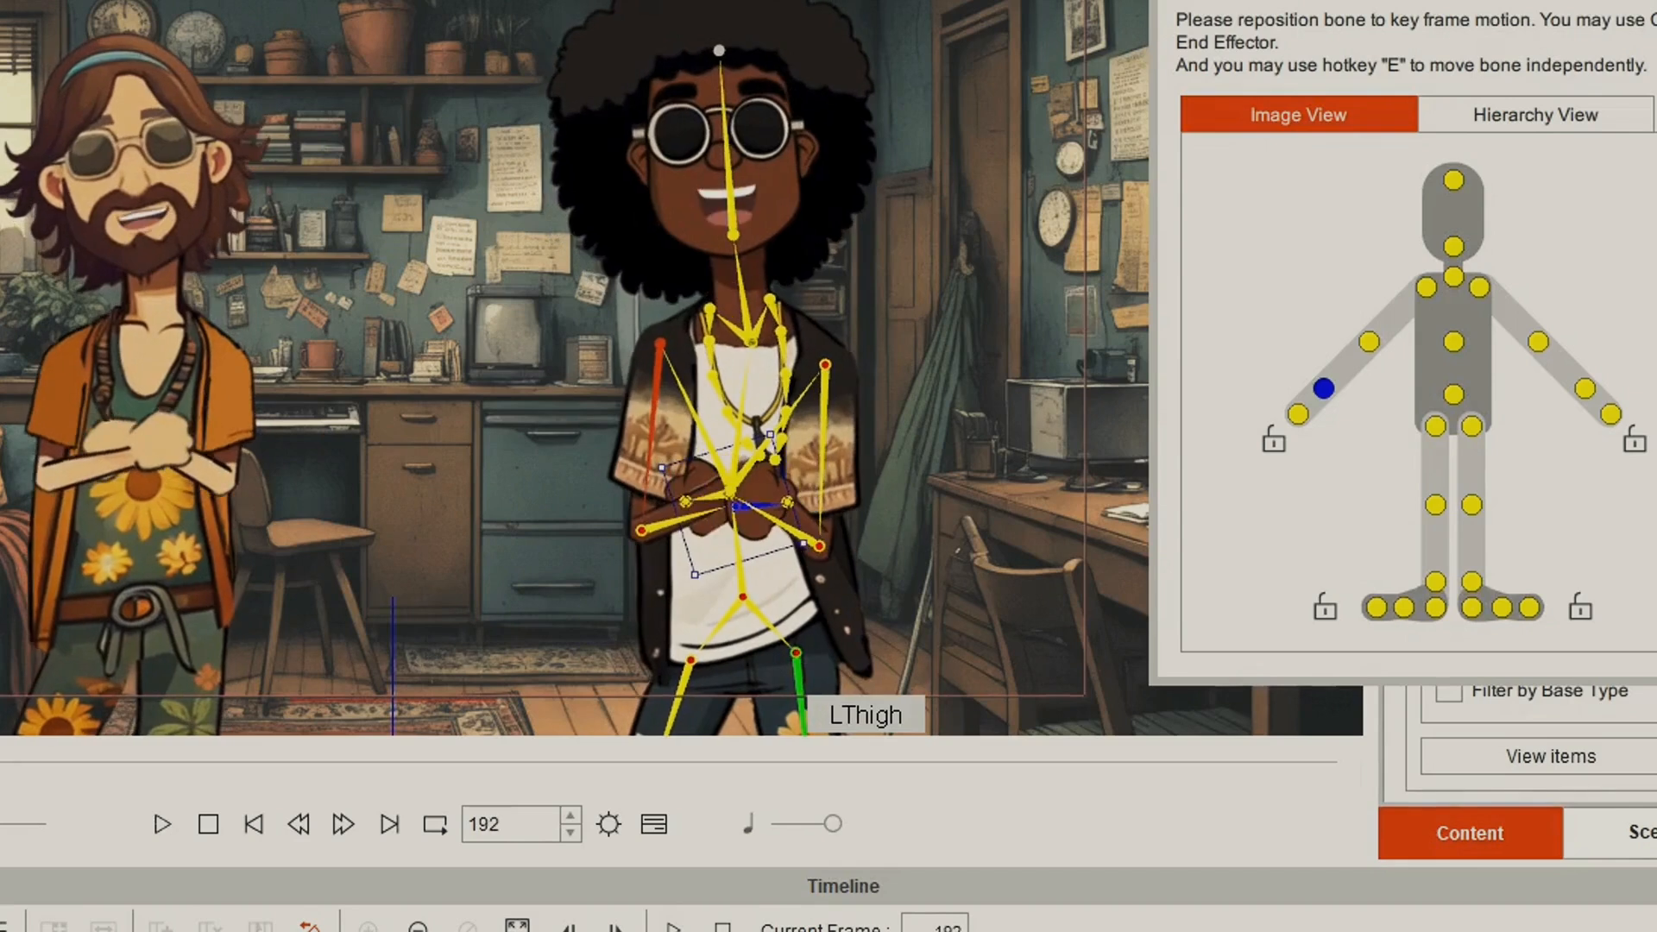
key(Right)
key(Right)
drag(771, 786, 791, 799)
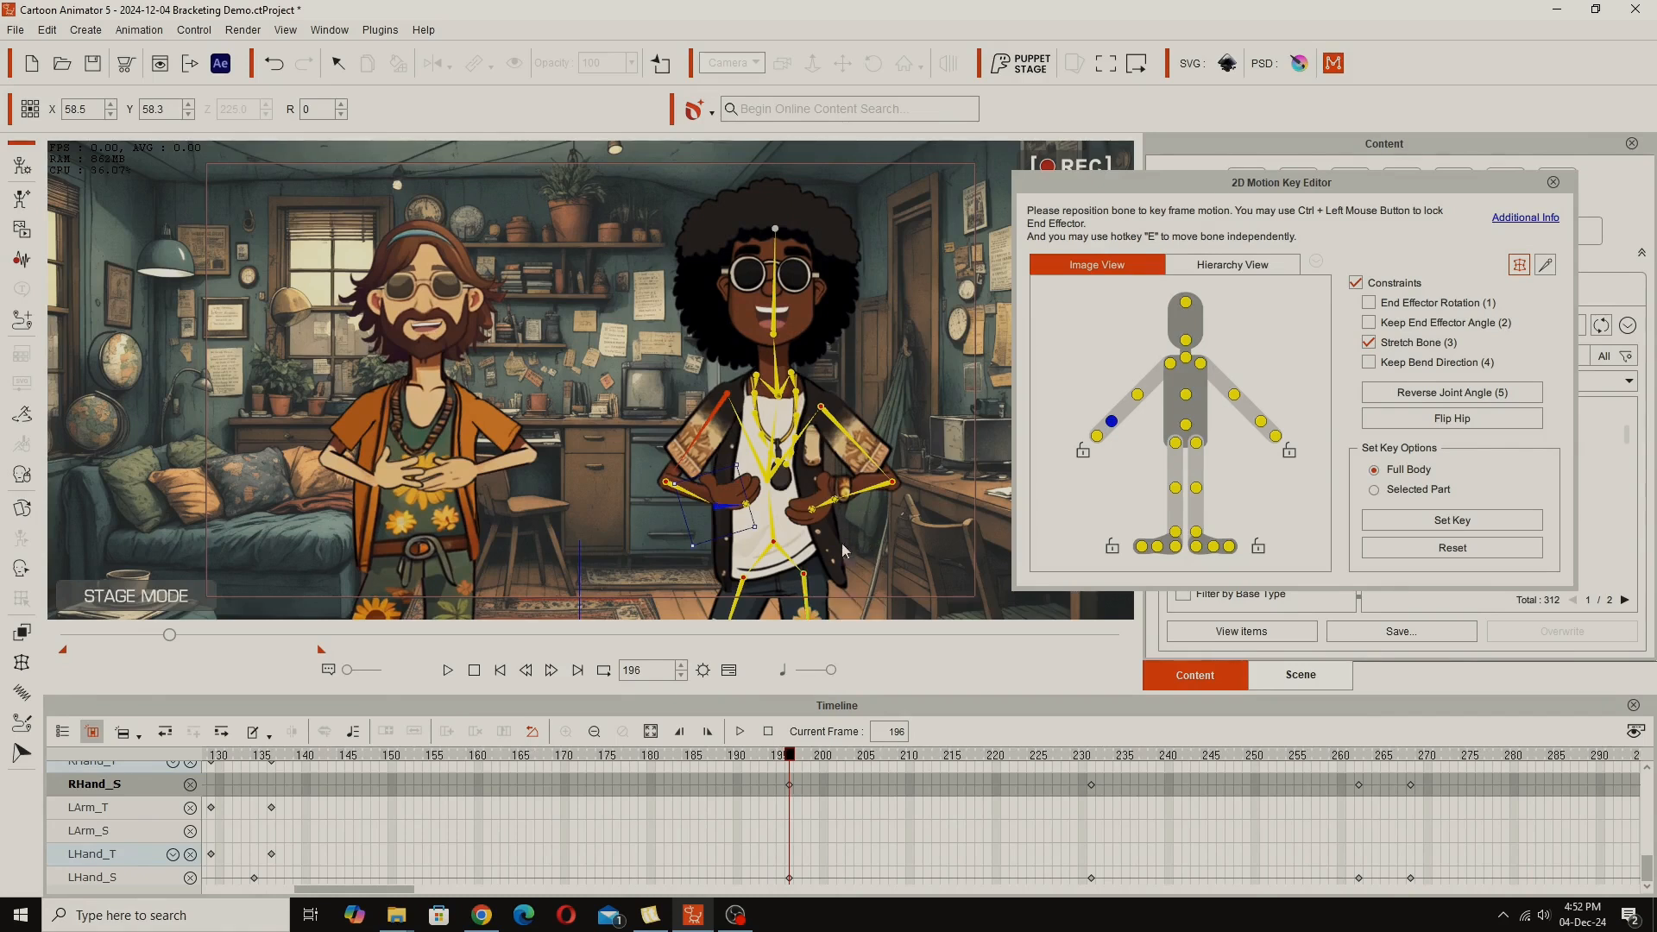
drag(791, 755, 1091, 778)
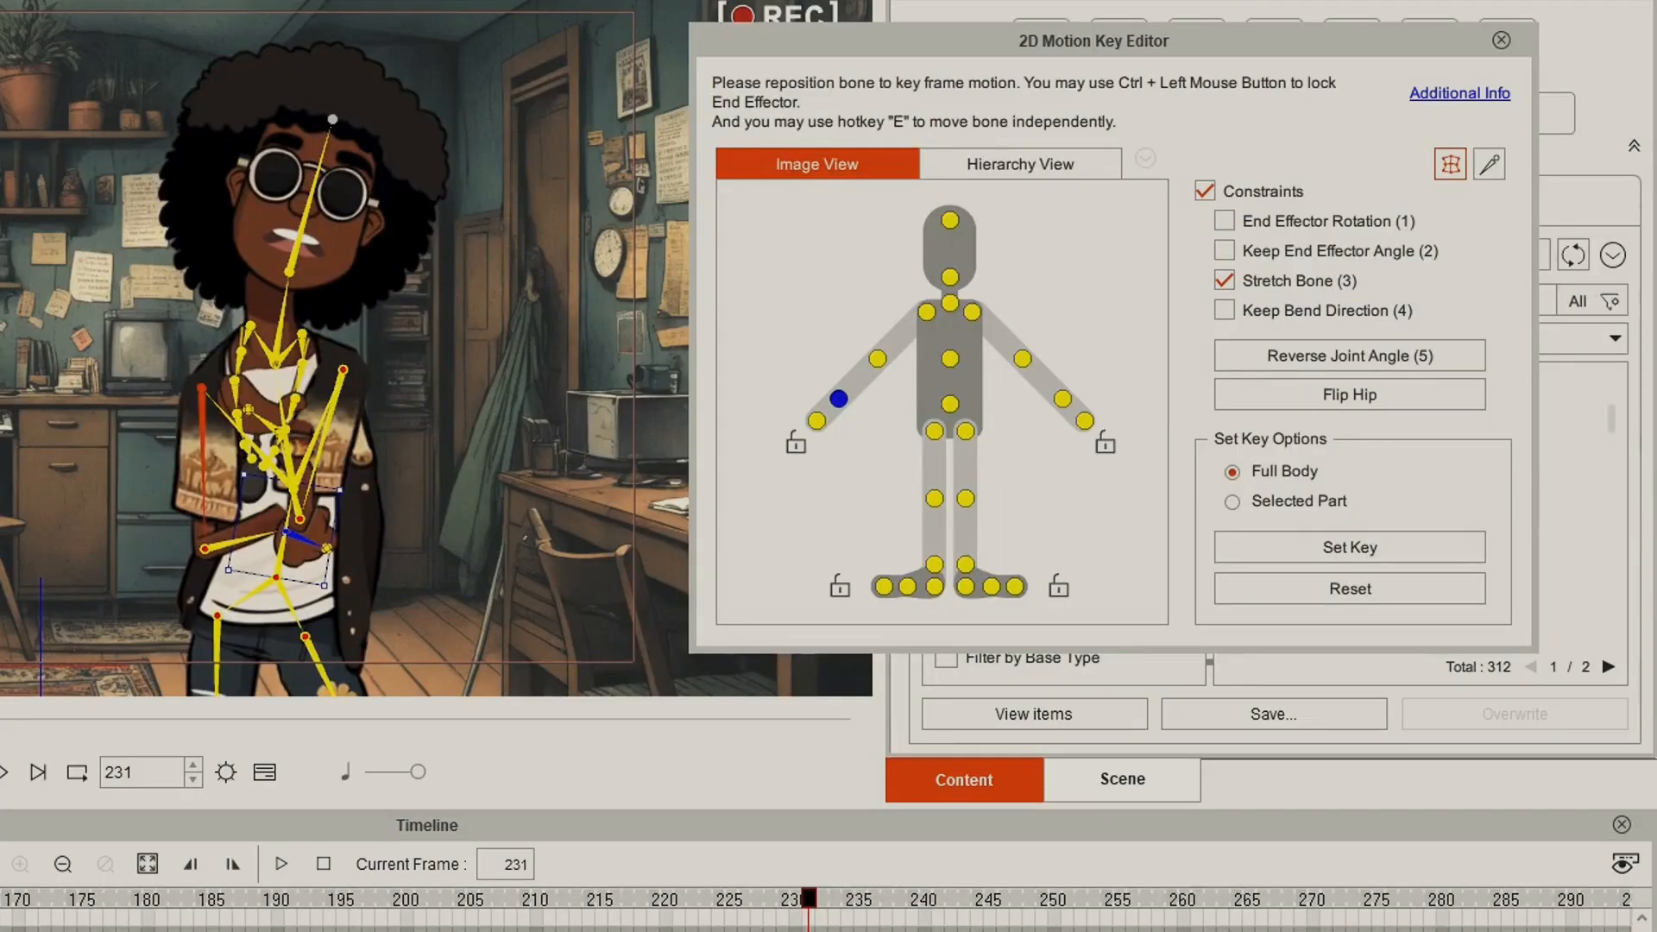
Step: Hide the character's bones and move the Bone Display window away from the stage
click(1488, 164)
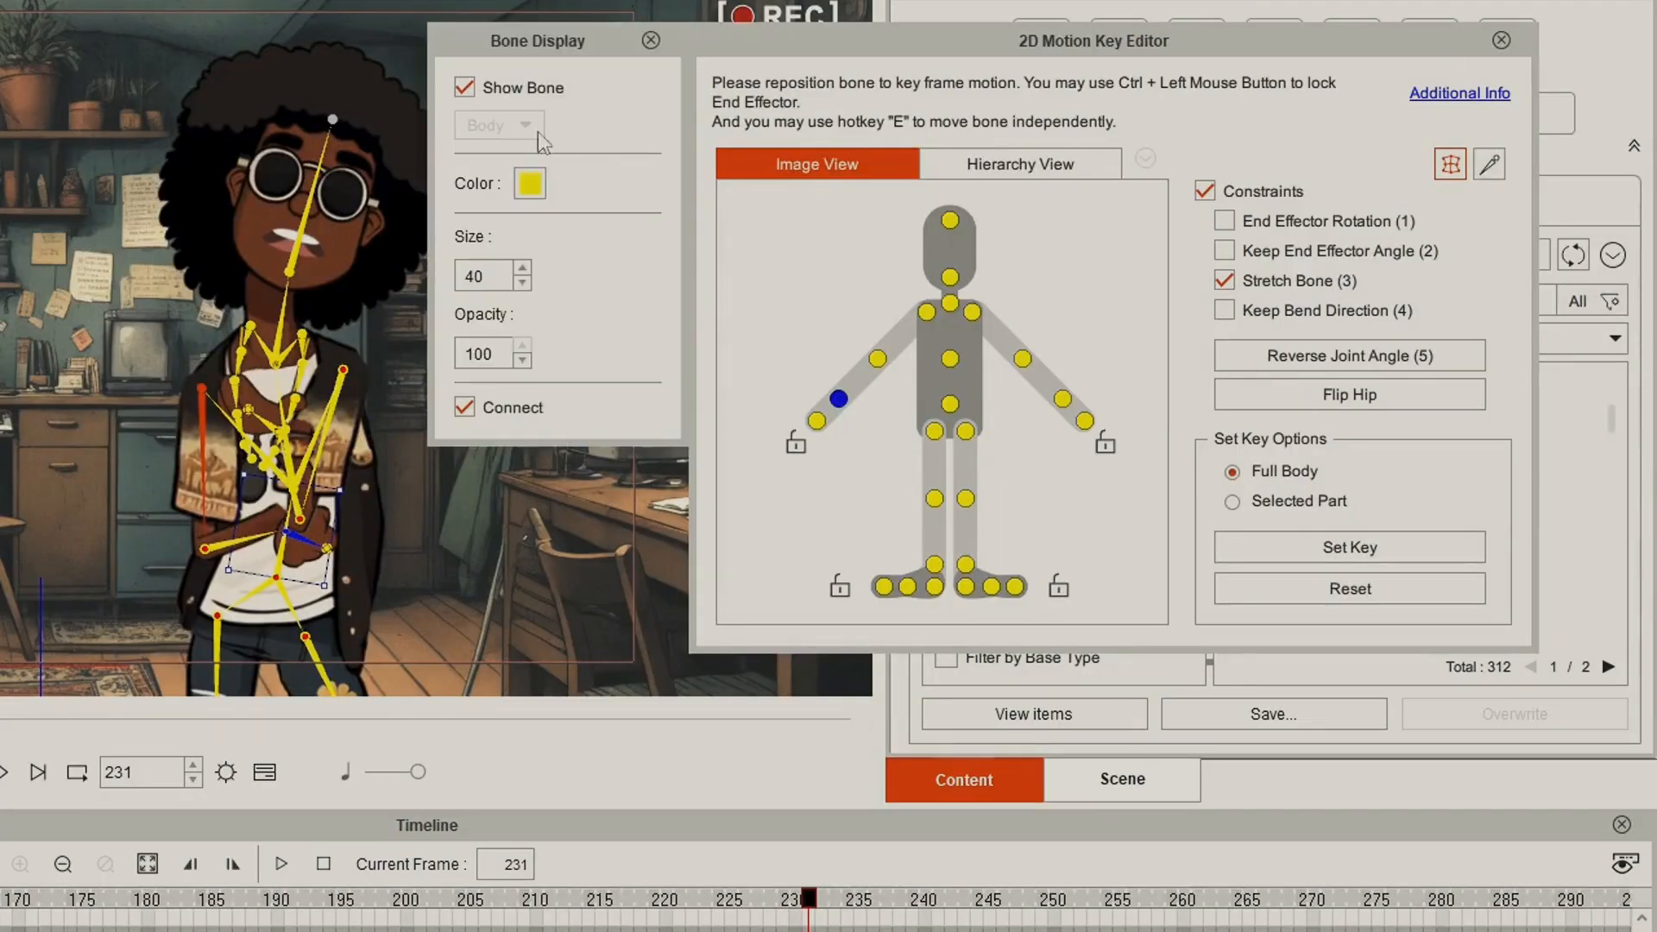
click(466, 92)
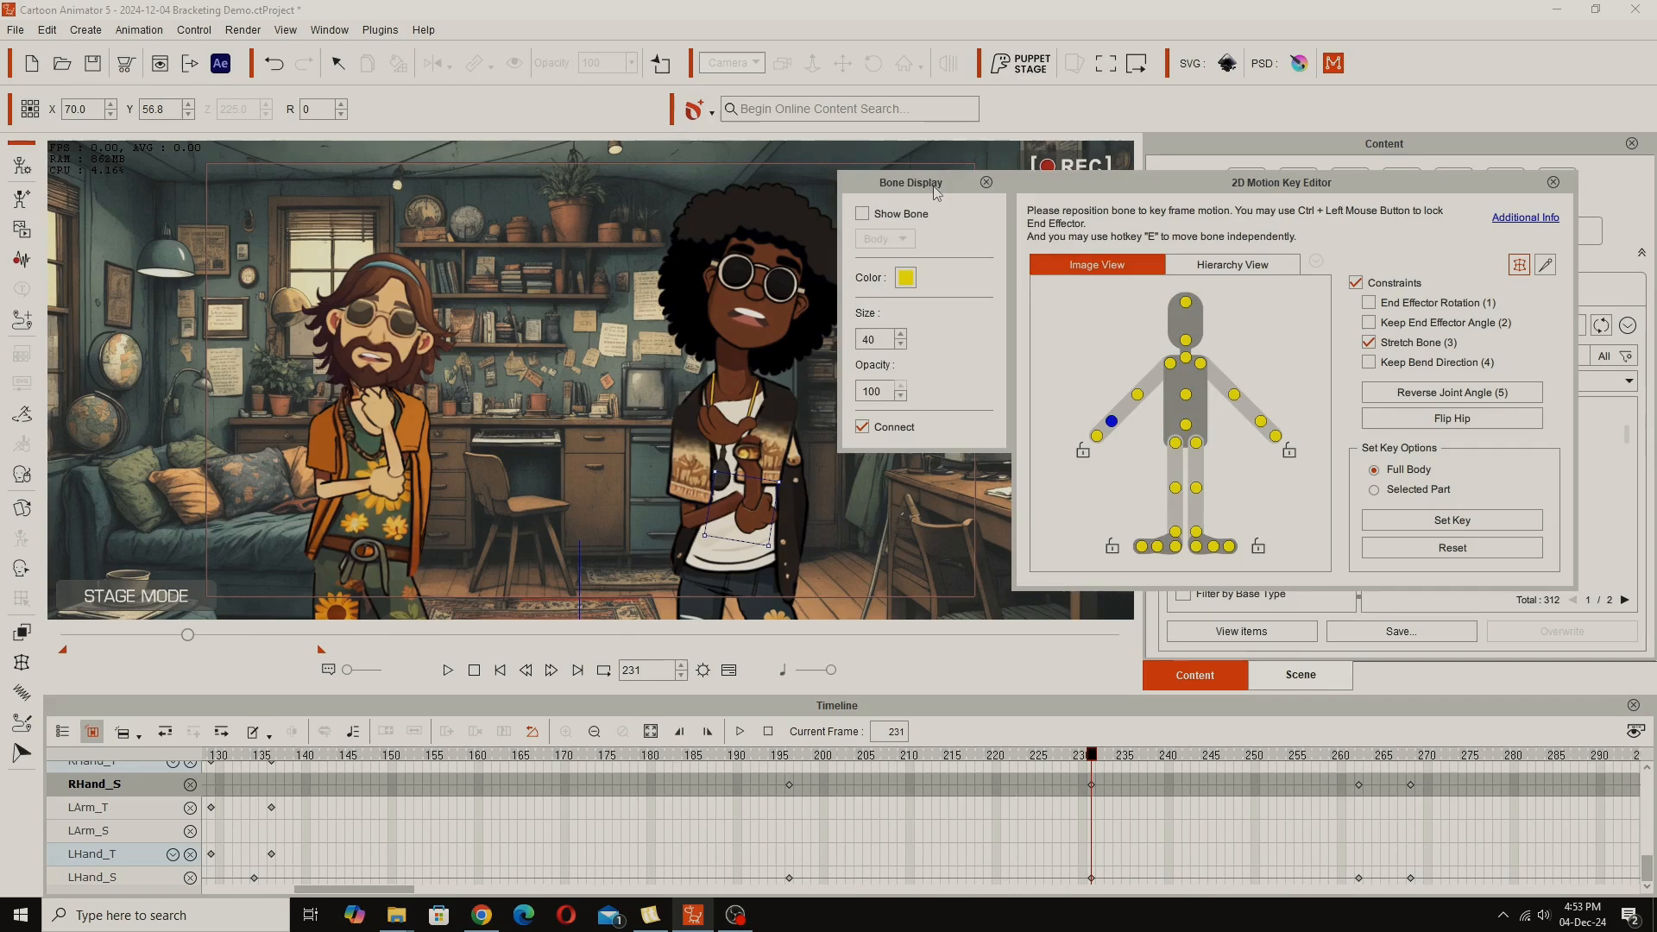
drag(932, 114, 1608, 479)
drag(1450, 476, 1376, 518)
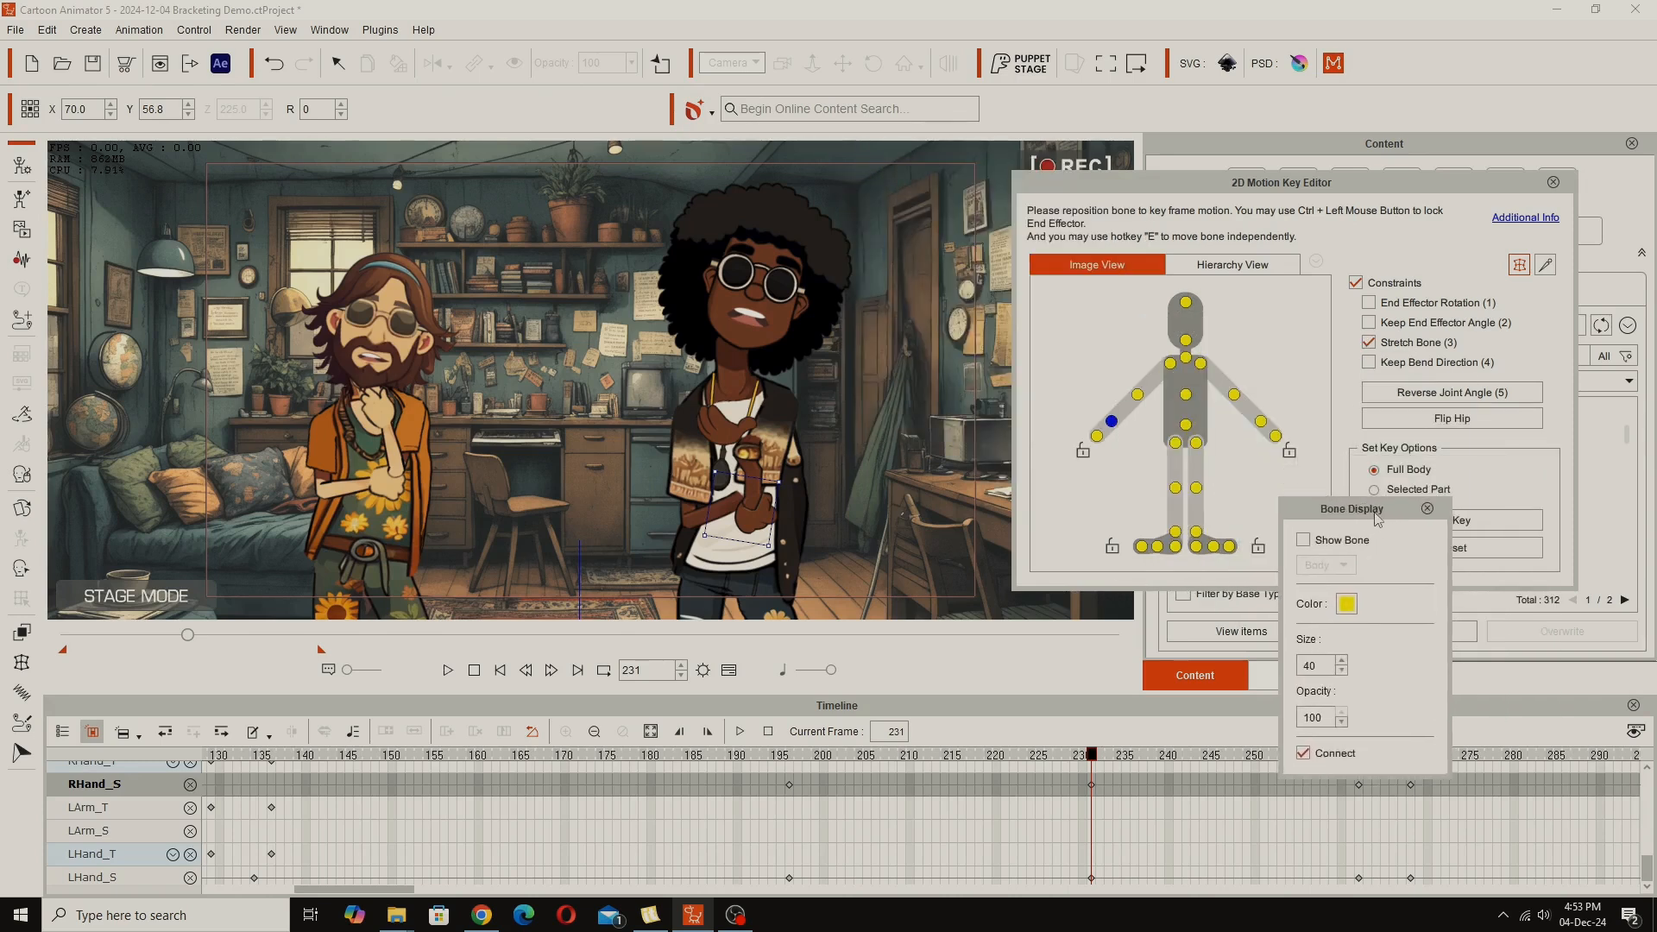
Step: At frame 230, place the character's RHand layer in front of the LHand layer
click(1083, 757)
drag(1082, 756, 1074, 757)
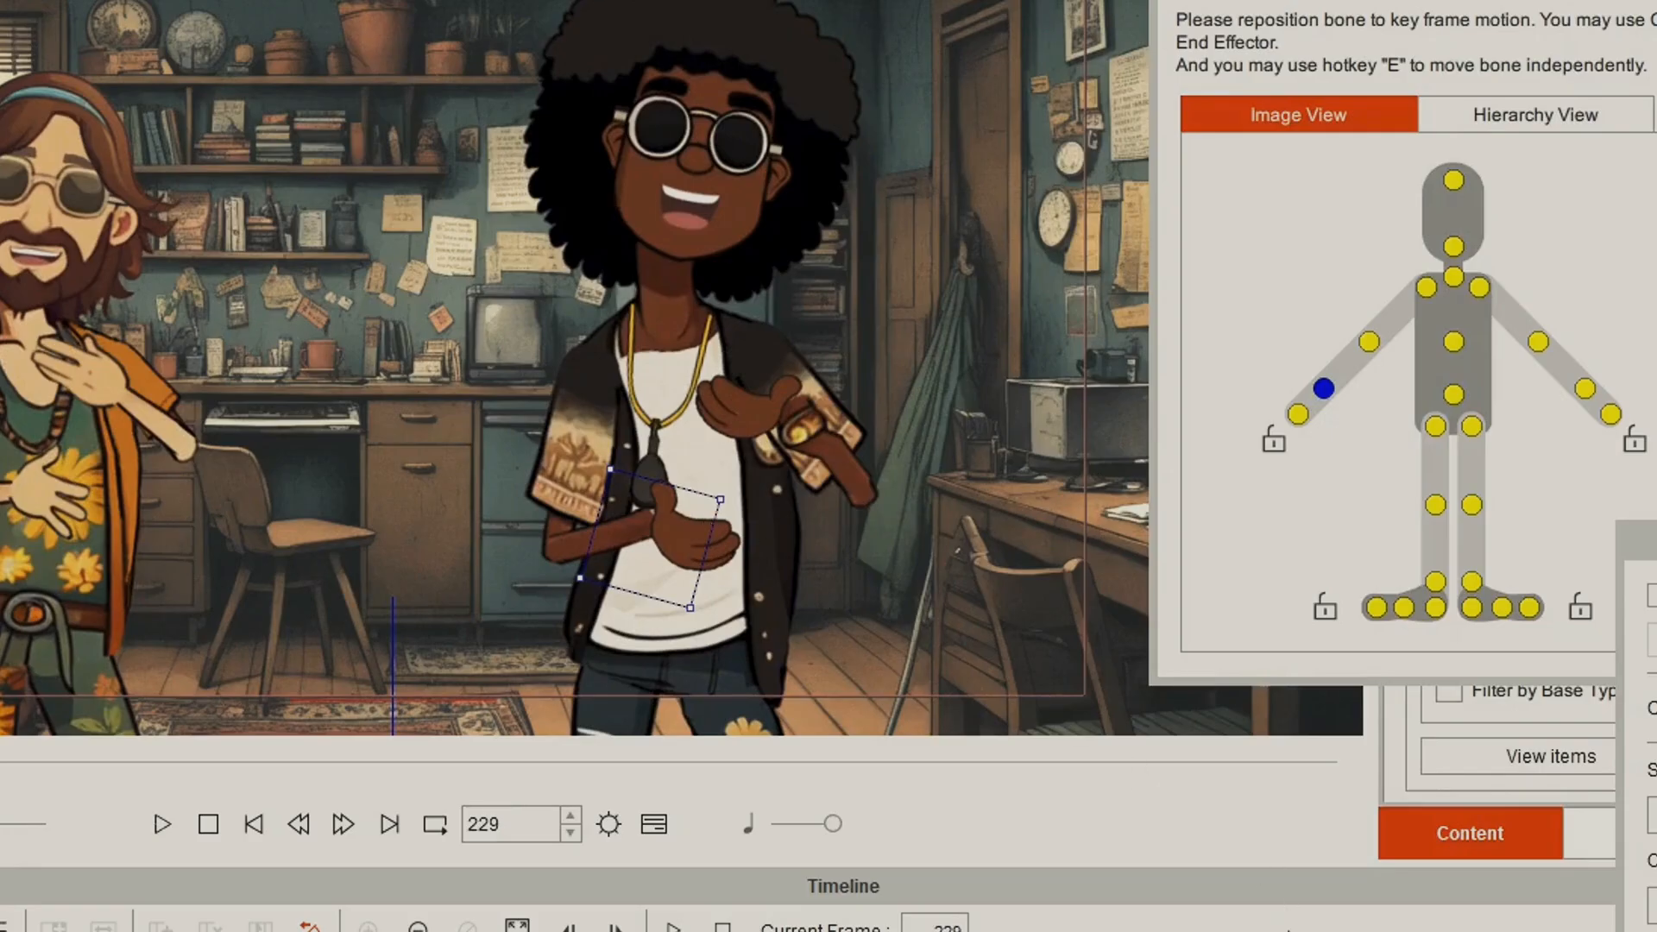
key(period)
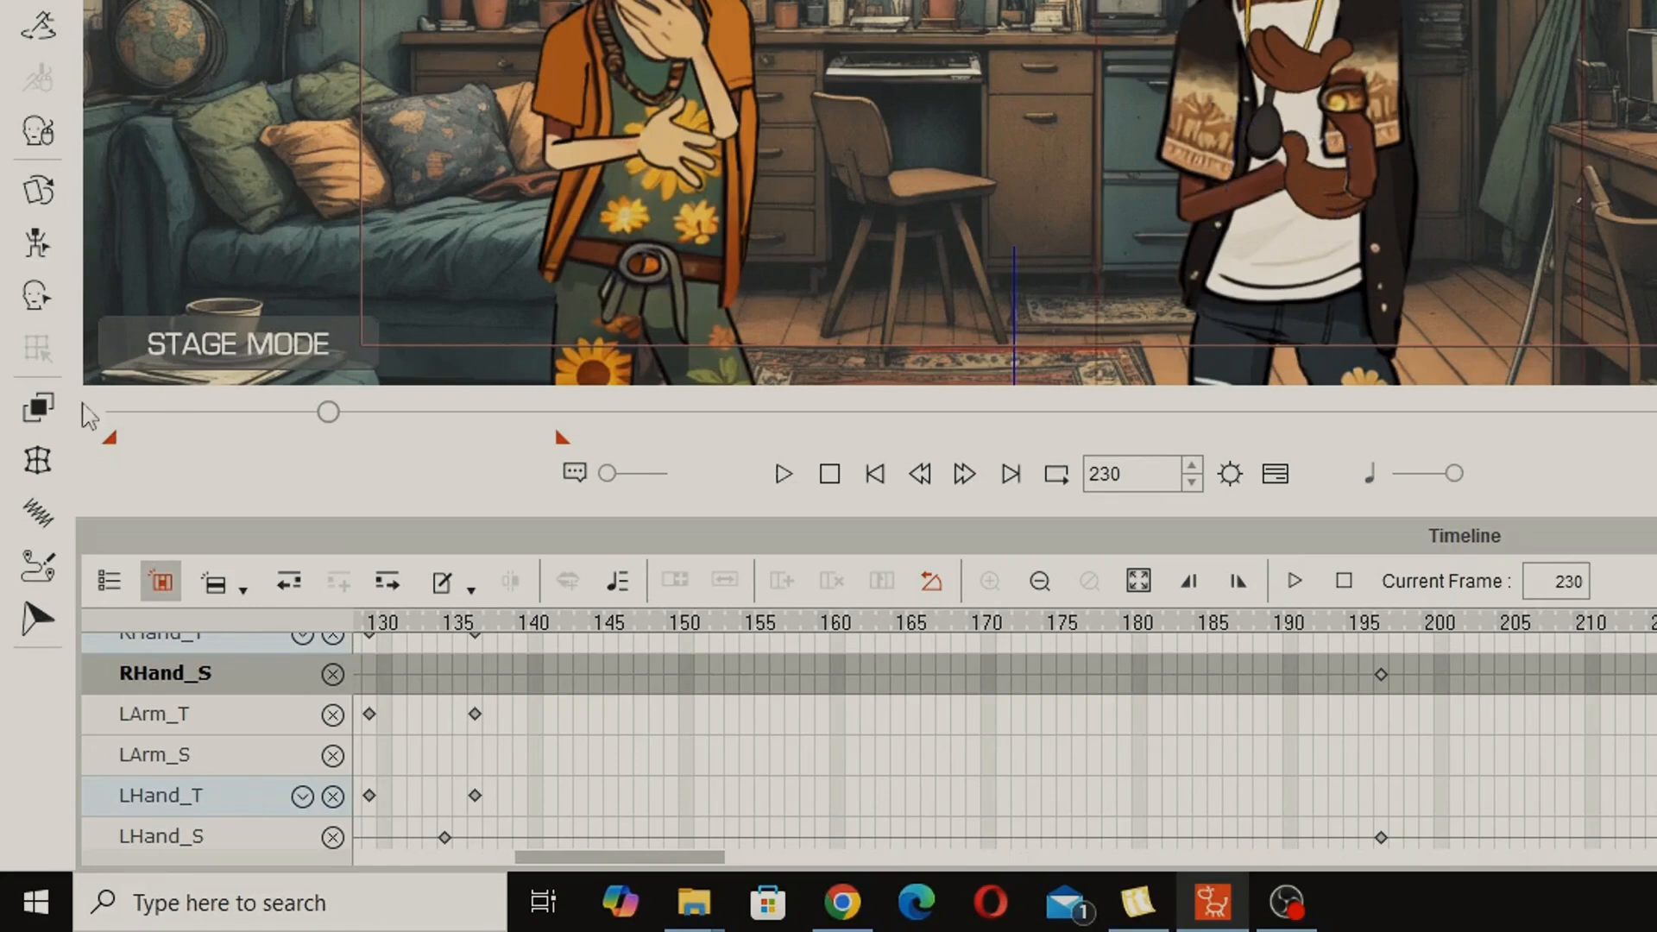
click(29, 410)
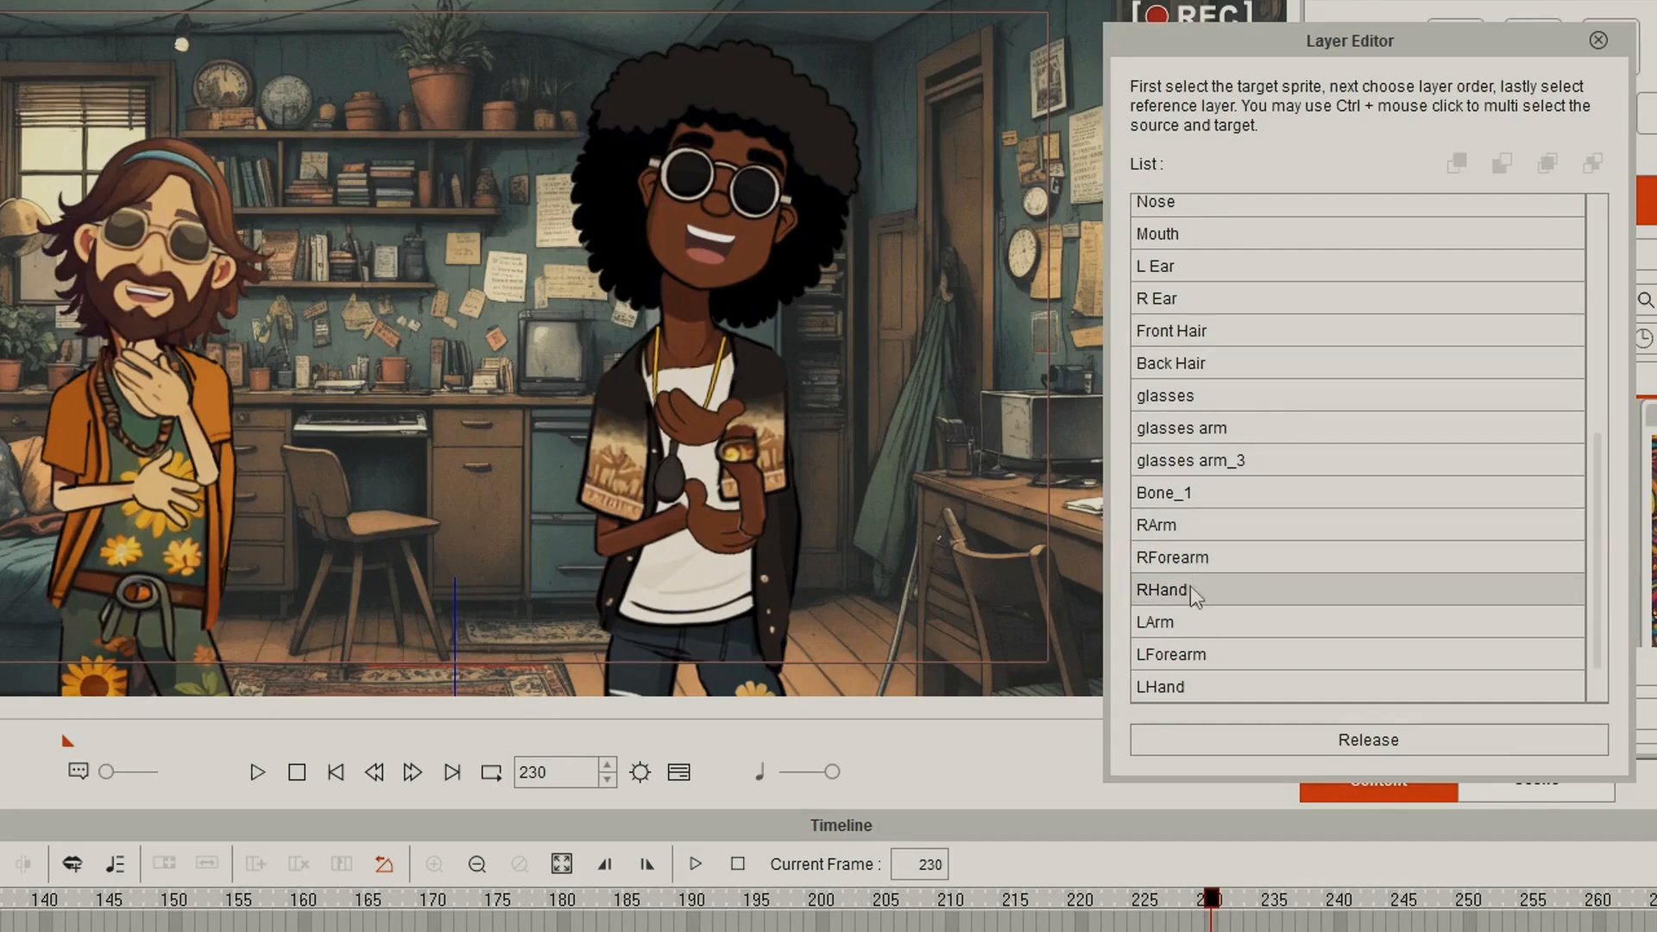
click(1196, 594)
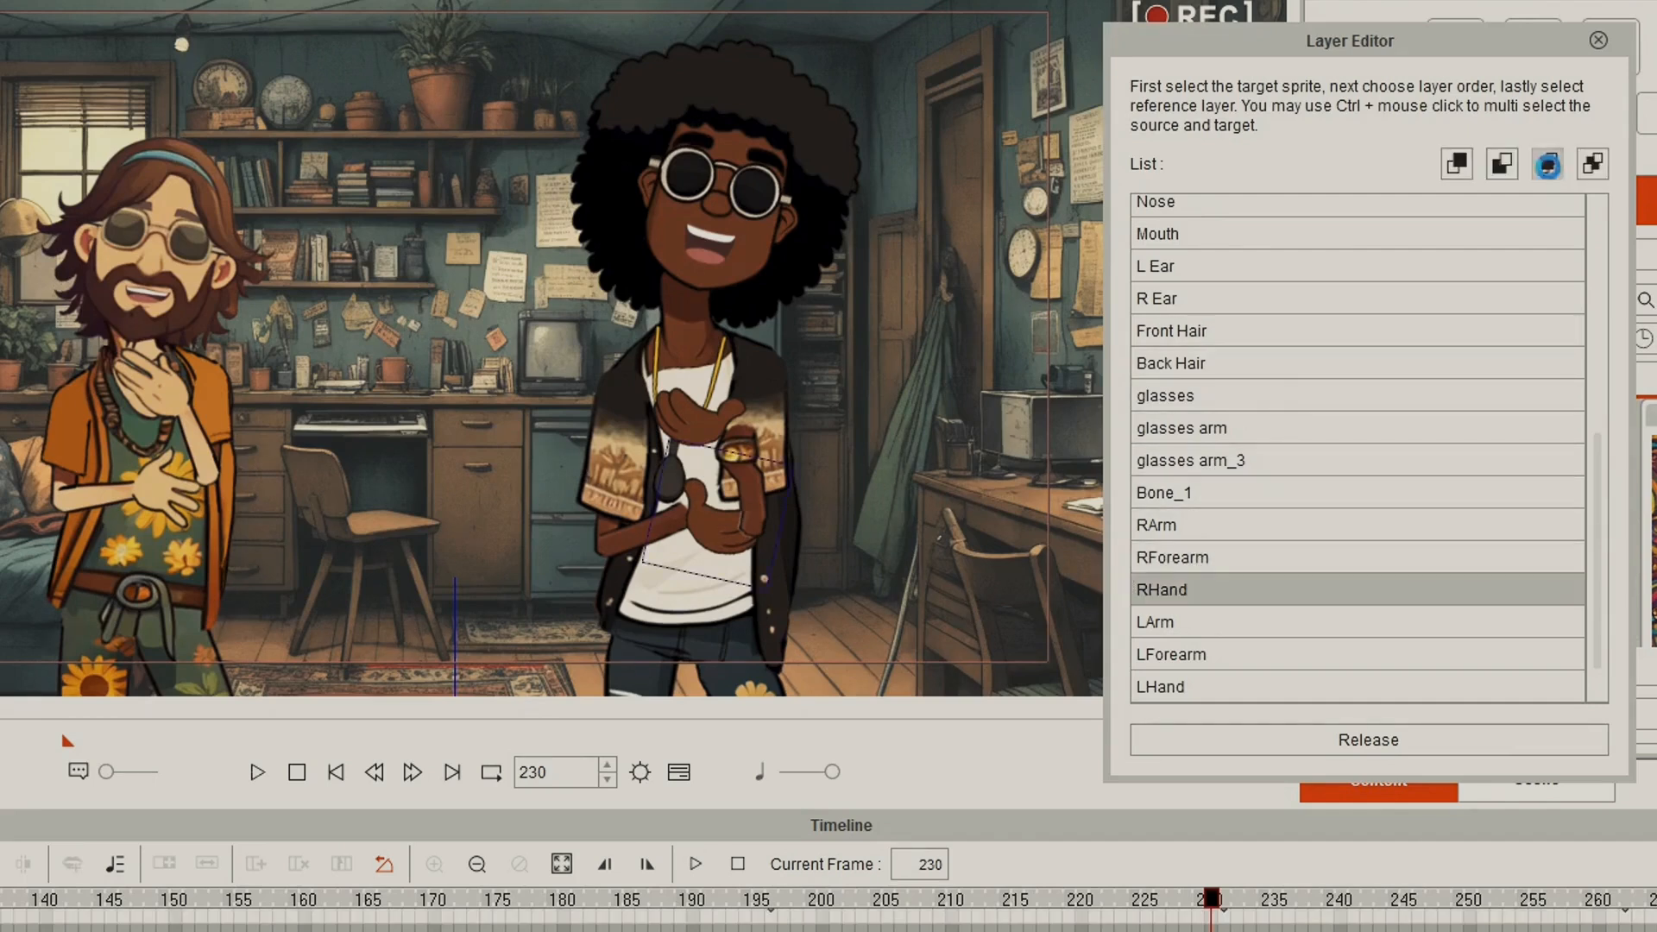
click(1547, 164)
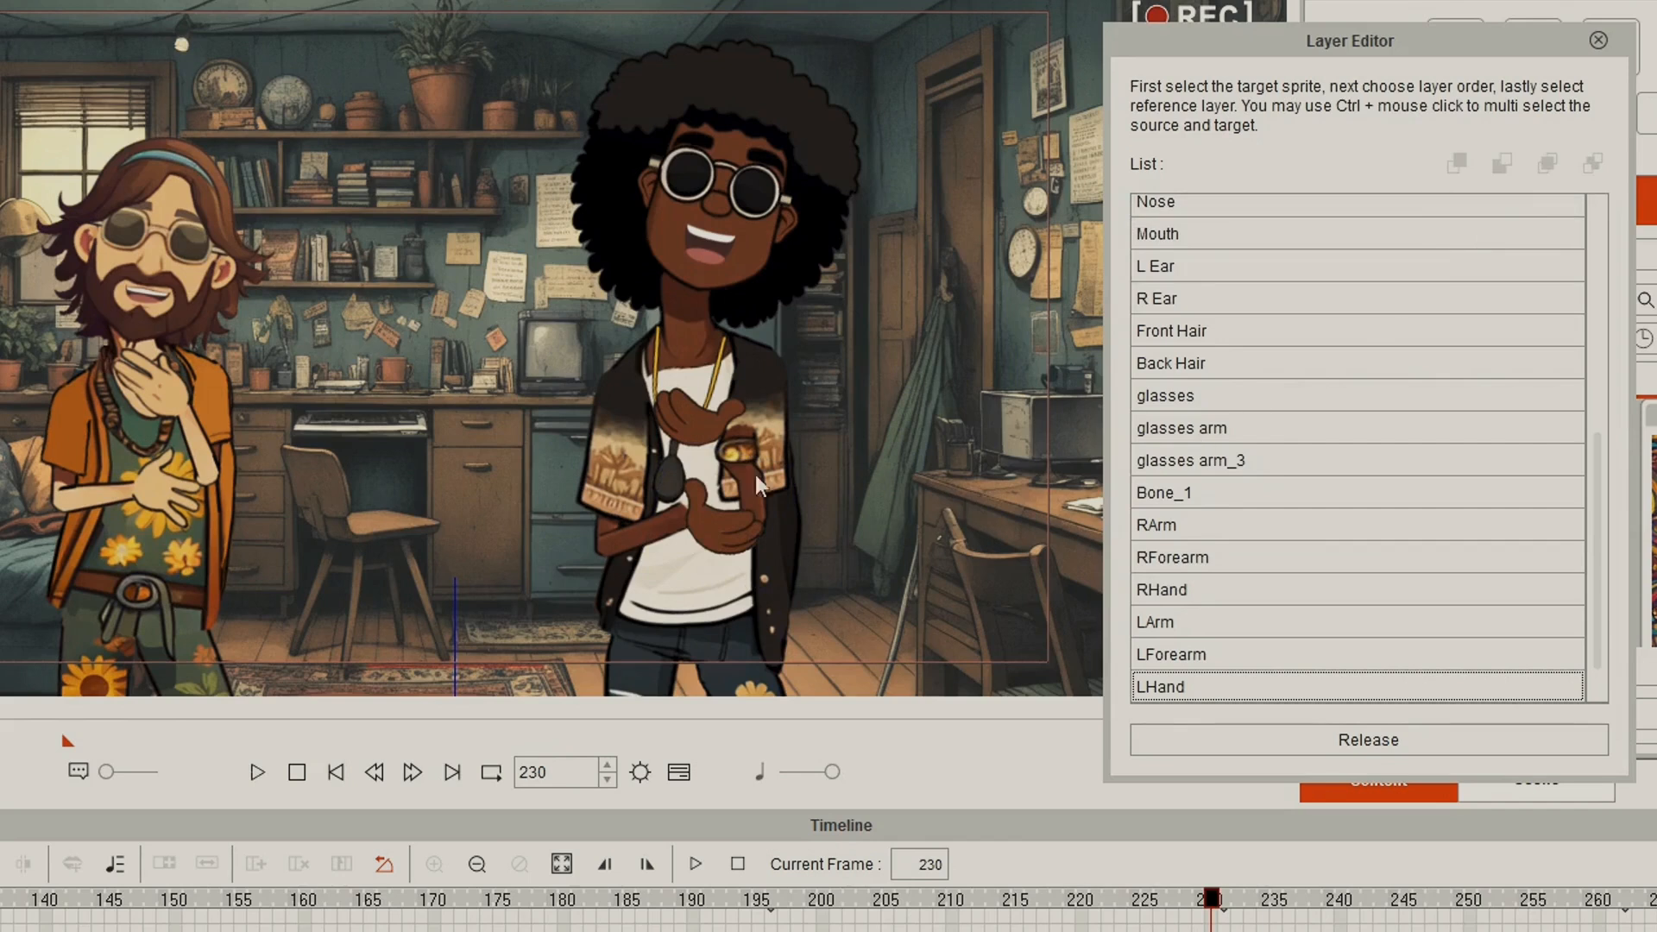
Step: Advance to frame 262 and release the character's custom layer order there
drag(1212, 900, 1453, 931)
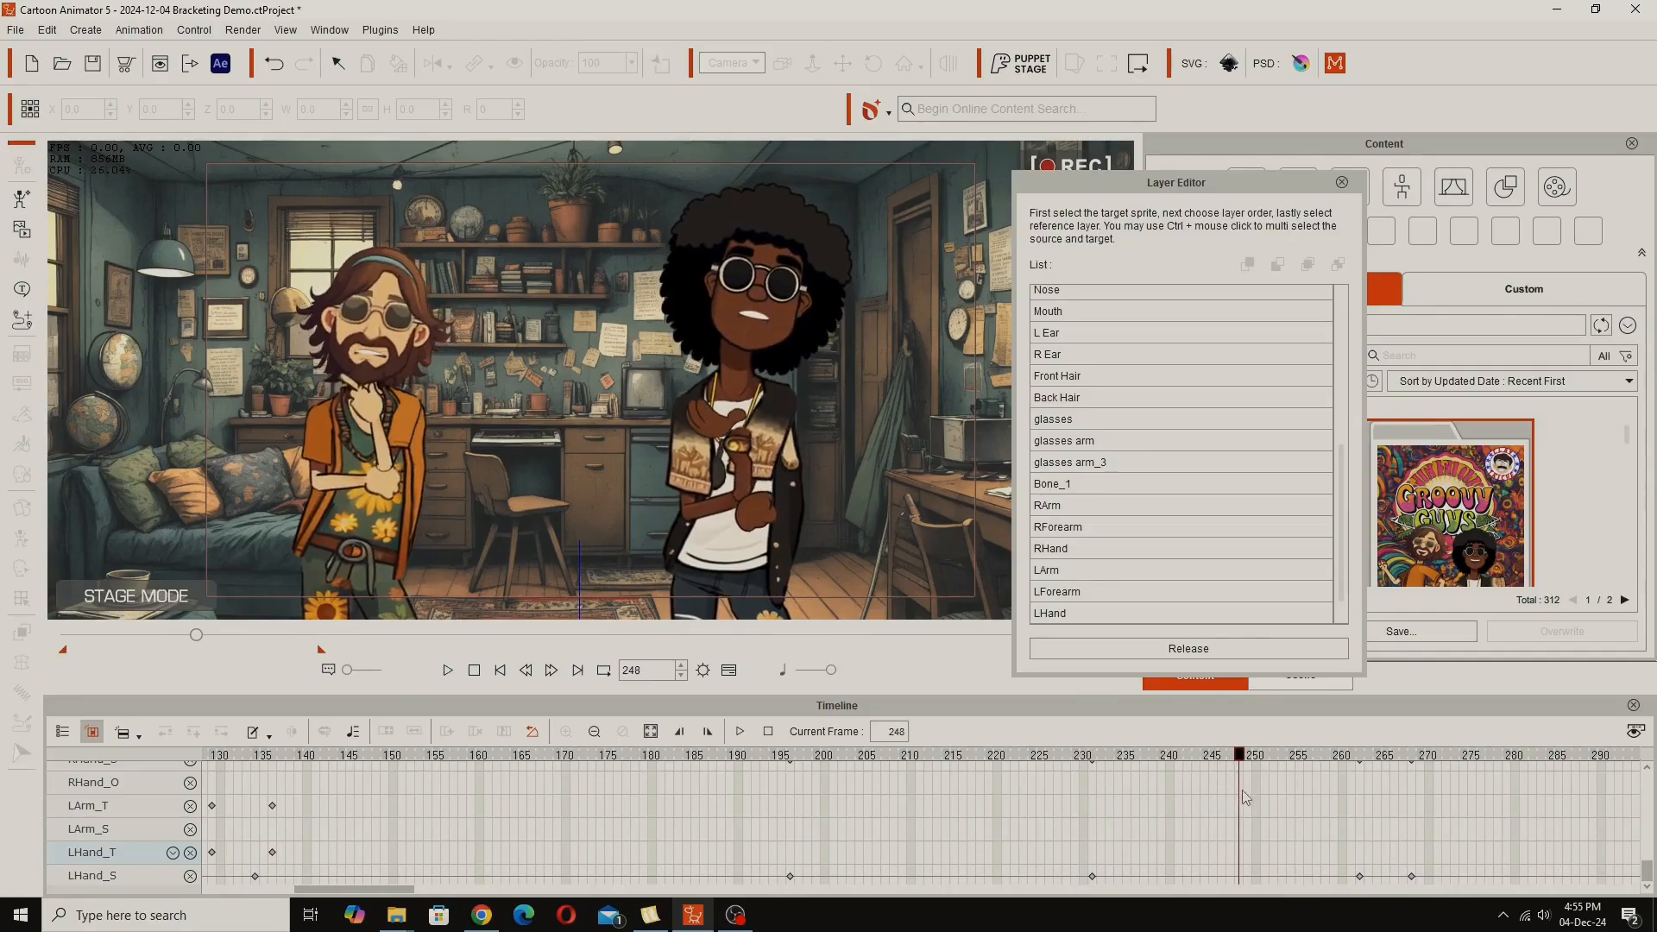
drag(1243, 792, 1284, 809)
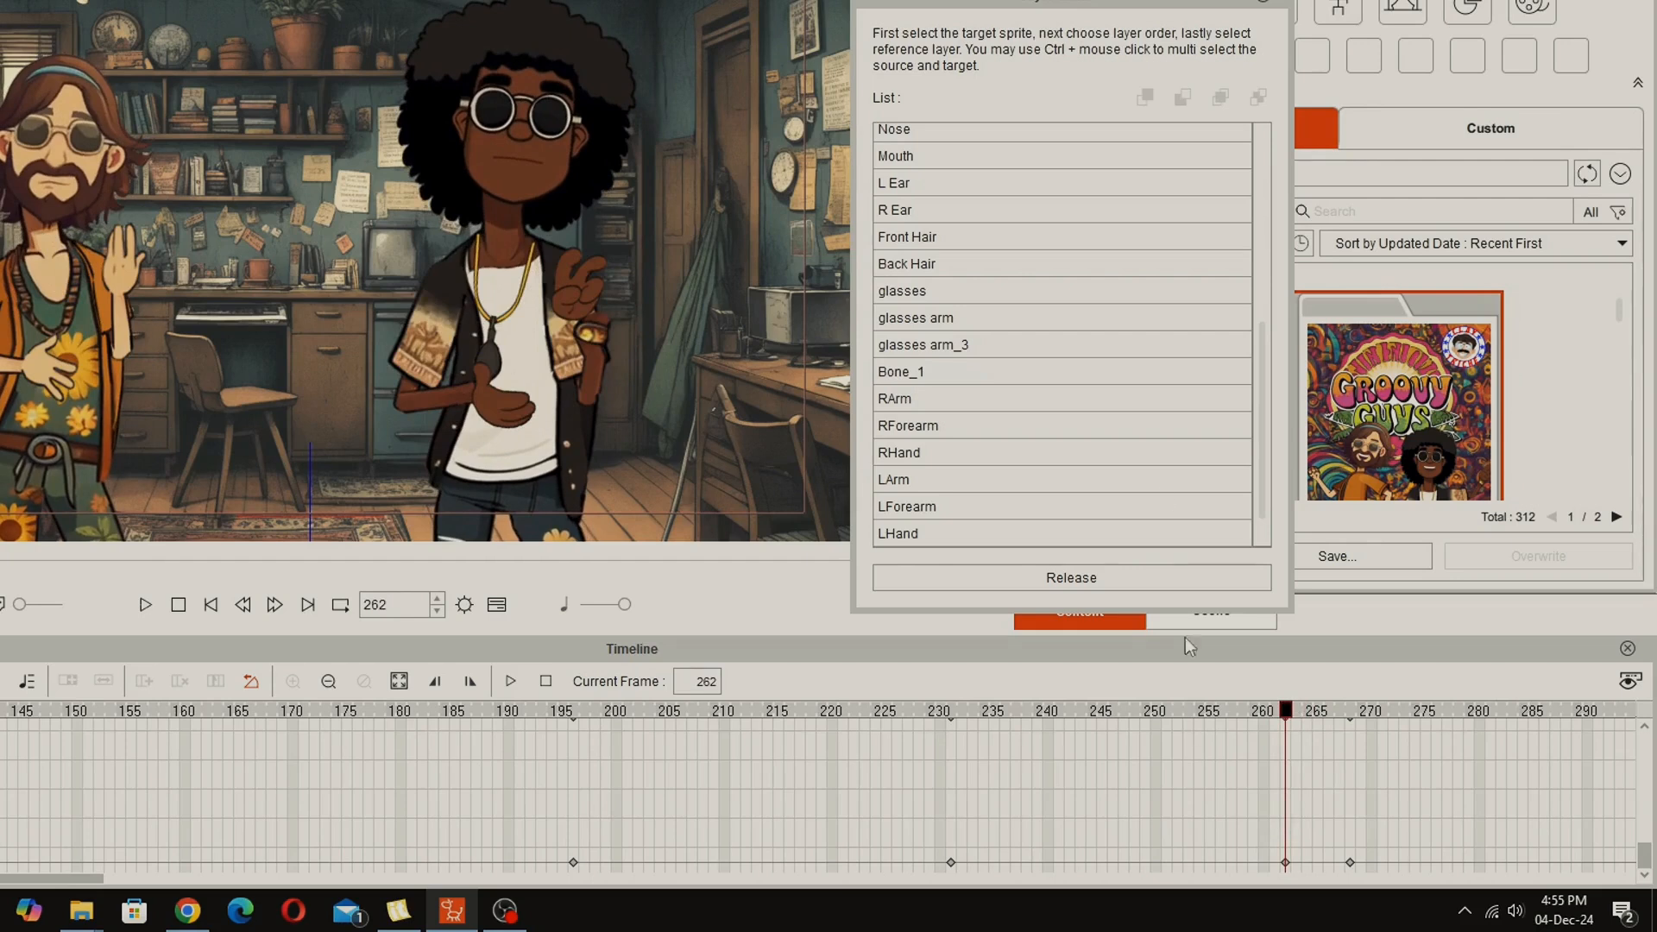
drag(1644, 862, 1650, 803)
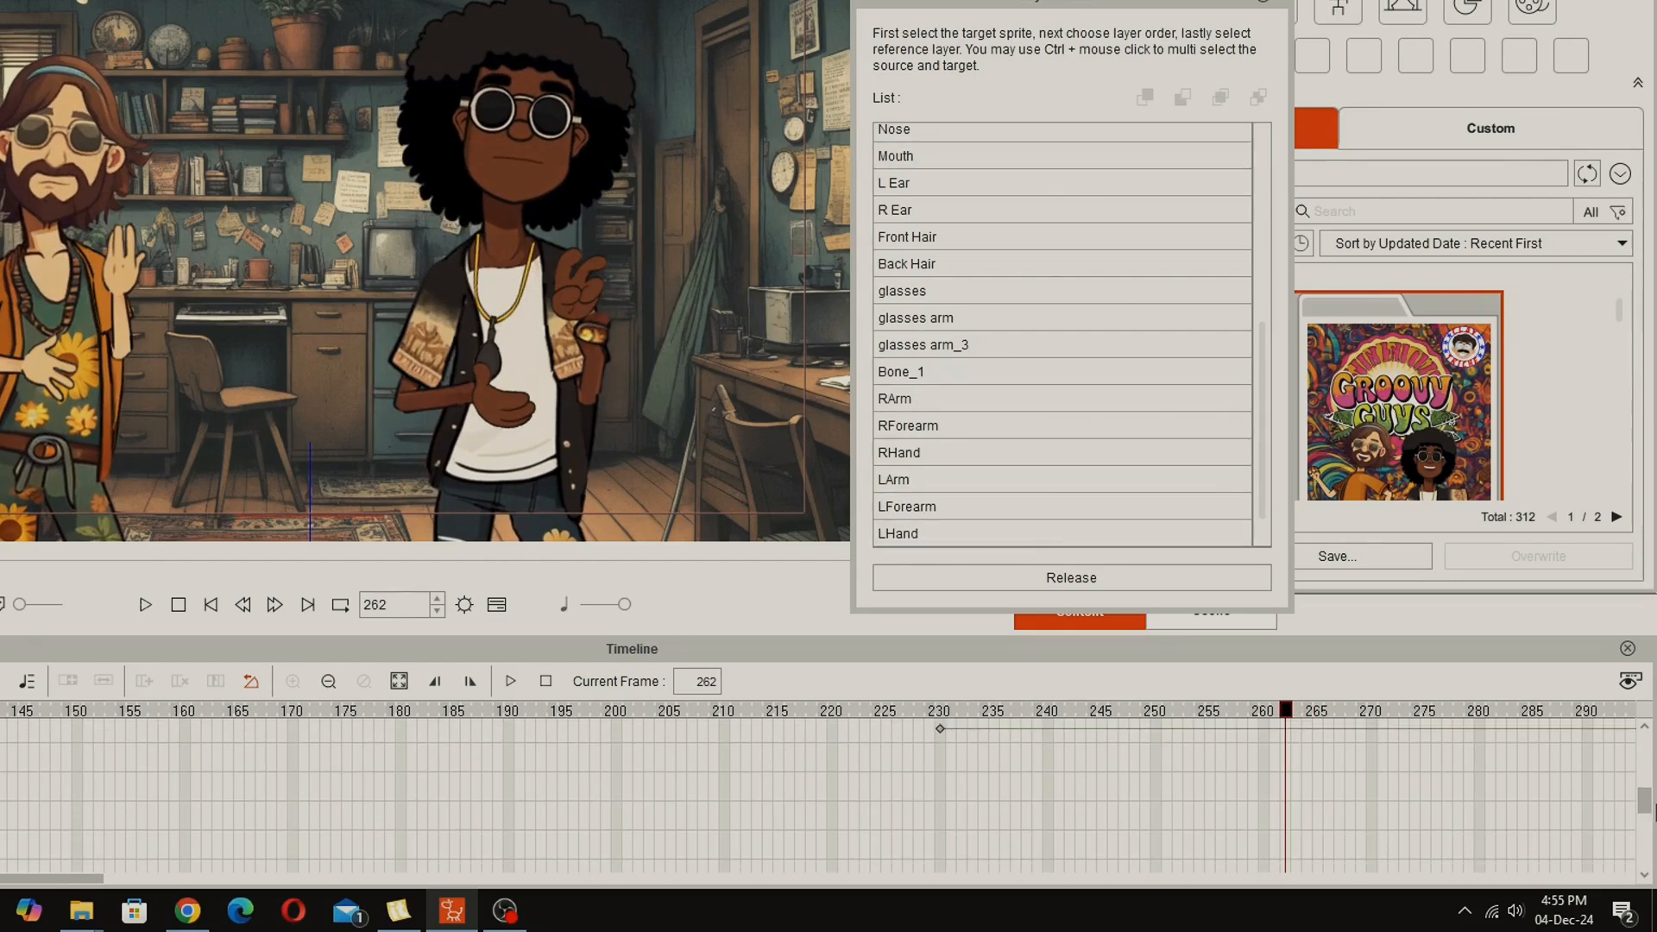
scroll(1289, 760, up, 1)
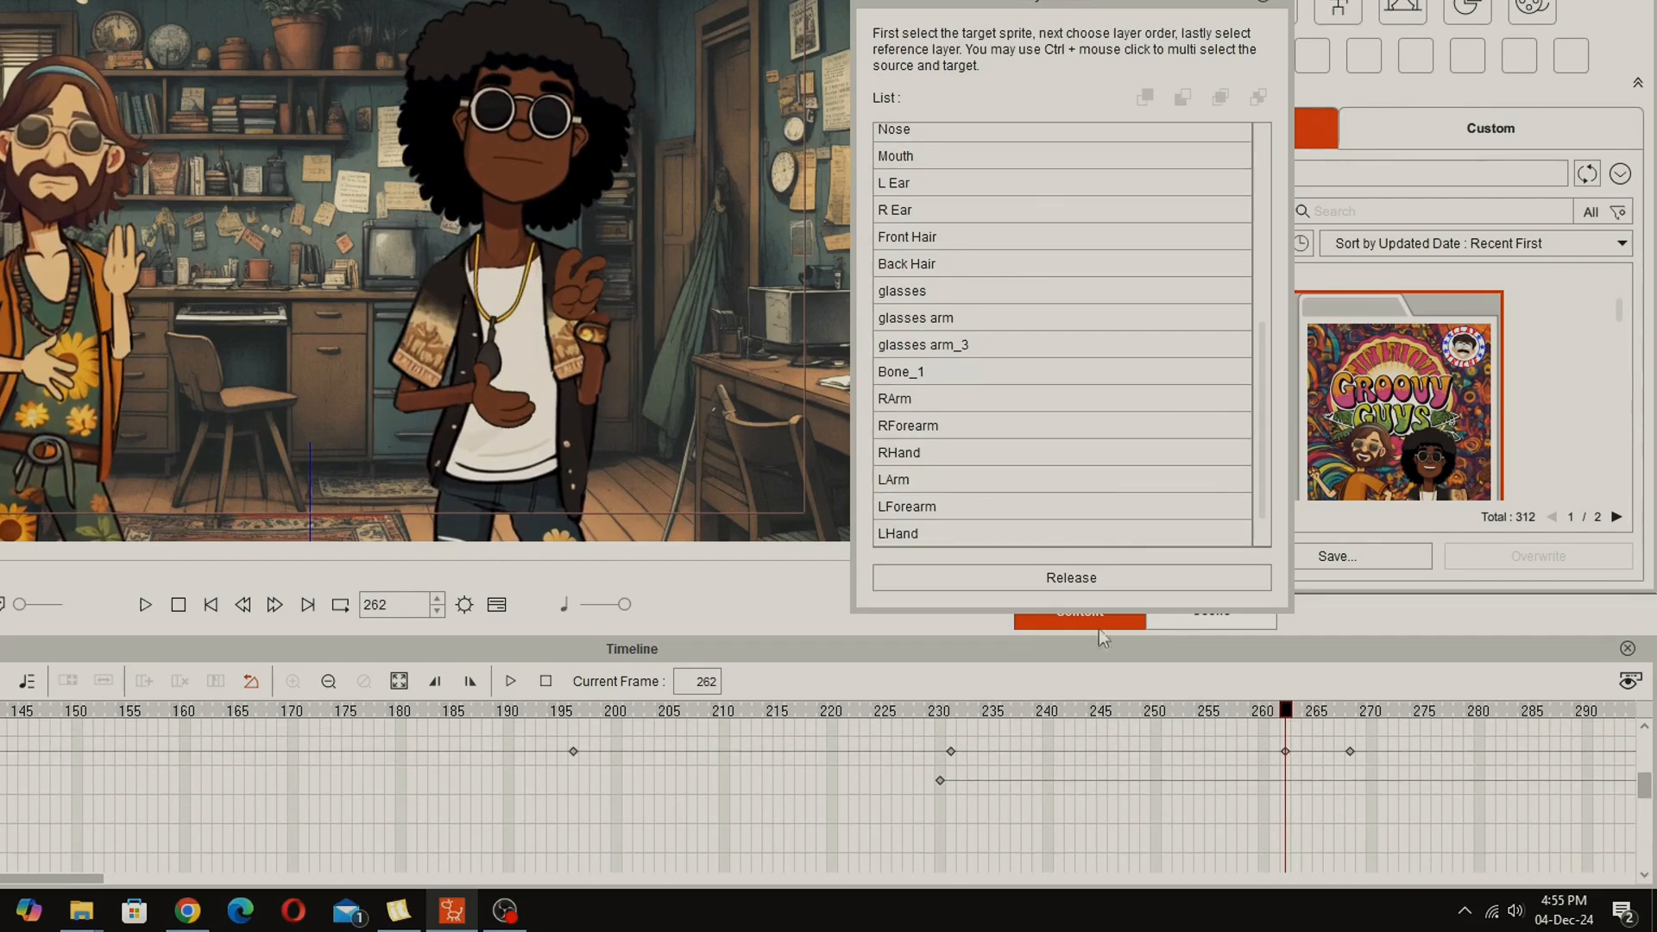
click(1070, 577)
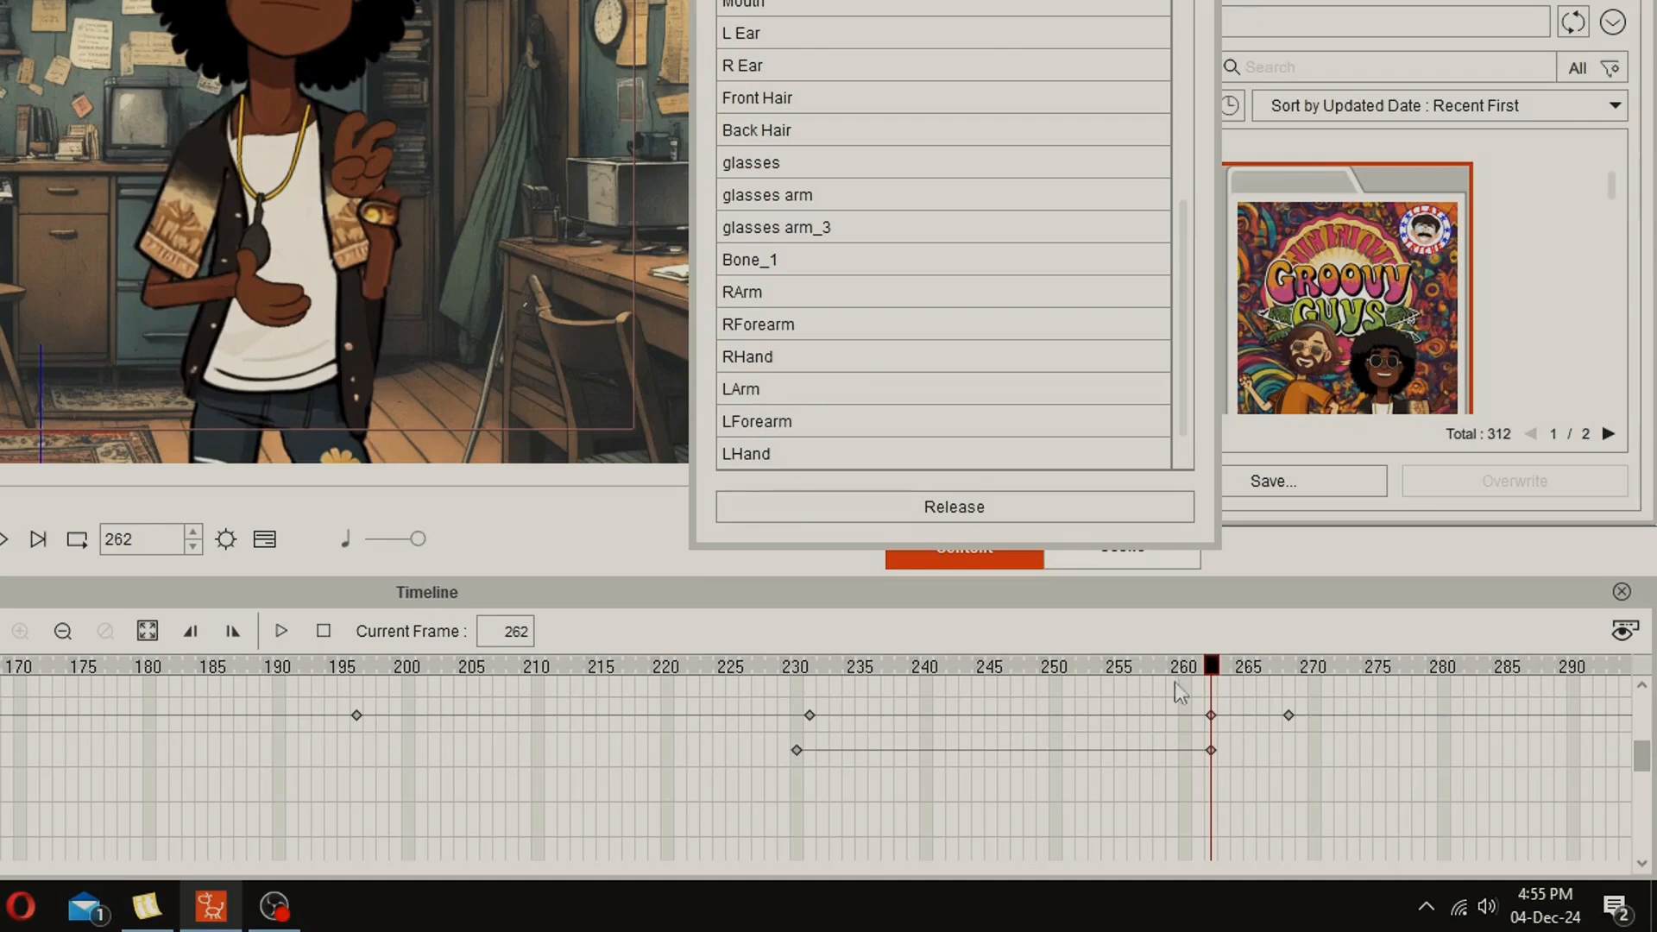
Step: Scrub between frames 230 and 262 to check the hand layering, and close the Layer Editor at frame 200
click(806, 672)
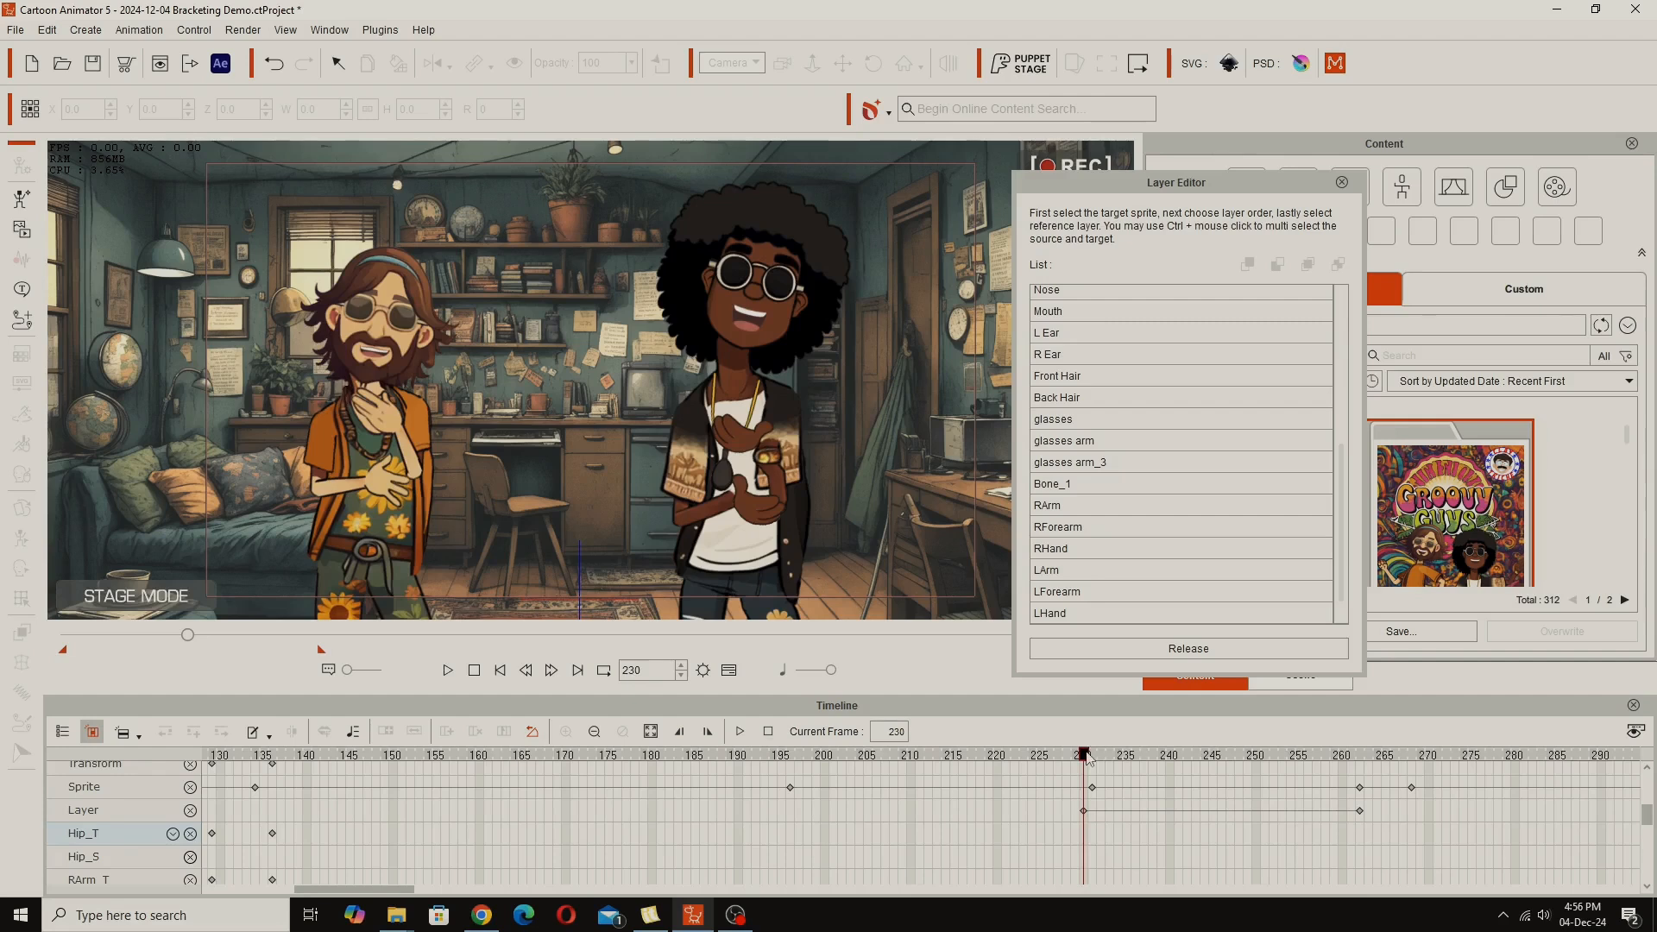
drag(798, 666, 1279, 670)
drag(1405, 758, 824, 768)
click(1341, 182)
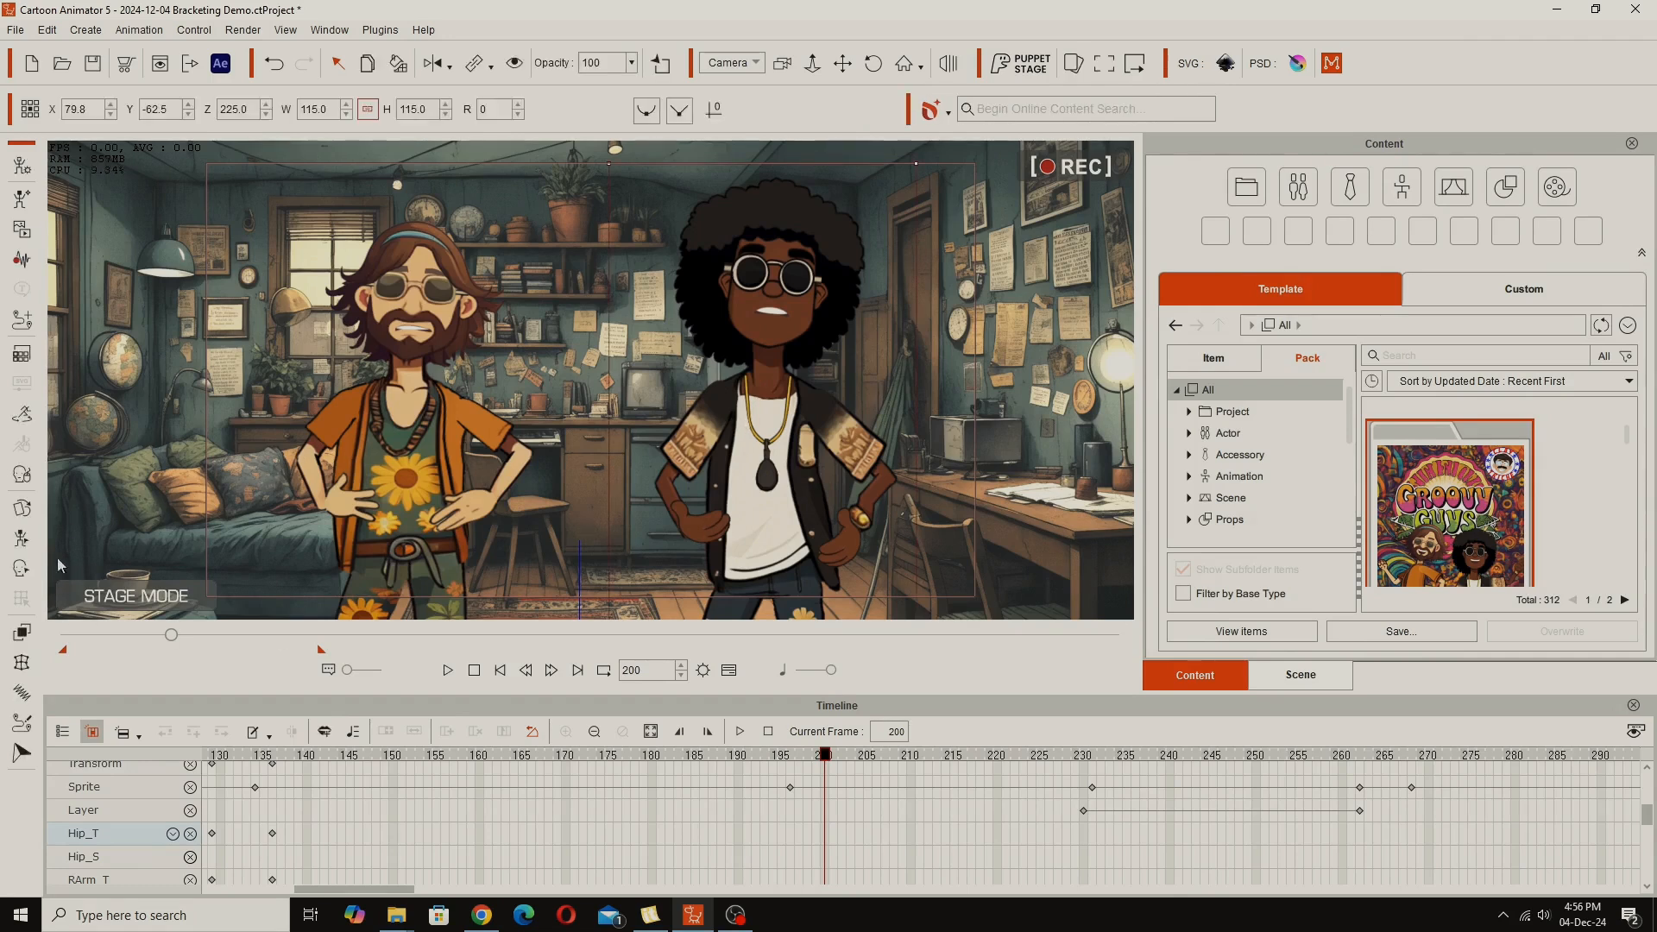
Step: Open the 2D Motion Key Editor for the character, set the bone display size to 10 and hide the bones
click(22, 566)
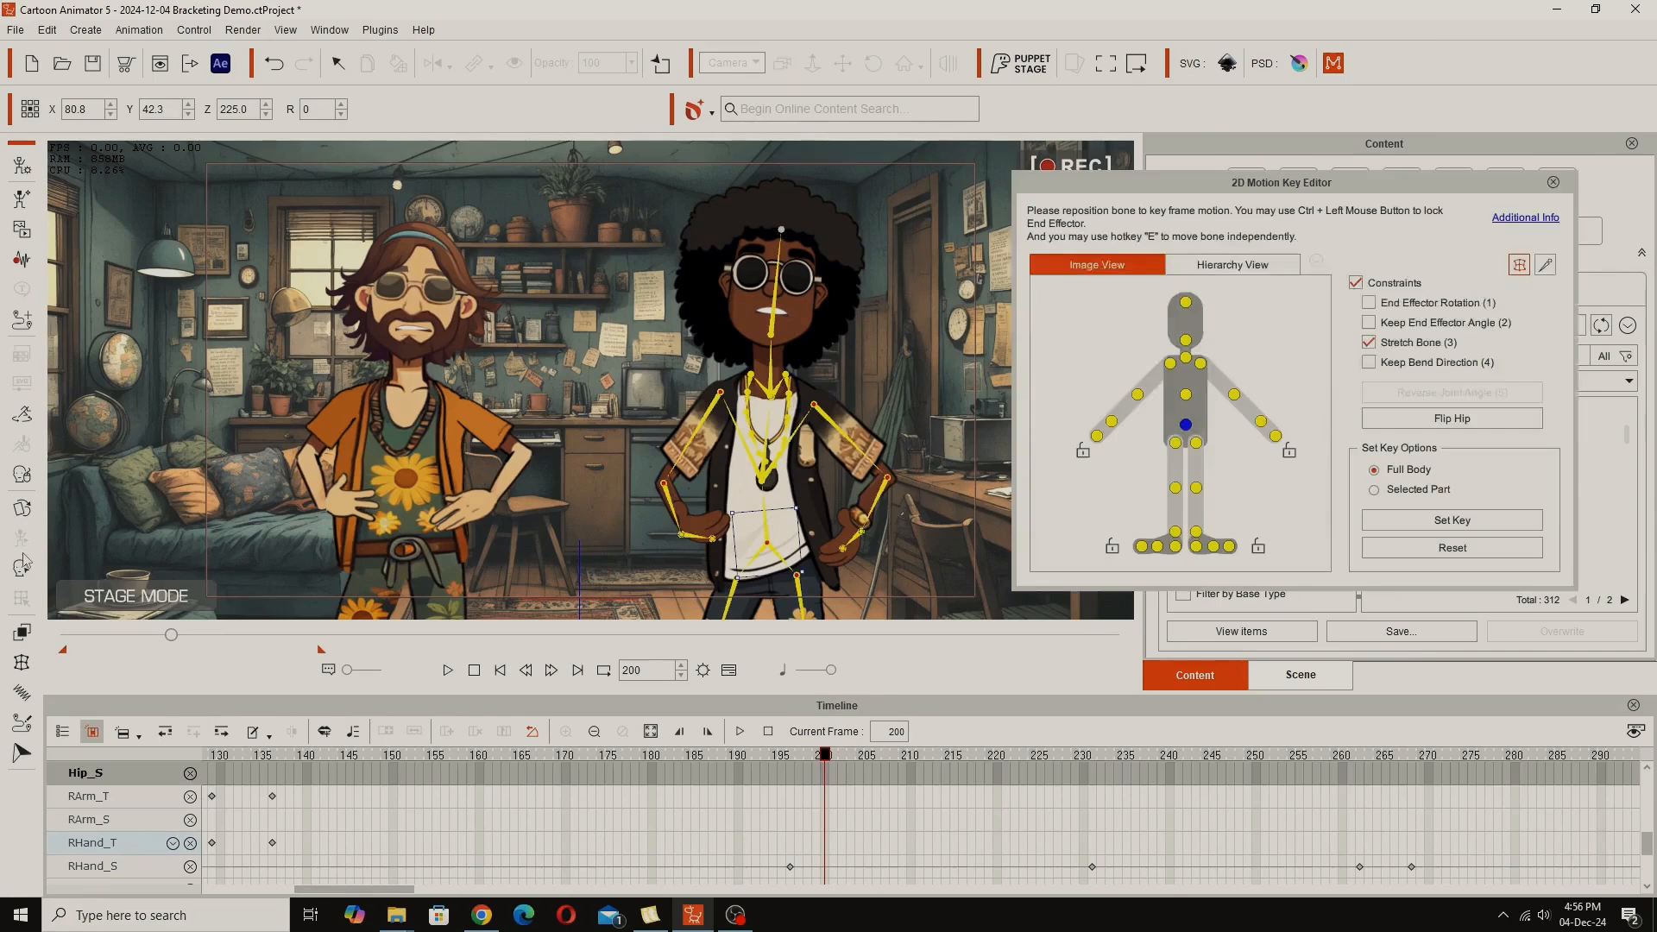
mouse_move(825, 755)
mouse_down()
mouse_move(651, 763)
mouse_move(831, 775)
mouse_up()
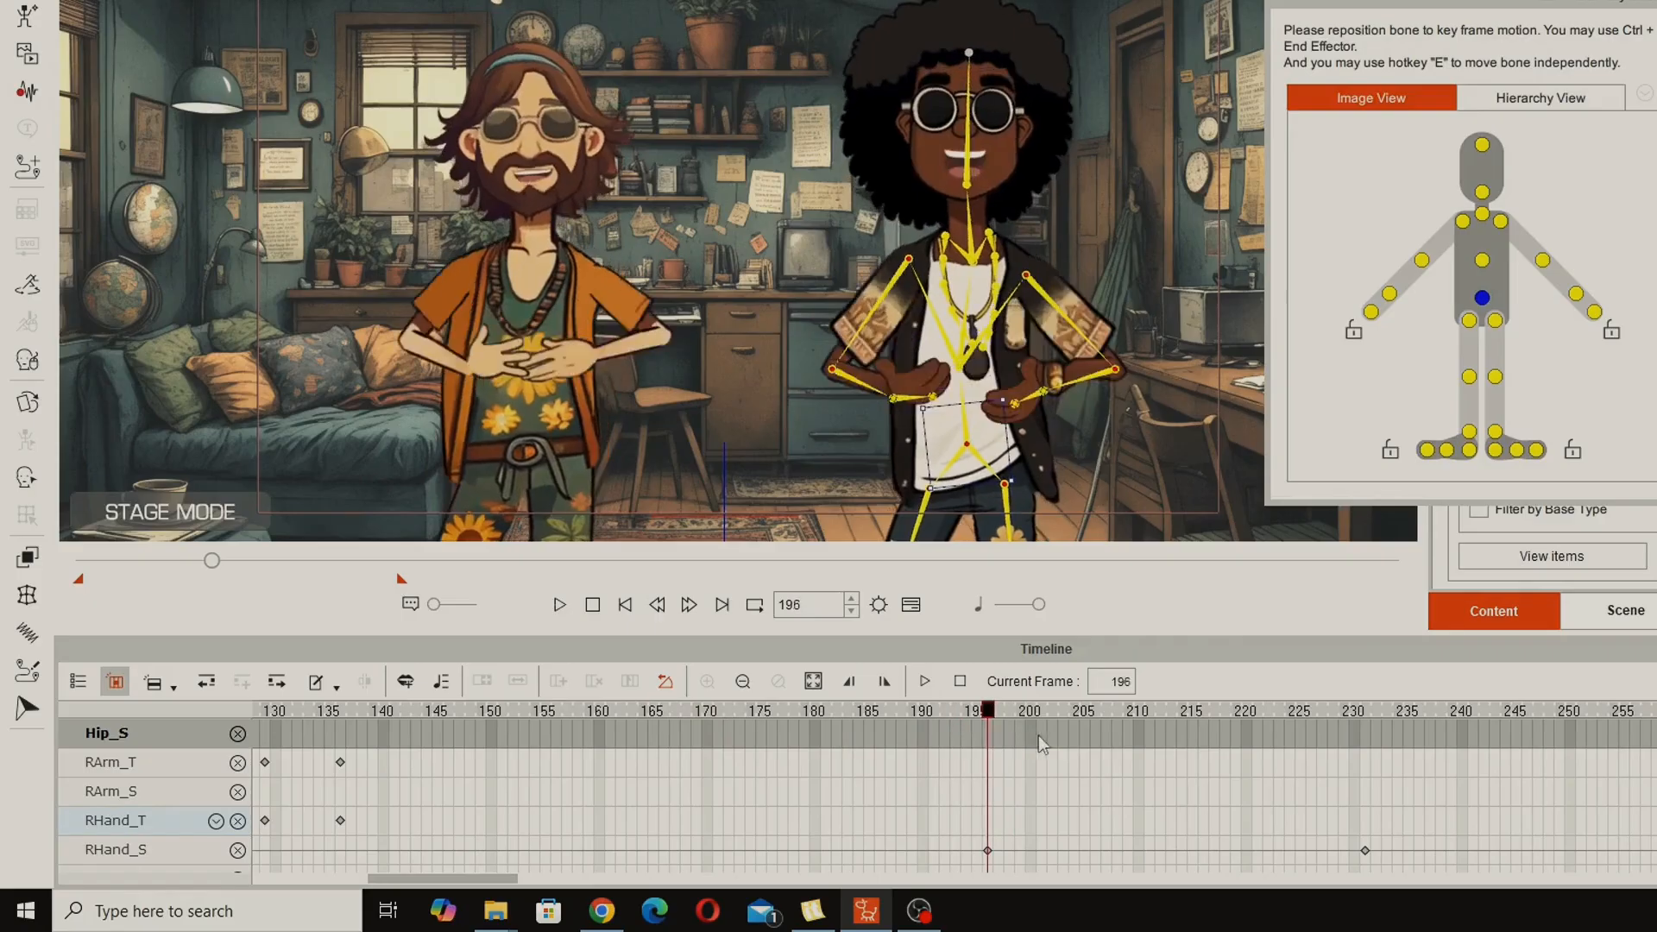
drag(1039, 736, 1386, 759)
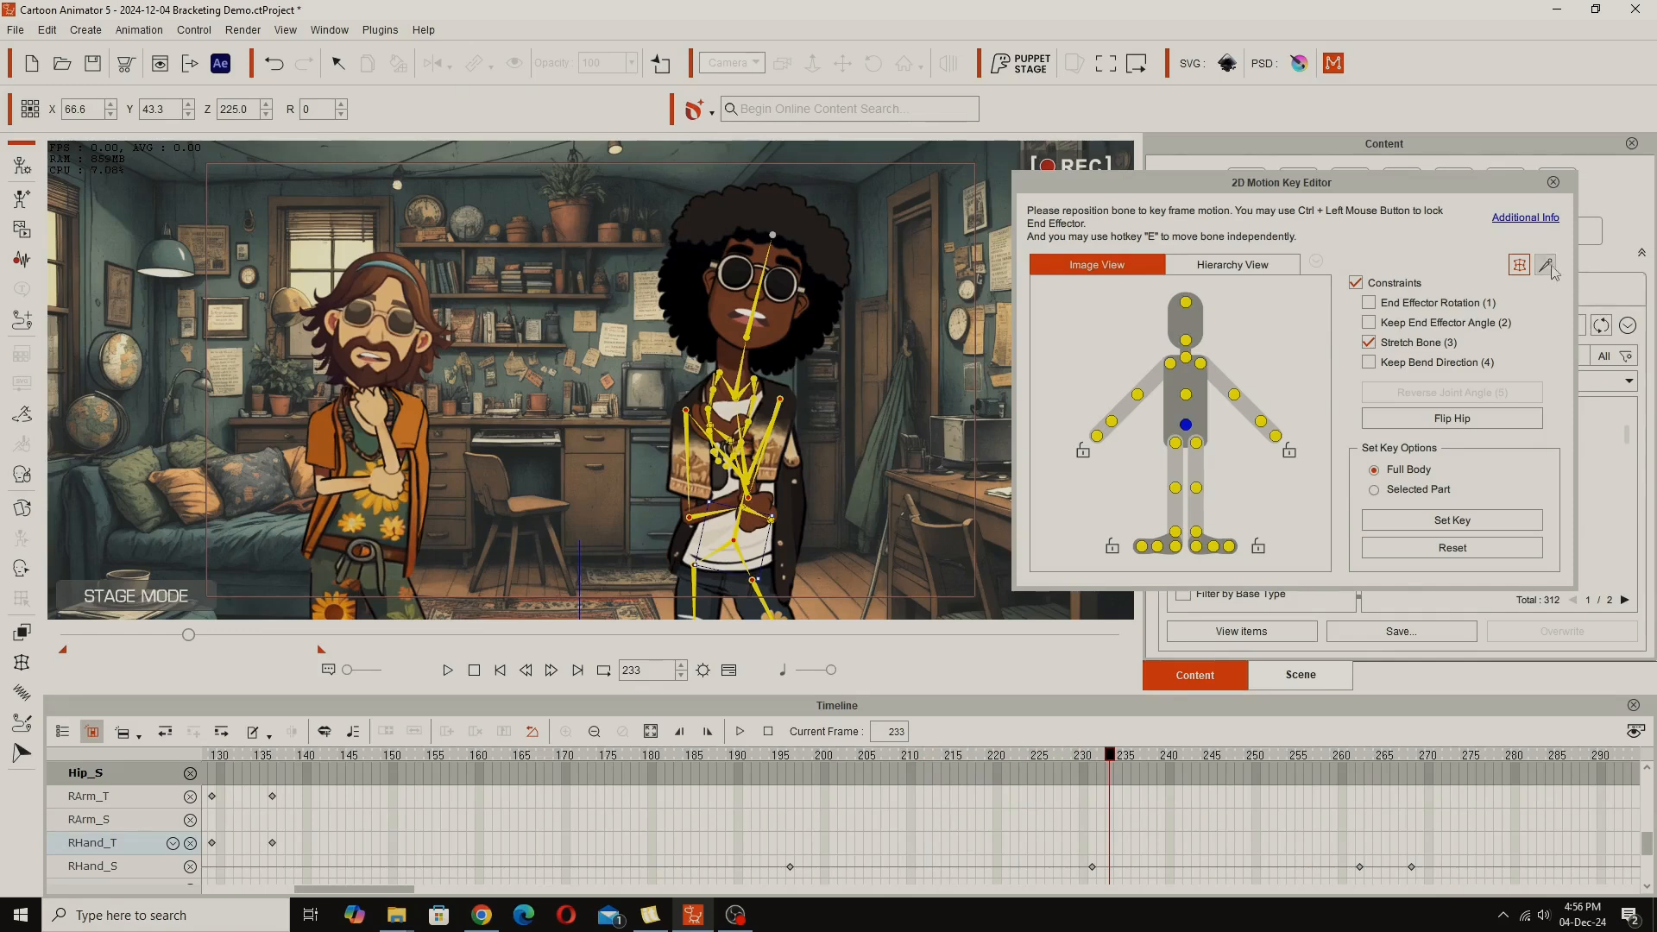
click(1544, 266)
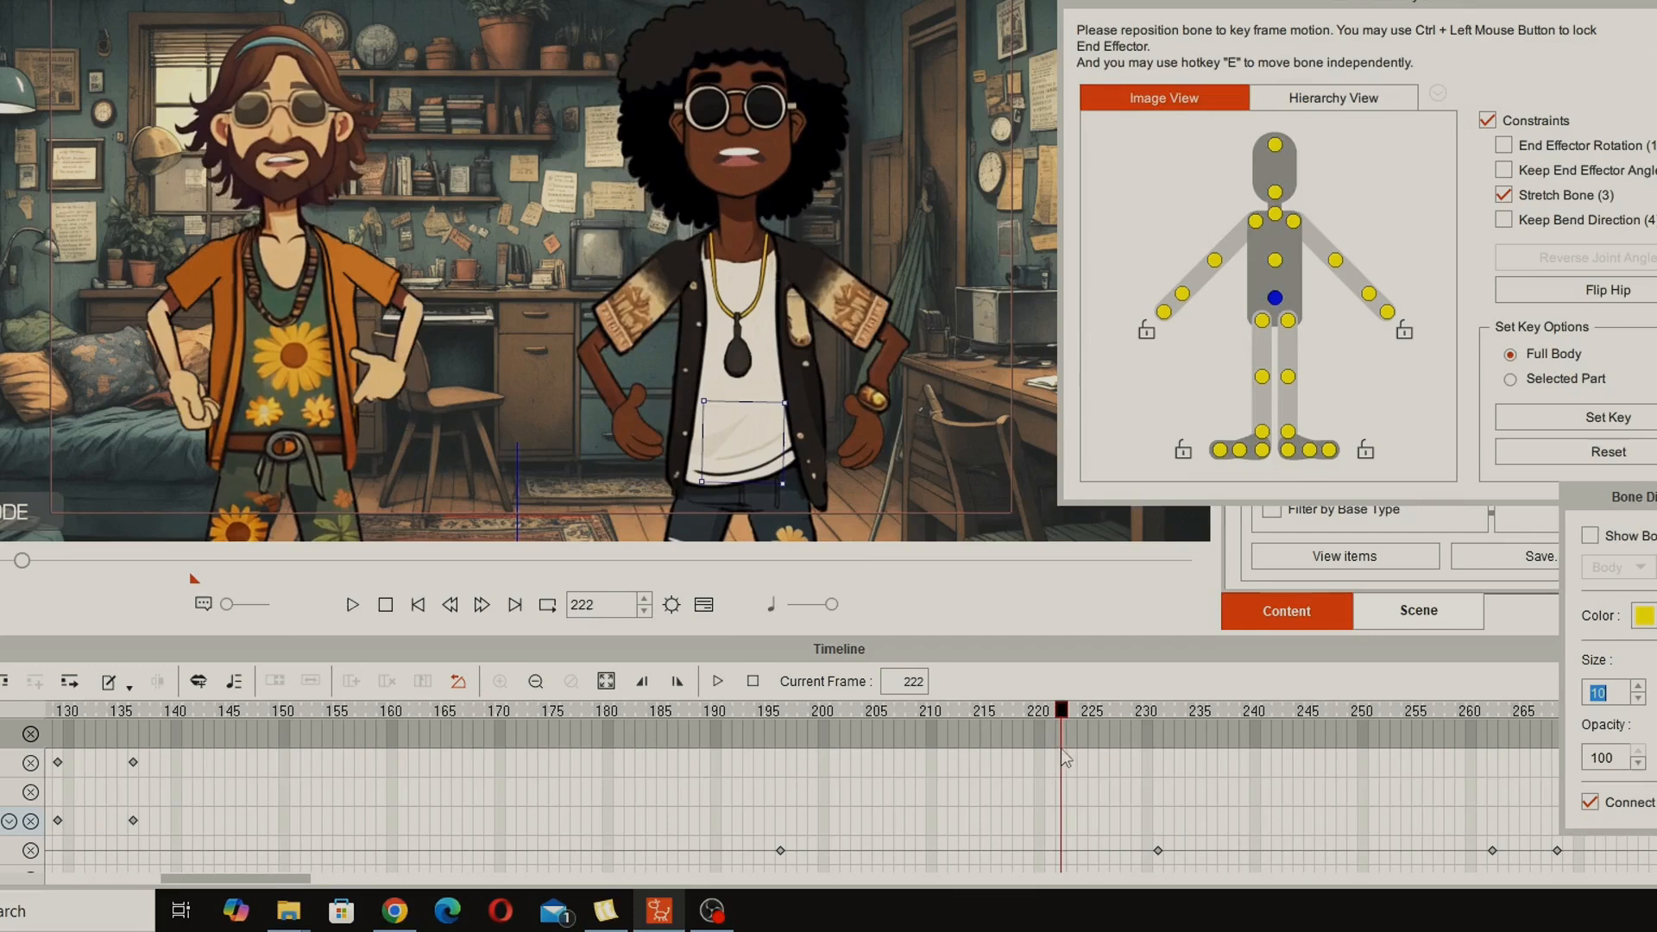
Step: Set full-body motion keys at frames 228 and 275 to bracket the crossed-arm section
drag(1068, 760, 1131, 770)
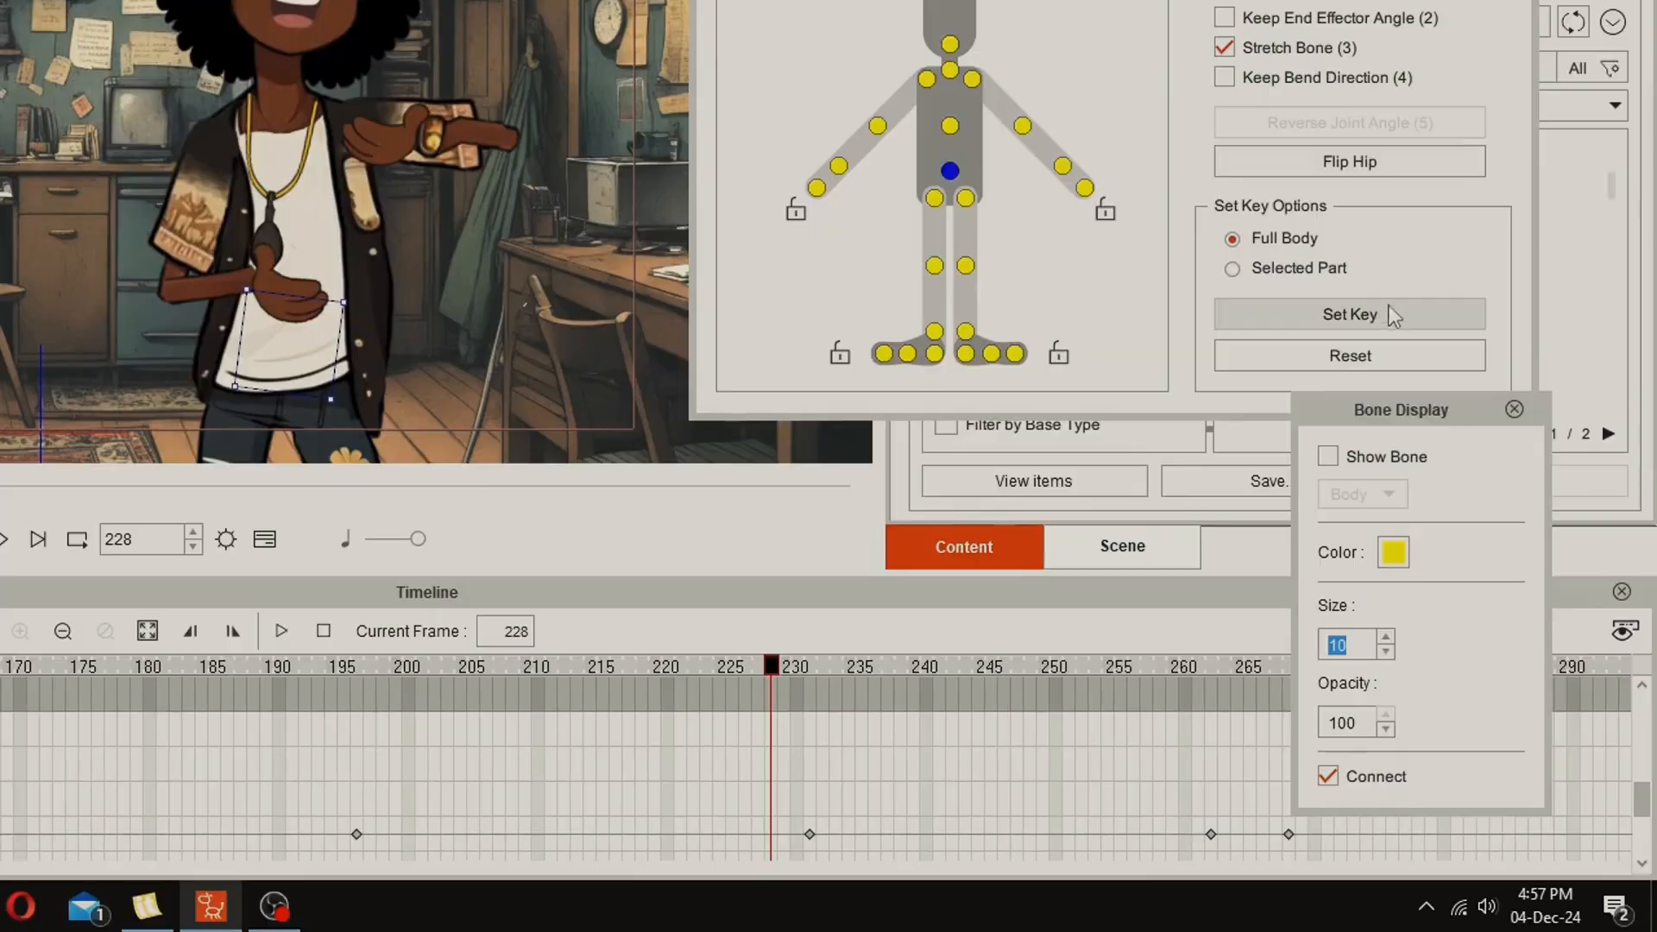
click(1365, 315)
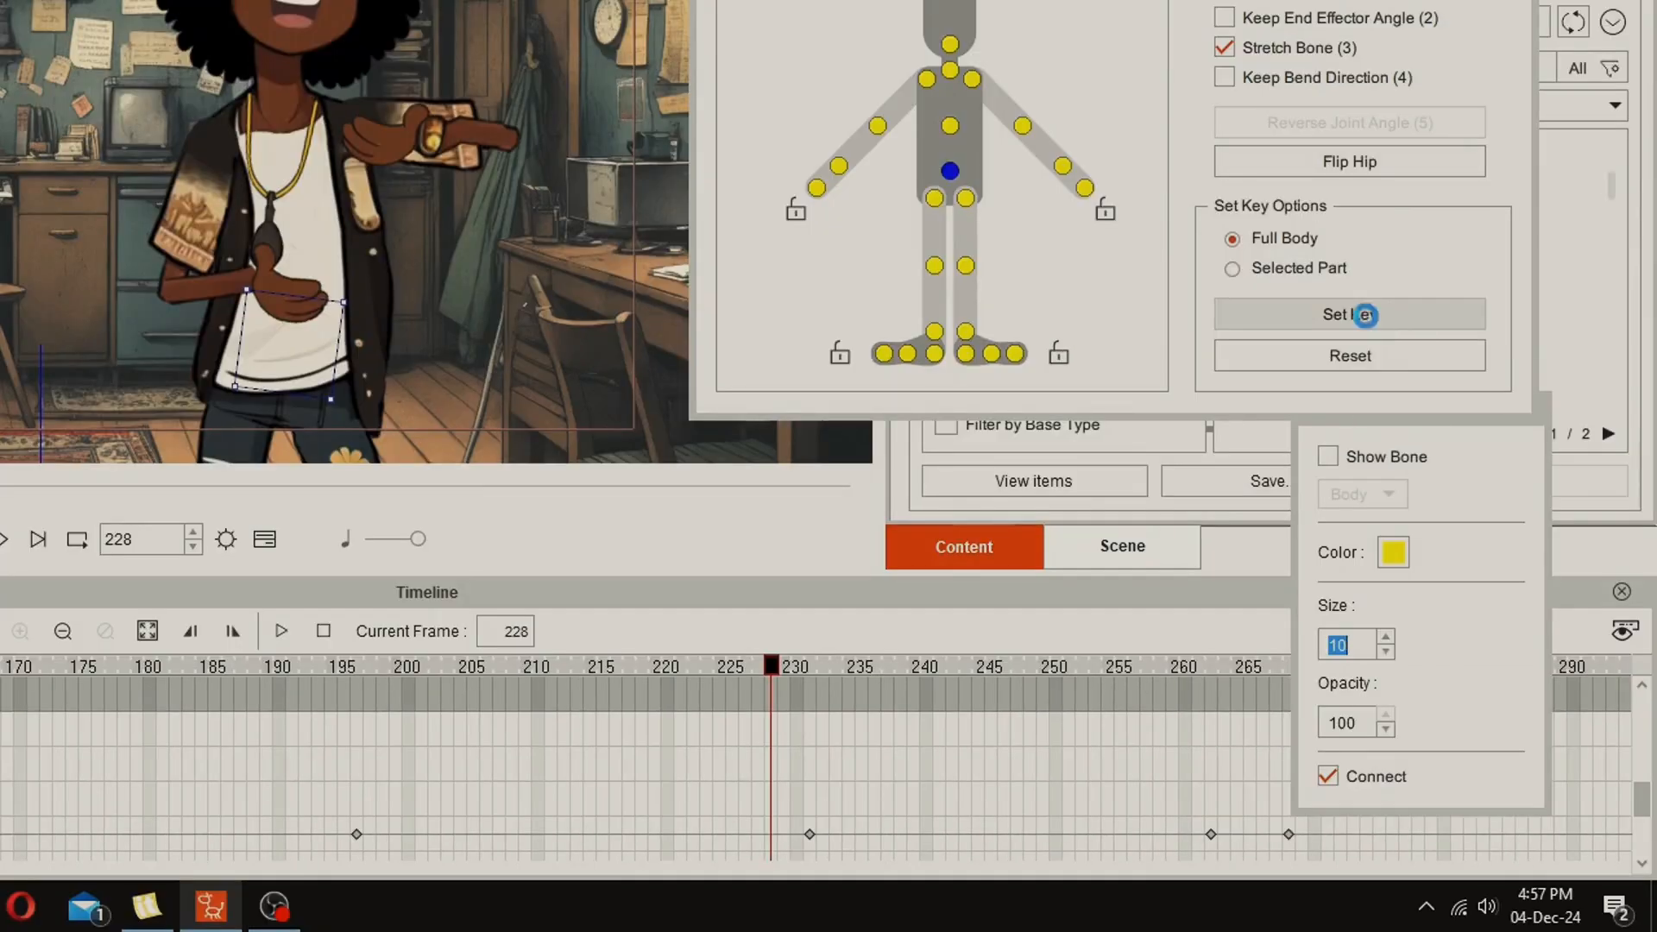
drag(411, 889, 479, 897)
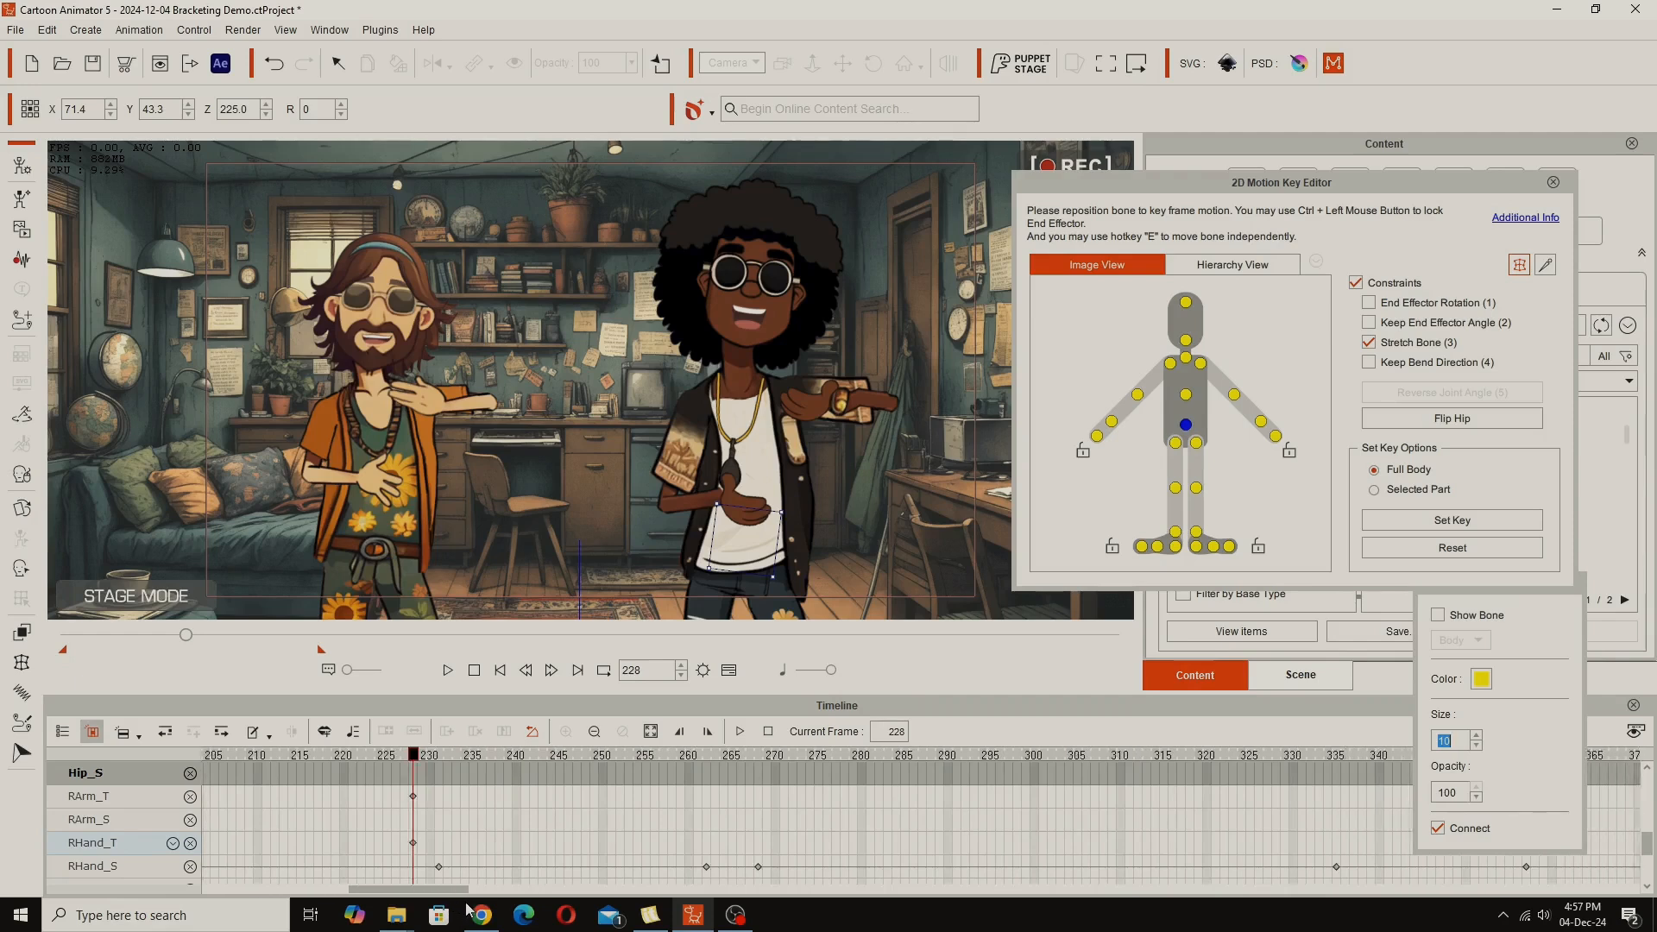
drag(364, 757, 572, 845)
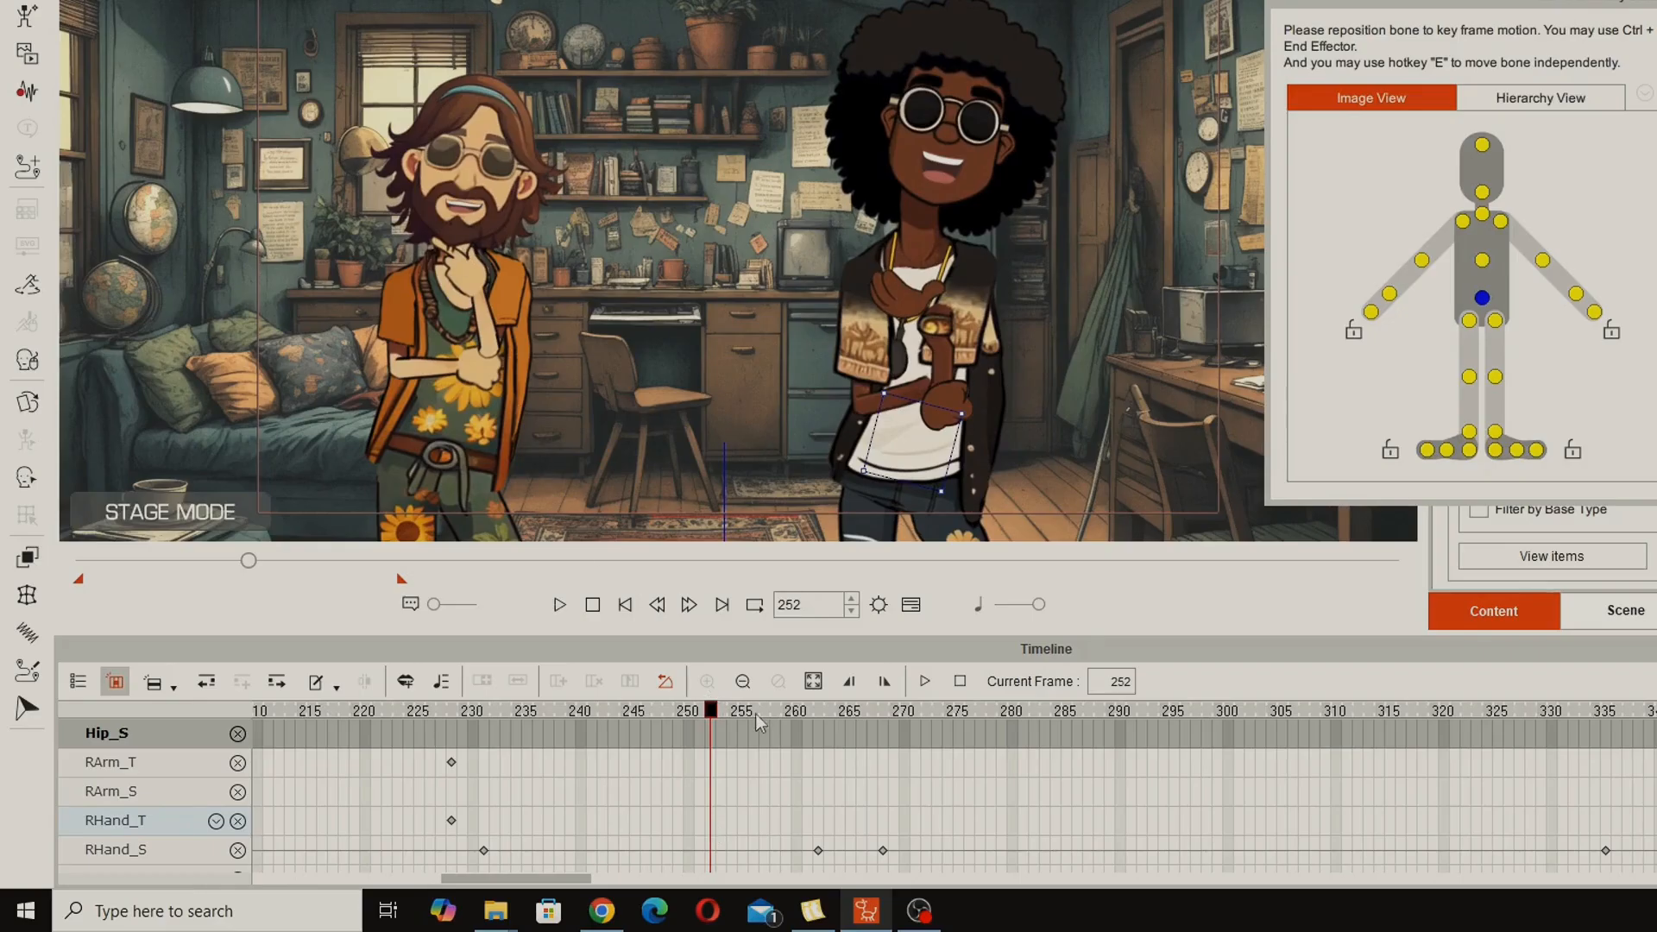
drag(716, 718, 1130, 863)
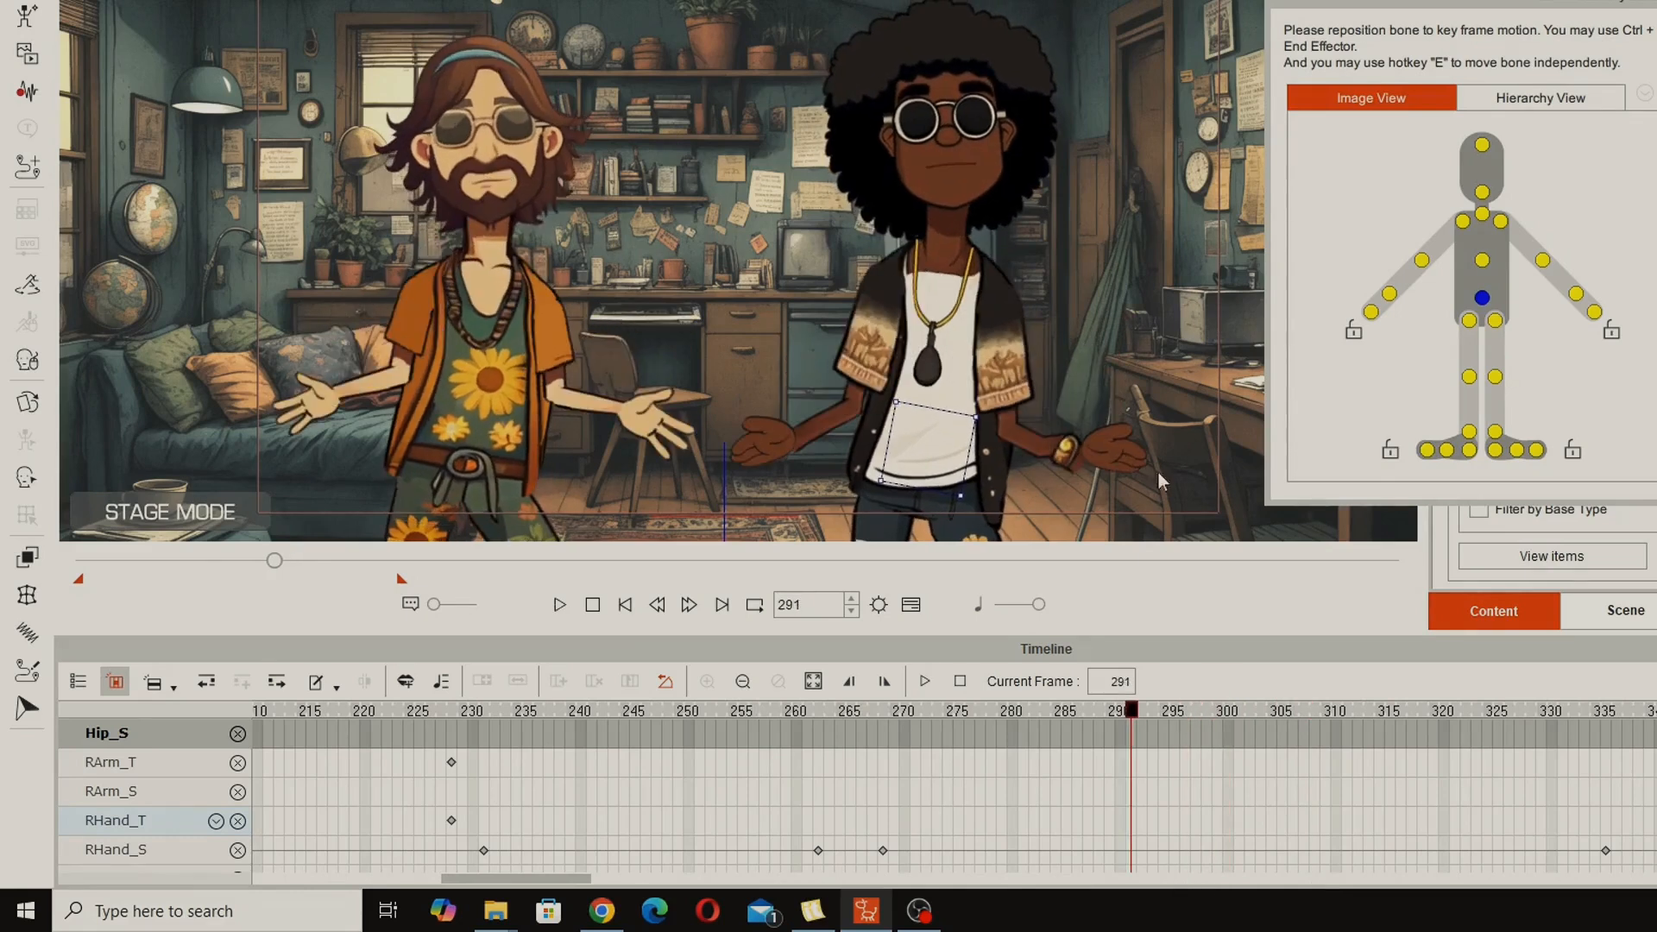
drag(1130, 711, 958, 712)
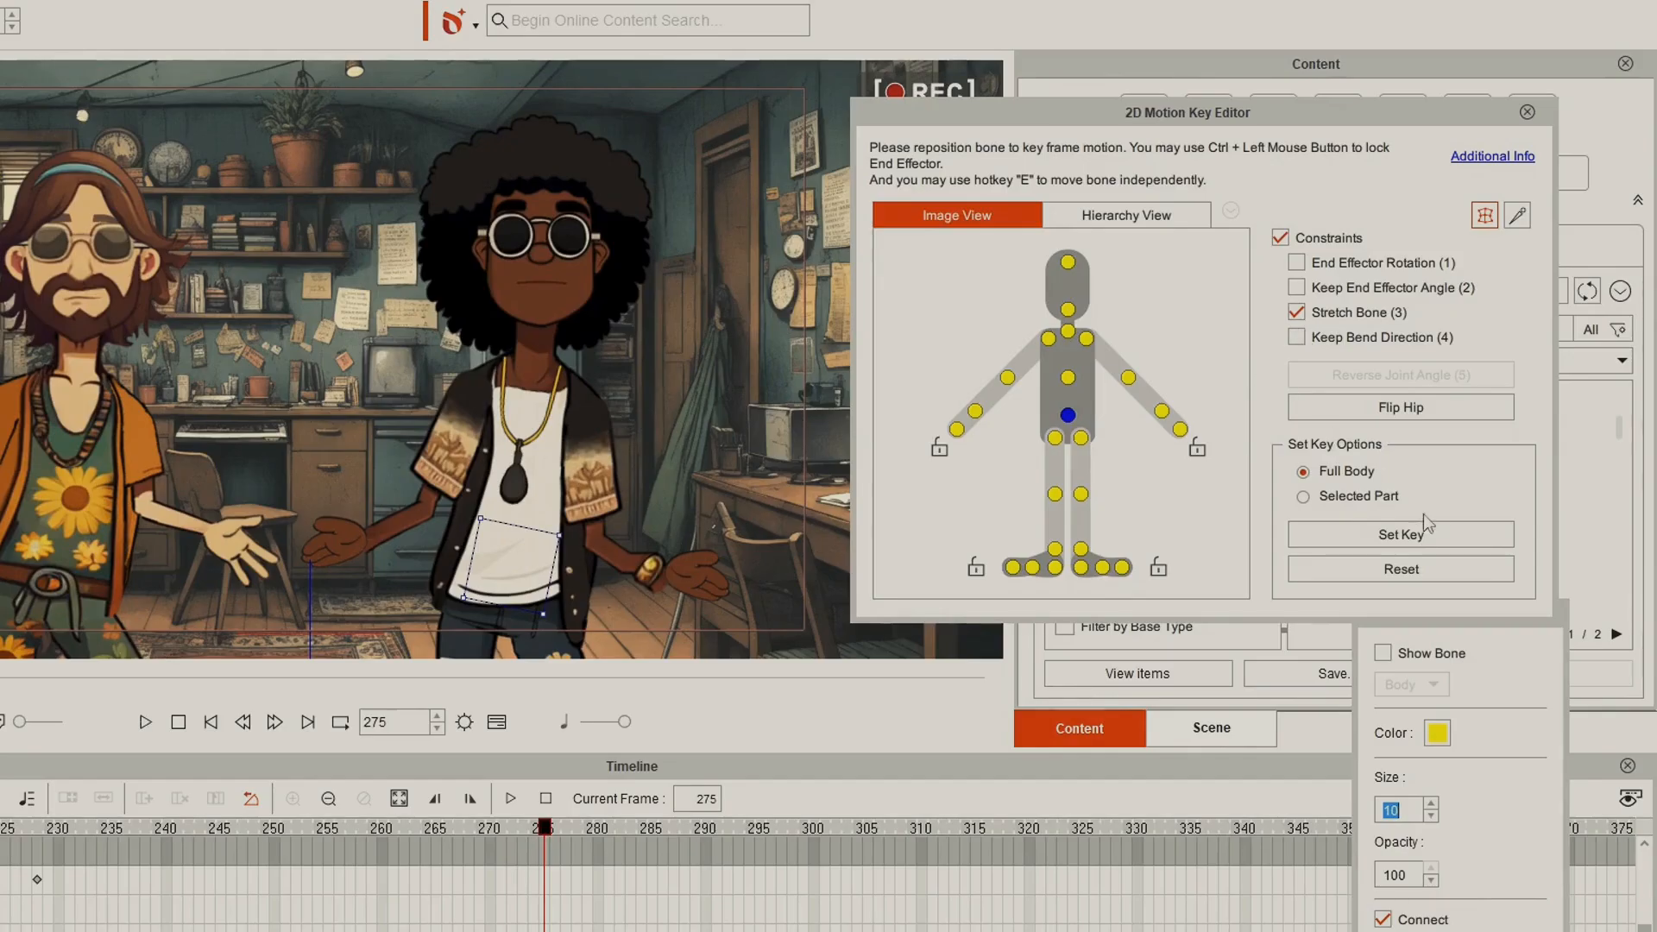
click(1401, 535)
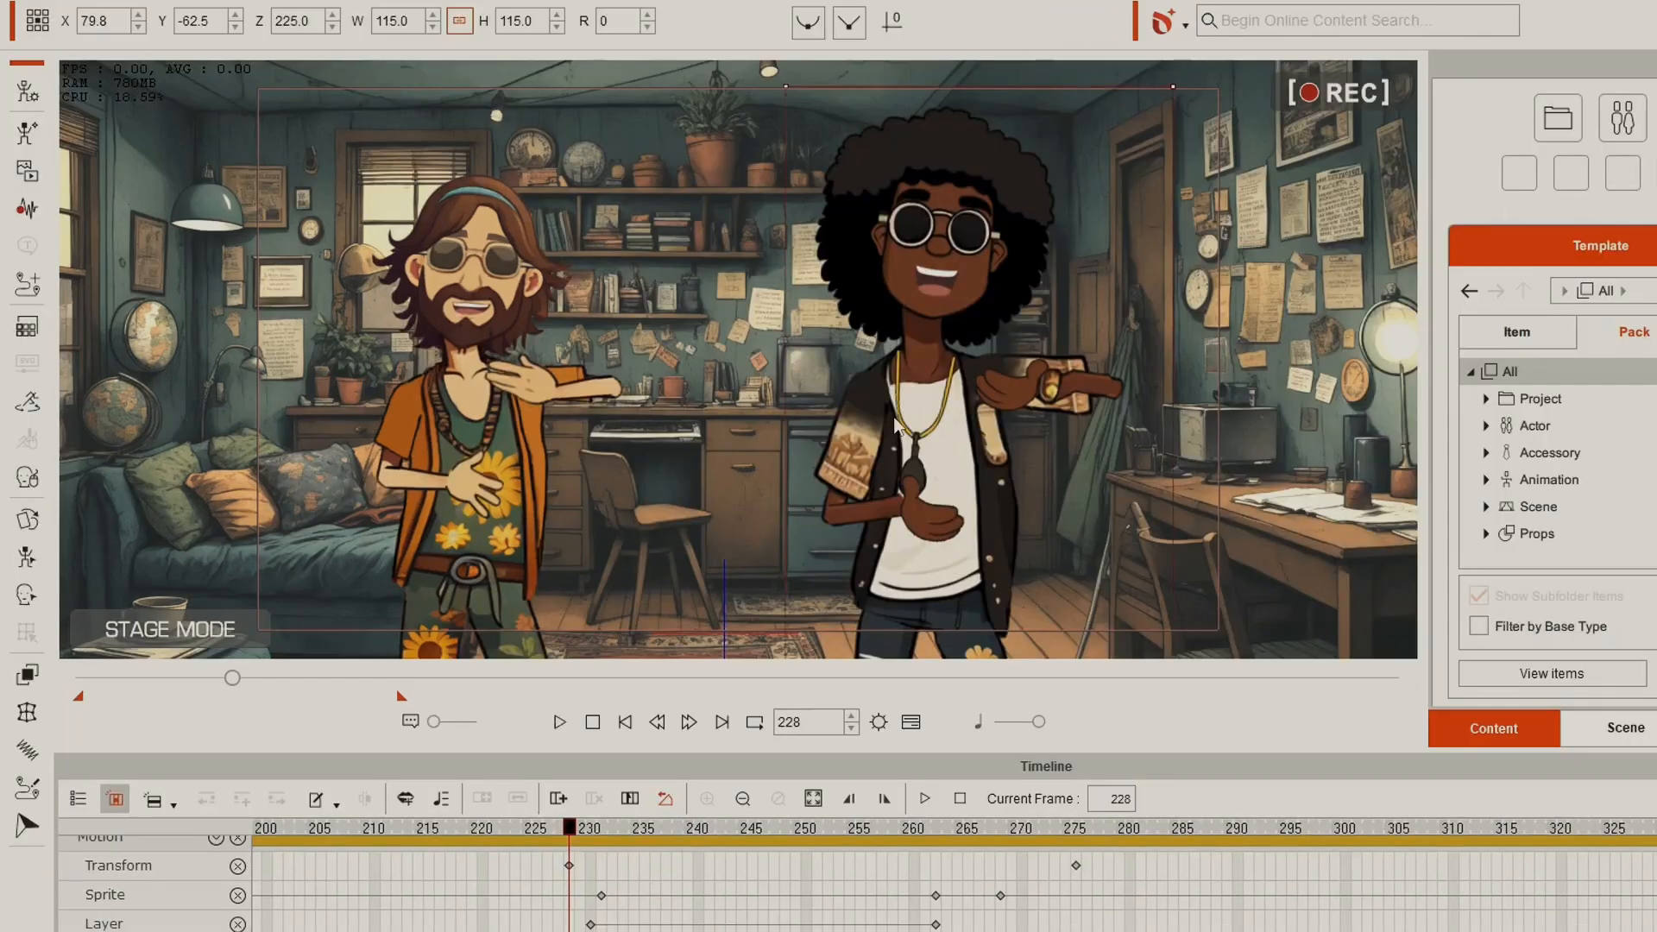
Step: Reopen the 2D Motion Key Editor at frame 228, move it clear of the stage, and scrub to the crossed-arm pose at frame 236
click(27, 556)
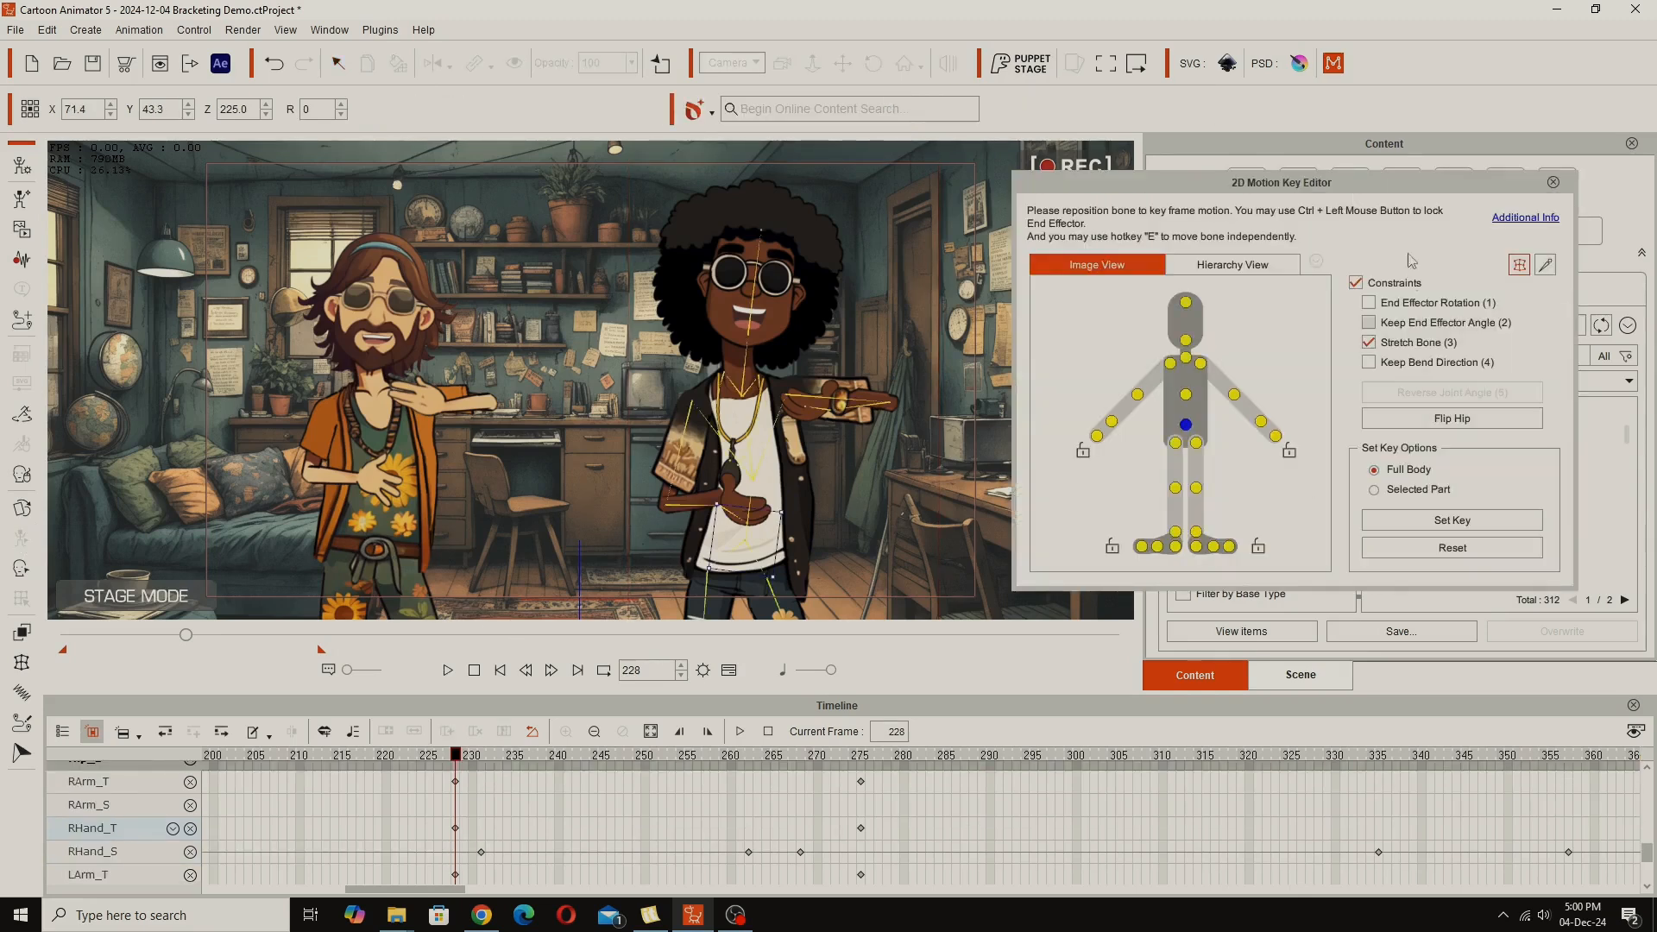
drag(1311, 178, 1323, 162)
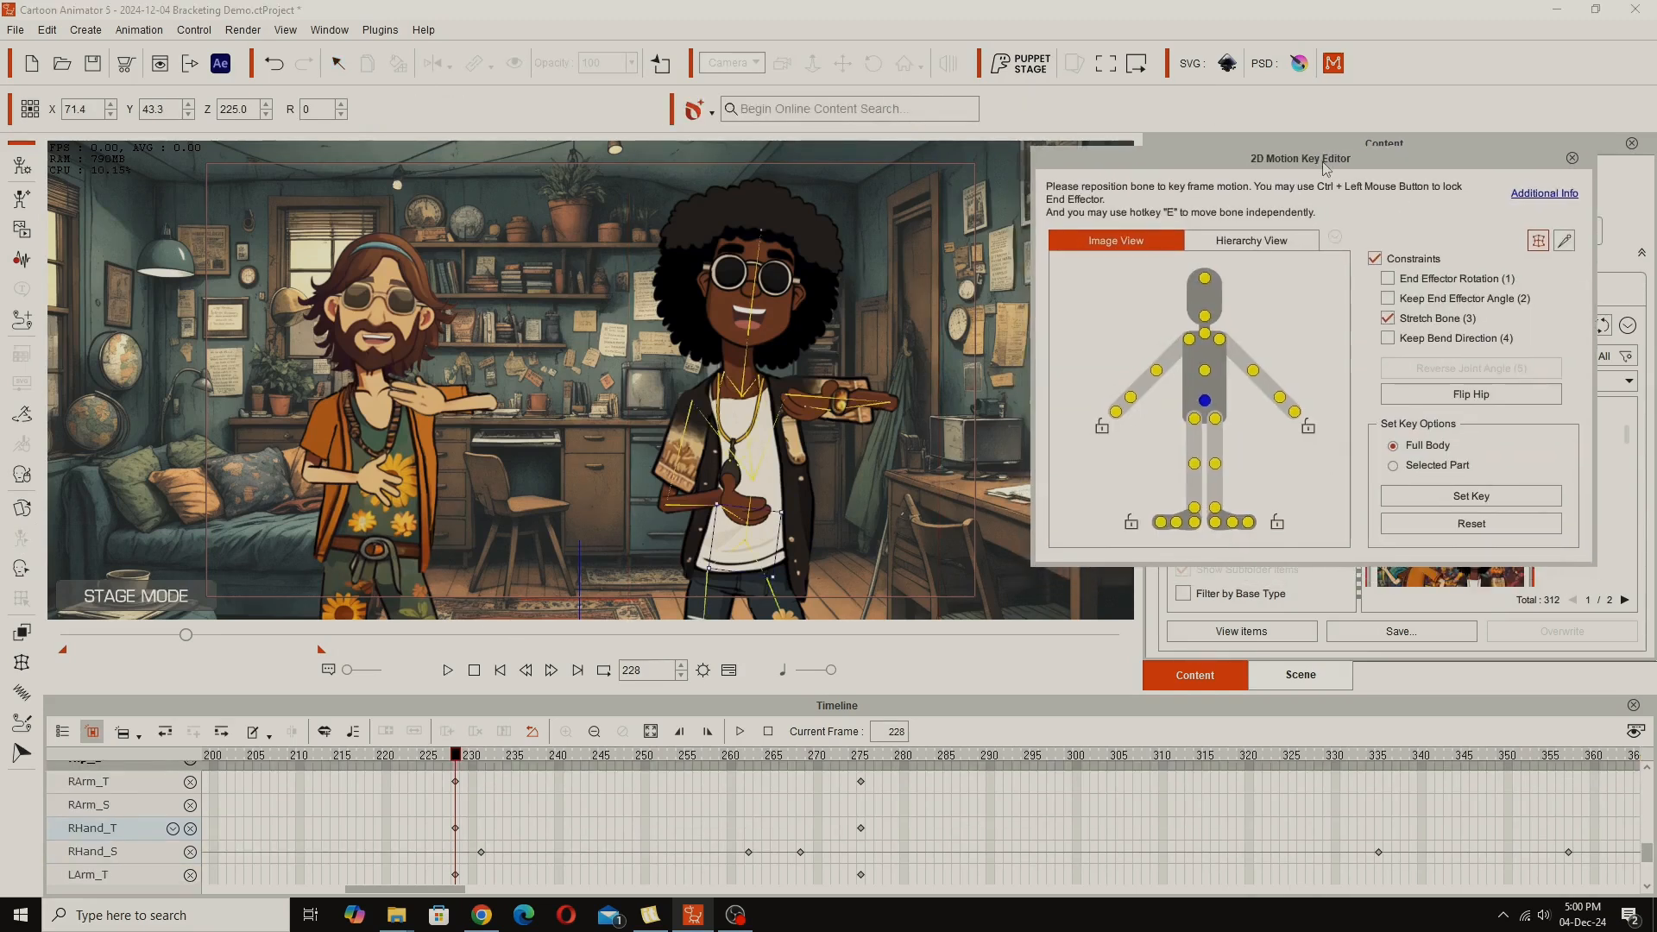
drag(458, 758, 490, 780)
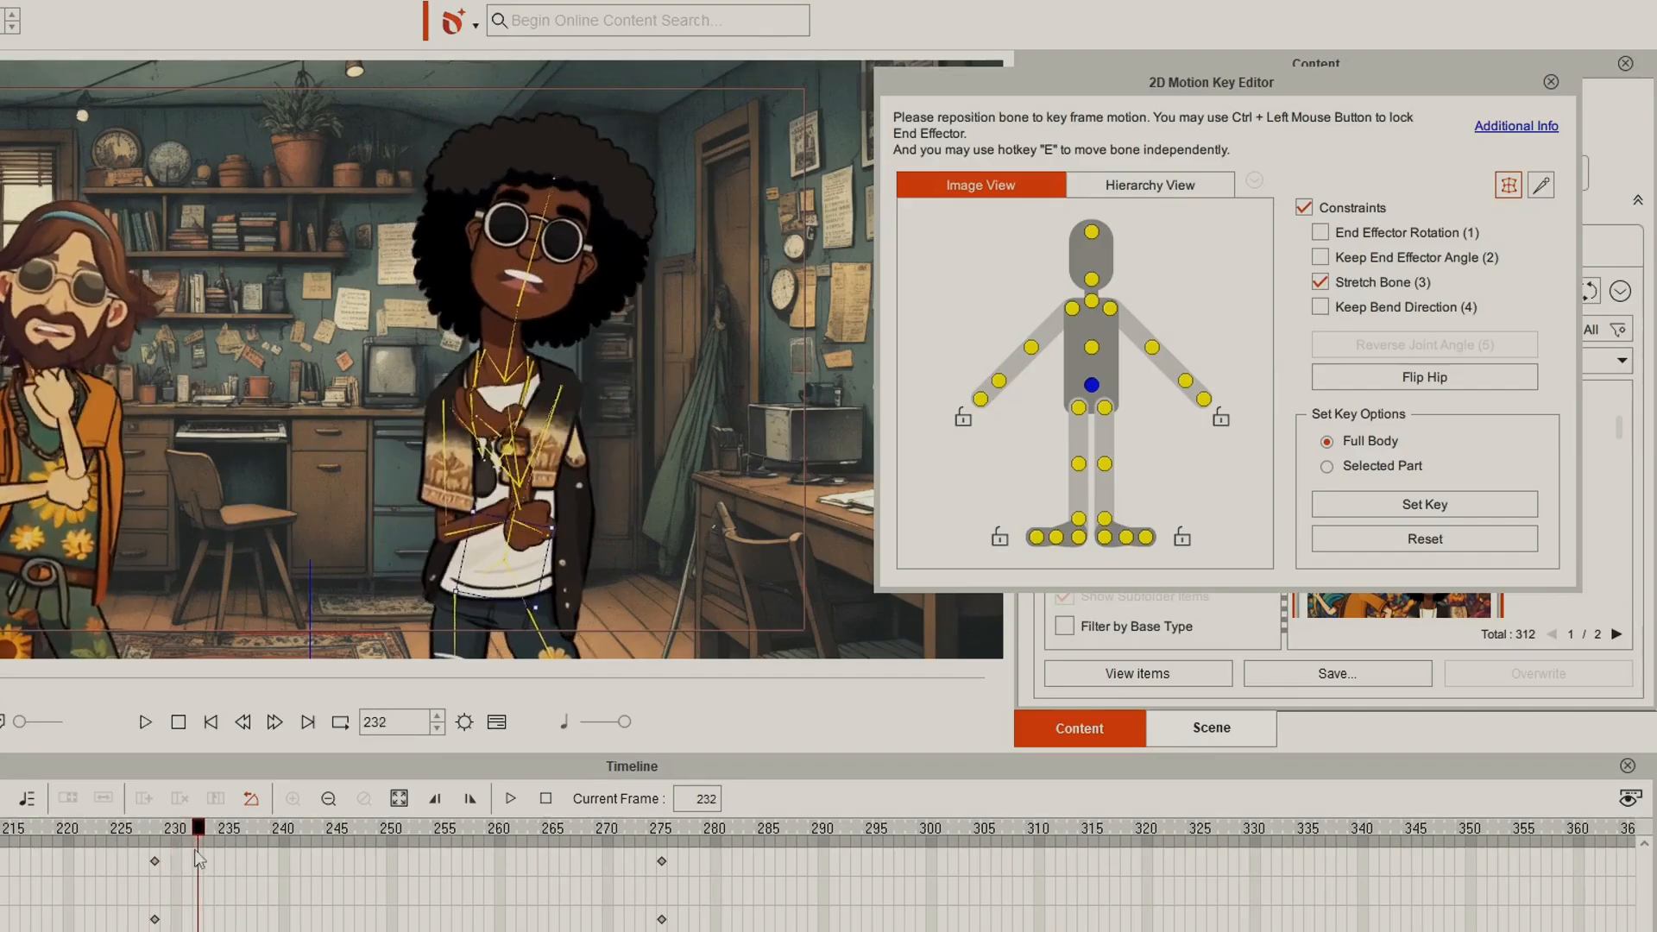
drag(198, 858, 225, 867)
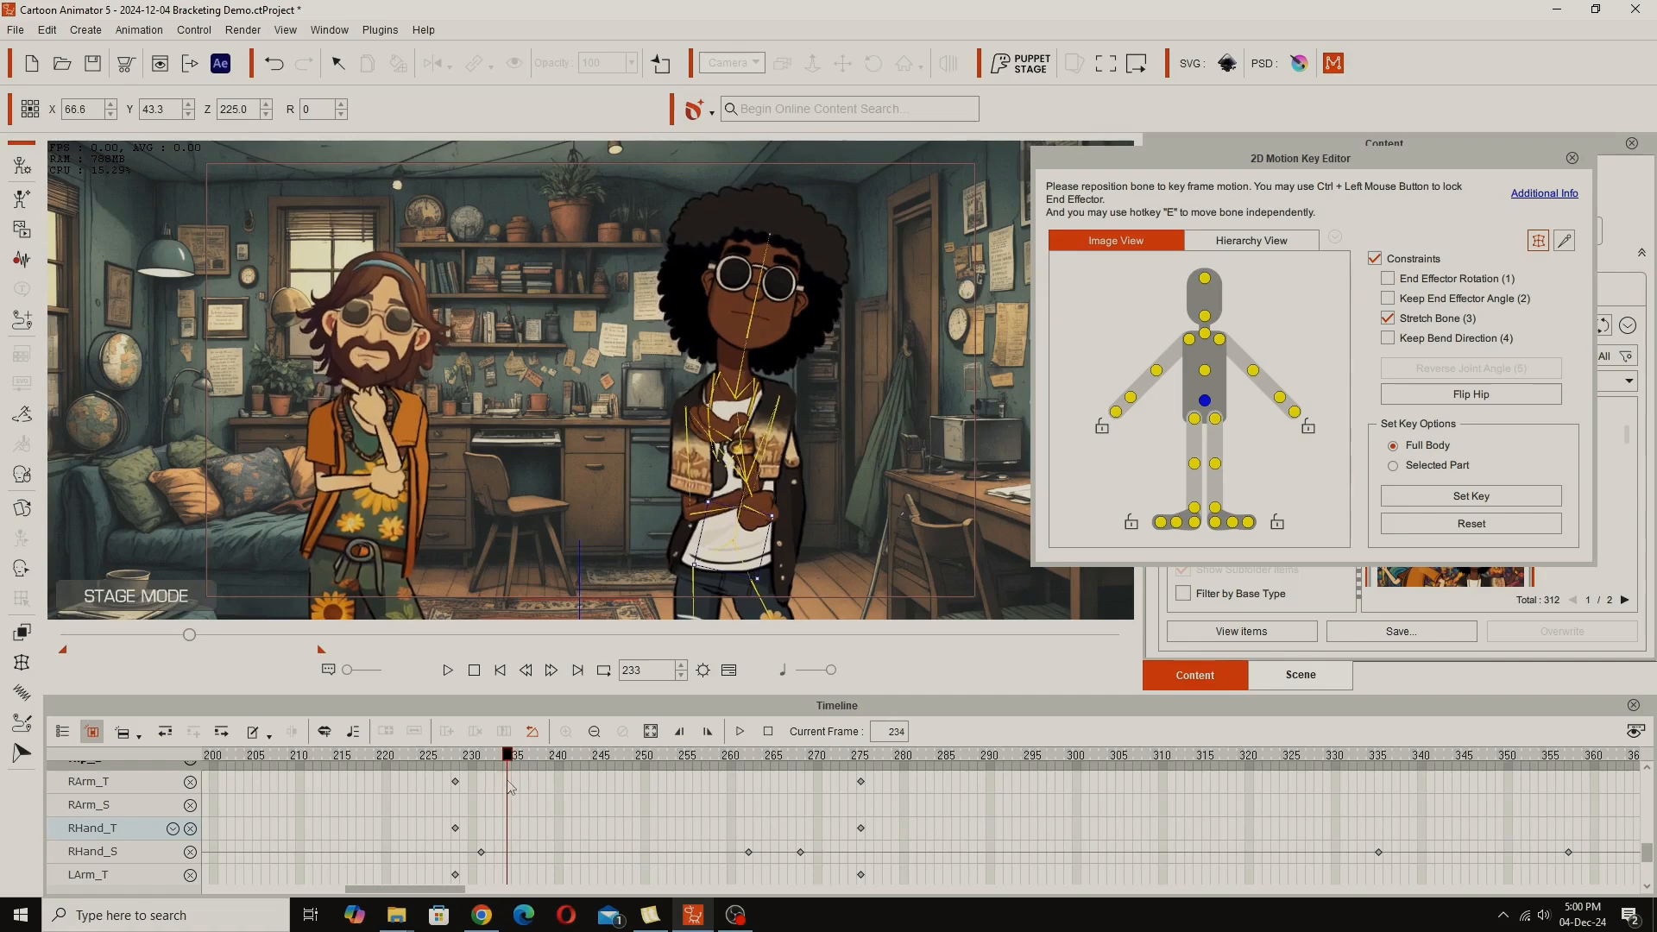
mouse_move(509, 787)
mouse_down()
mouse_move(480, 792)
mouse_move(528, 798)
mouse_move(507, 808)
mouse_up()
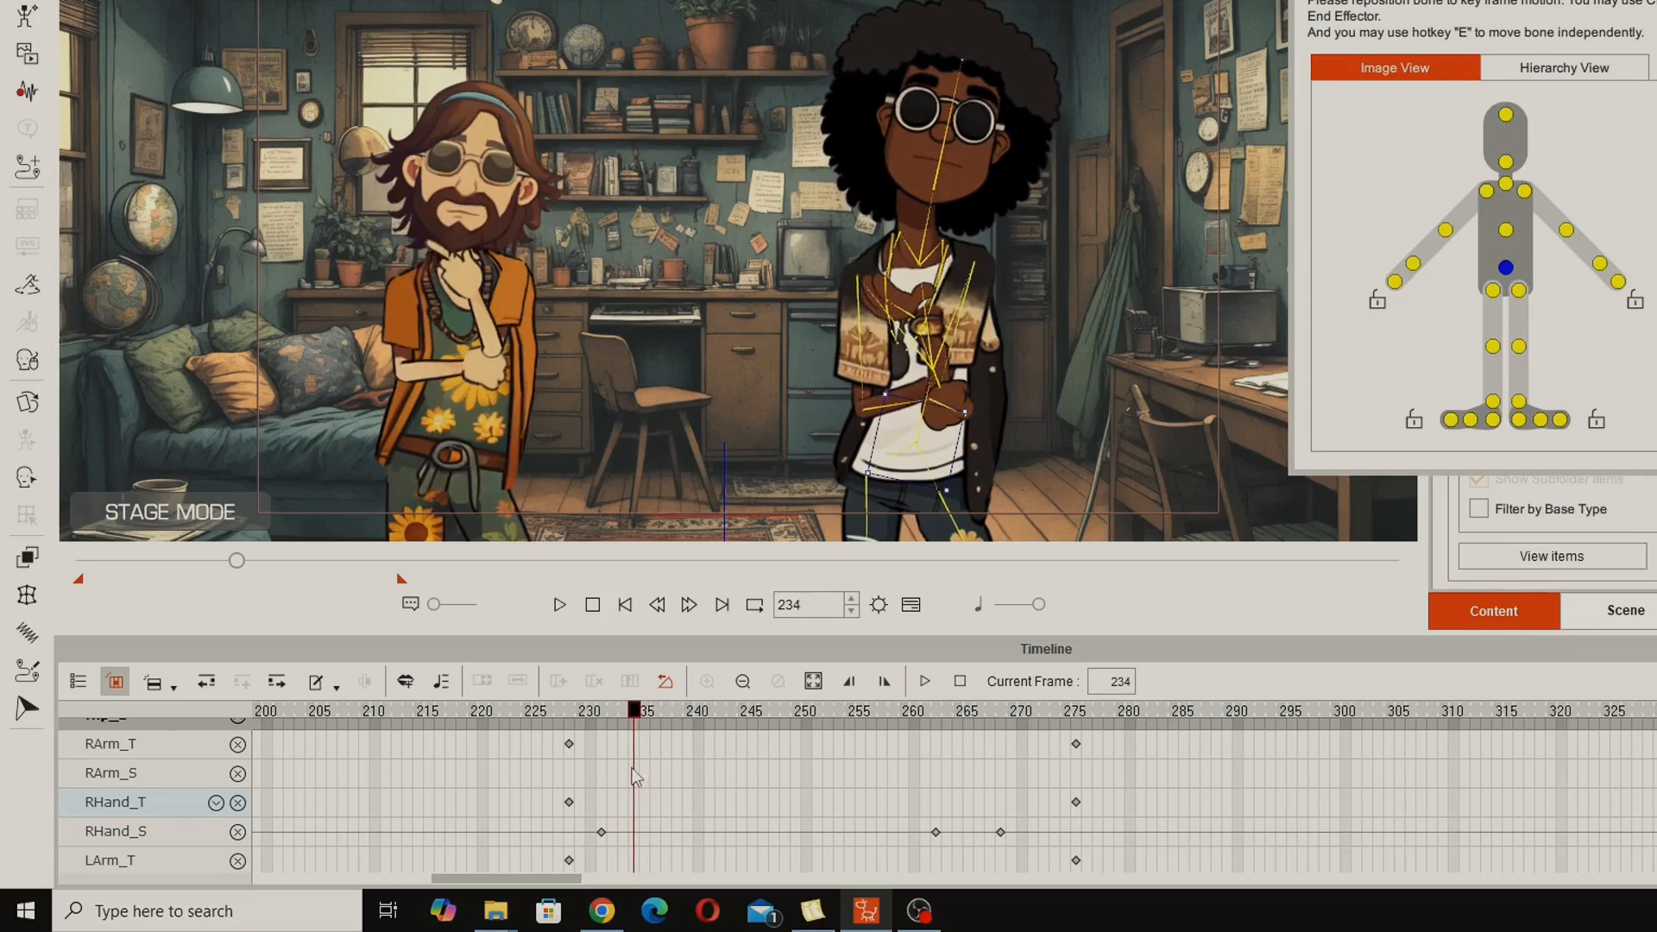
drag(634, 777, 655, 809)
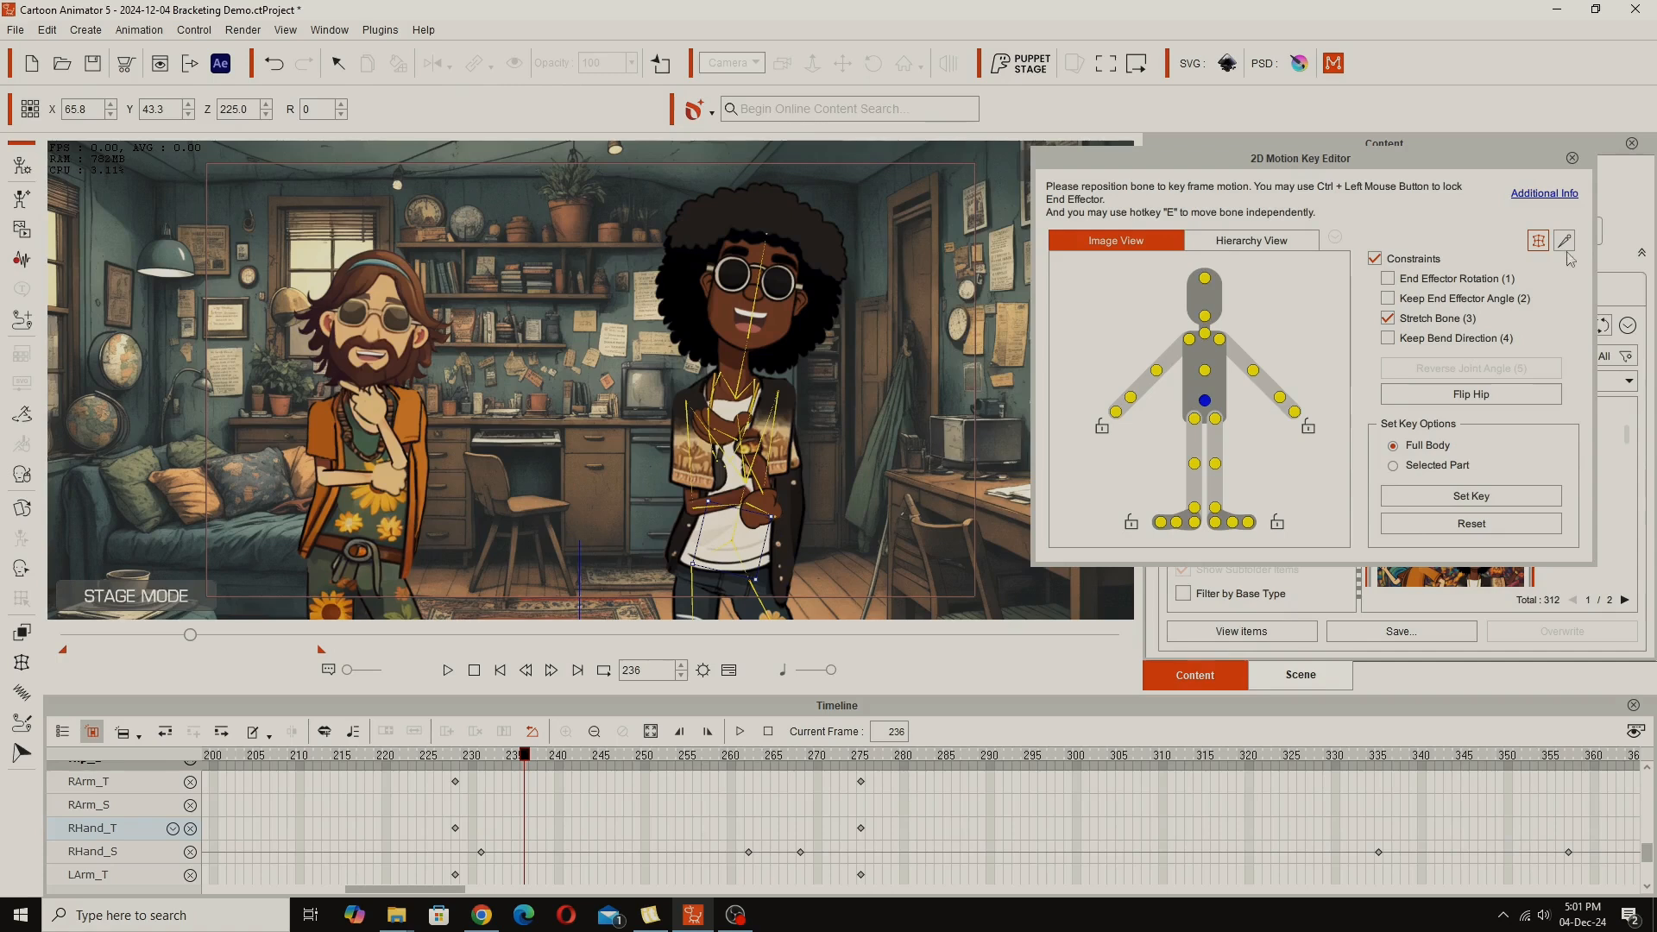
Step: Hide the character's bones in the Bone Display settings and close those settings
click(1563, 240)
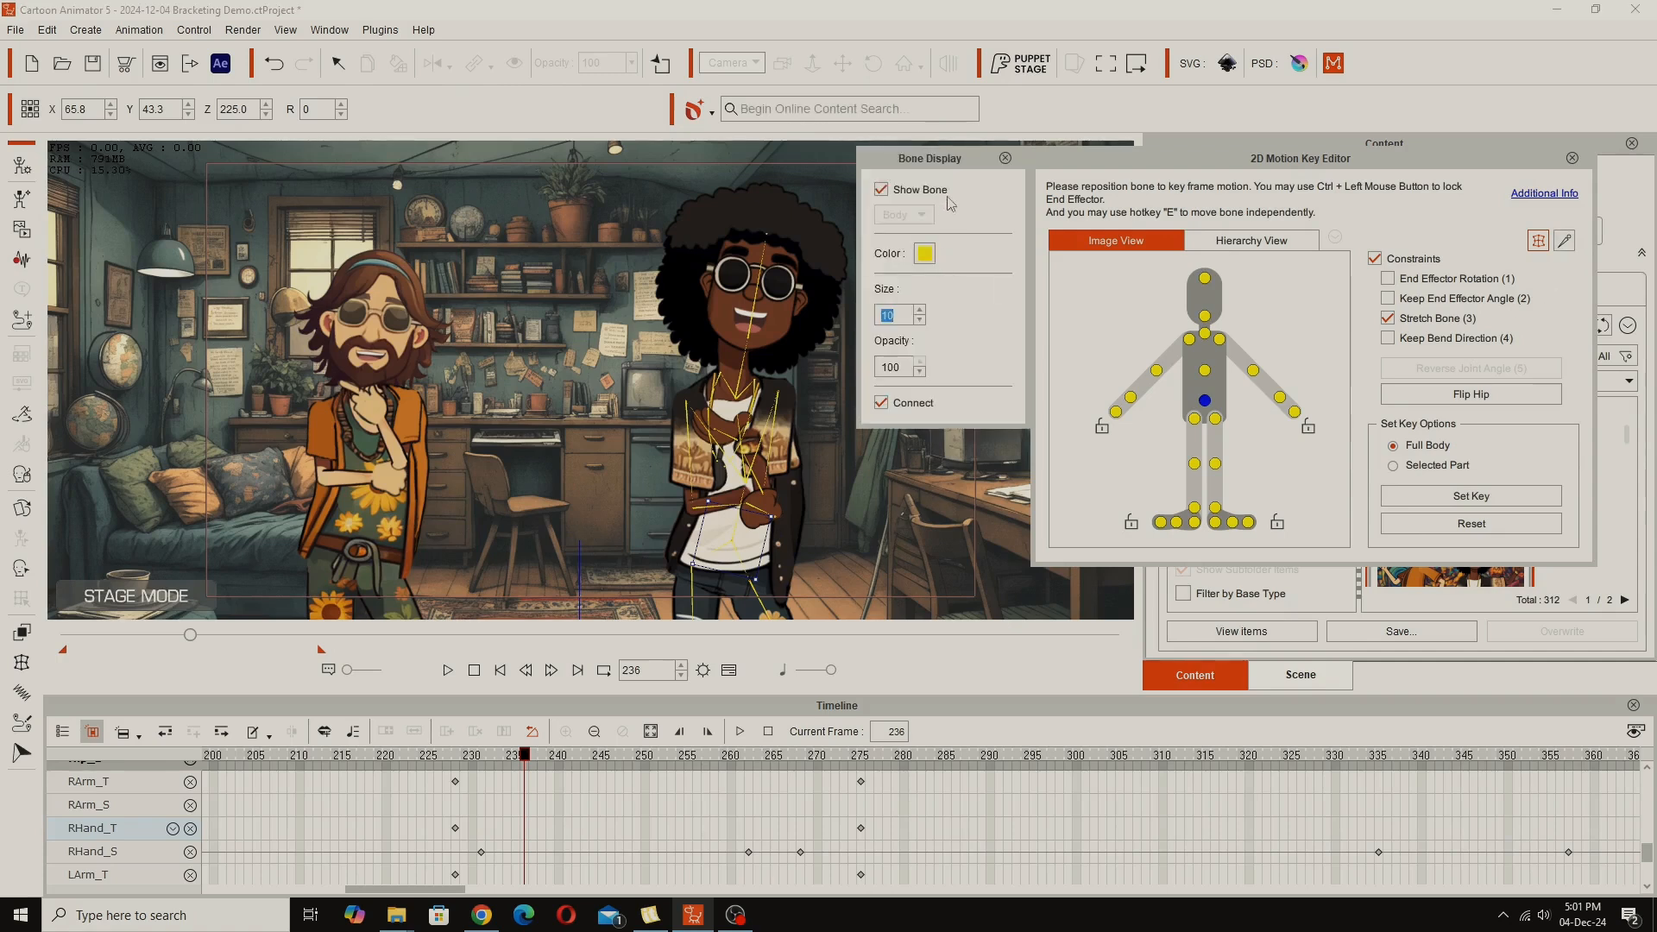
click(882, 191)
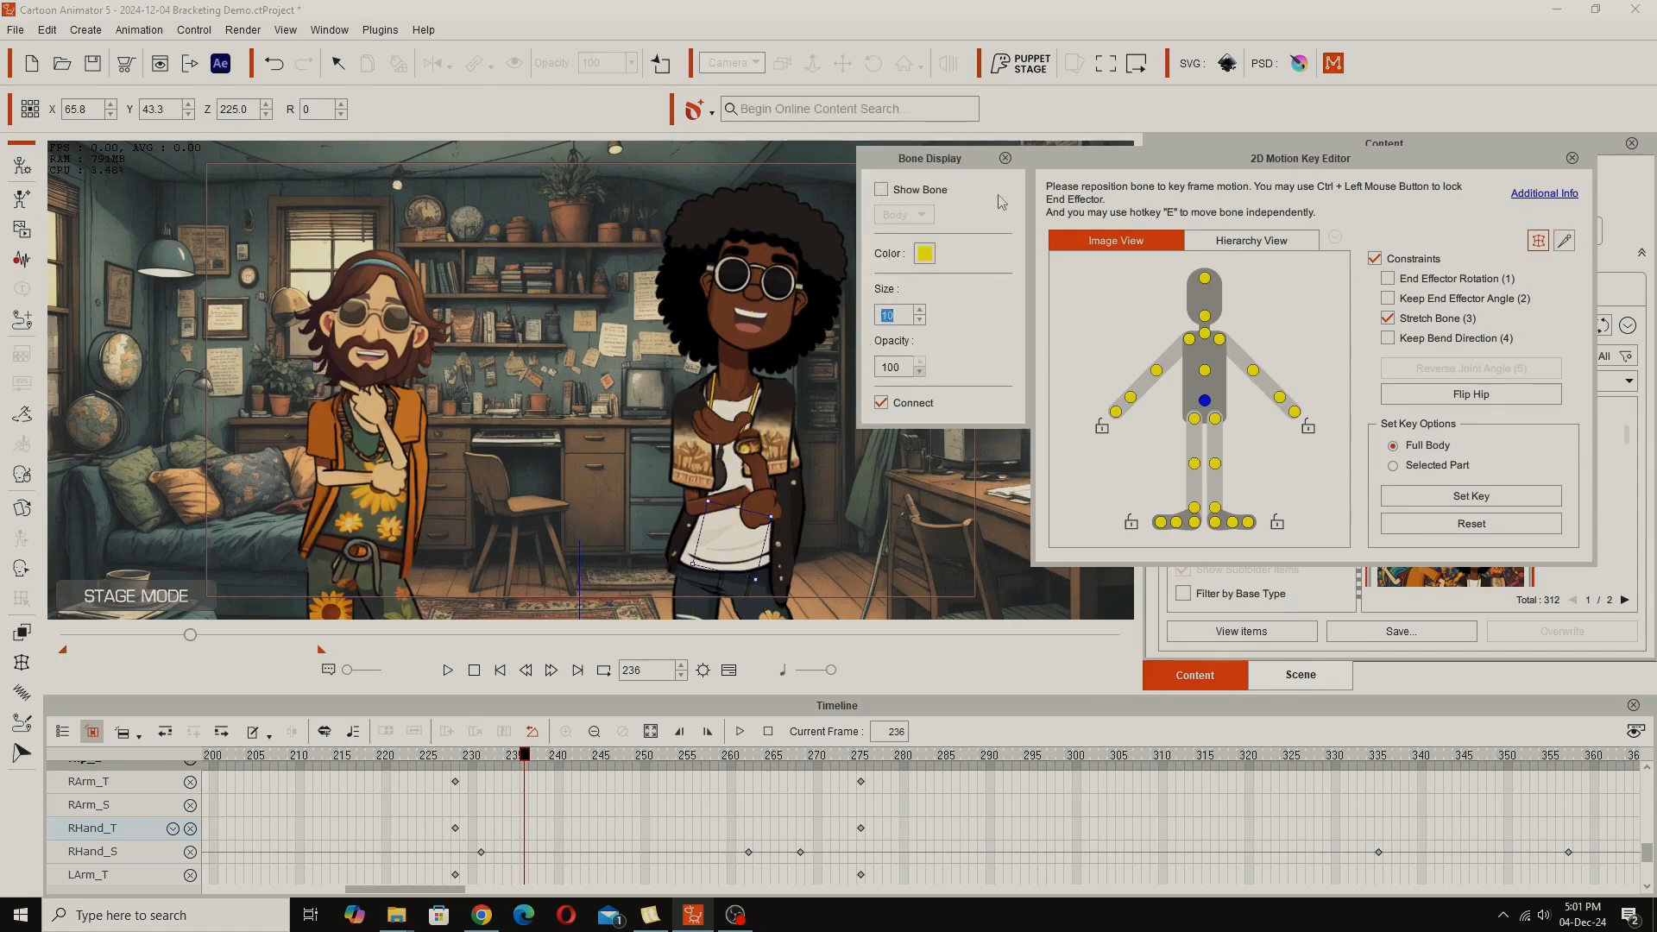
click(1005, 159)
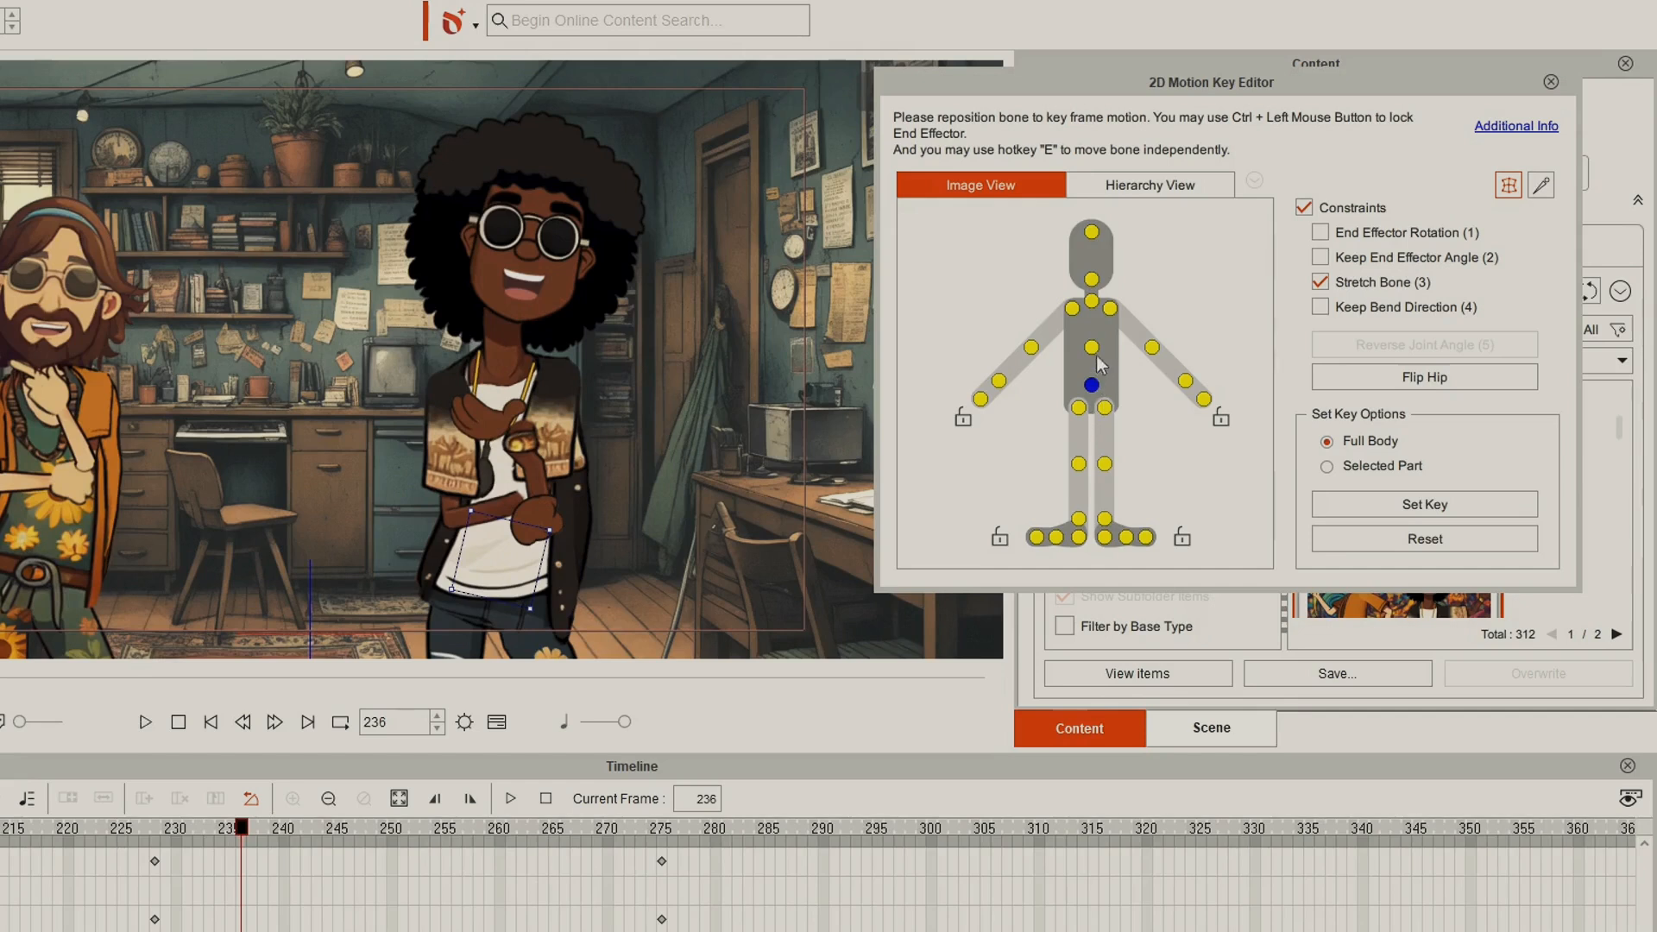
Step: At frame 236, rotate the character's raised hand upward beneath the chin and reposition the lower hand against the raised forearm
click(1185, 382)
drag(504, 360, 569, 371)
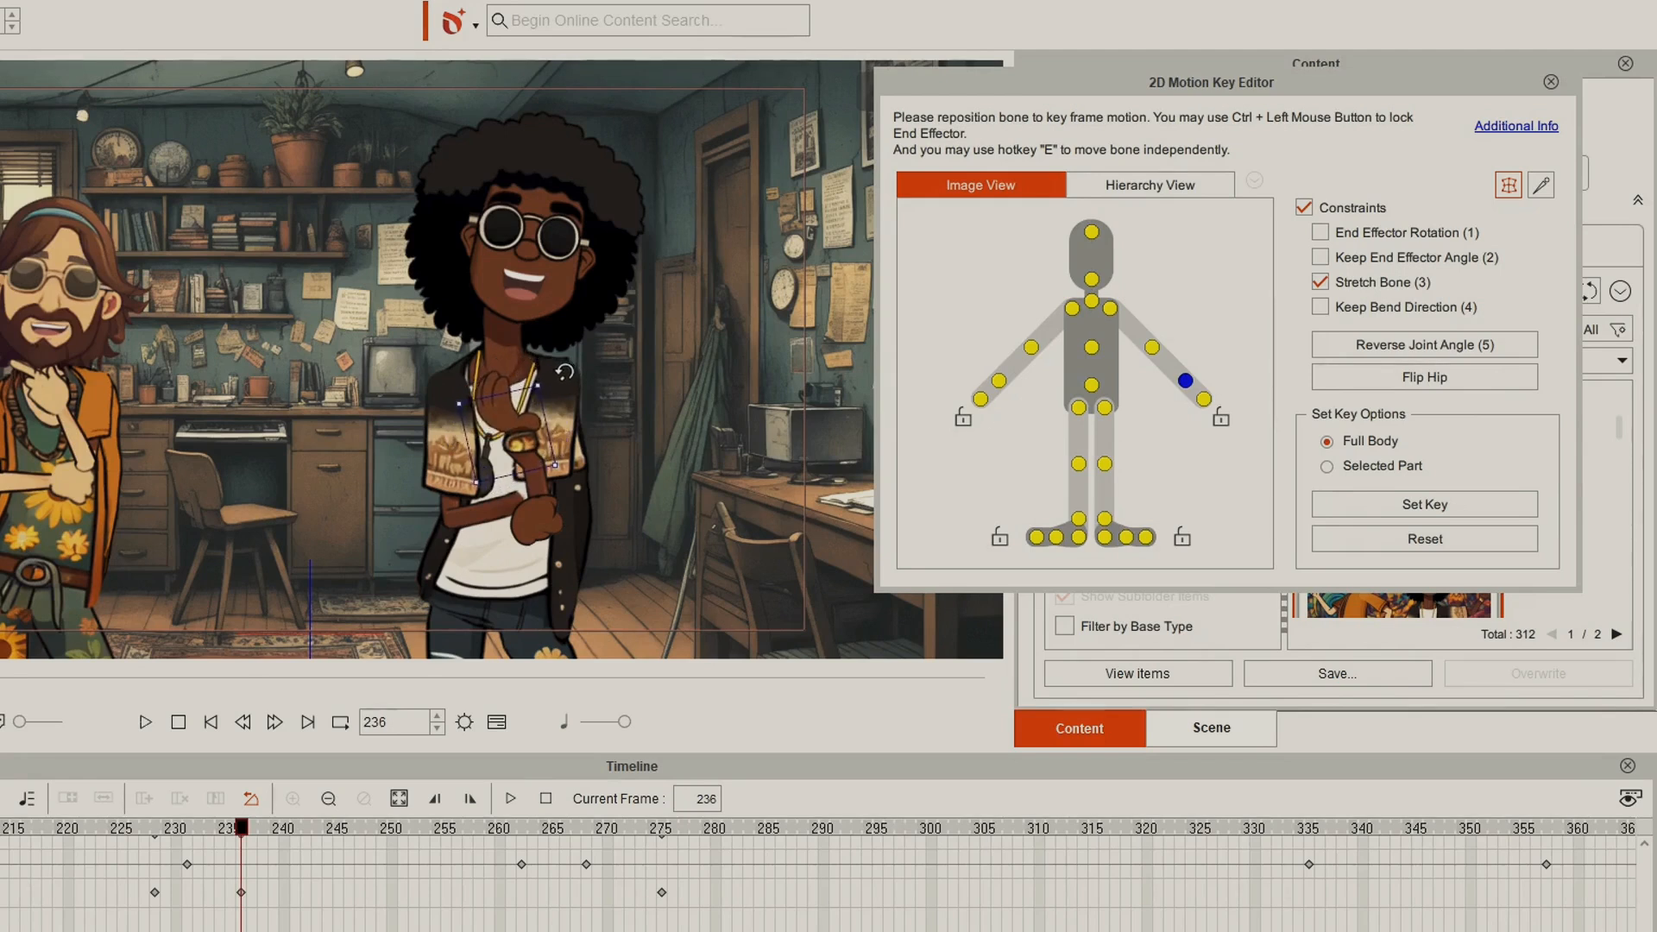
click(998, 381)
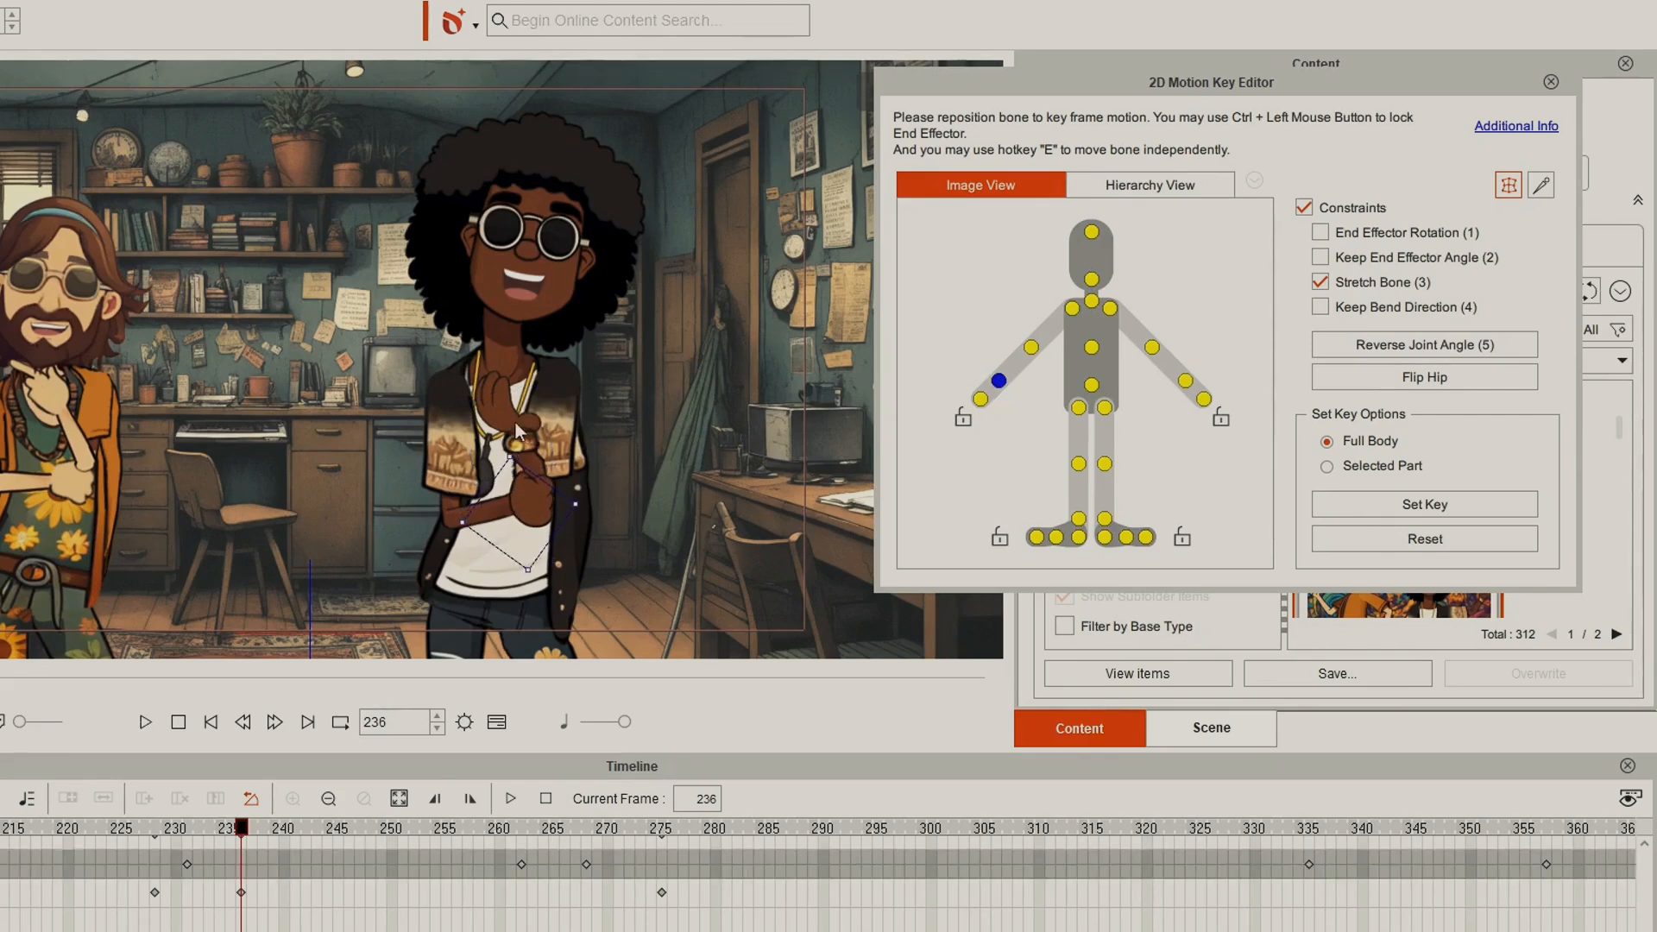
click(1187, 382)
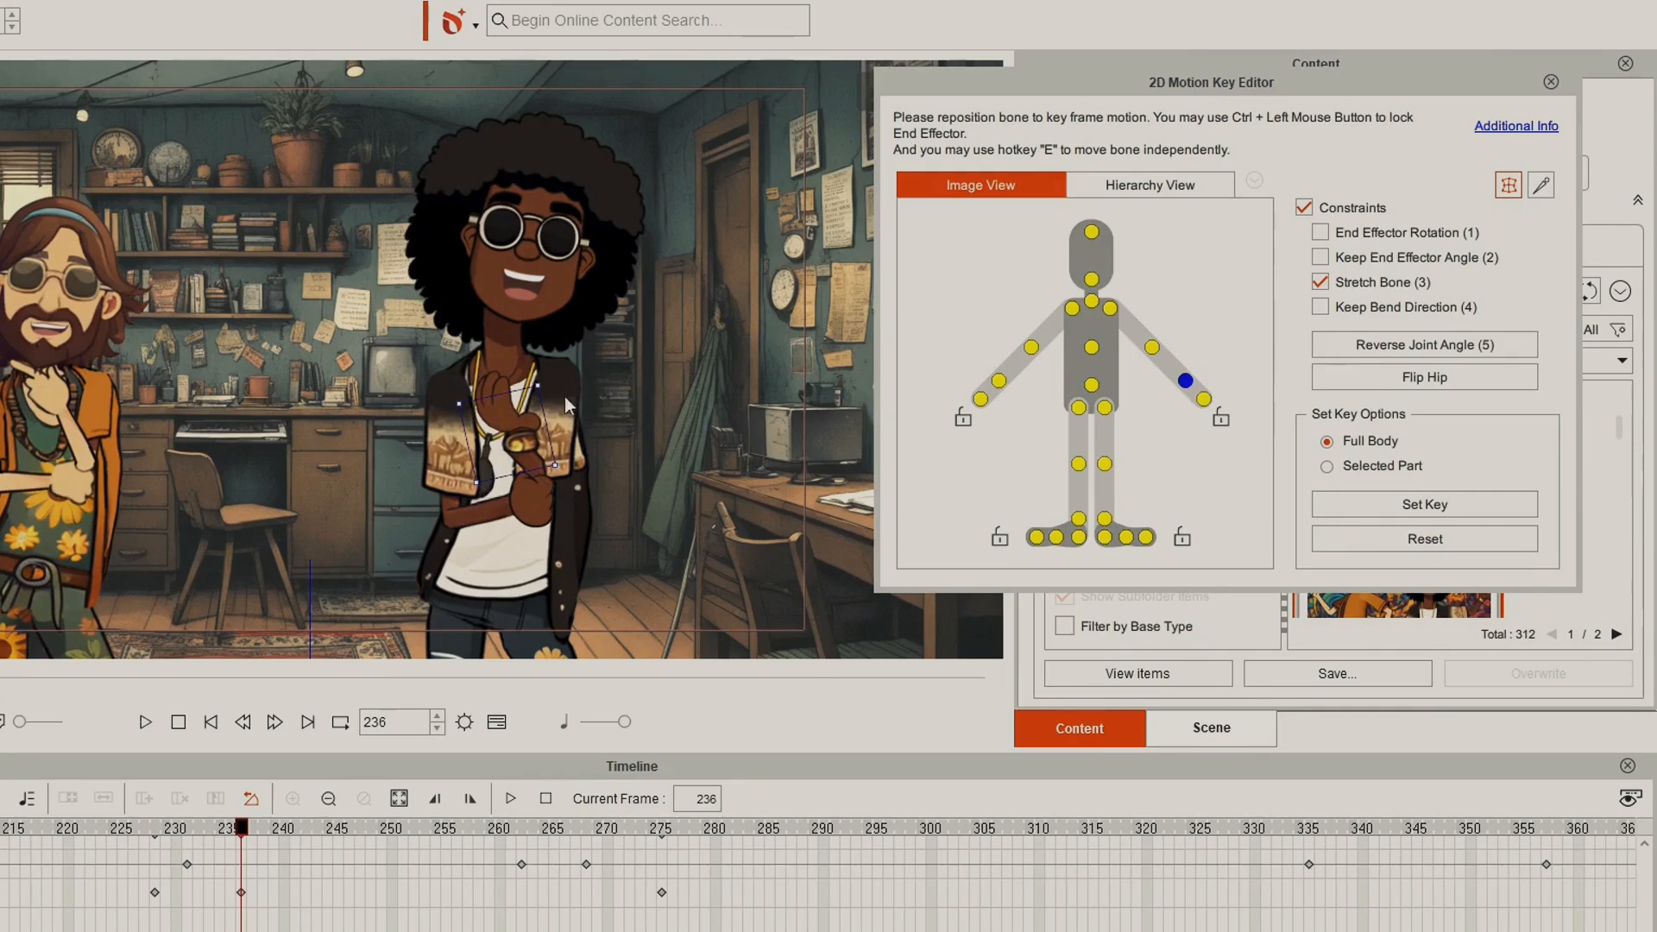
drag(536, 414, 490, 371)
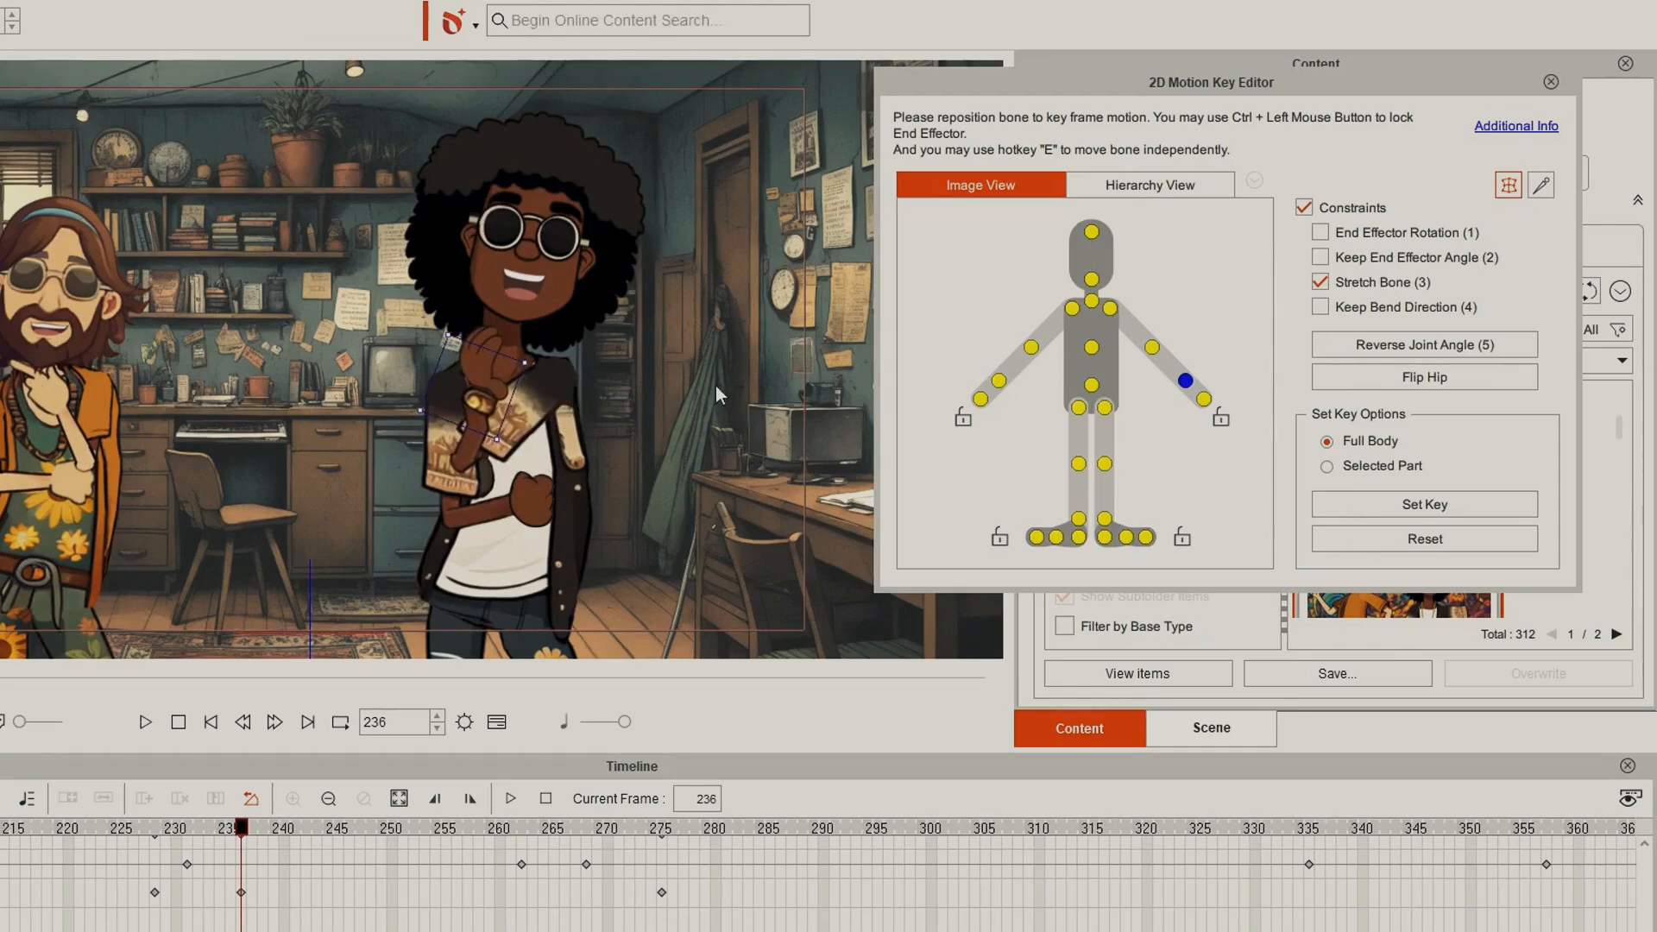
Step: Rotate the raised arm from the shoulder at frame 236, shift its forearm and correct the angle of its hand
click(1109, 308)
drag(620, 389, 623, 344)
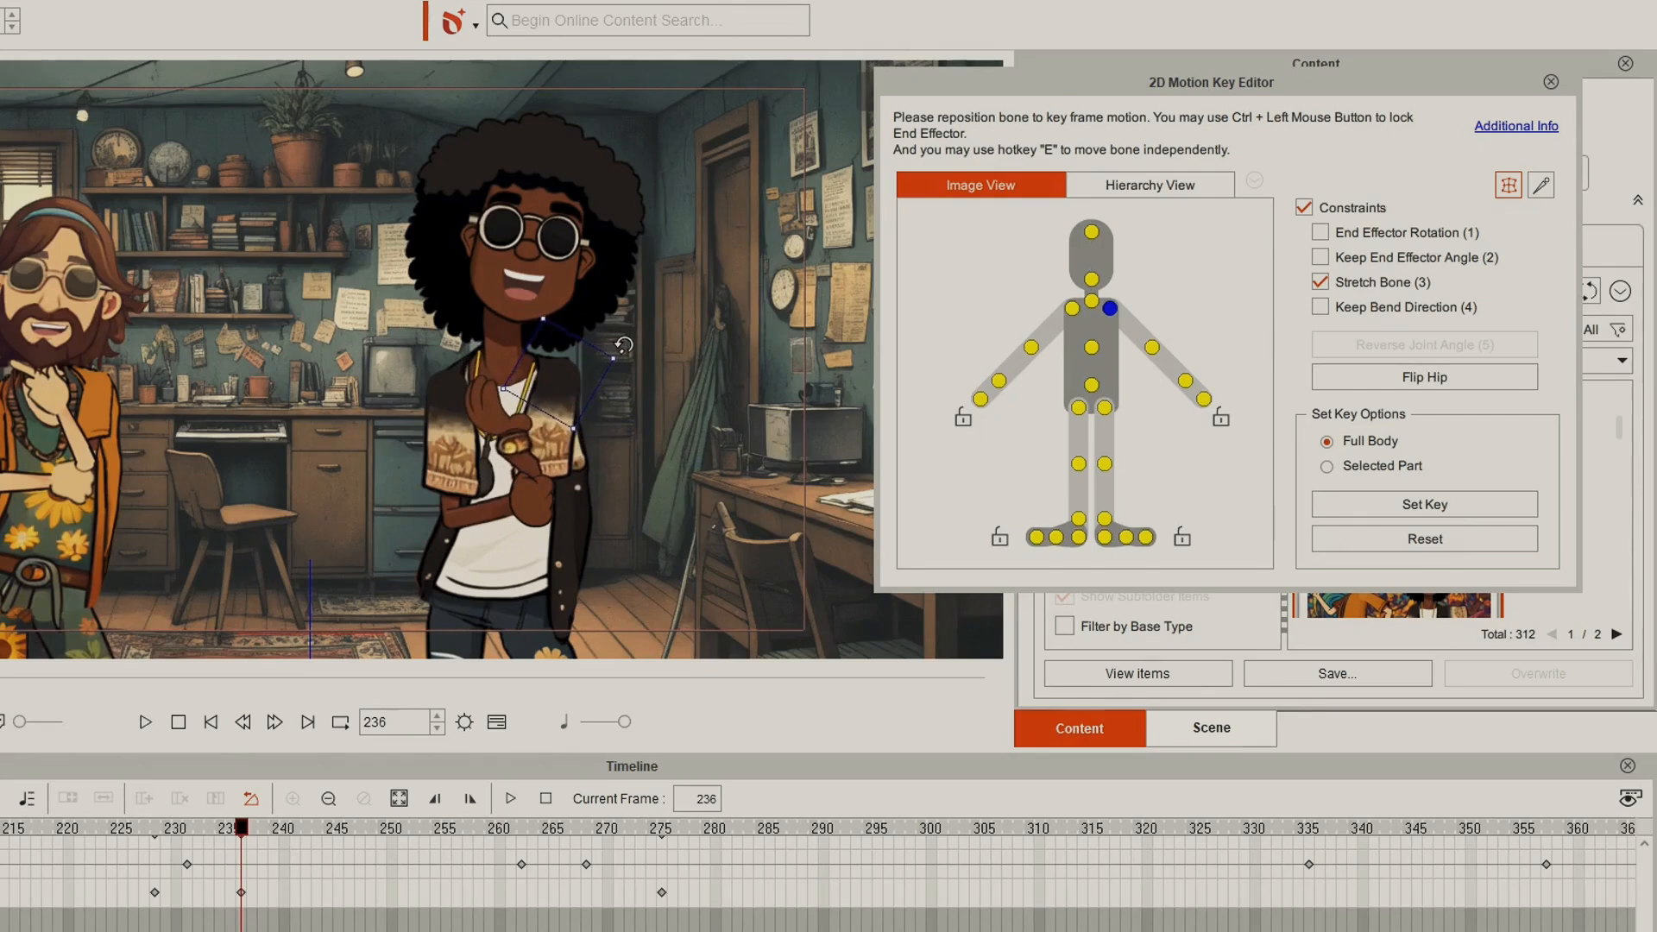
click(1151, 347)
drag(556, 475, 552, 449)
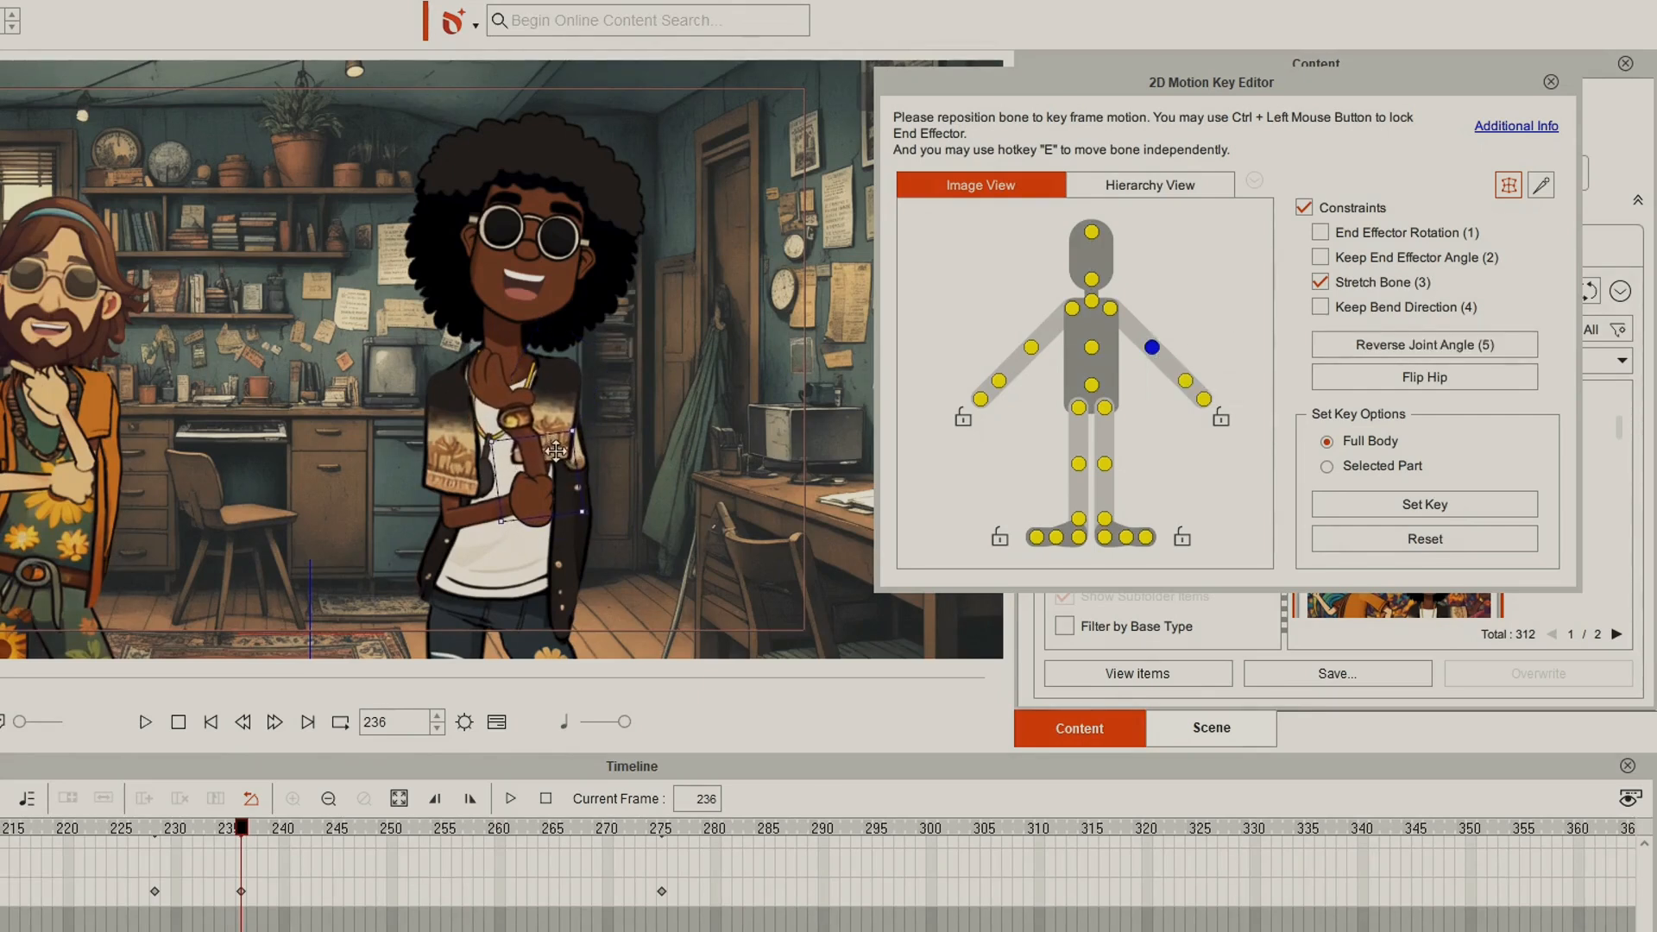
click(1185, 380)
drag(545, 357, 531, 349)
Step: Fine-tune the raised arm's shoulder and forearm at frame 236, and reposition the lower hand at the elbow of that arm
click(1110, 308)
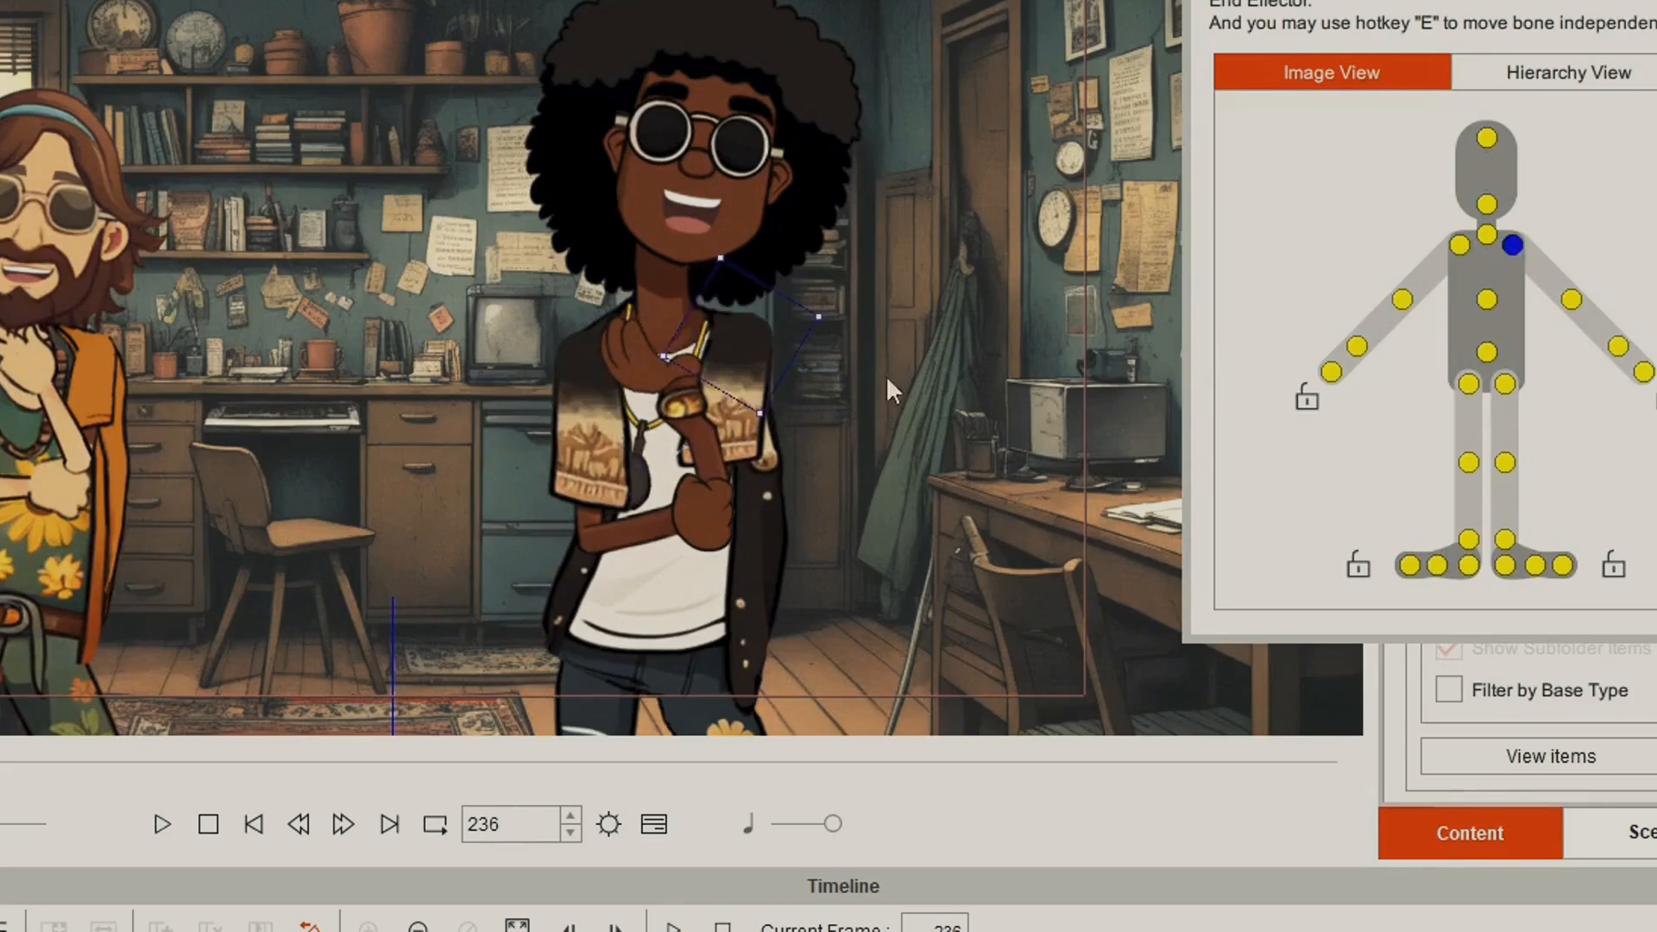
drag(838, 321, 849, 310)
click(748, 404)
drag(791, 401, 814, 424)
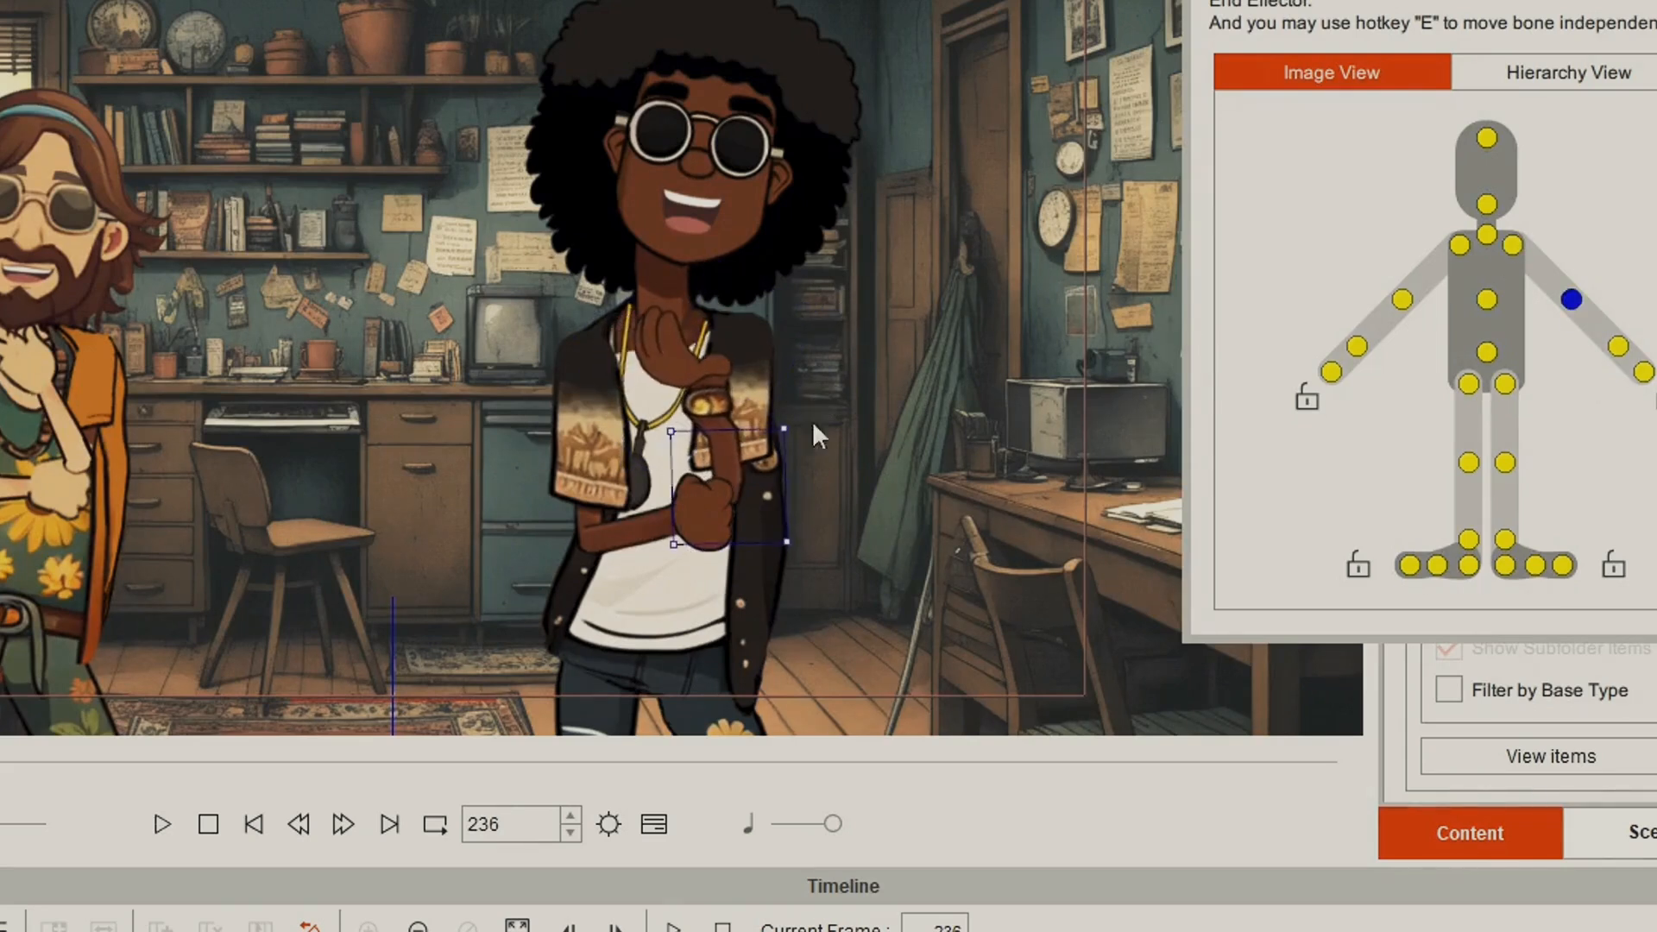
click(1357, 346)
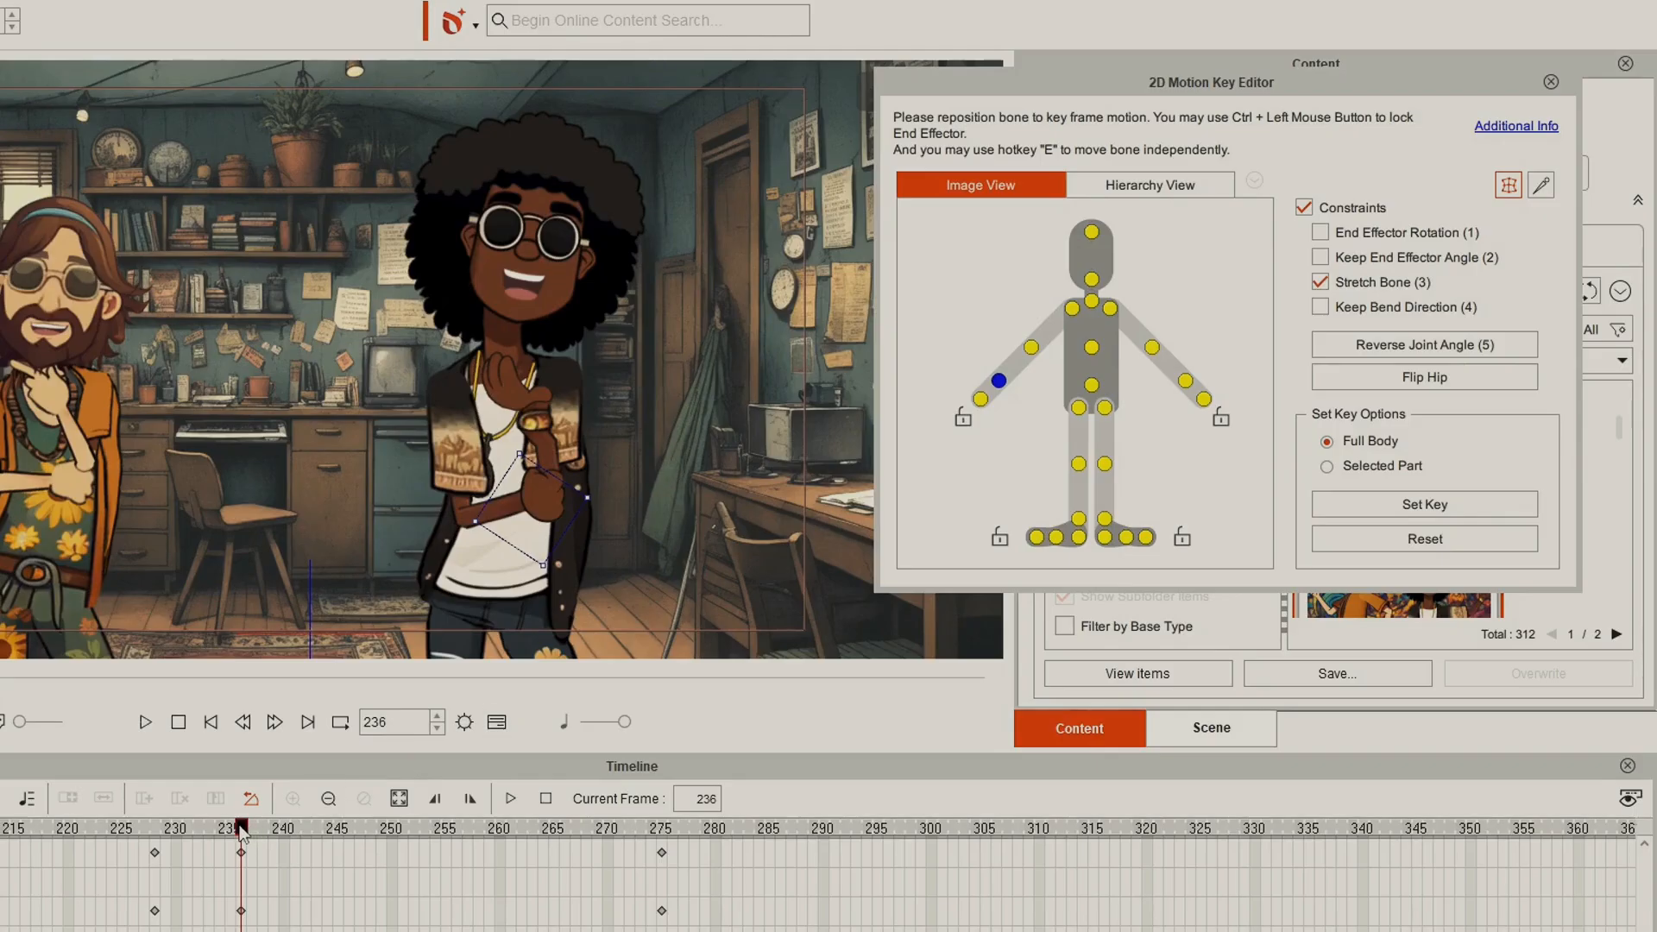
Step: Go to frame 230 and rotate the raised hand to point more upright
drag(241, 830, 178, 826)
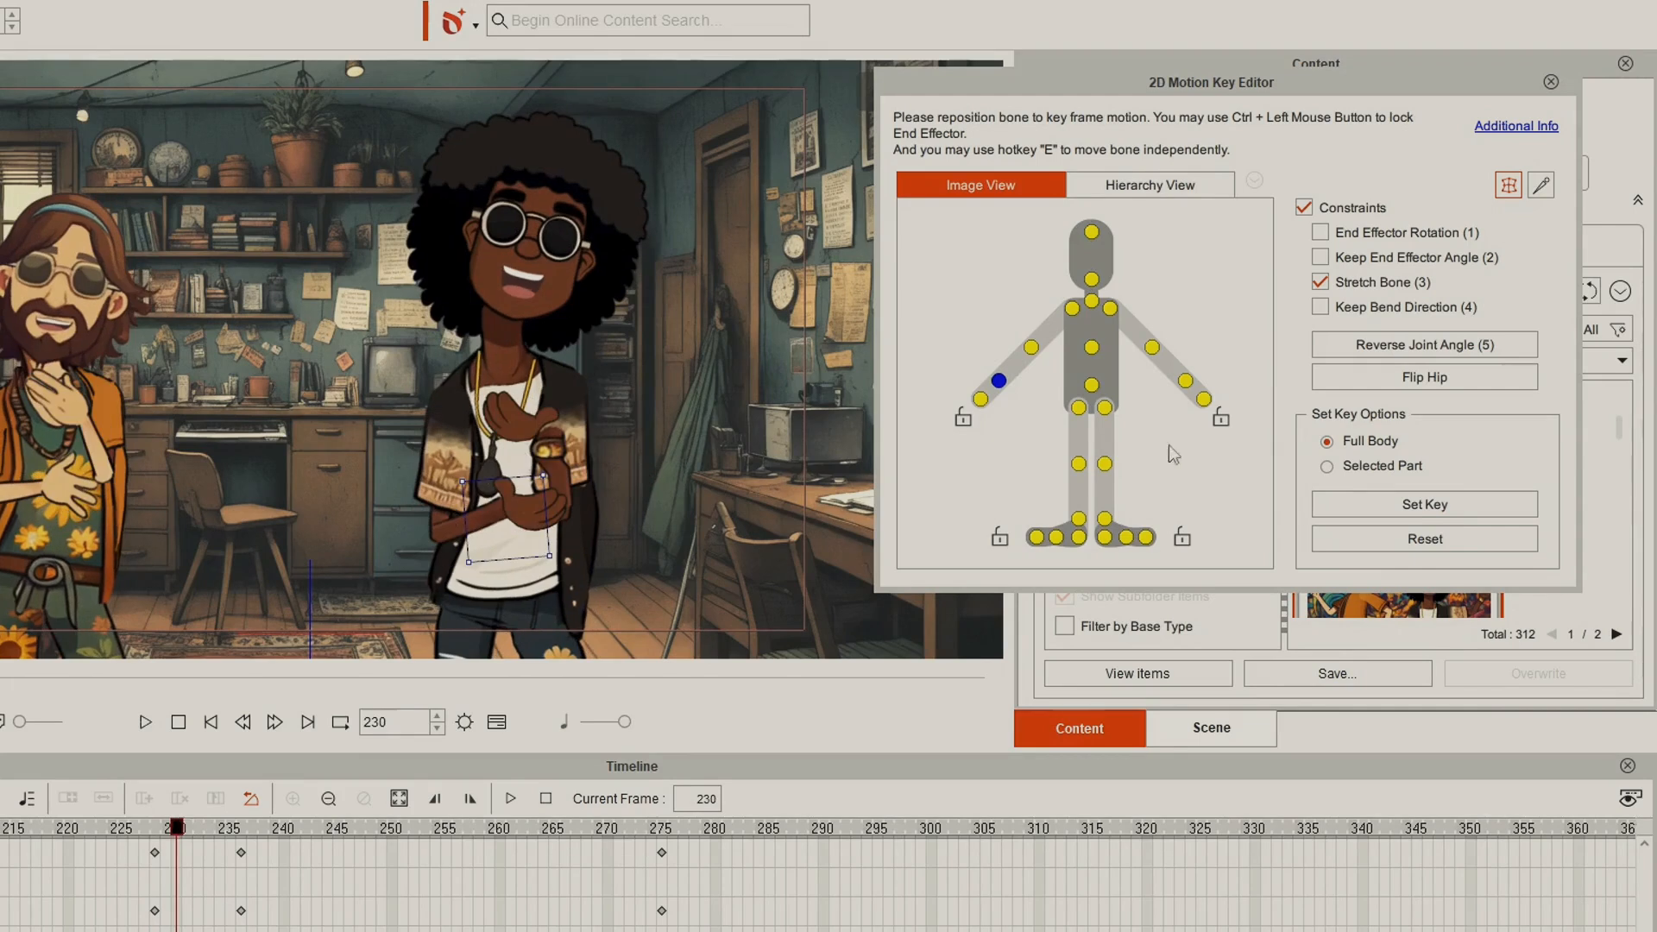
click(1184, 380)
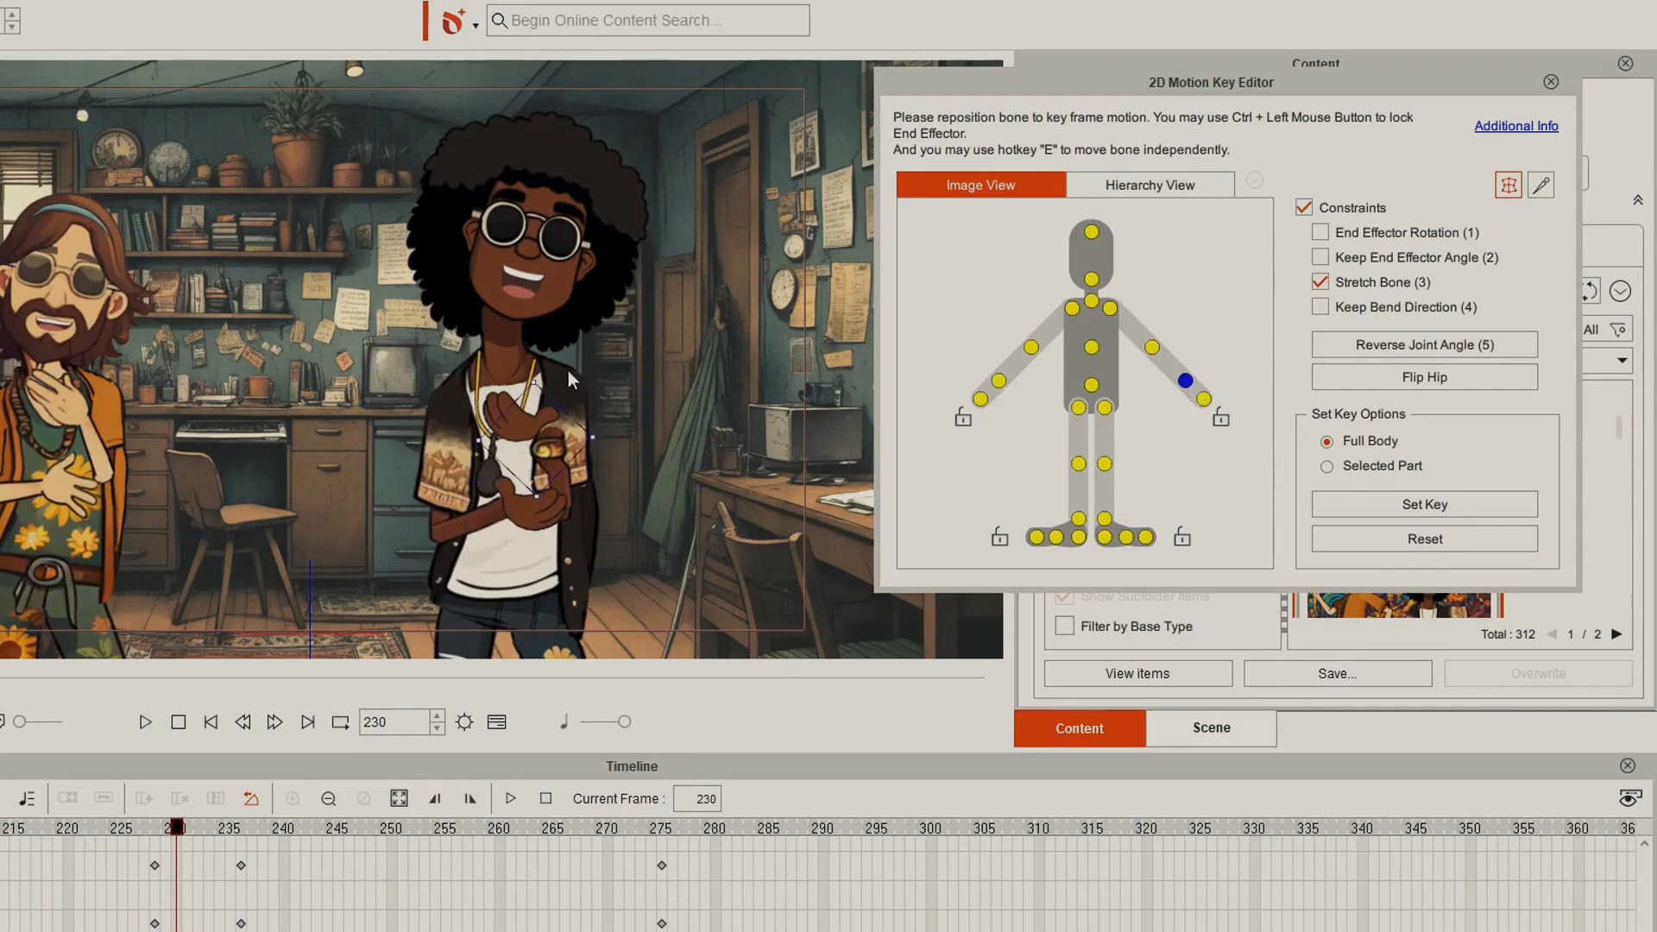
drag(549, 377, 574, 380)
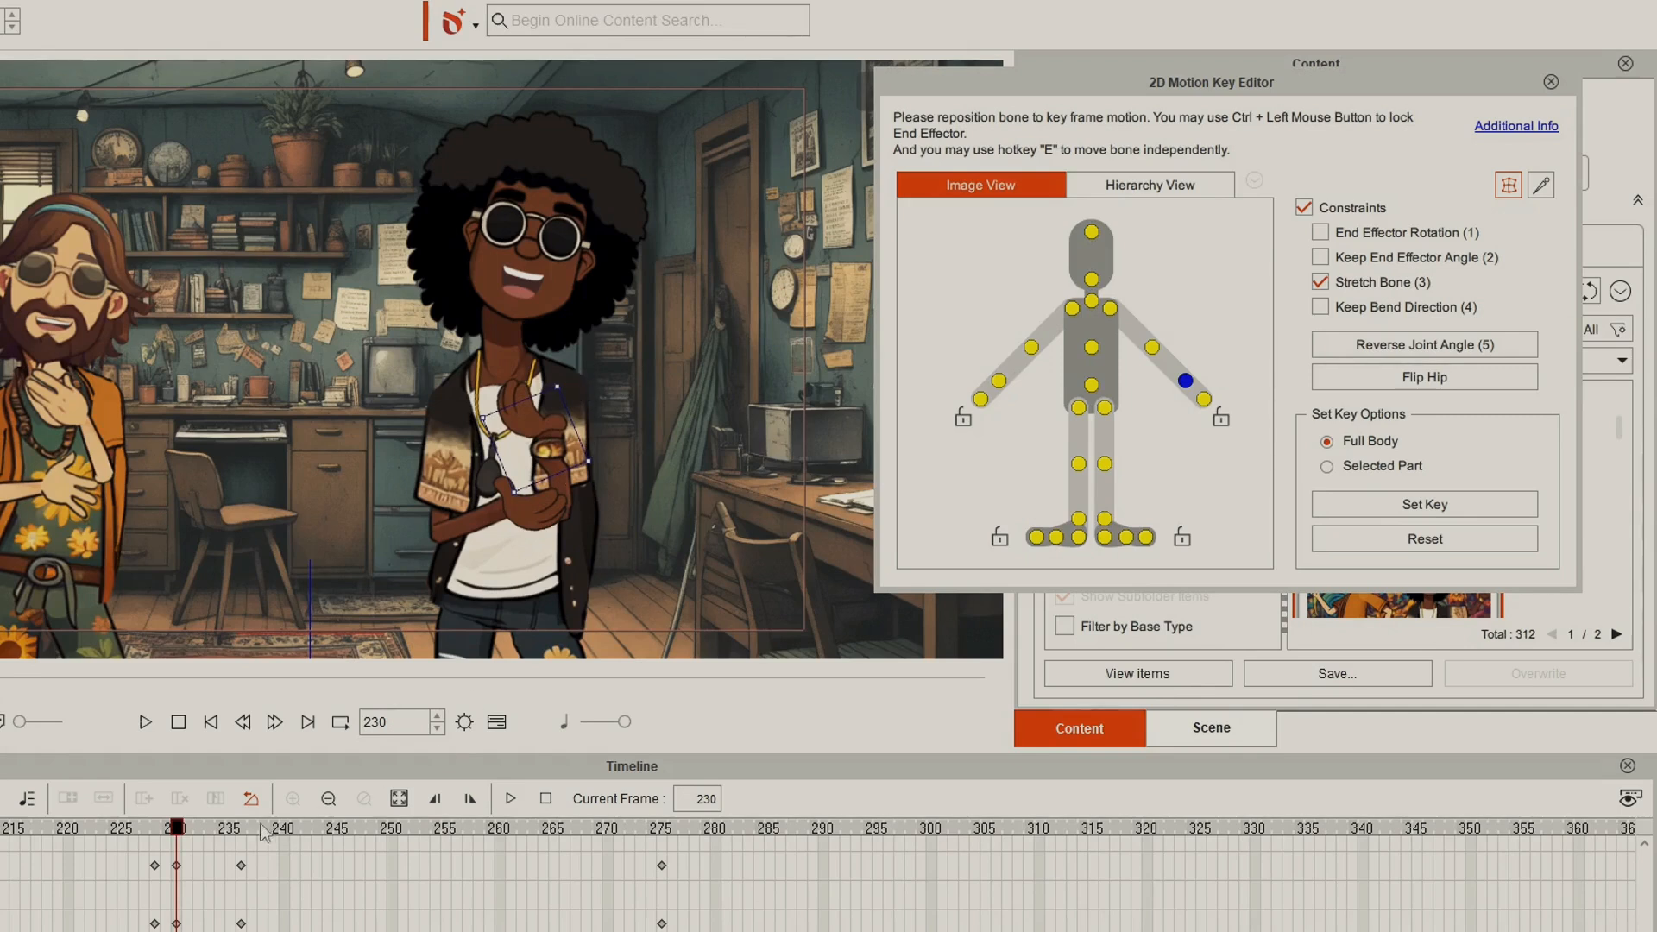
Step: Go to frame 231 and reposition the lower hand against the raised arm's elbow
mouse_move(178, 830)
mouse_down()
mouse_move(162, 829)
mouse_move(189, 834)
mouse_up()
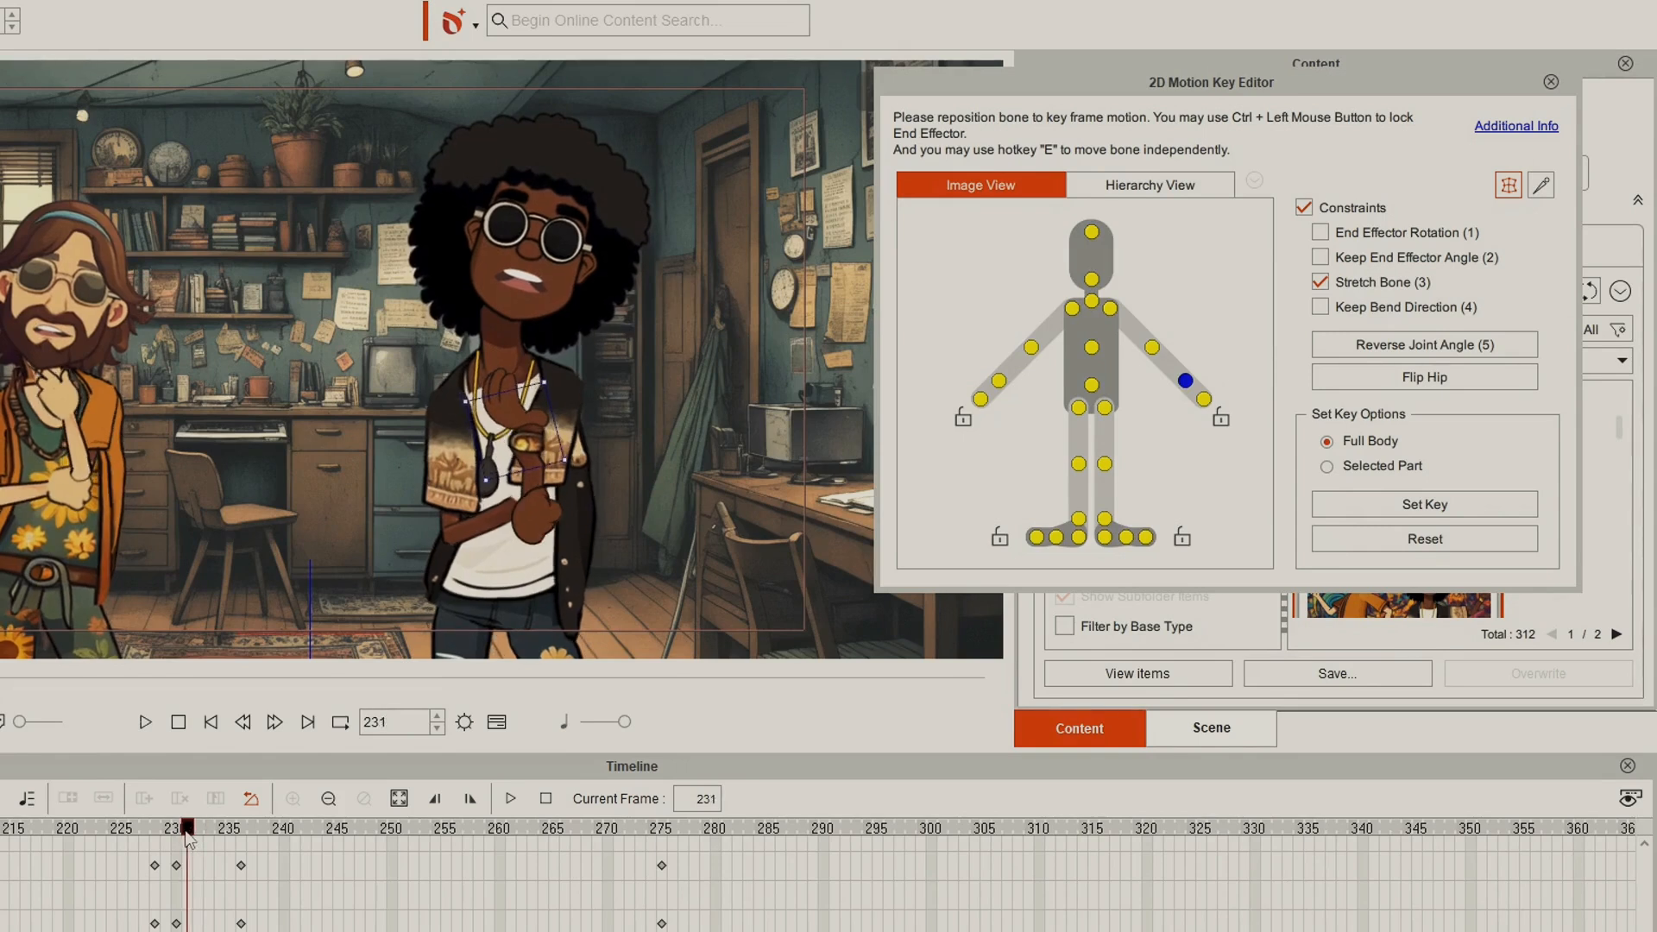
drag(196, 833, 188, 830)
click(998, 380)
drag(577, 547, 572, 508)
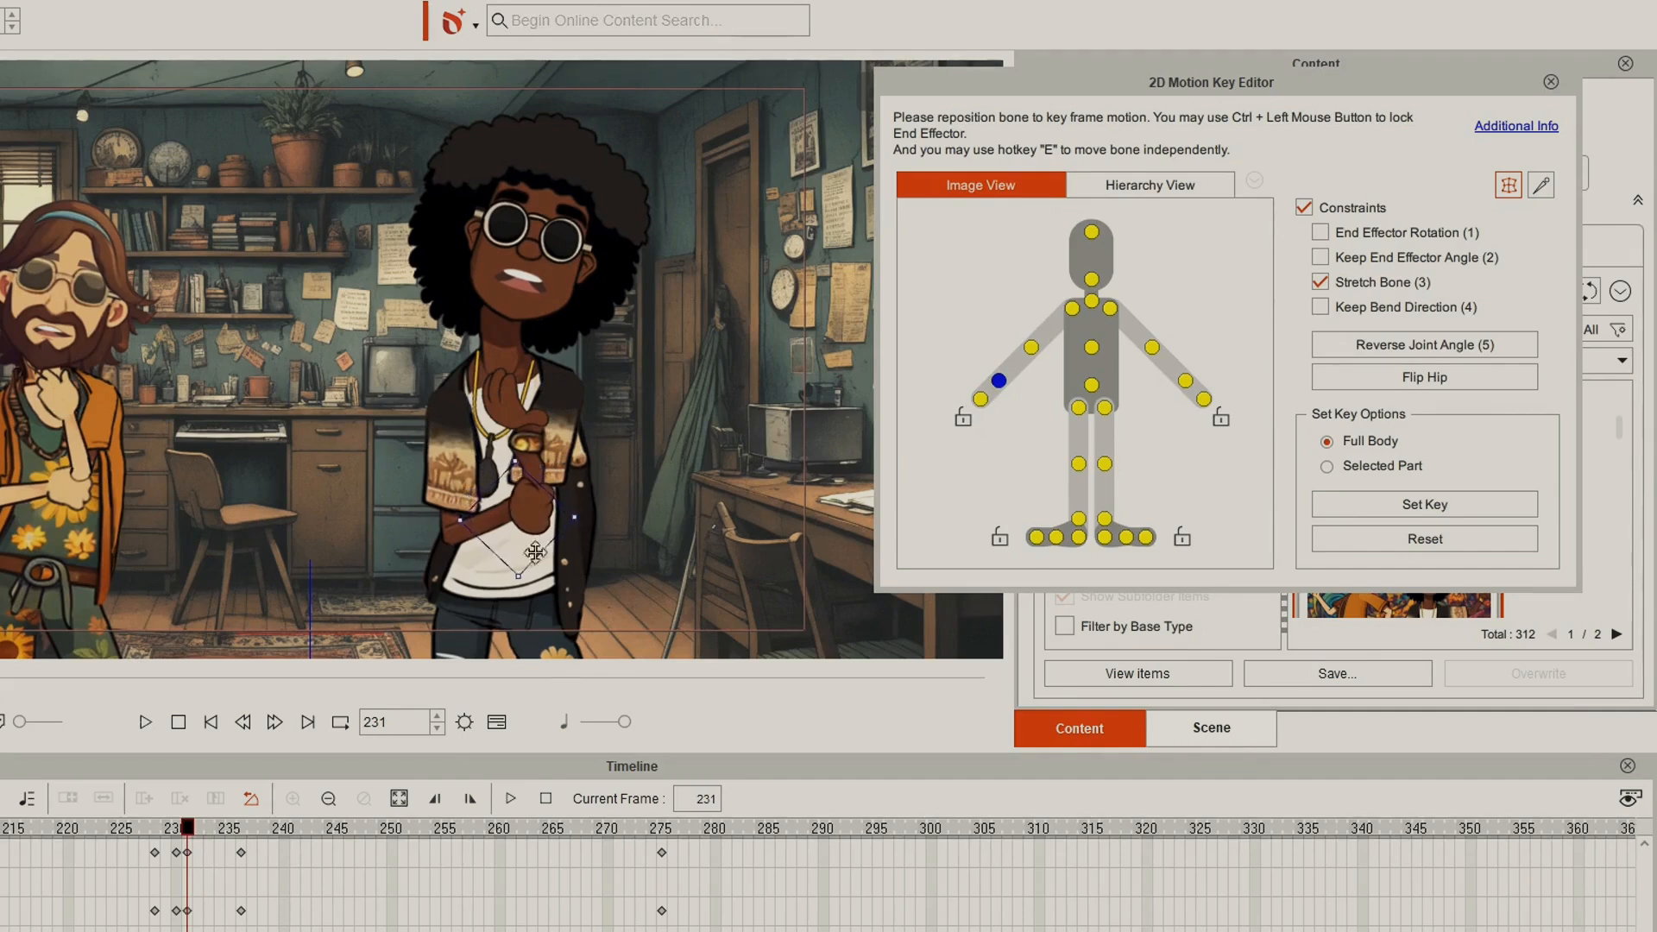
Step: Reposition the lower hand against the raised forearm at frames 248 and 240, and return to frame 230
drag(176, 826, 252, 843)
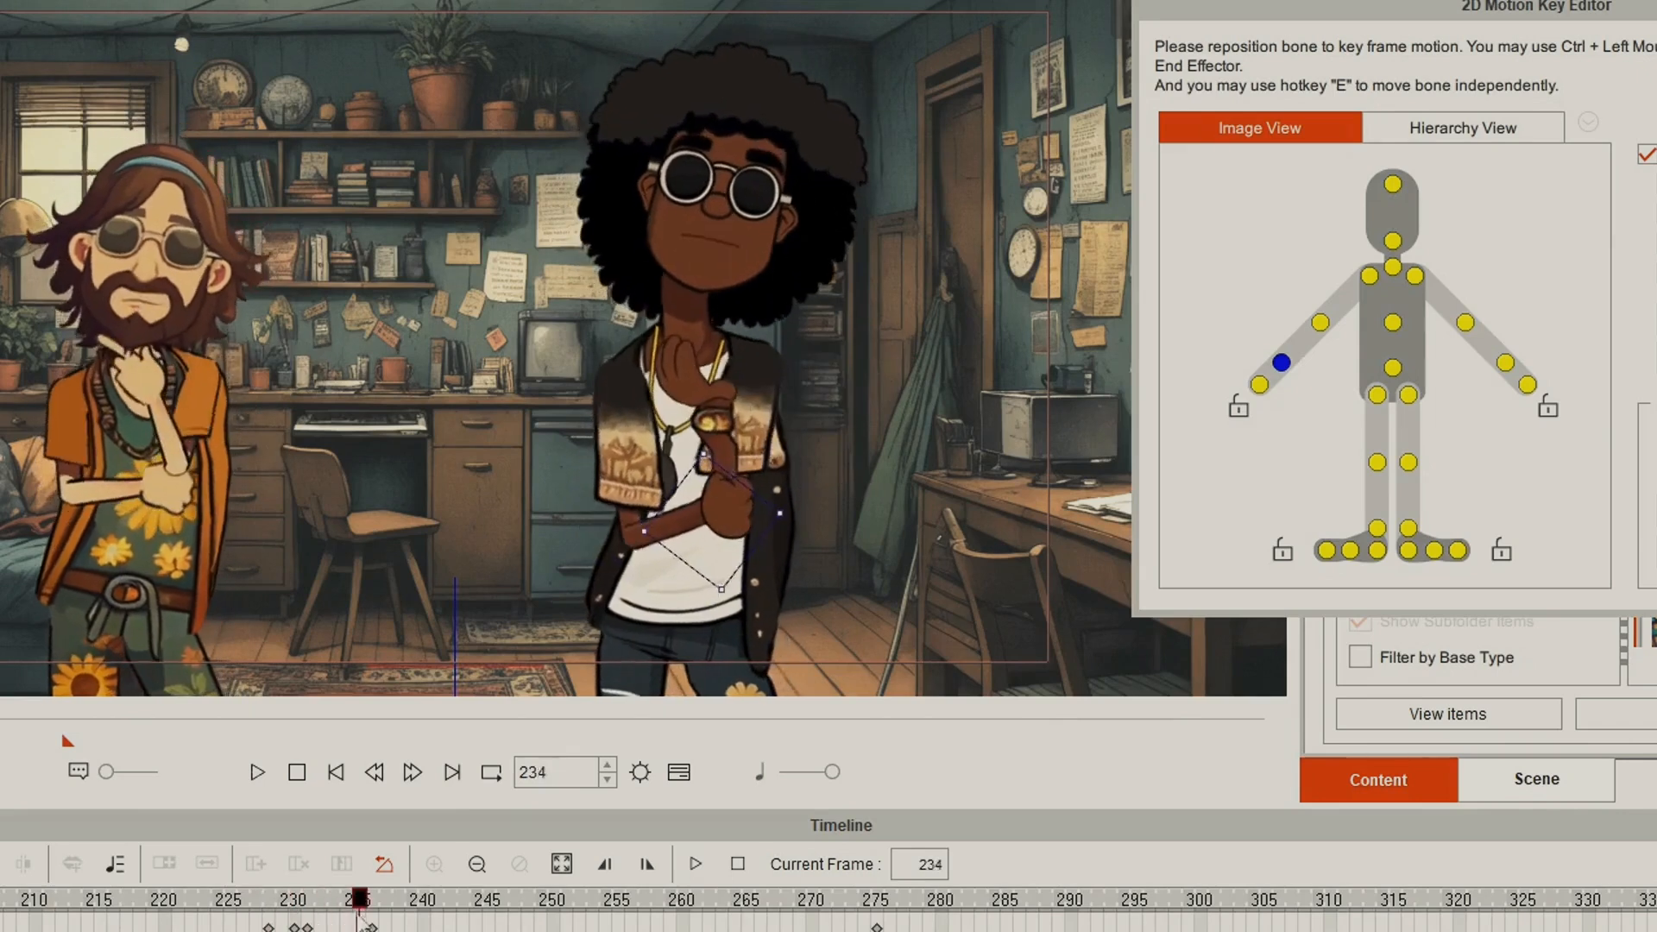
drag(391, 925, 529, 927)
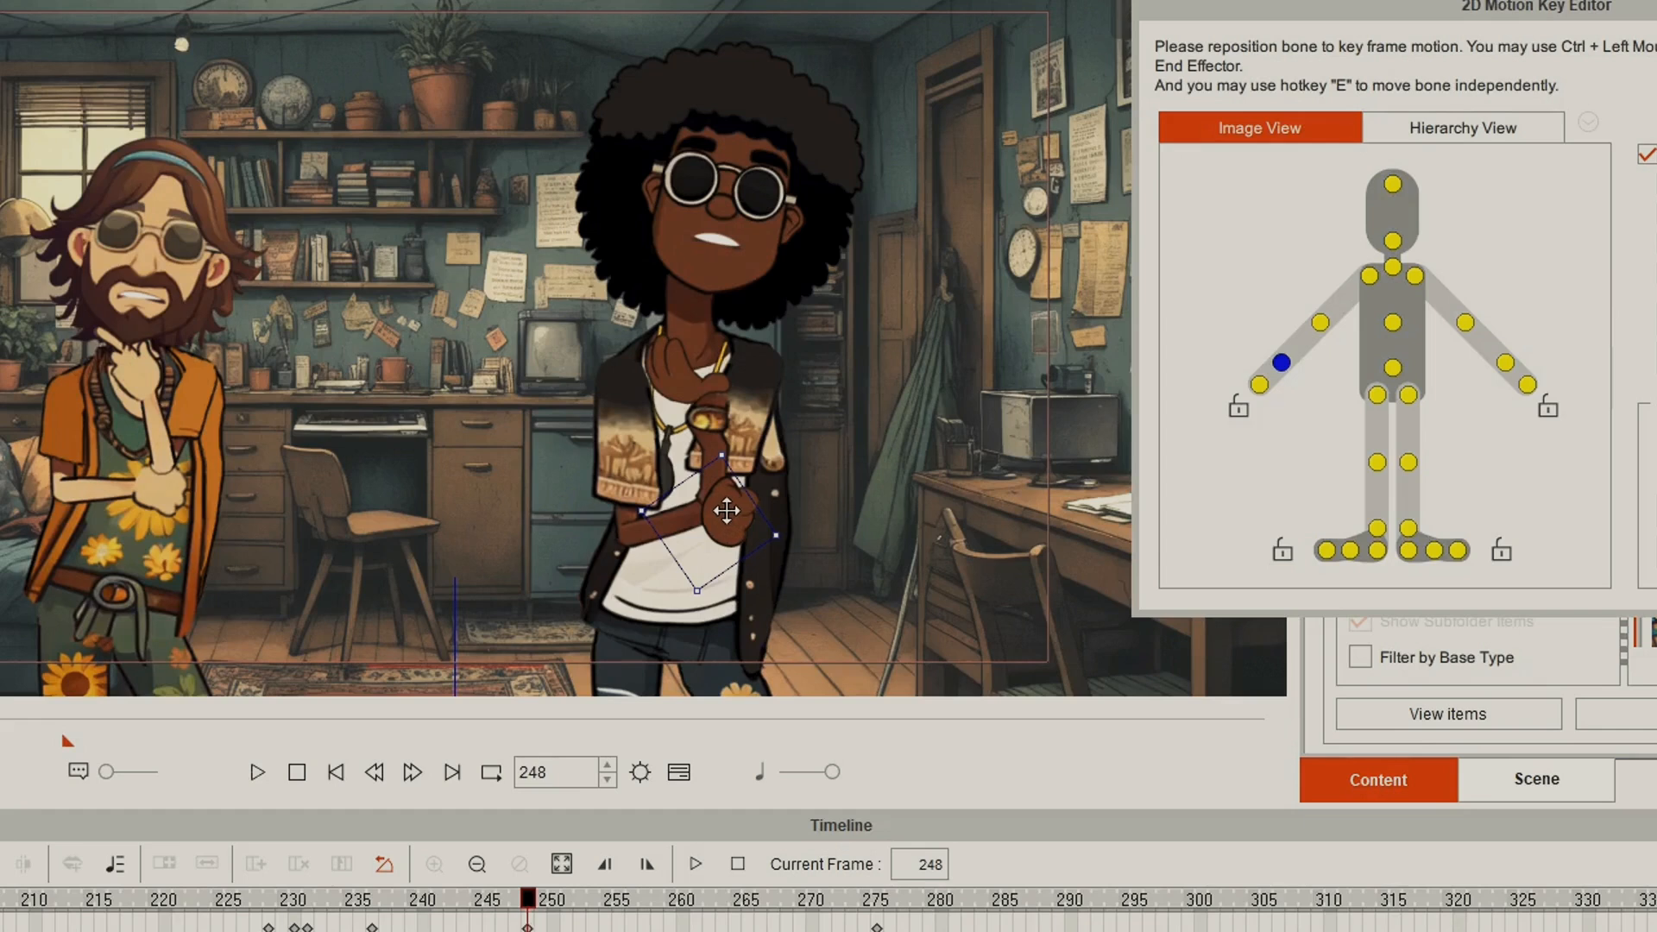
drag(703, 512, 699, 512)
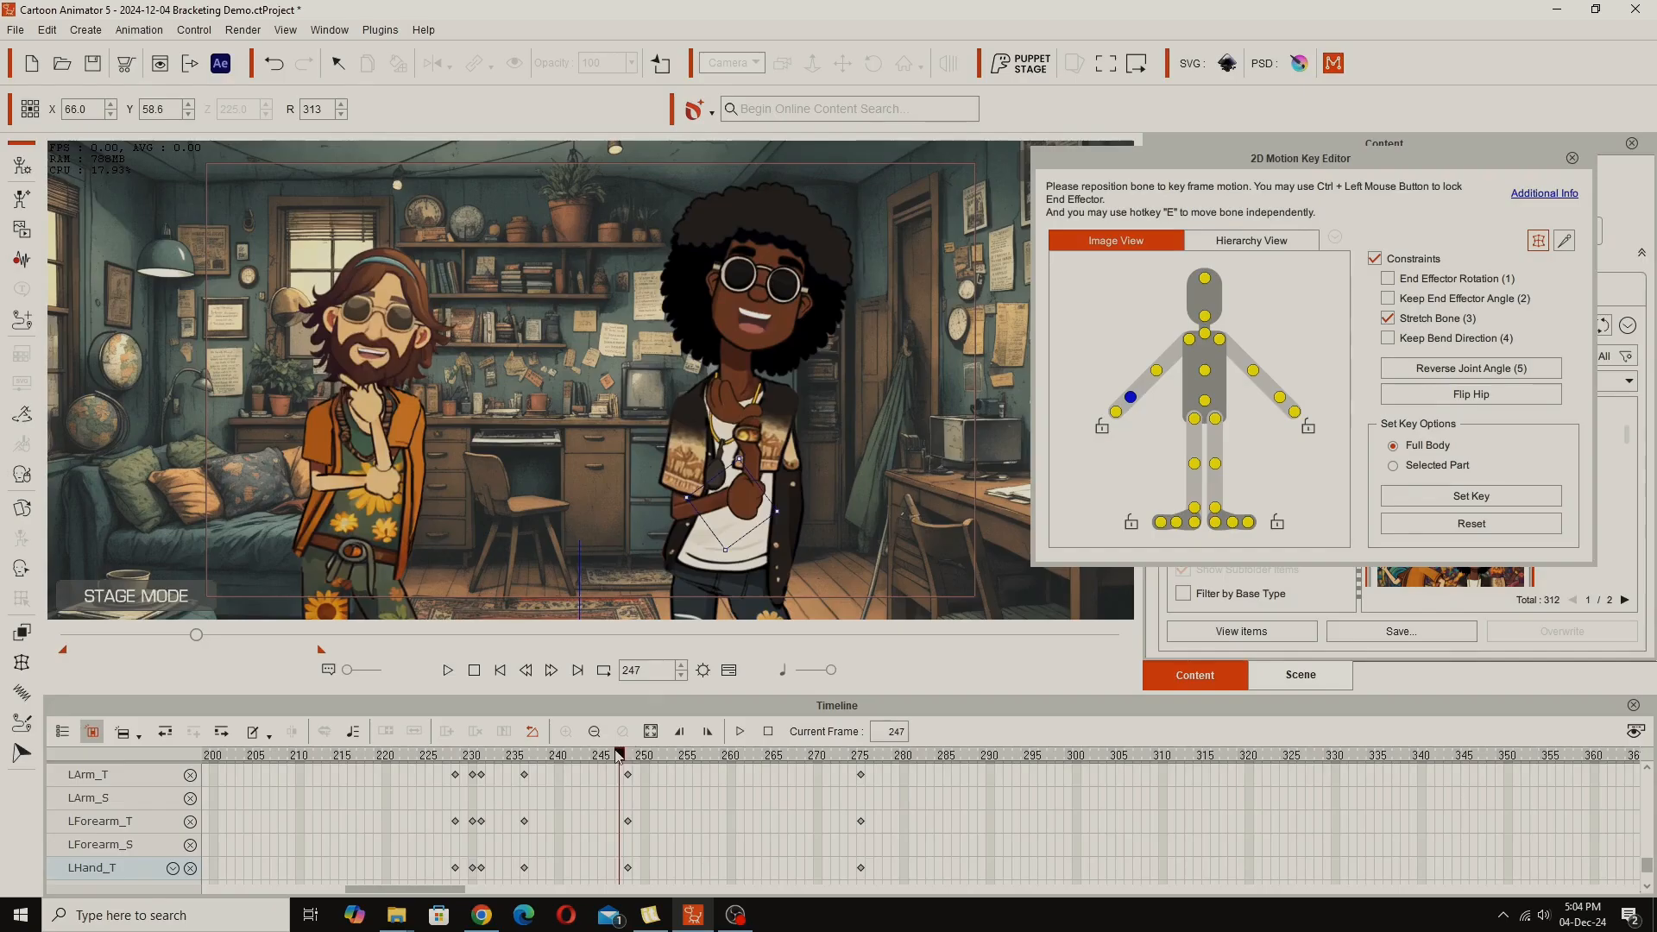
drag(525, 900, 411, 899)
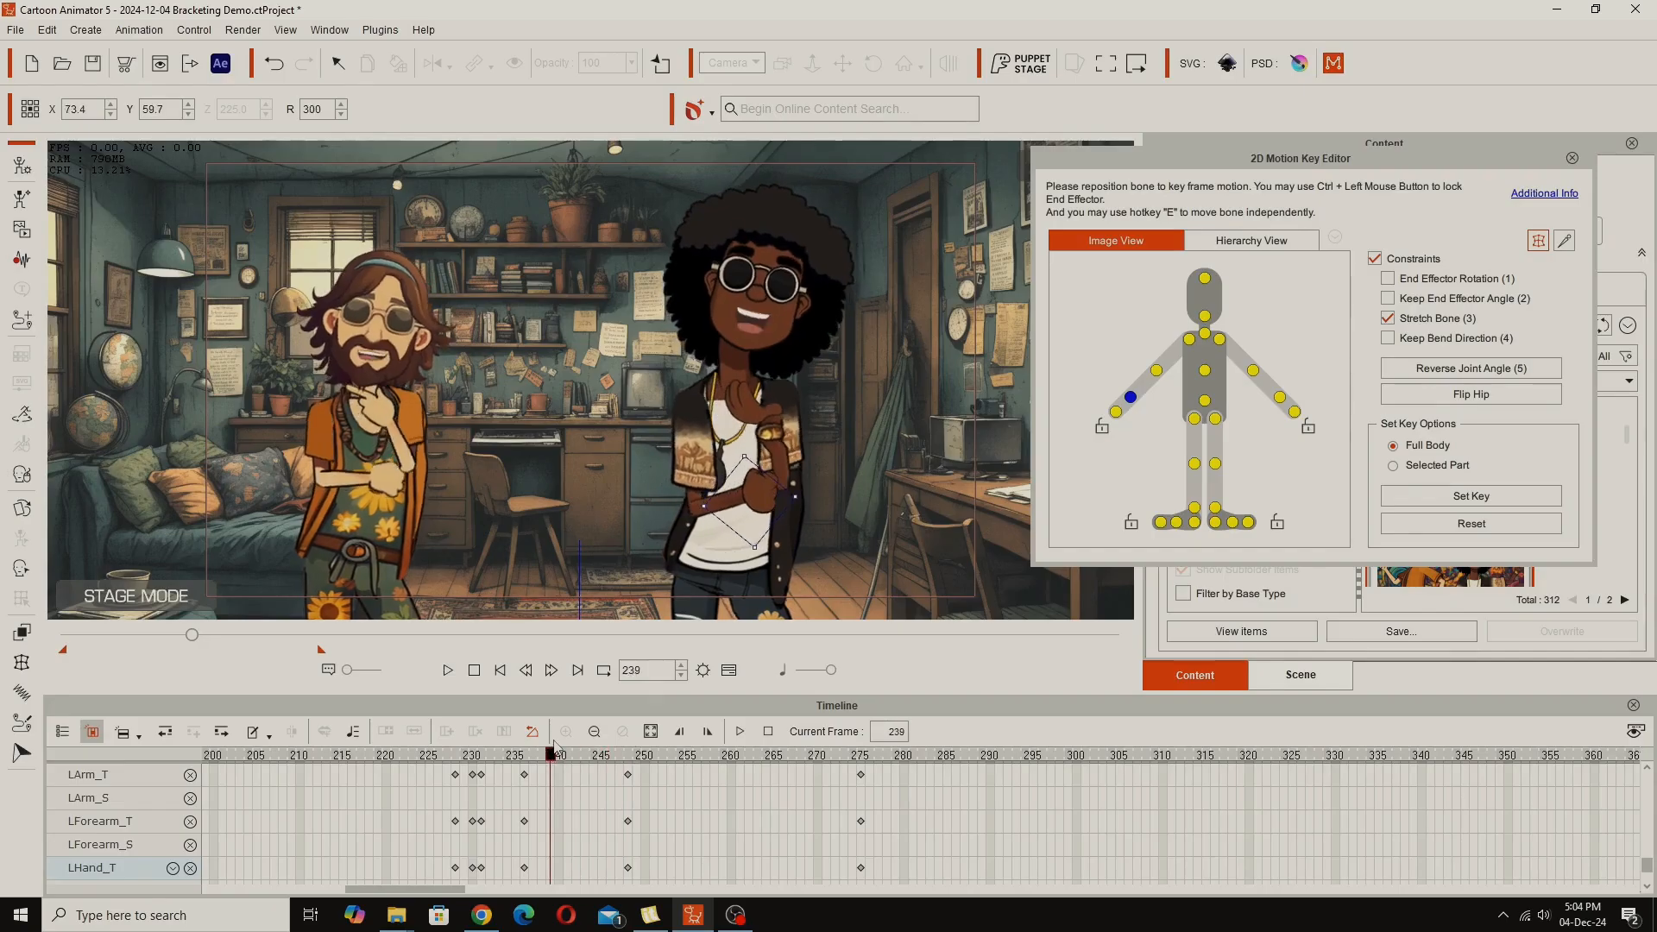
drag(553, 747, 477, 757)
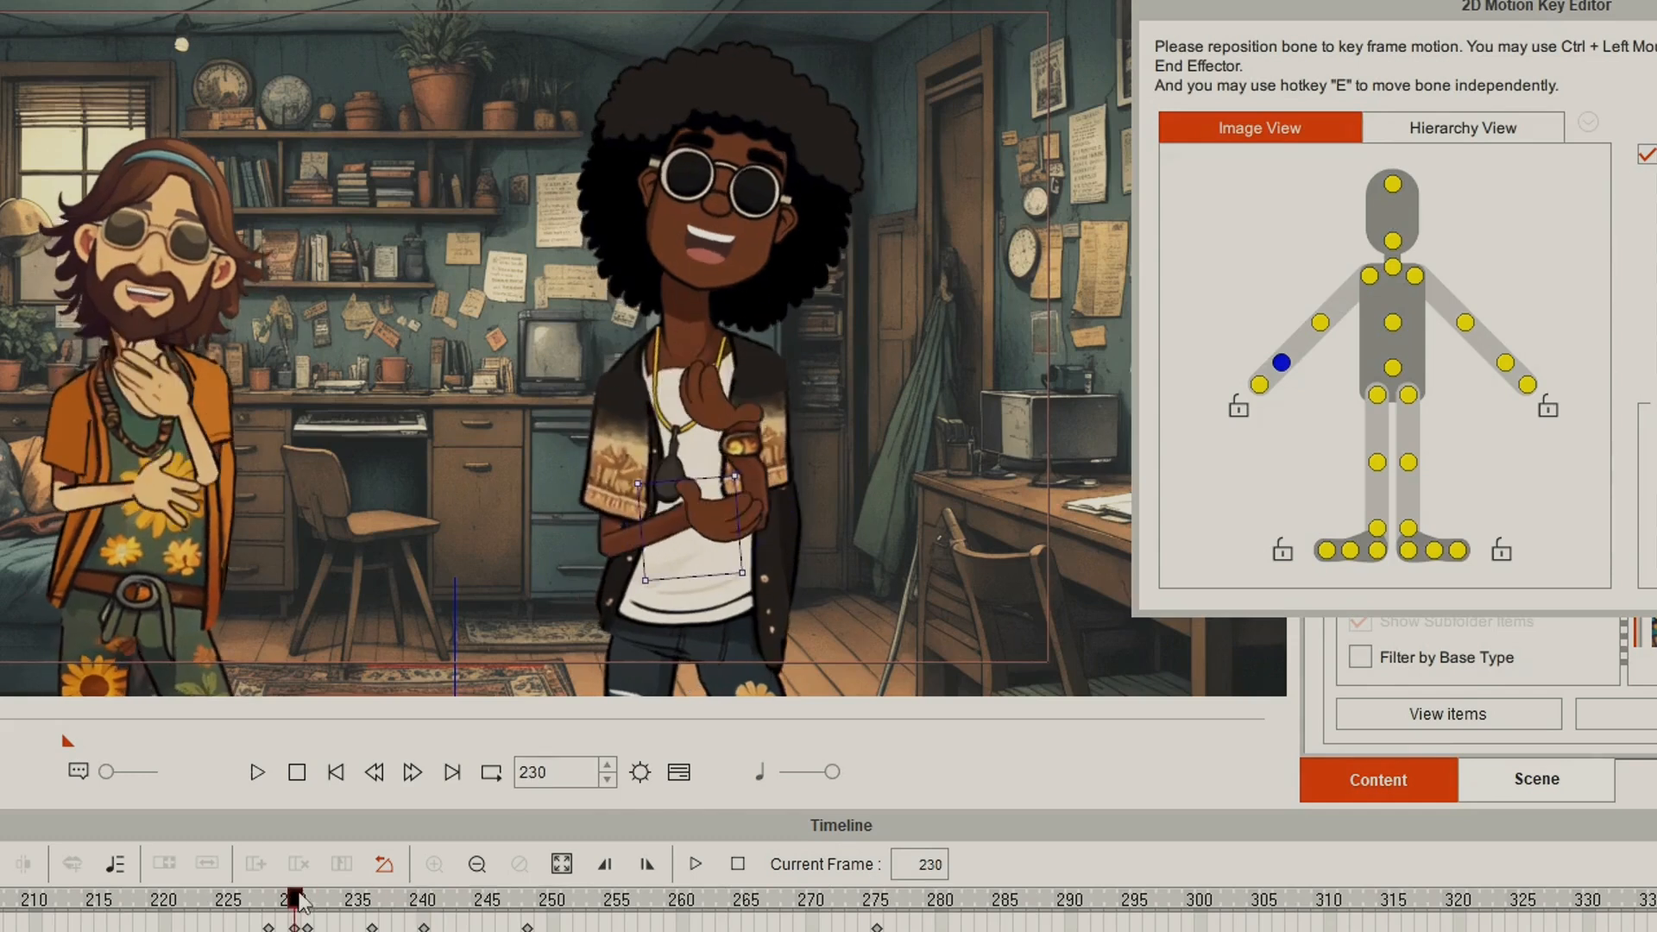
Step: Correct the hand pose at frame 258 with the raised arm's hand bone, and scrub to frame 262
drag(298, 901, 709, 900)
click(1505, 363)
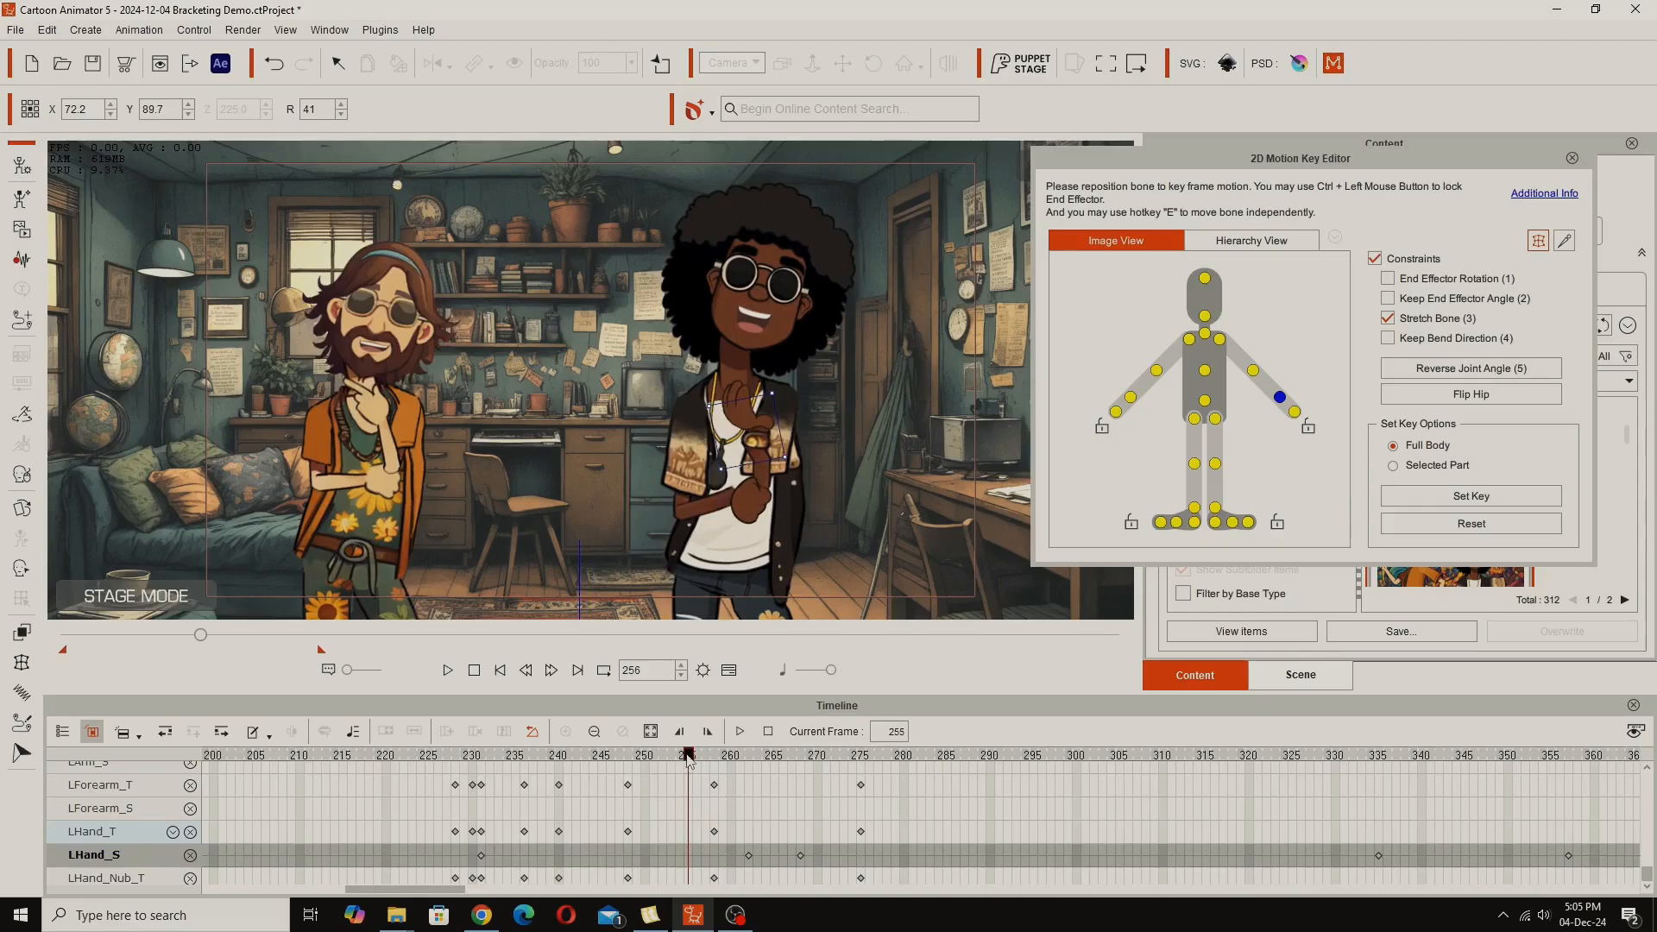
drag(619, 900, 709, 900)
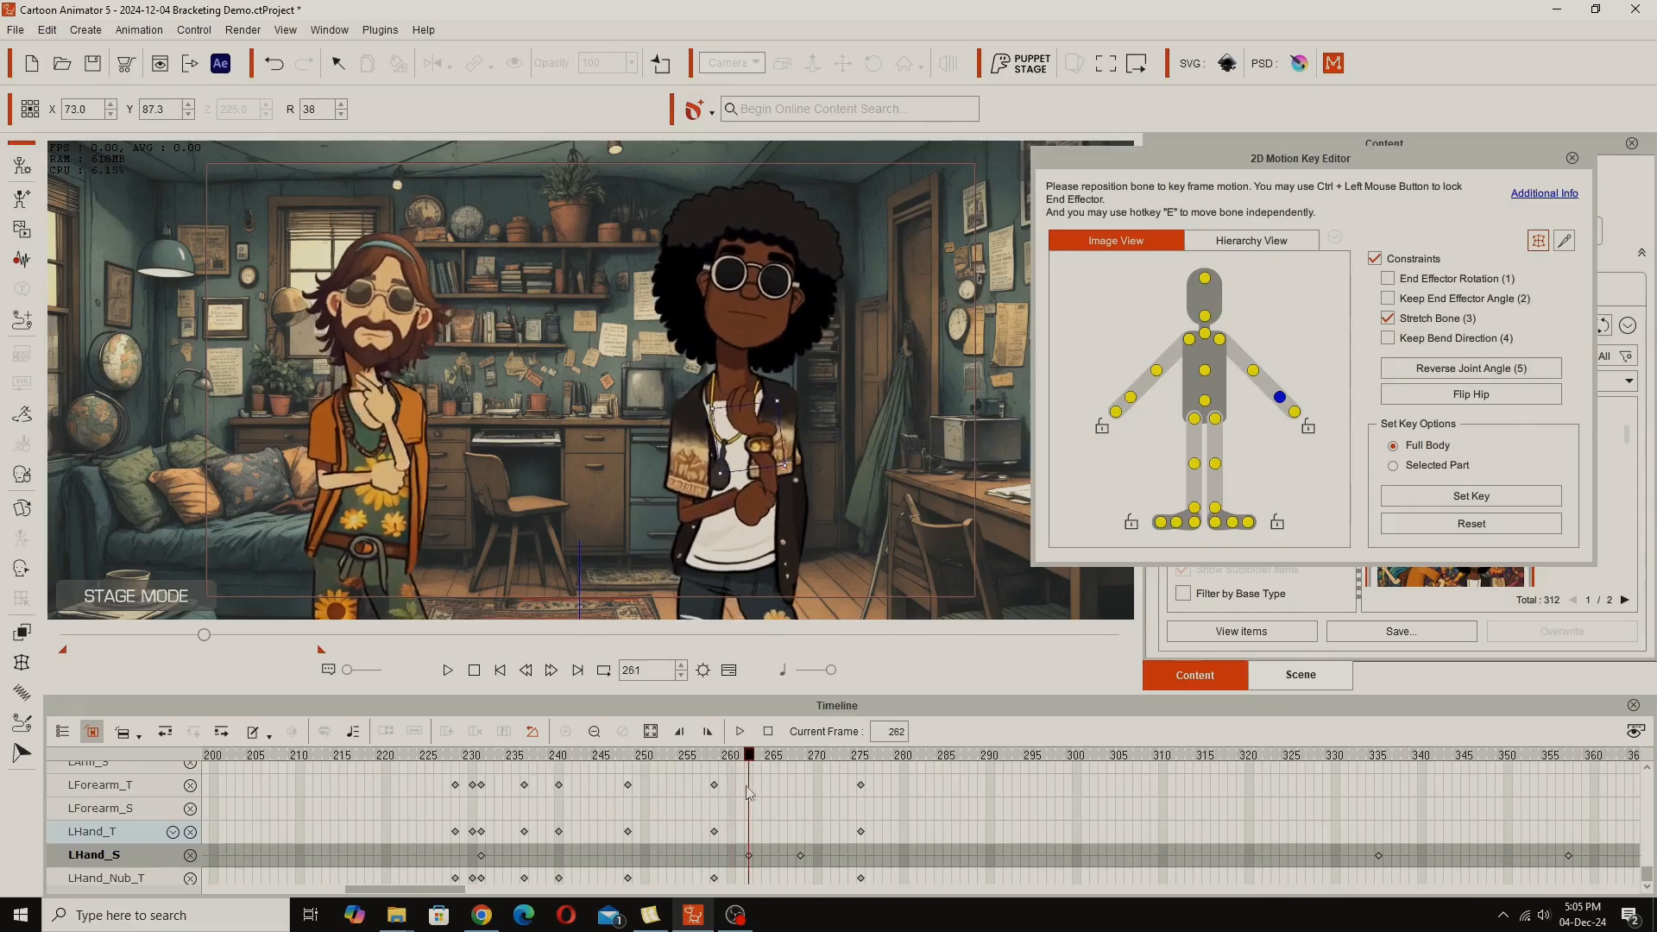
Step: Adjust the angle of the opening hand at frames 264 and 270
mouse_move(749, 756)
mouse_down()
mouse_move(732, 756)
mouse_move(765, 756)
mouse_up()
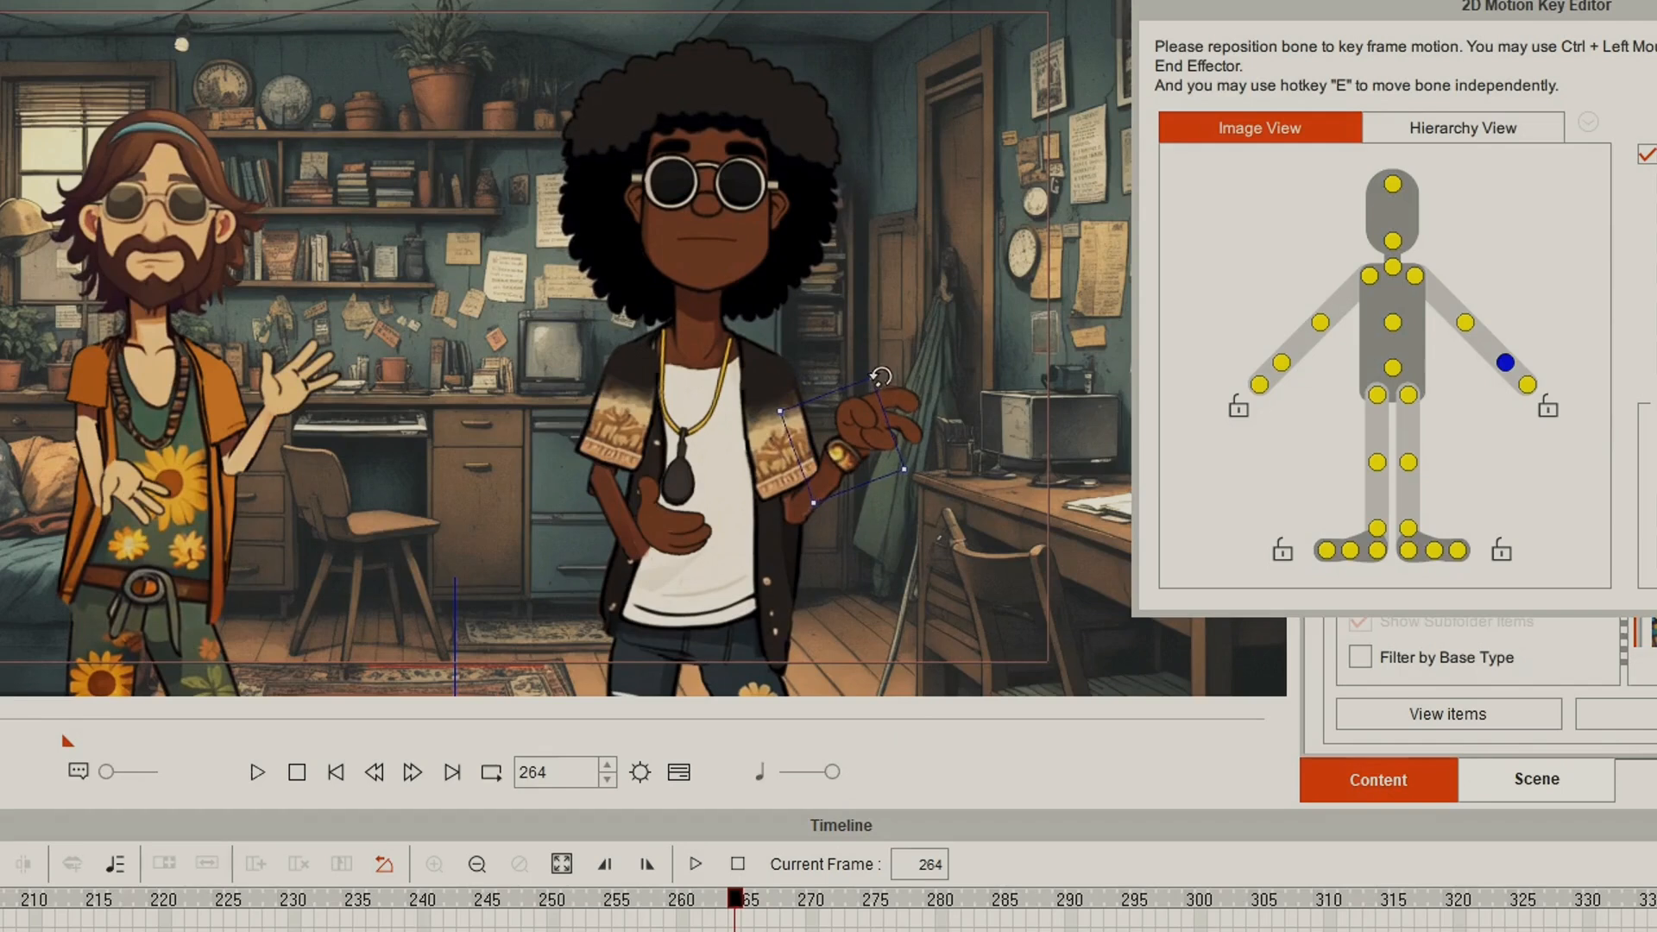
drag(735, 900, 877, 915)
drag(953, 566, 945, 607)
drag(877, 908, 811, 901)
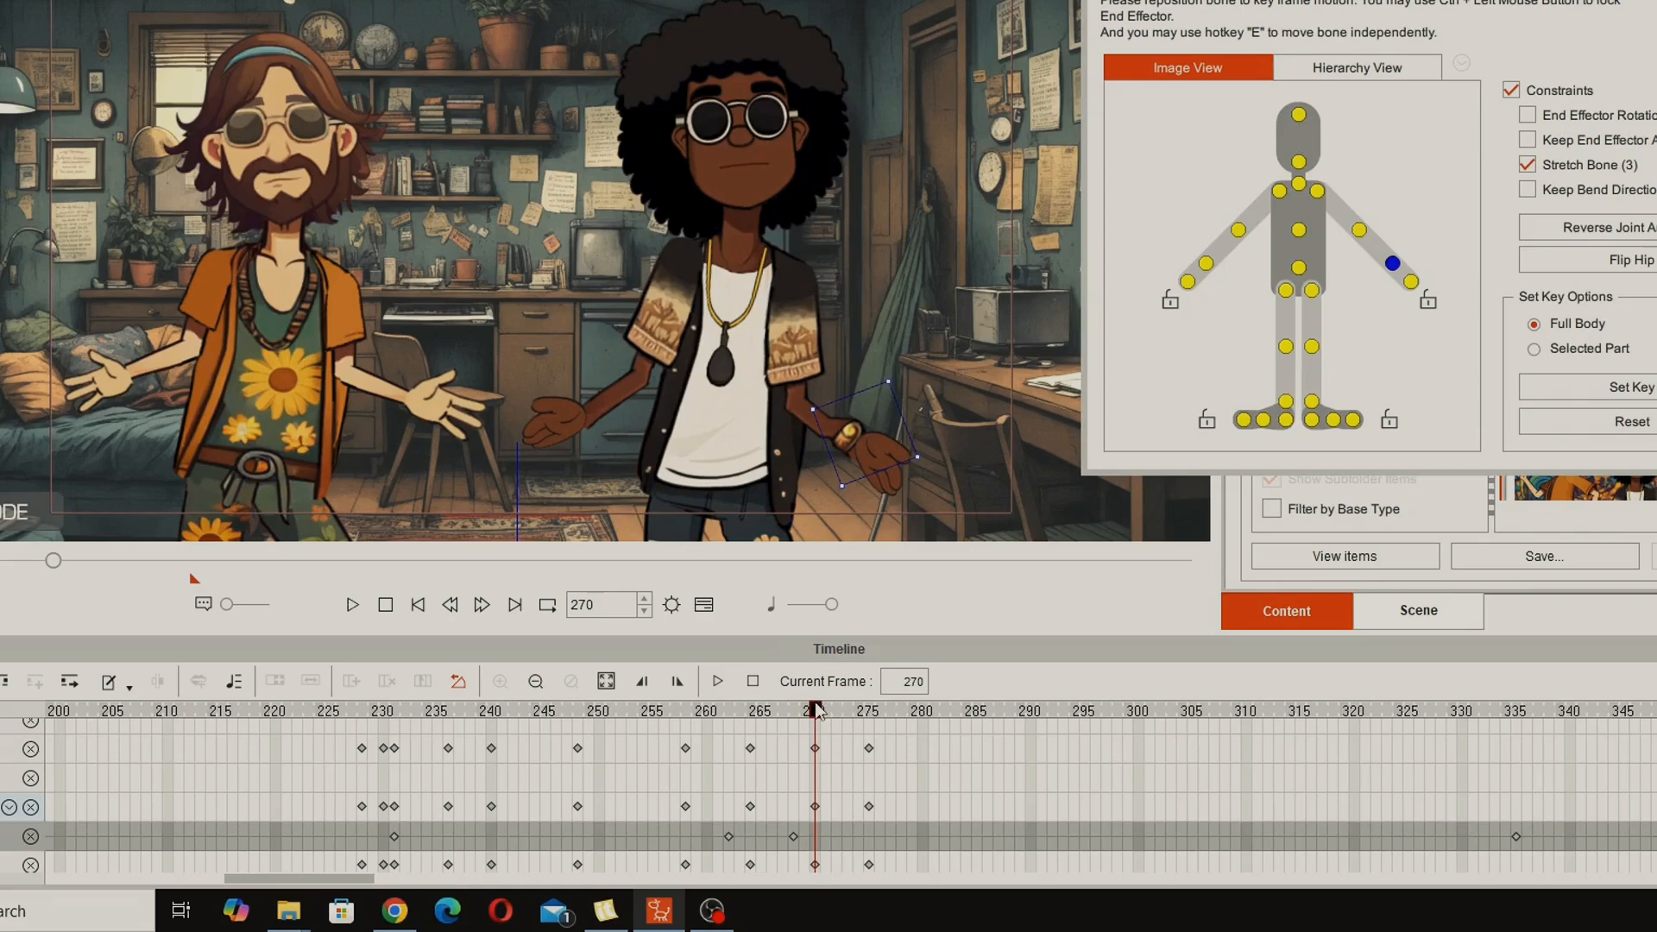
Step: Scrub between frames 234 and 270 to check the arm poses, and close the 2D Motion Key Editor at frame 234
drag(818, 753, 458, 712)
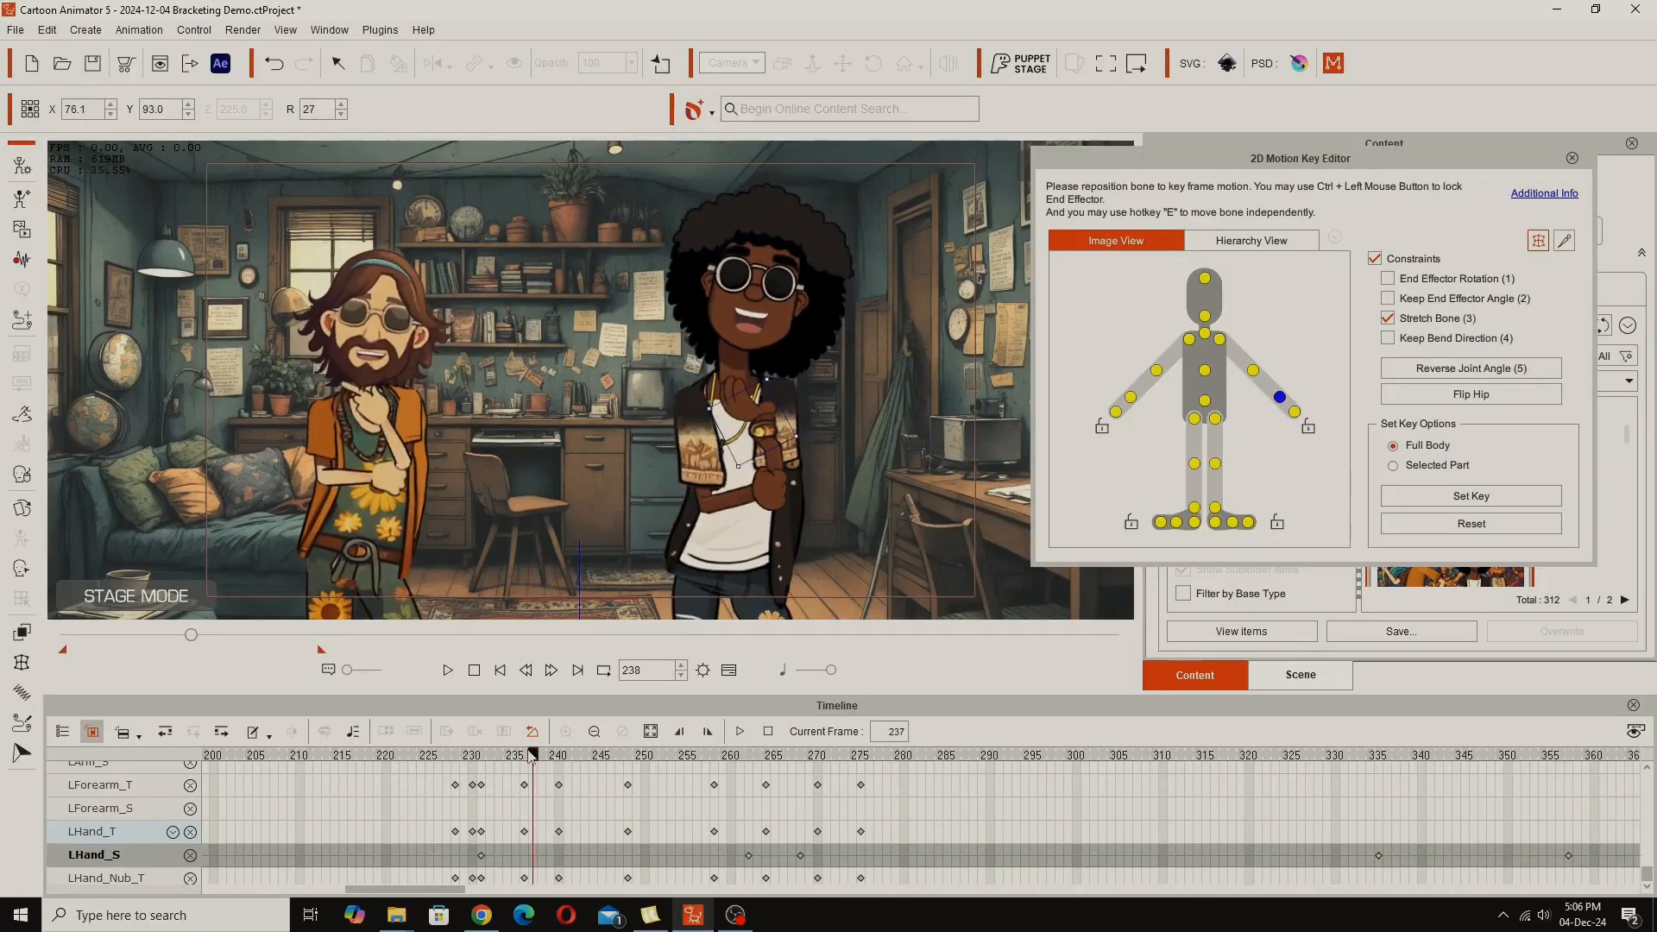
drag(532, 755, 764, 781)
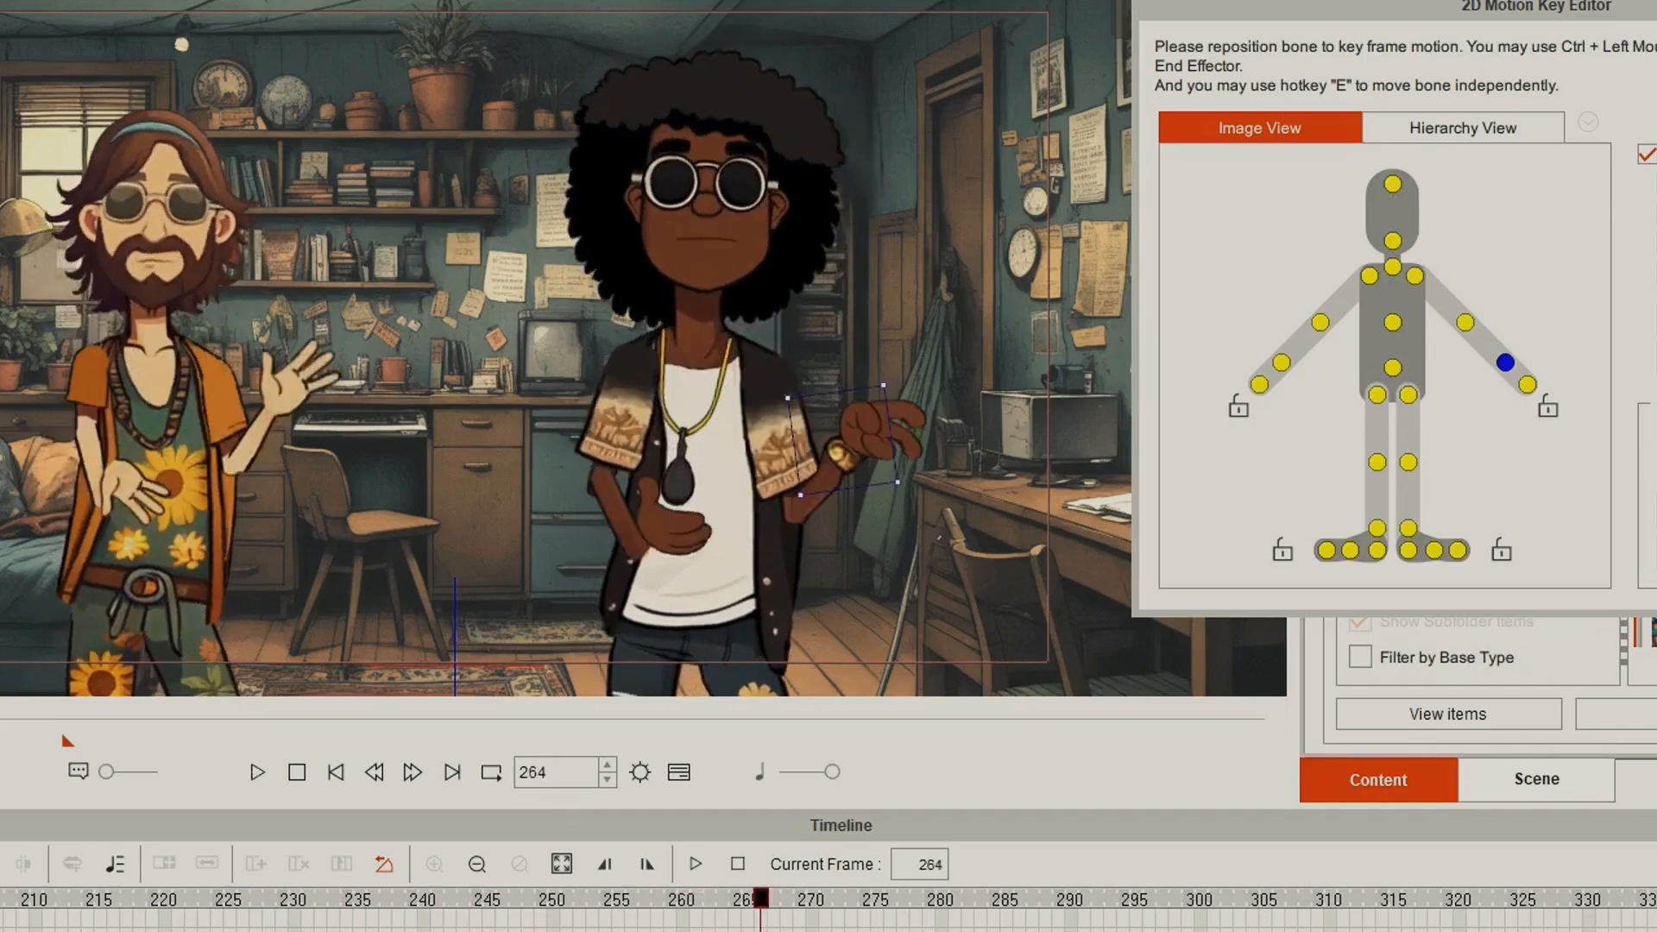
drag(760, 899, 371, 899)
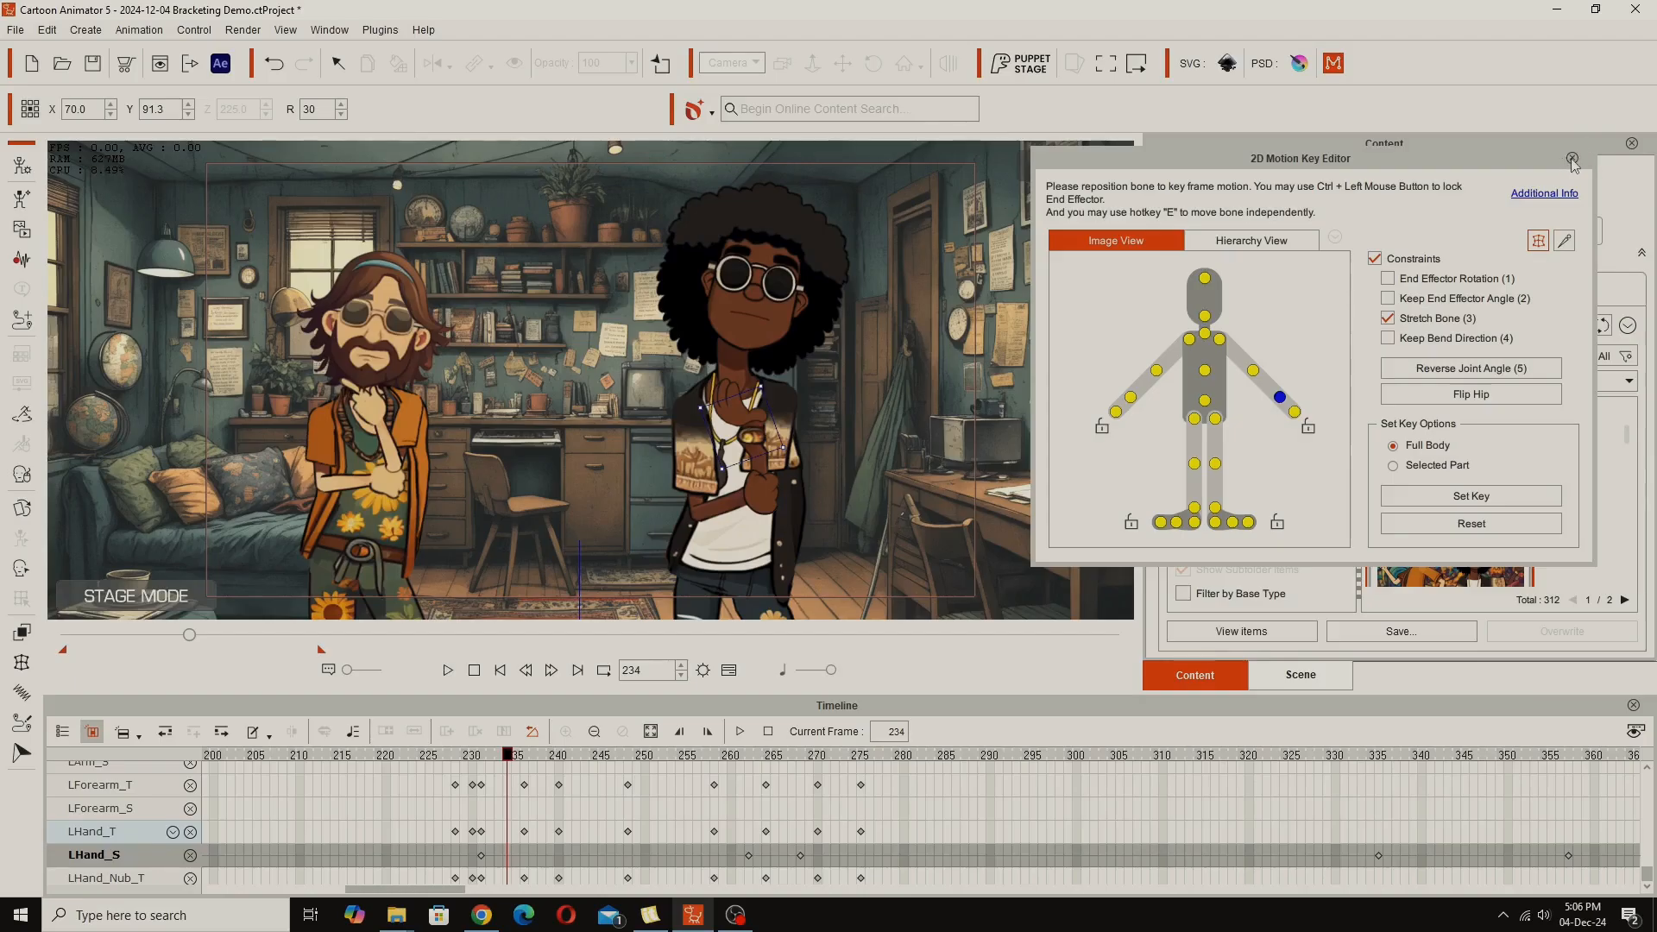
click(1572, 159)
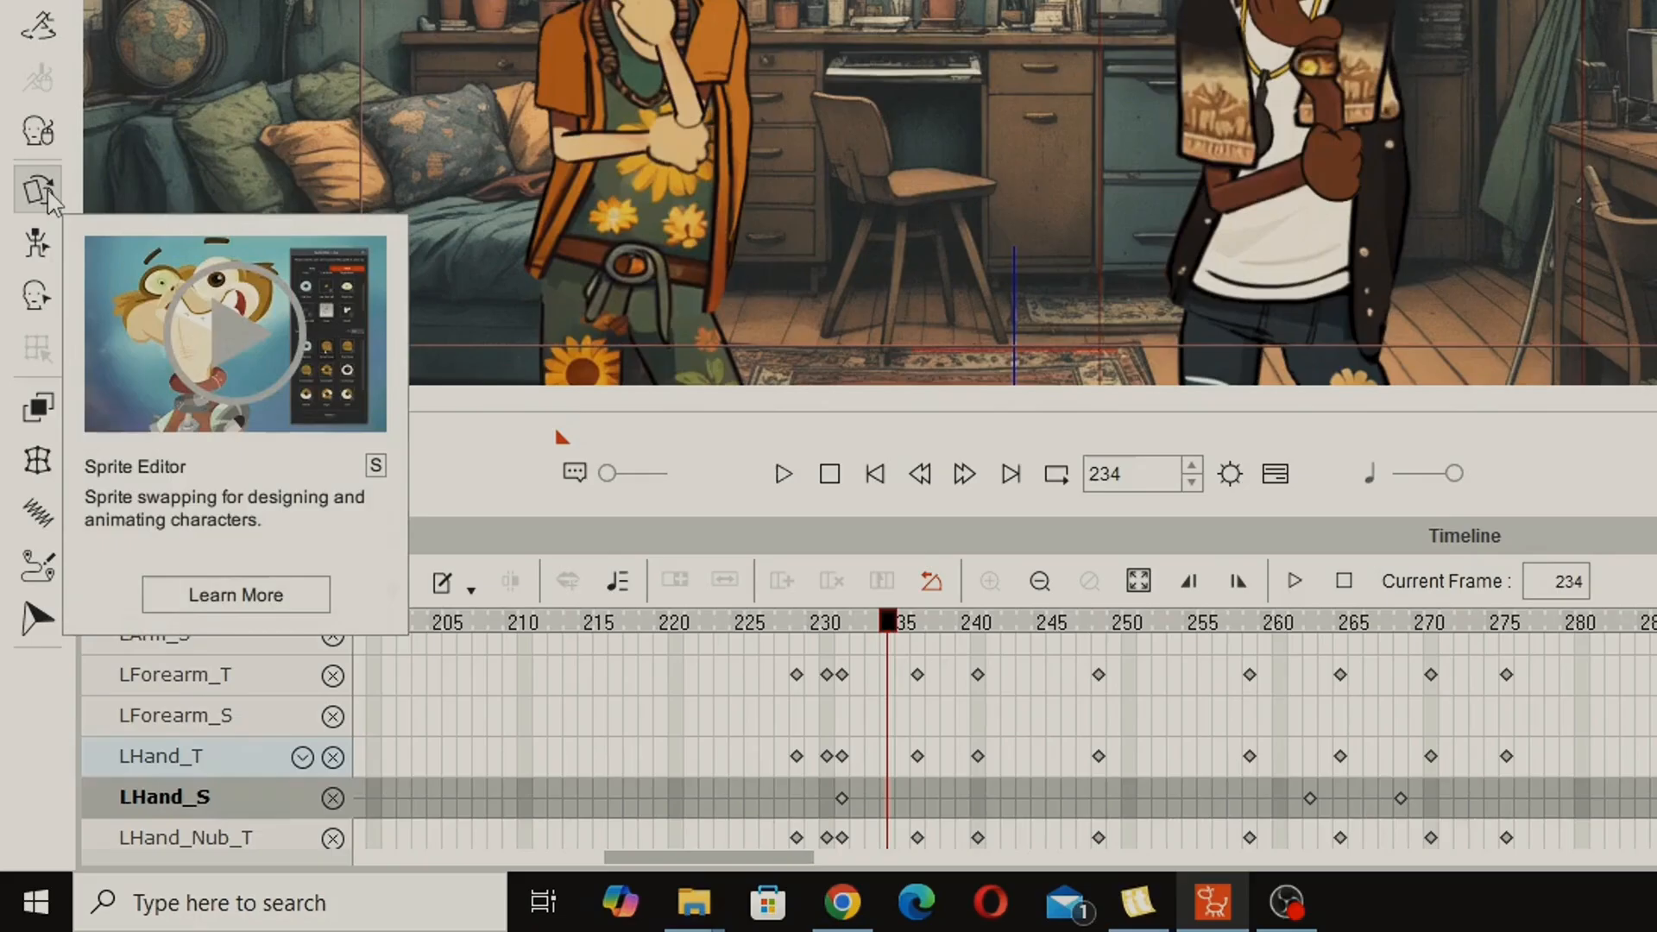
Step: Swap the left hand's sprite at the frame 231 sprite key to left hand 1 using the Sprite Editor
click(43, 191)
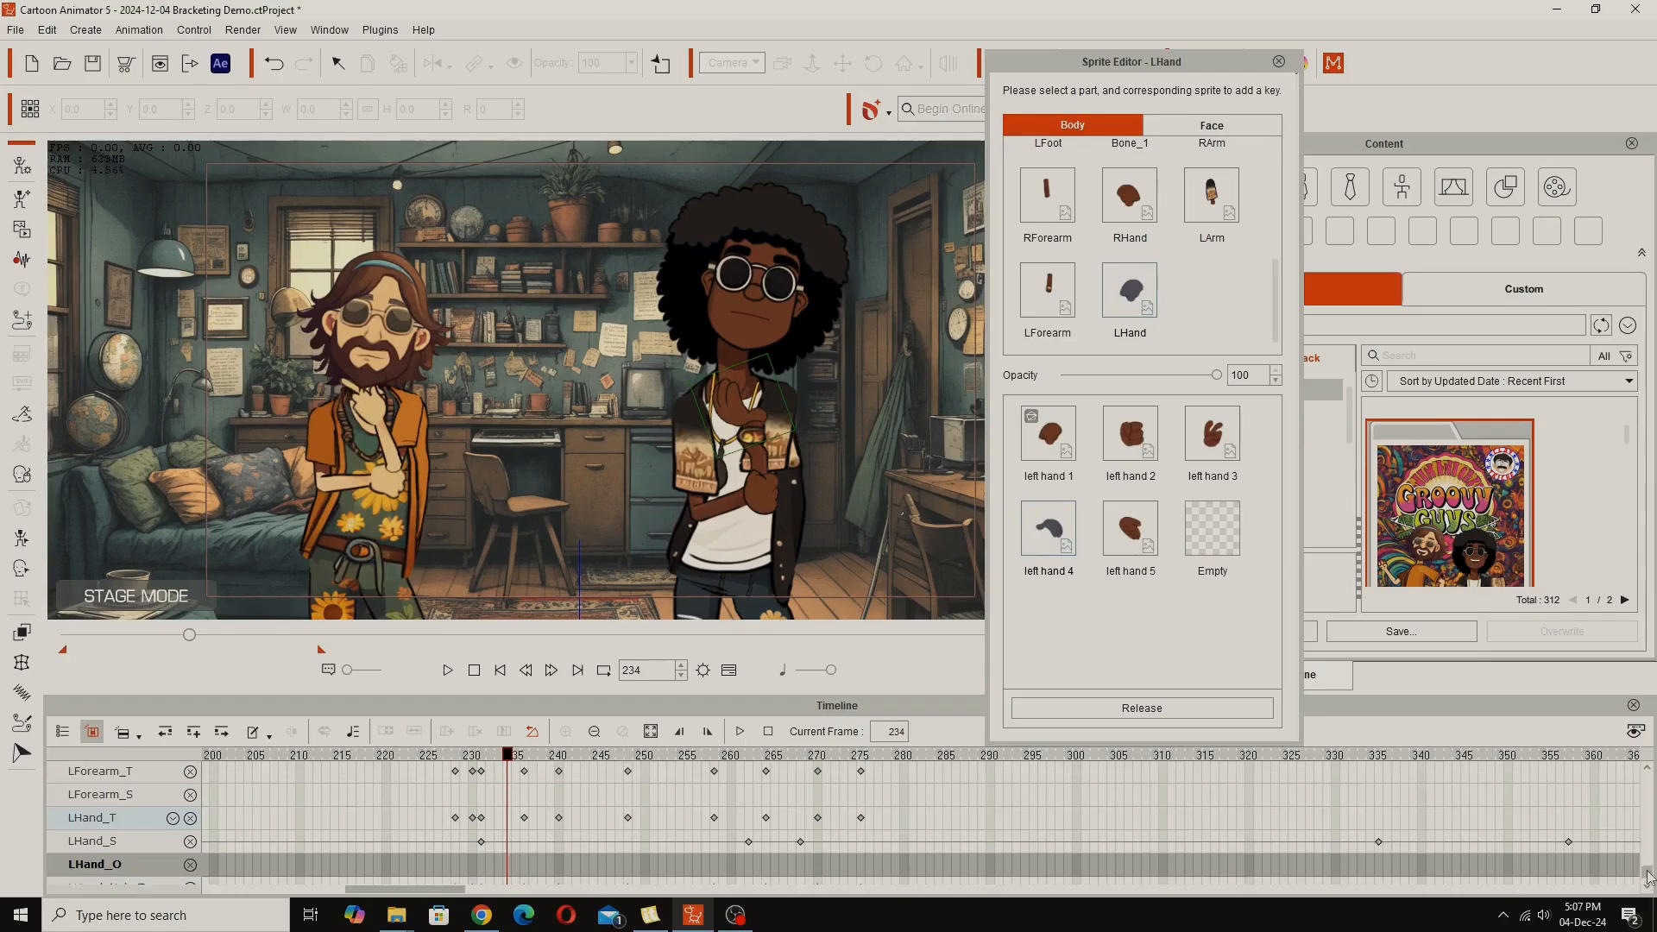
scroll(935, 838, up, 5)
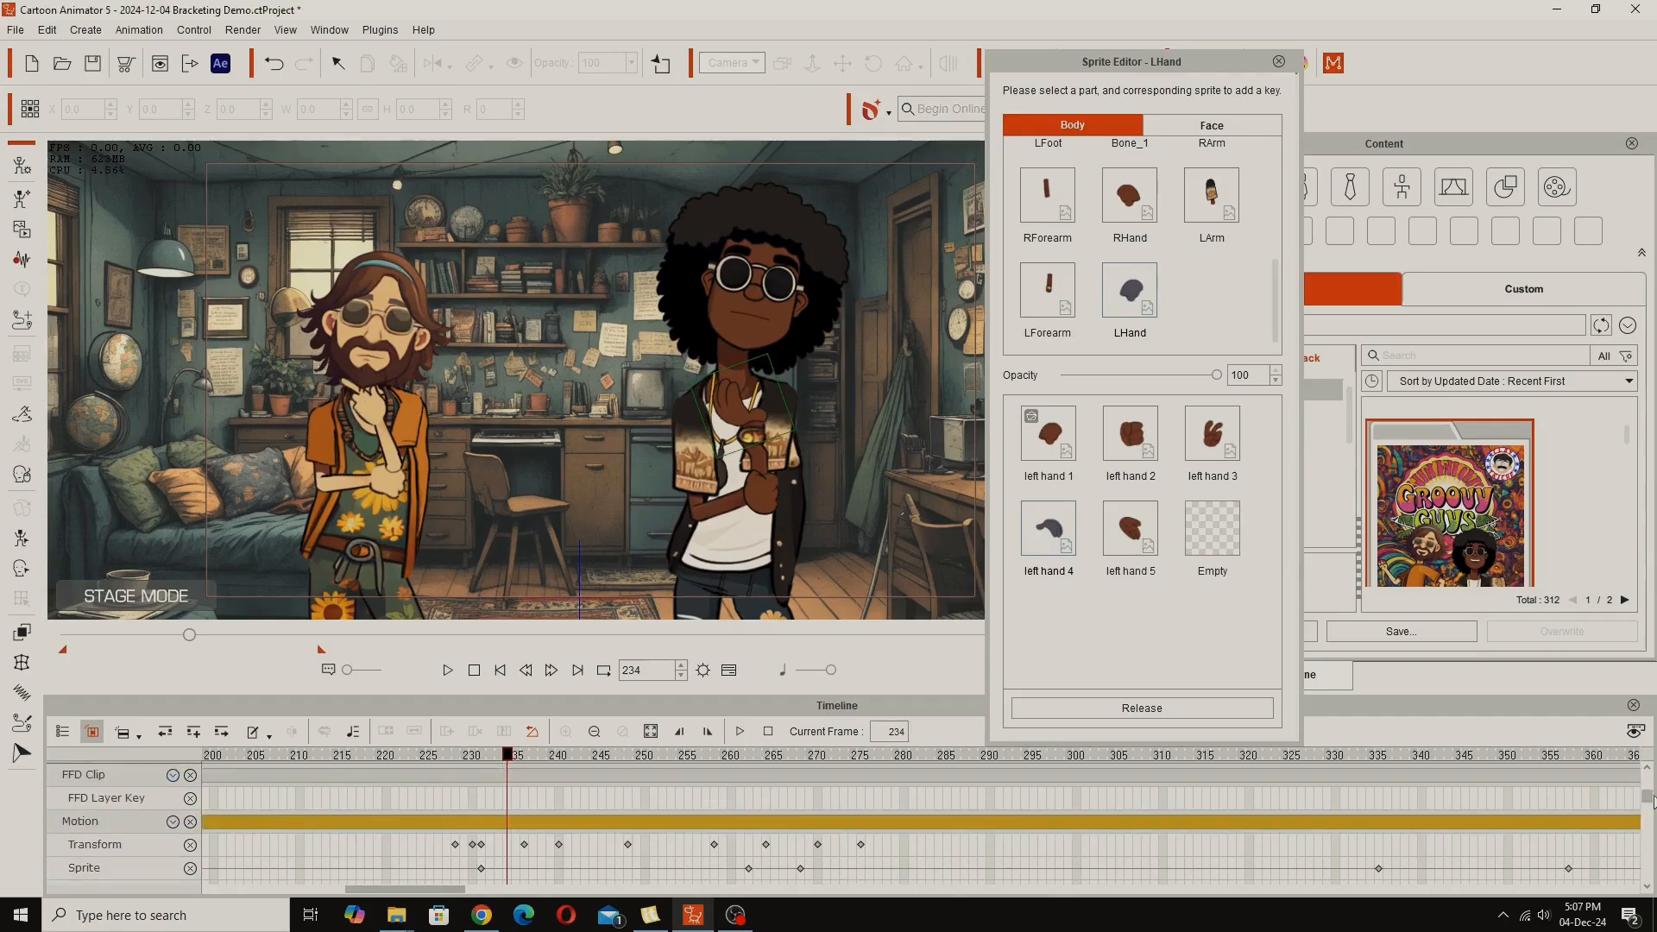
scroll(934, 838, down, 1)
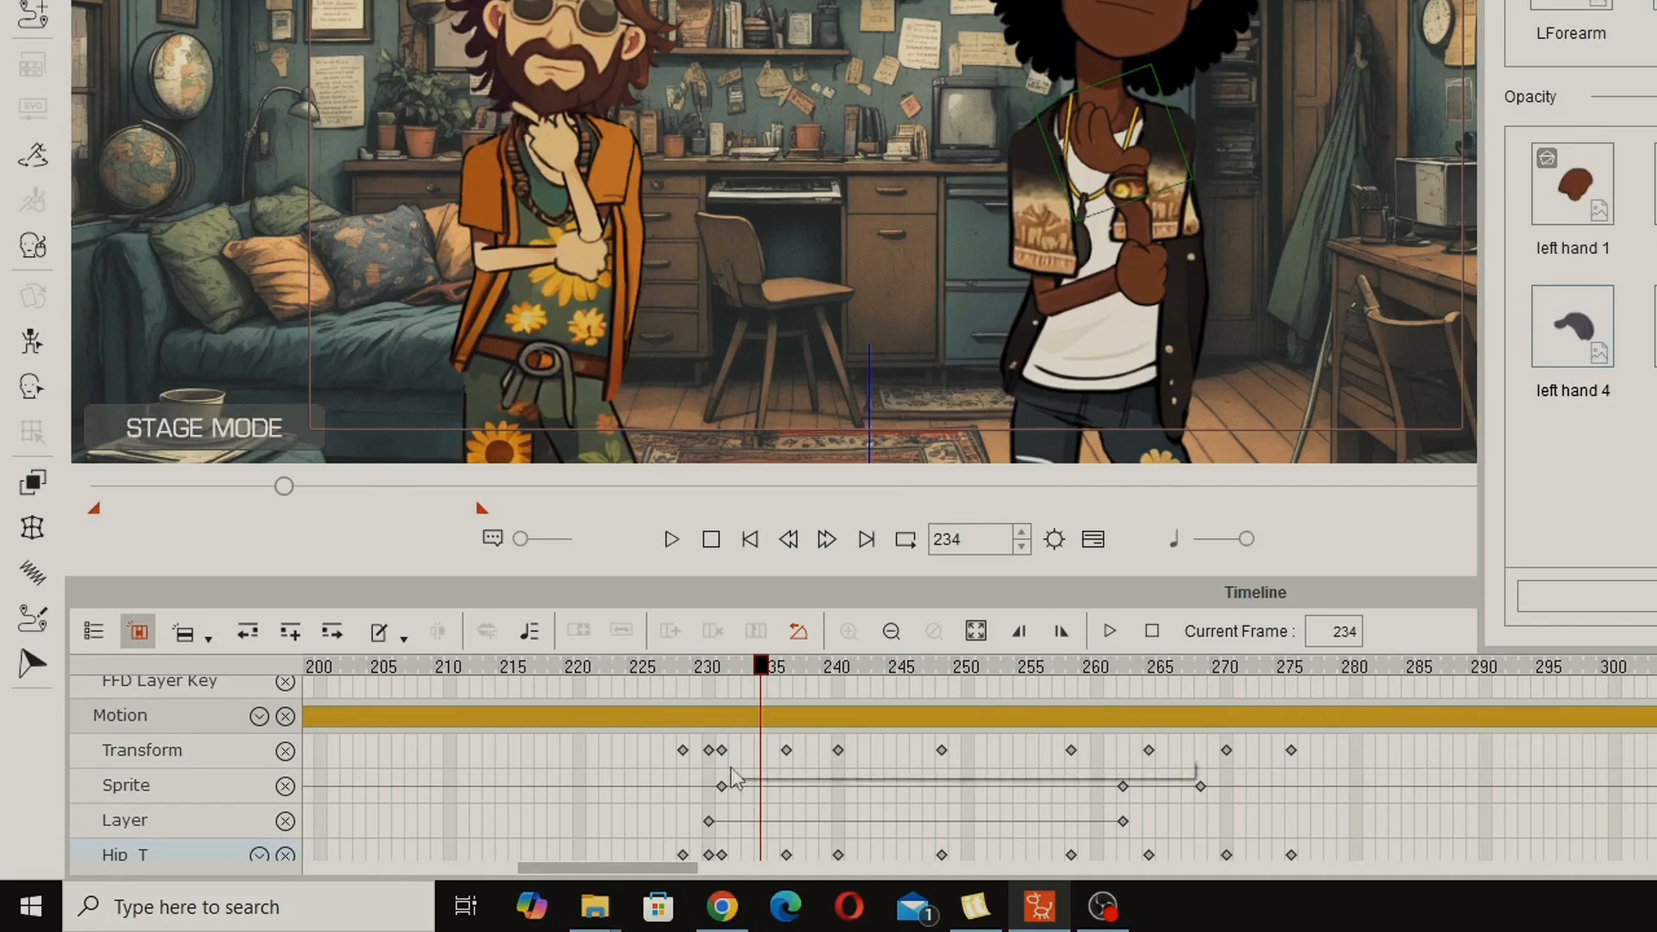
click(240, 801)
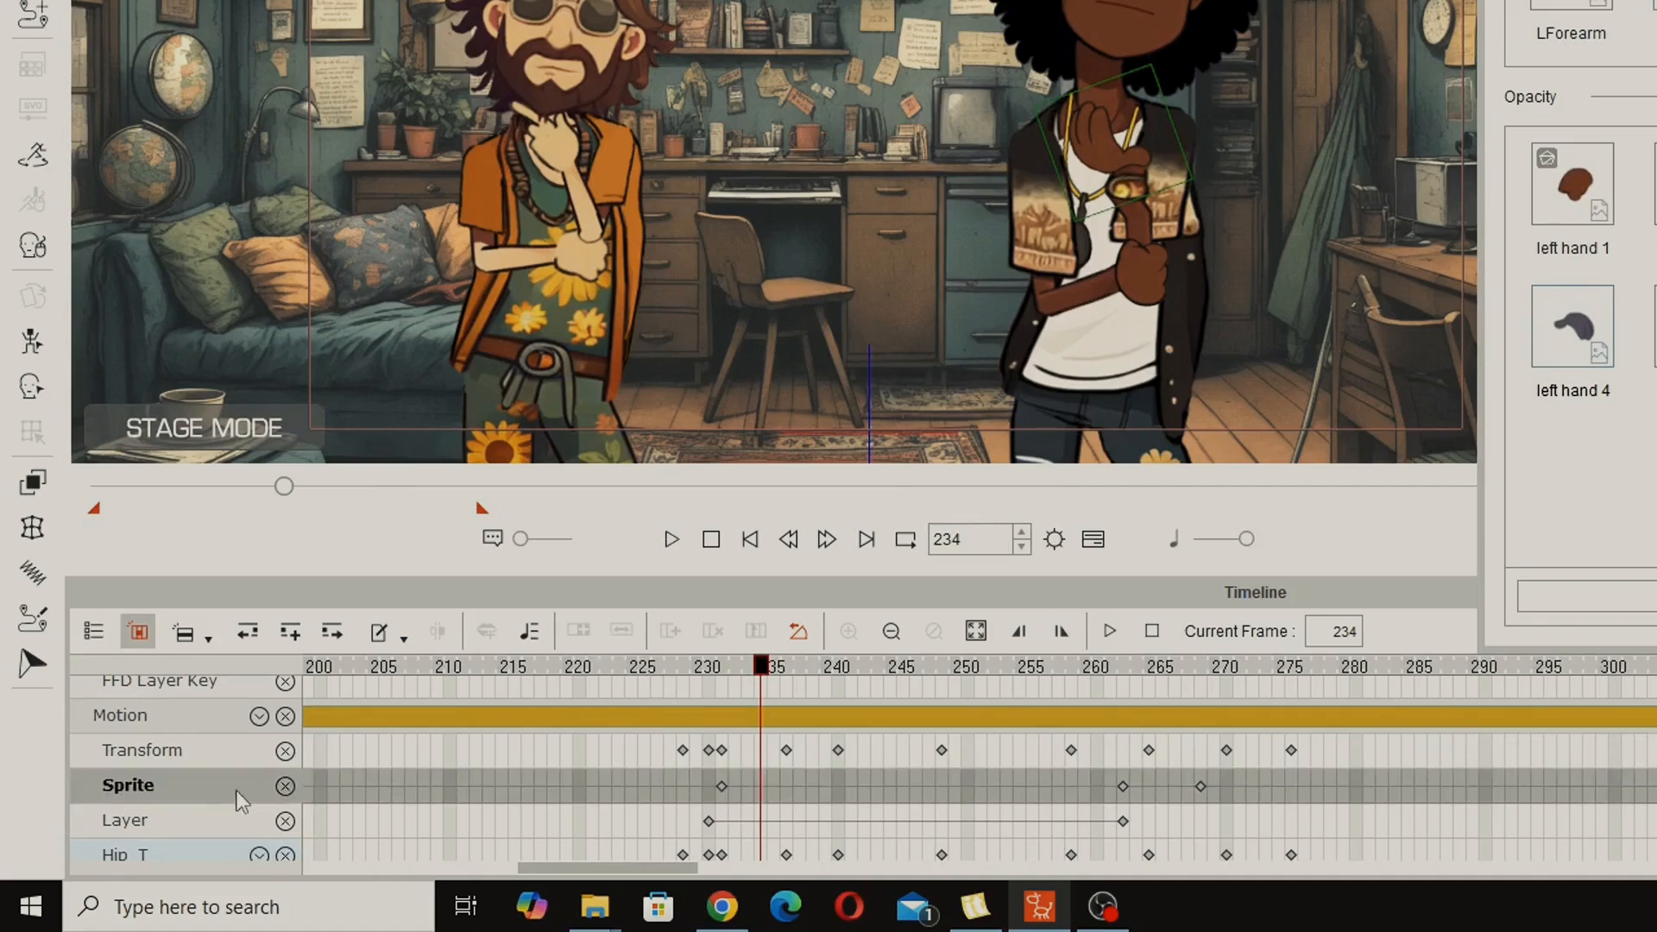
click(723, 785)
drag(722, 672, 668, 672)
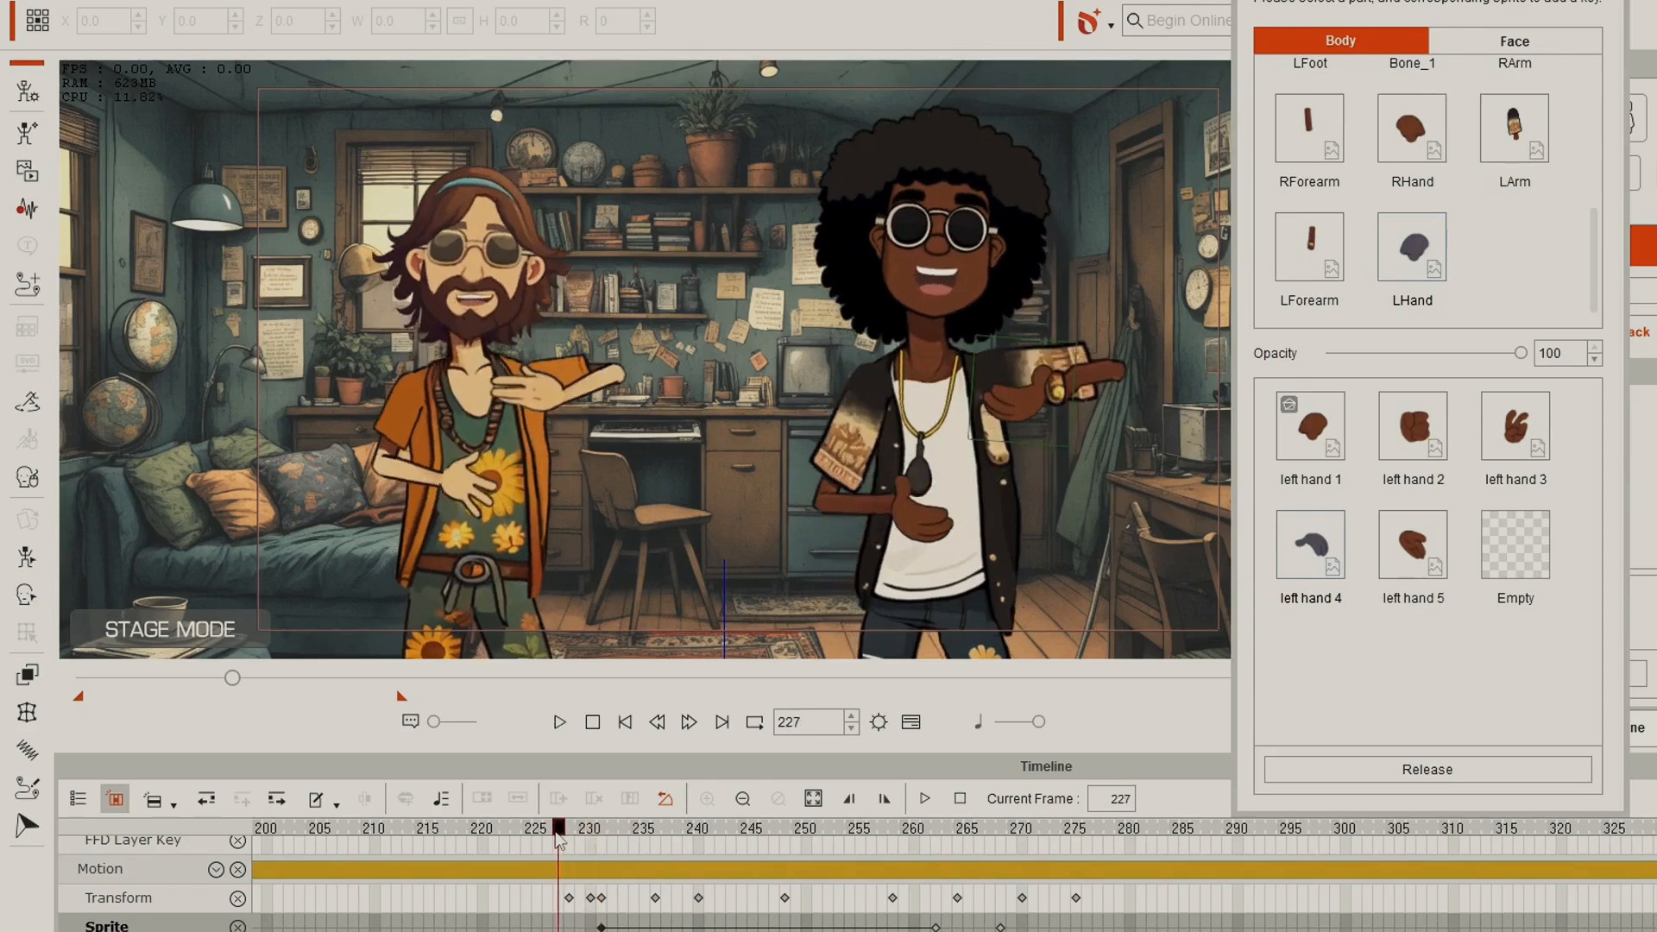
drag(558, 841, 601, 842)
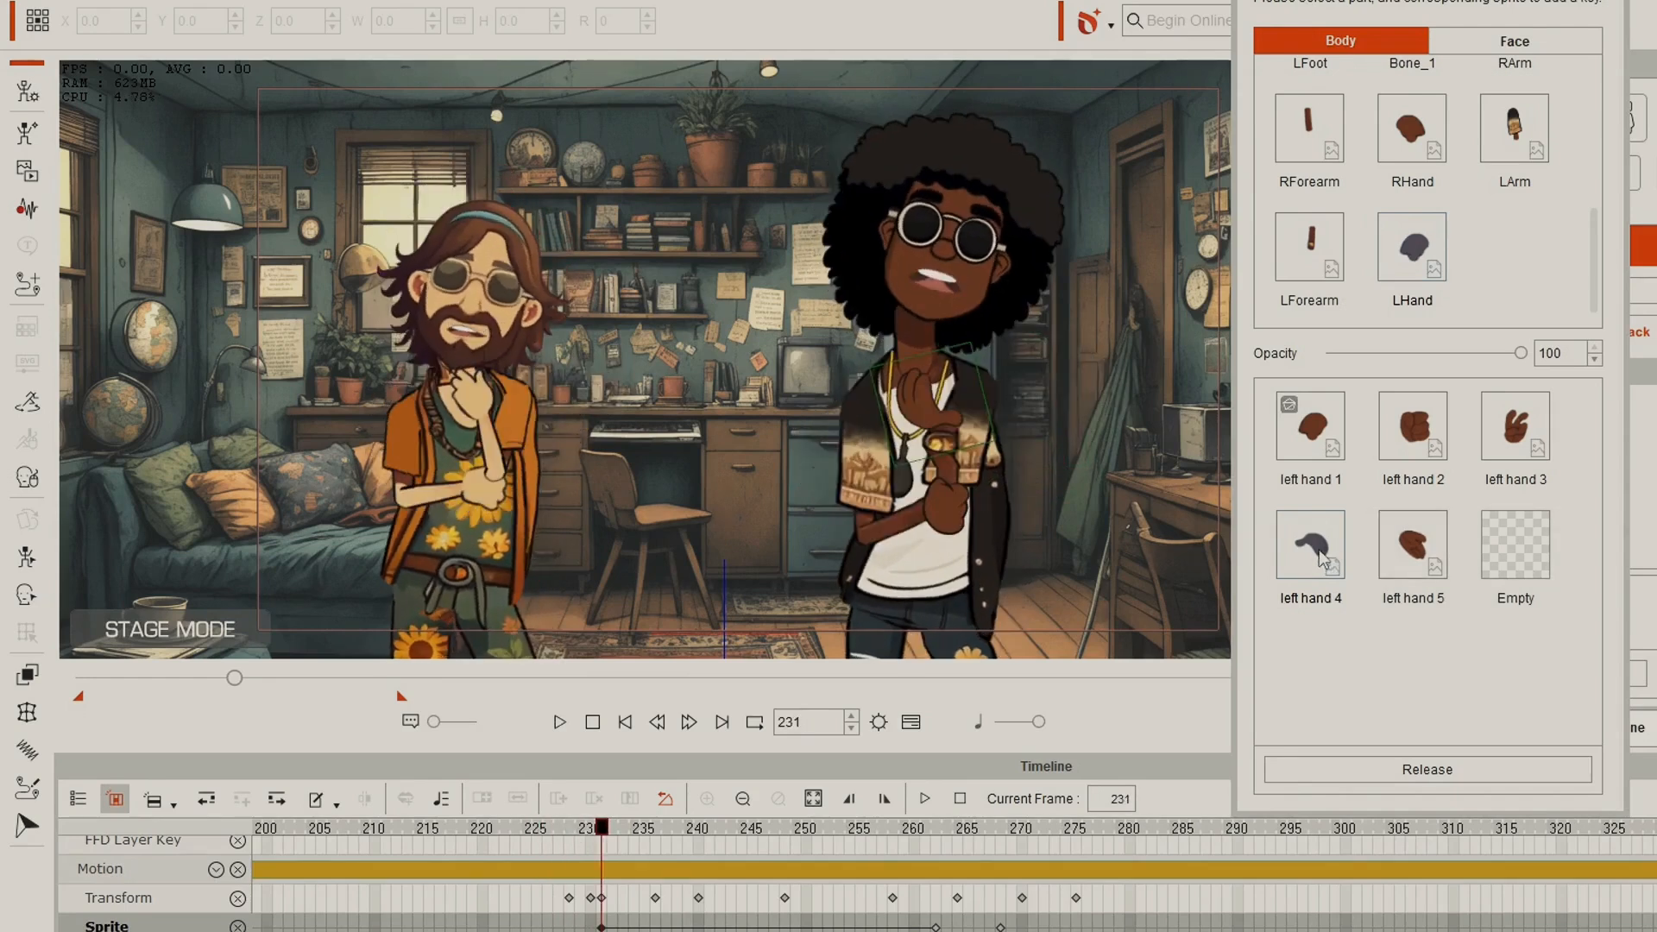
click(1317, 442)
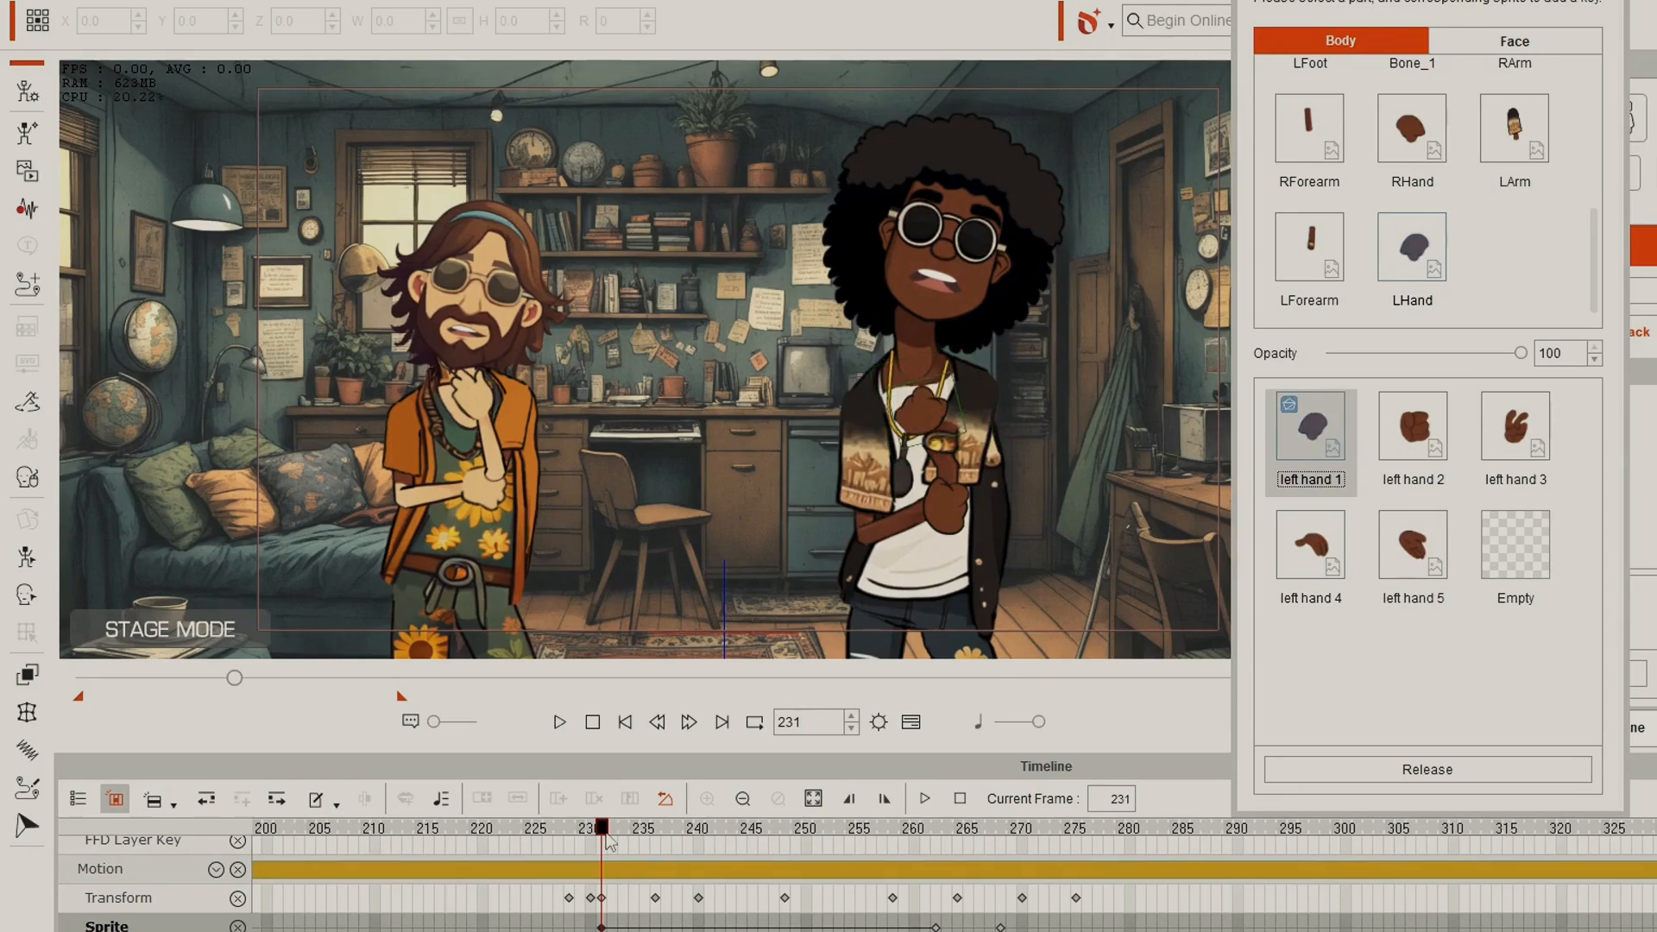
Step: Play the section from frame 231 to check the swapped hand sprite, close the Sprite Editor, and scrub to frame 236
key(space)
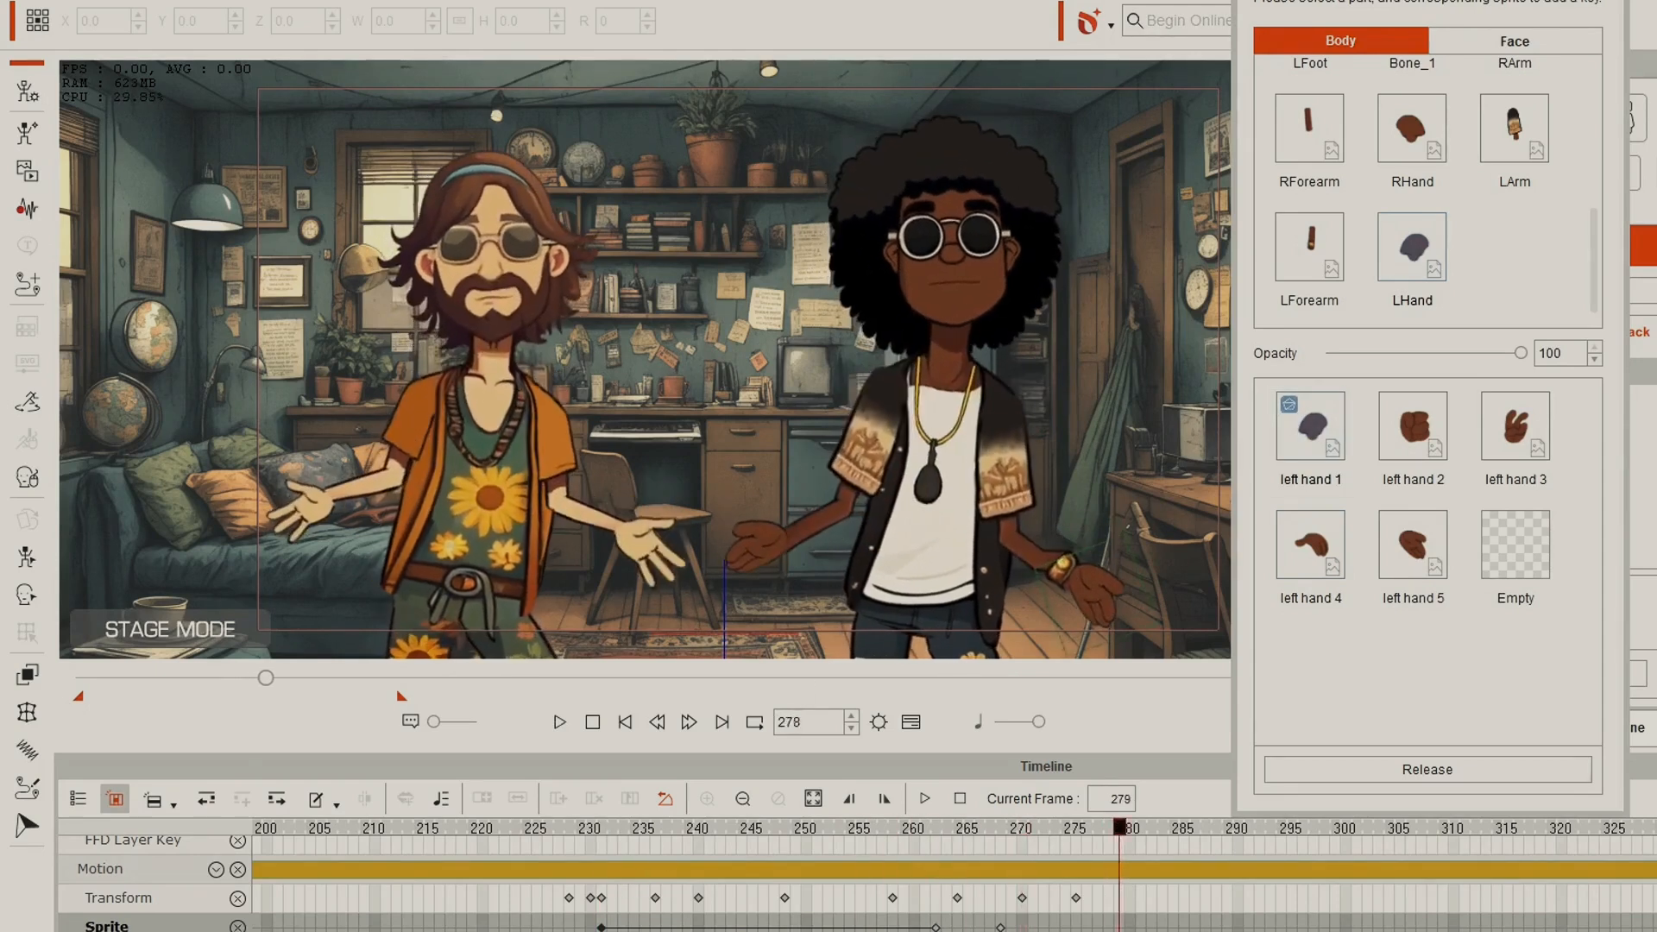
key(space)
click(1278, 61)
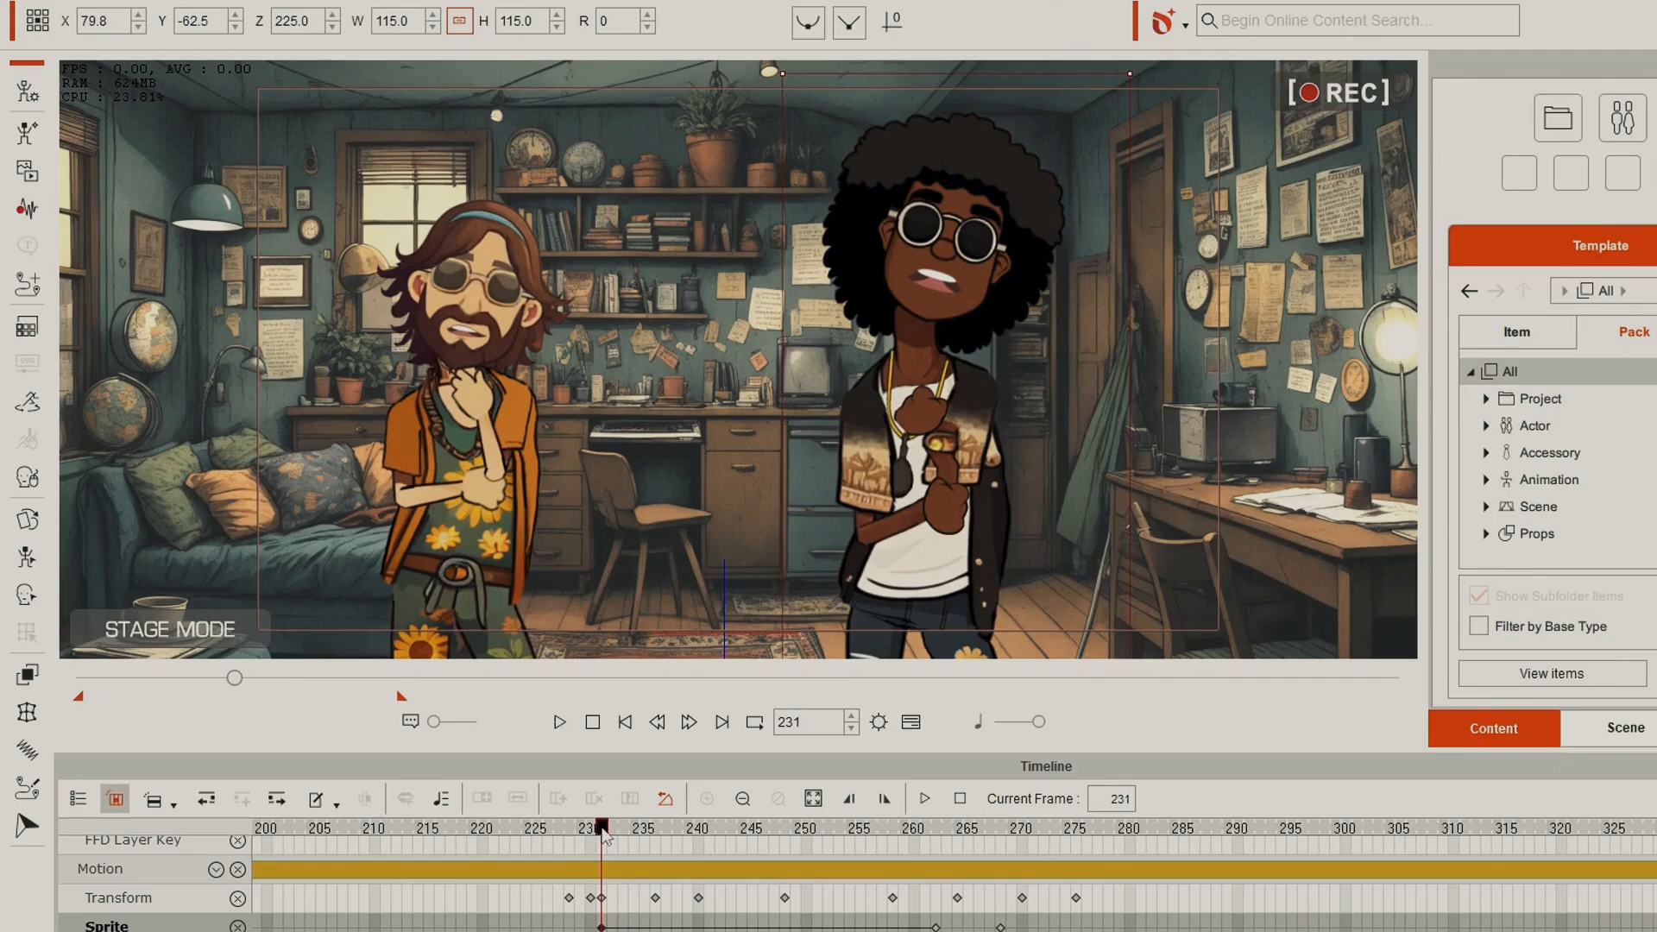
mouse_move(483, 760)
mouse_down()
mouse_move(516, 762)
mouse_move(491, 763)
mouse_up()
drag(617, 846, 581, 846)
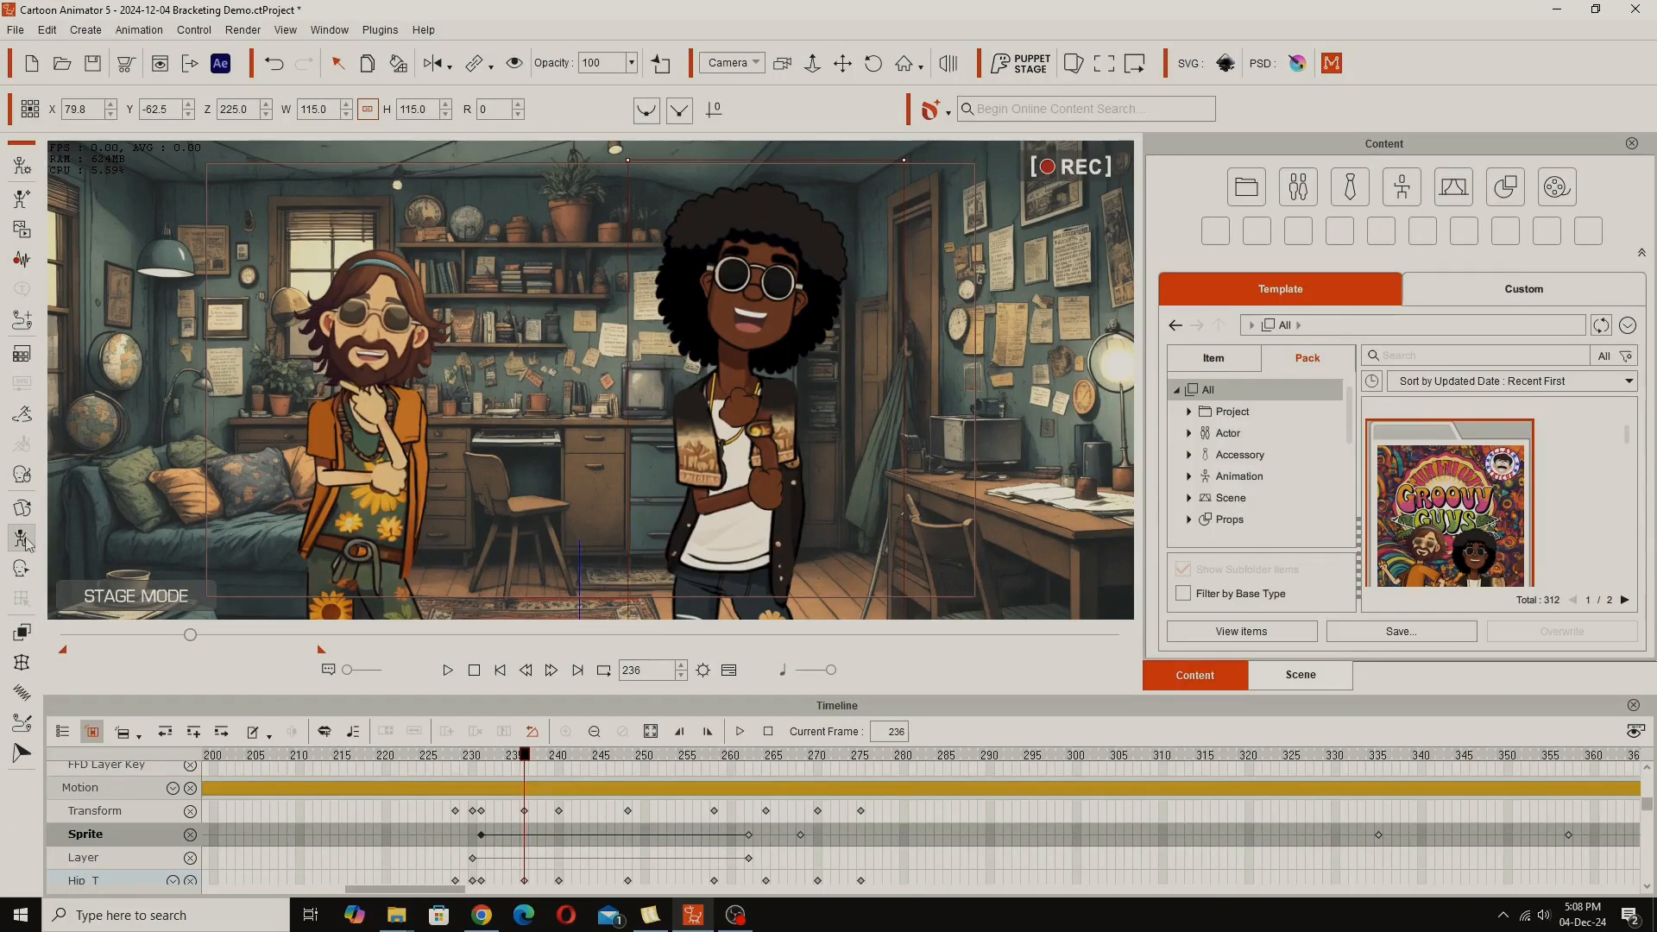
Step: Lower the head bone of the character in the open black shirt at frame 236 with the 2D Motion Key Editor, comparing it with frame 240
click(27, 556)
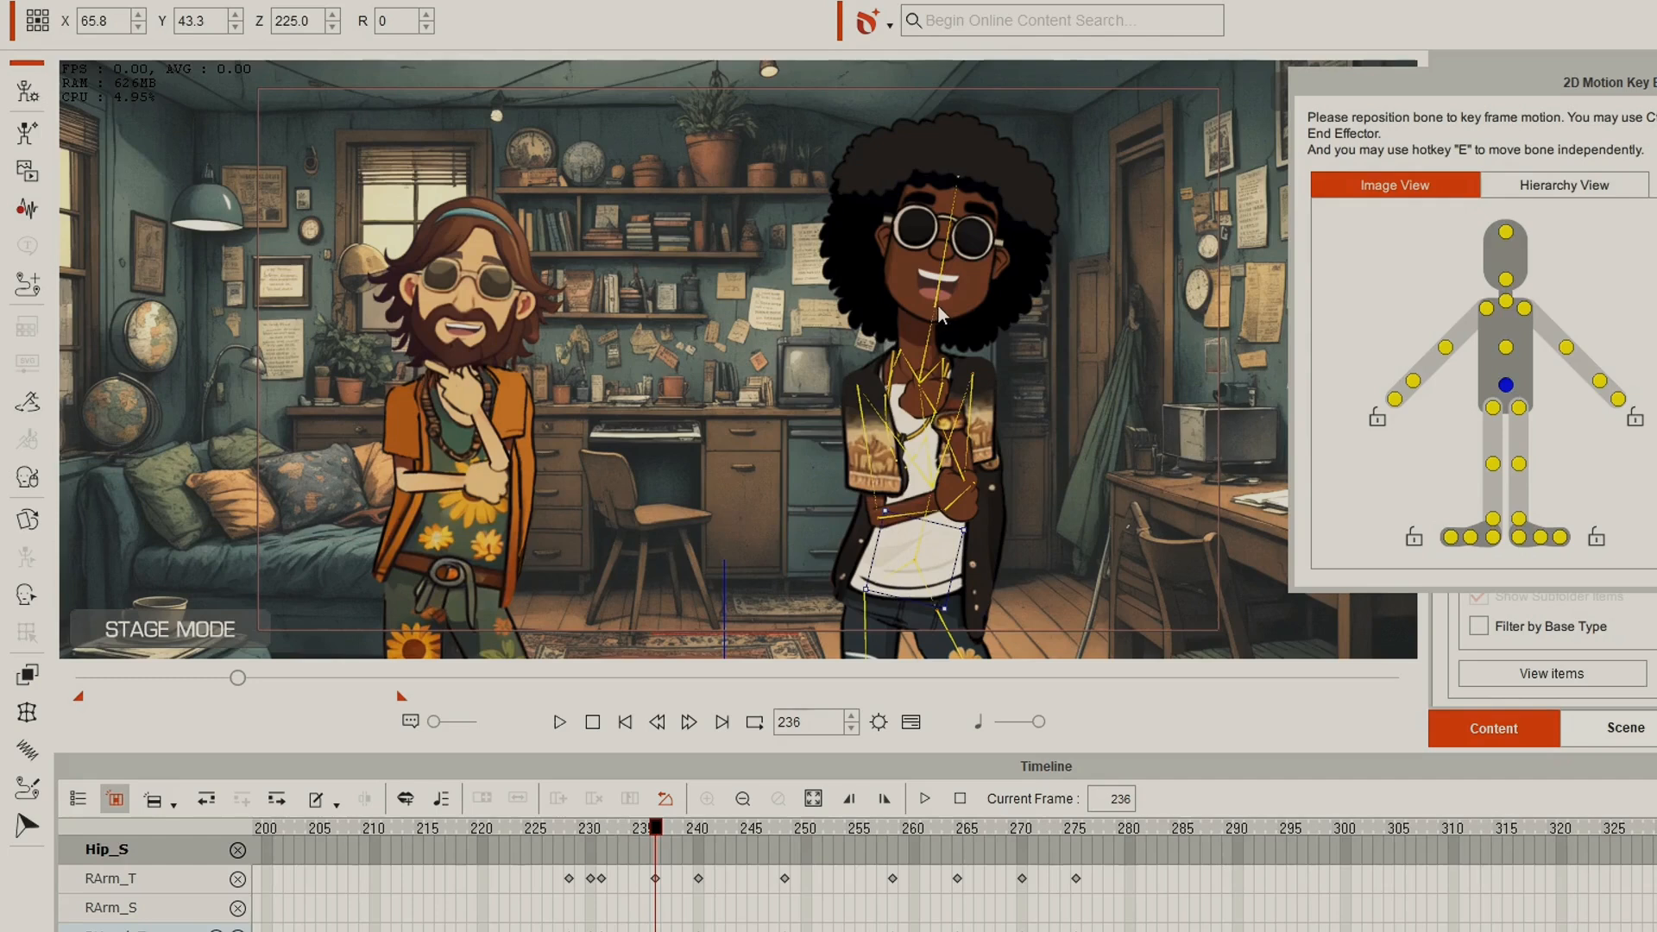
click(750, 332)
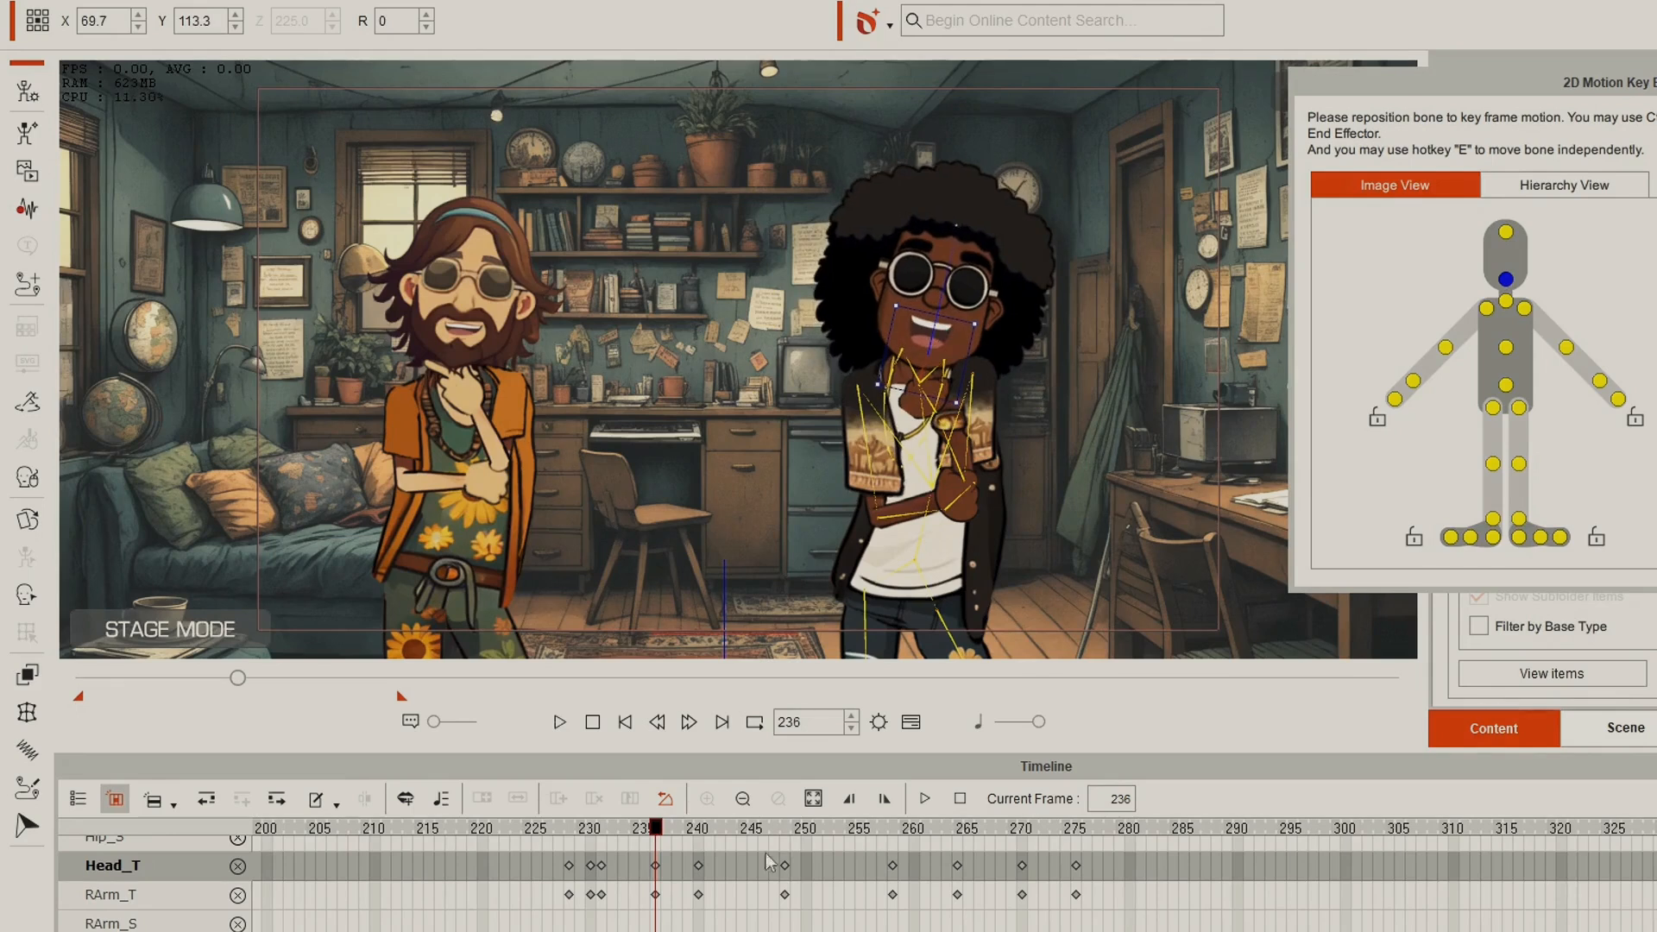
drag(659, 833, 703, 897)
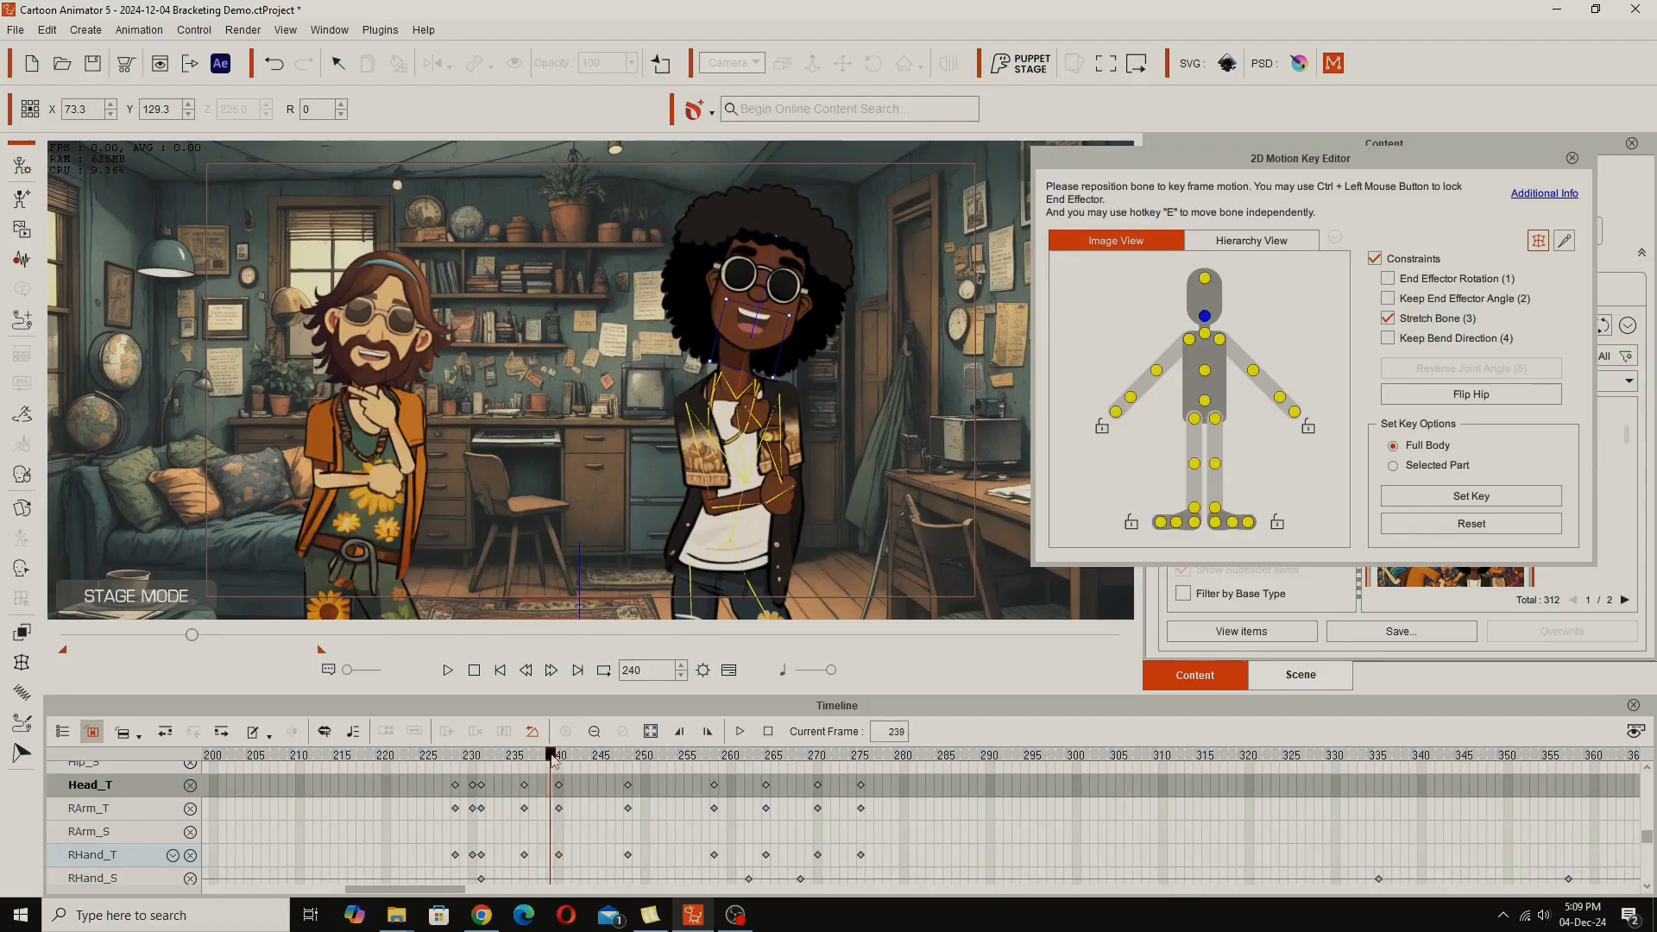
drag(551, 753, 524, 754)
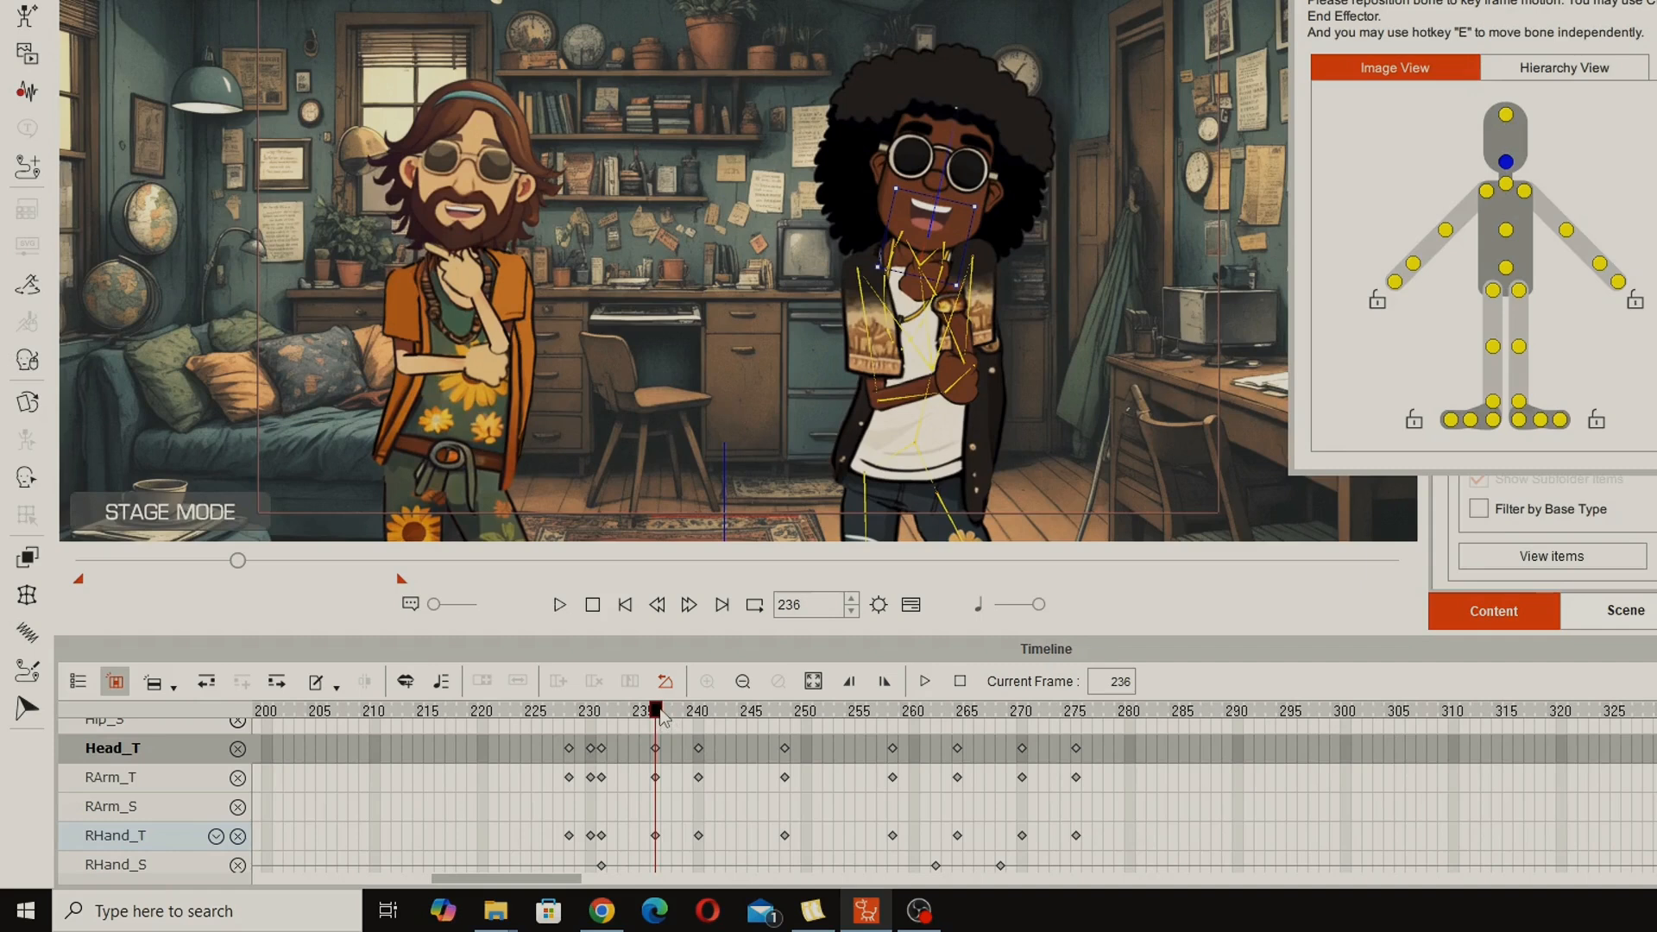
mouse_move(668, 719)
mouse_down()
mouse_move(699, 723)
mouse_move(655, 723)
mouse_up()
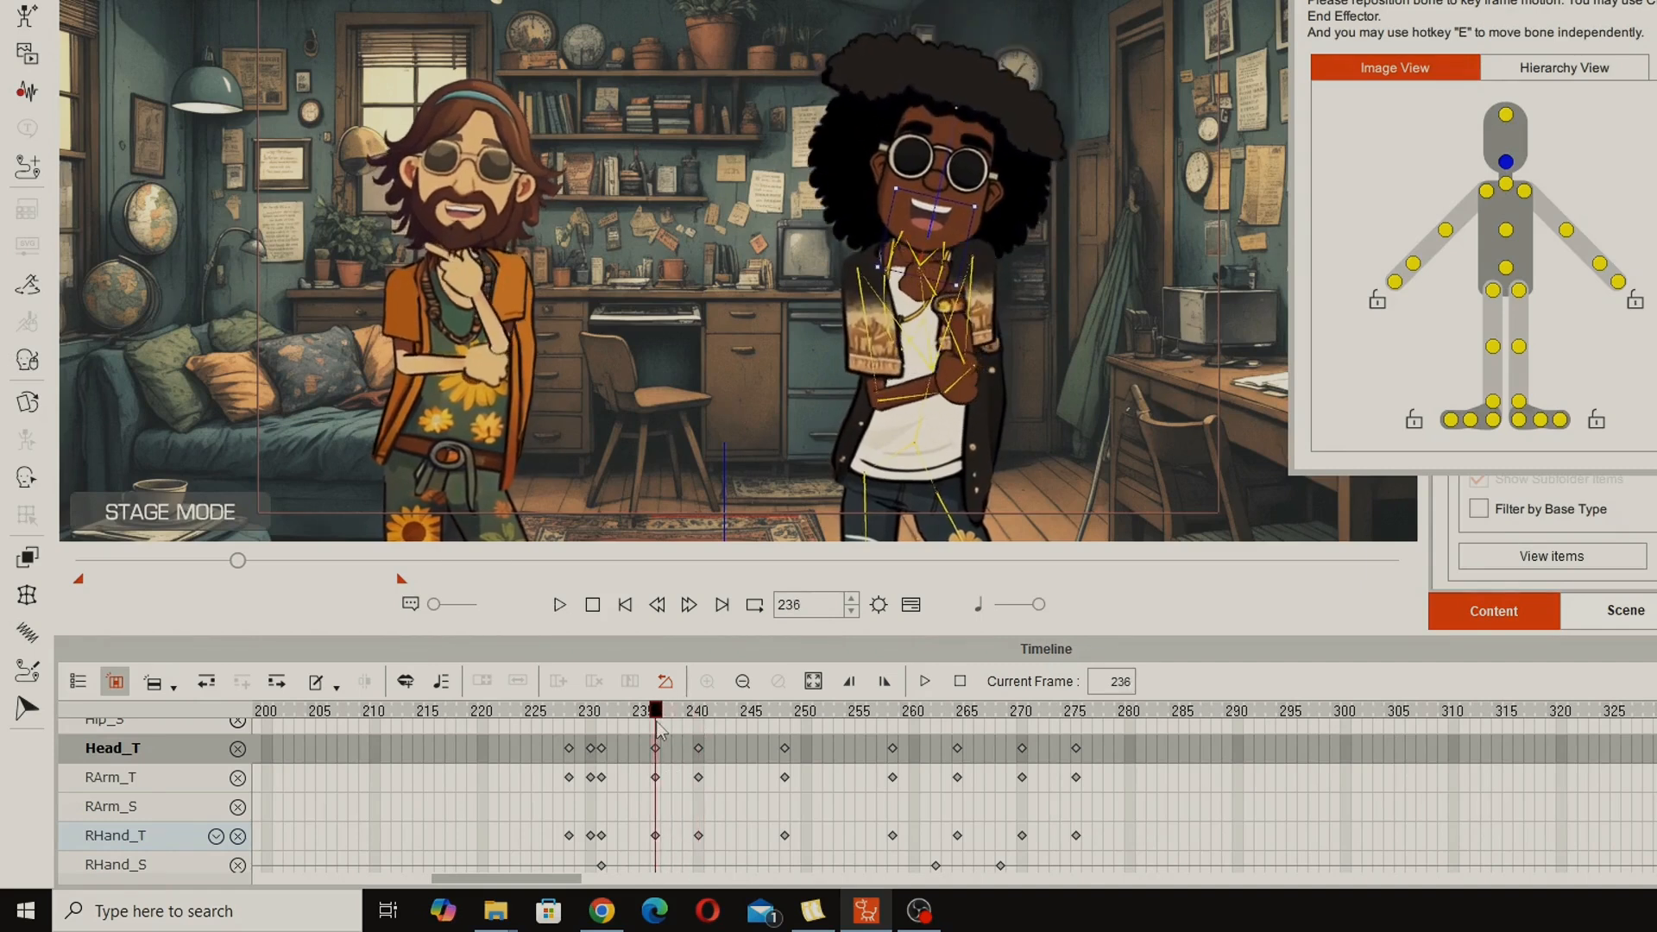
Step: Copy the Head_T key at frame 236 and paste it over the head key at frame 240
click(656, 749)
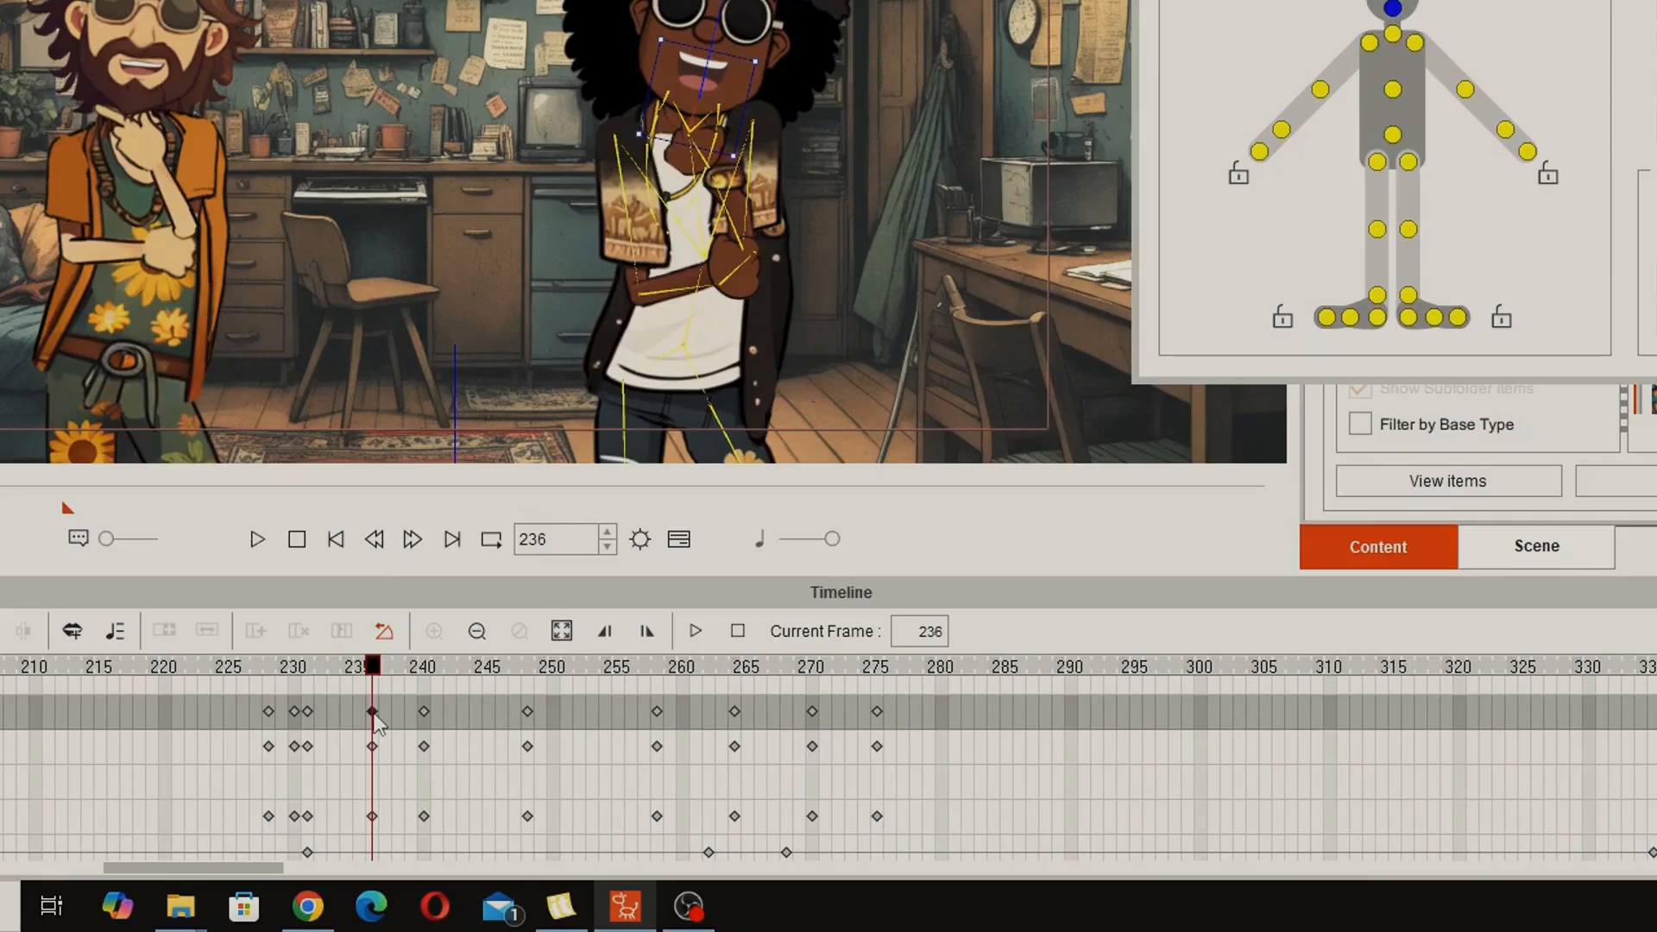
right_click(373, 715)
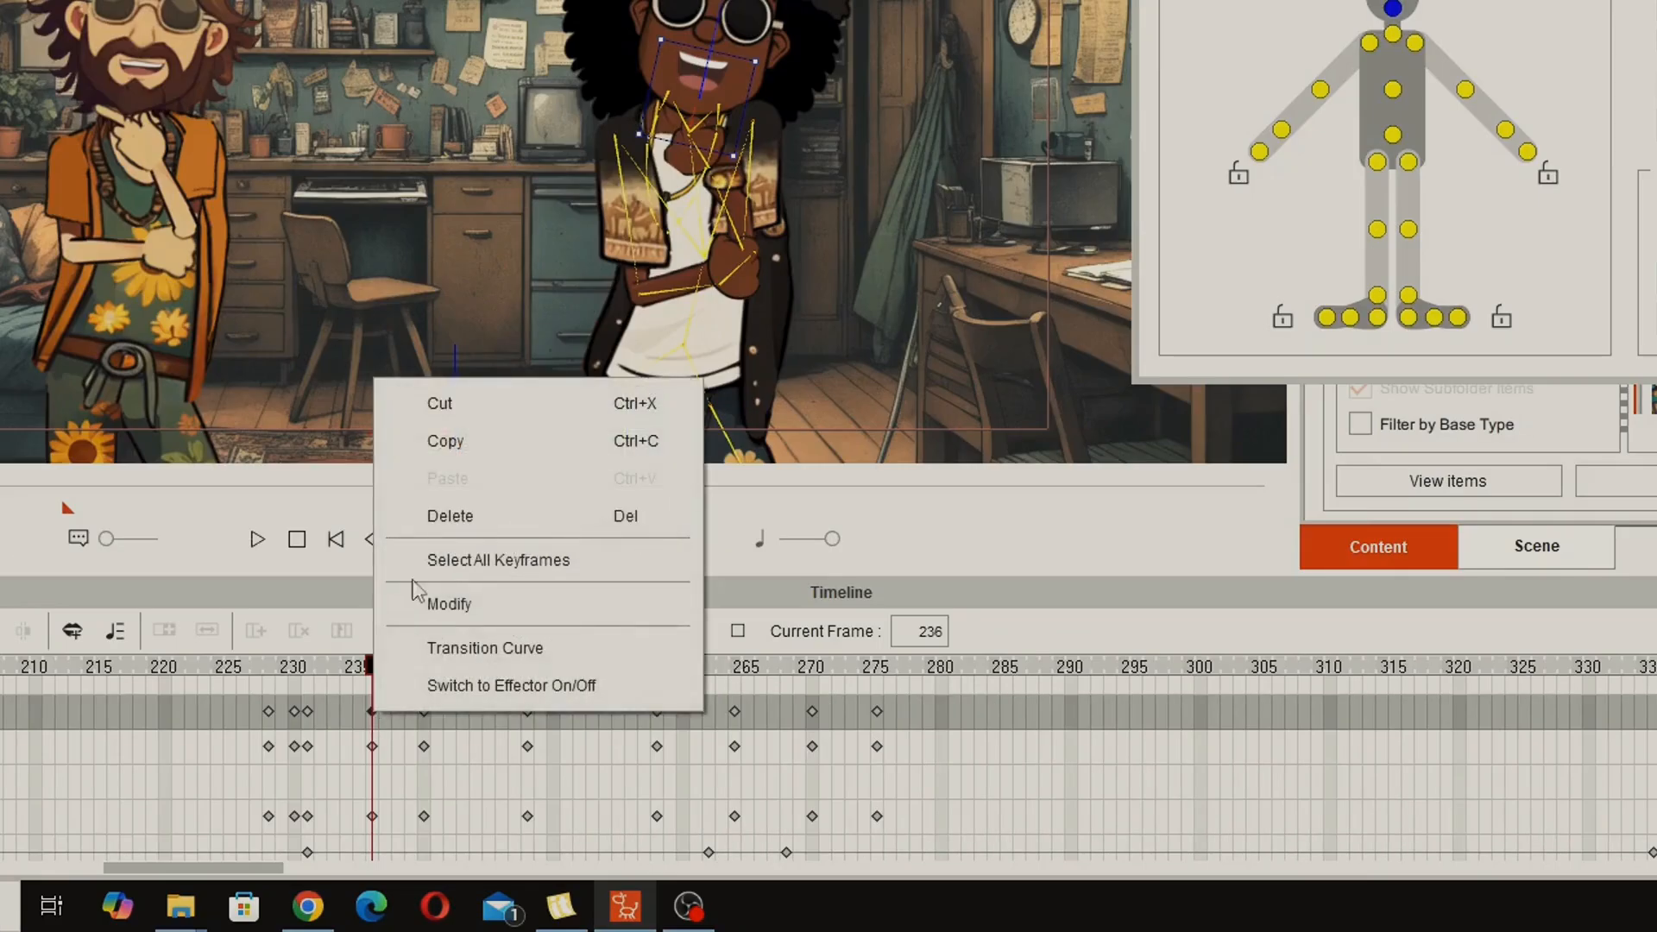
click(436, 441)
drag(377, 682, 424, 681)
click(424, 711)
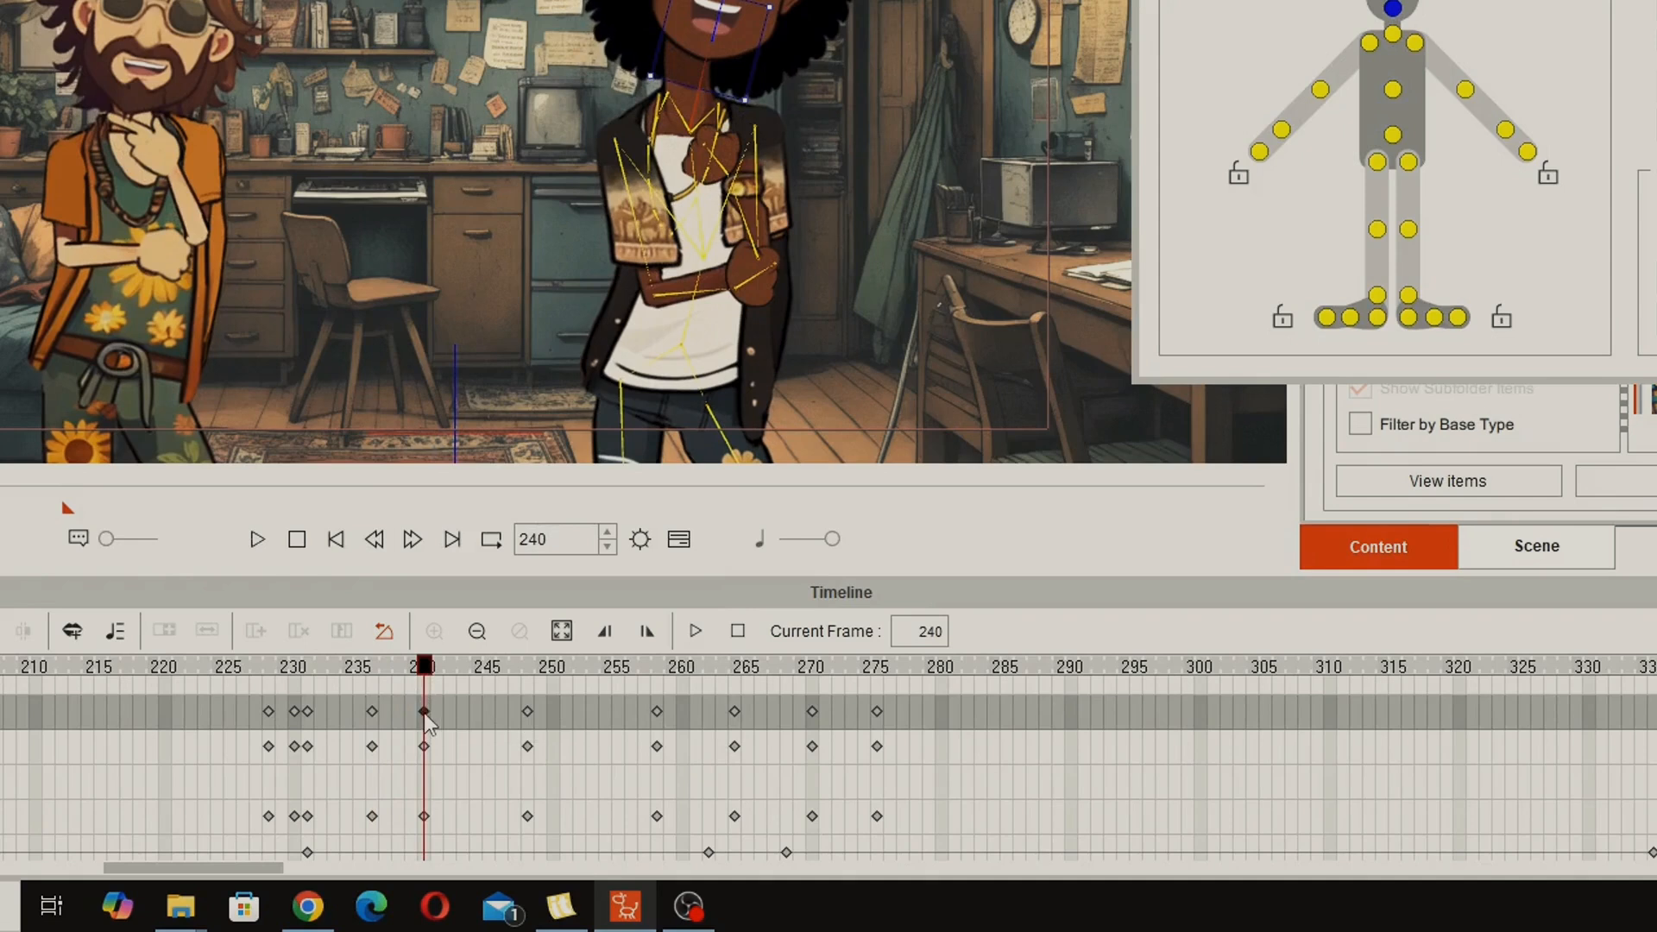
right_click(423, 713)
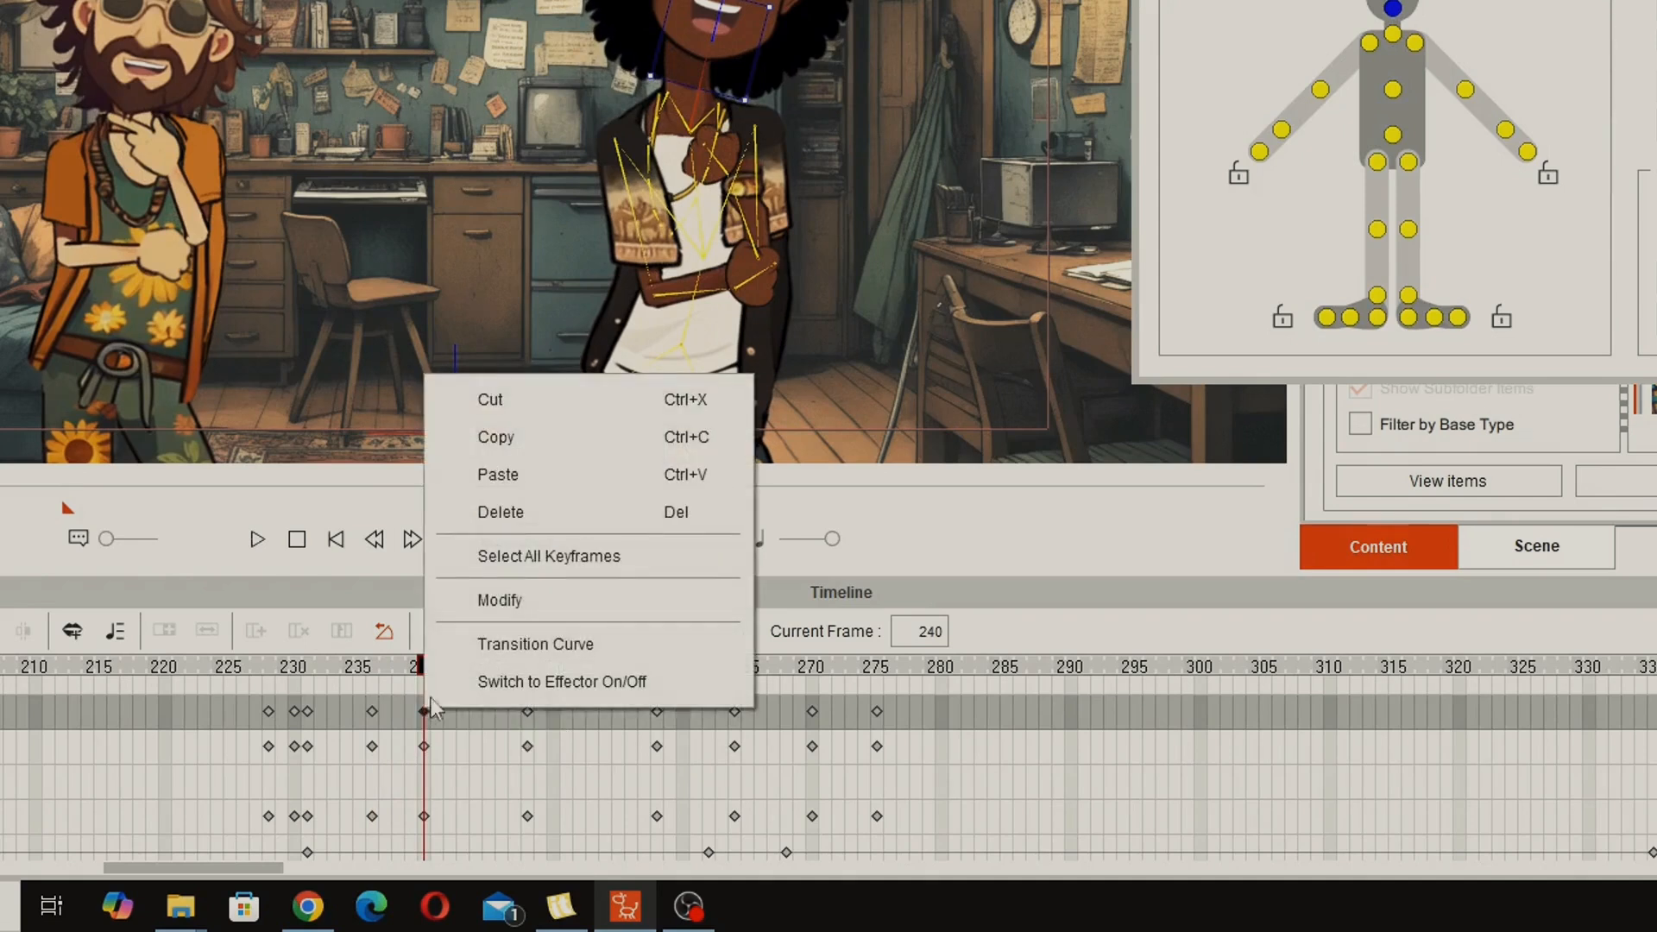
click(497, 475)
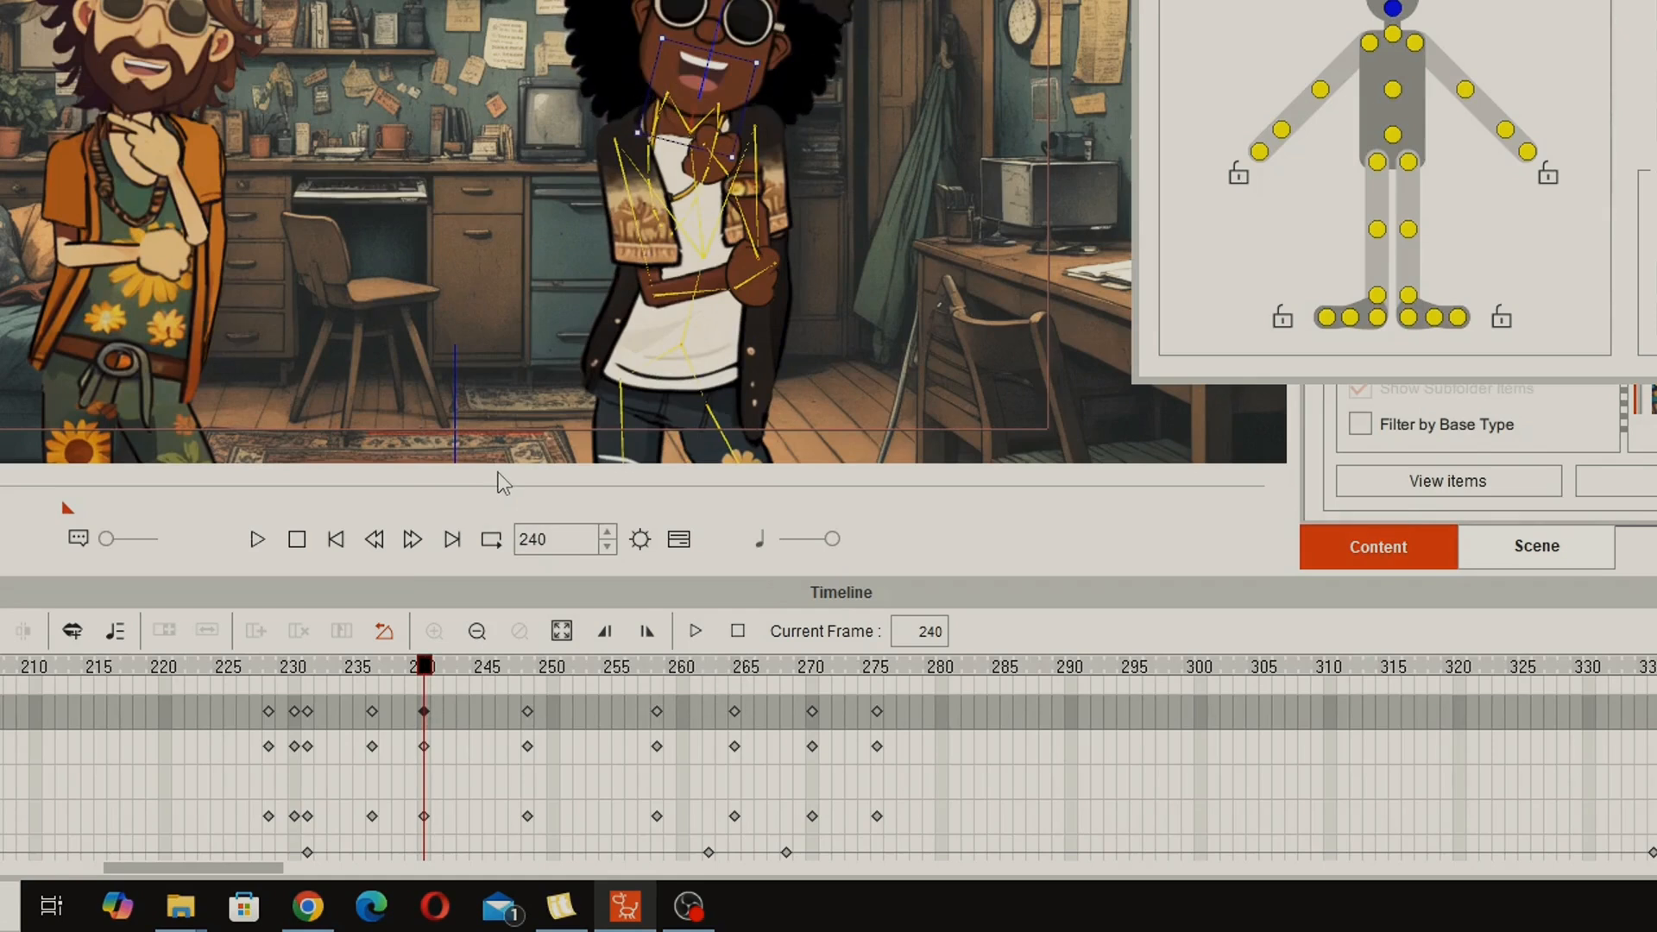
Step: Paste the copied head key over the Head_T keys at frames 248 and 258
drag(438, 680, 527, 695)
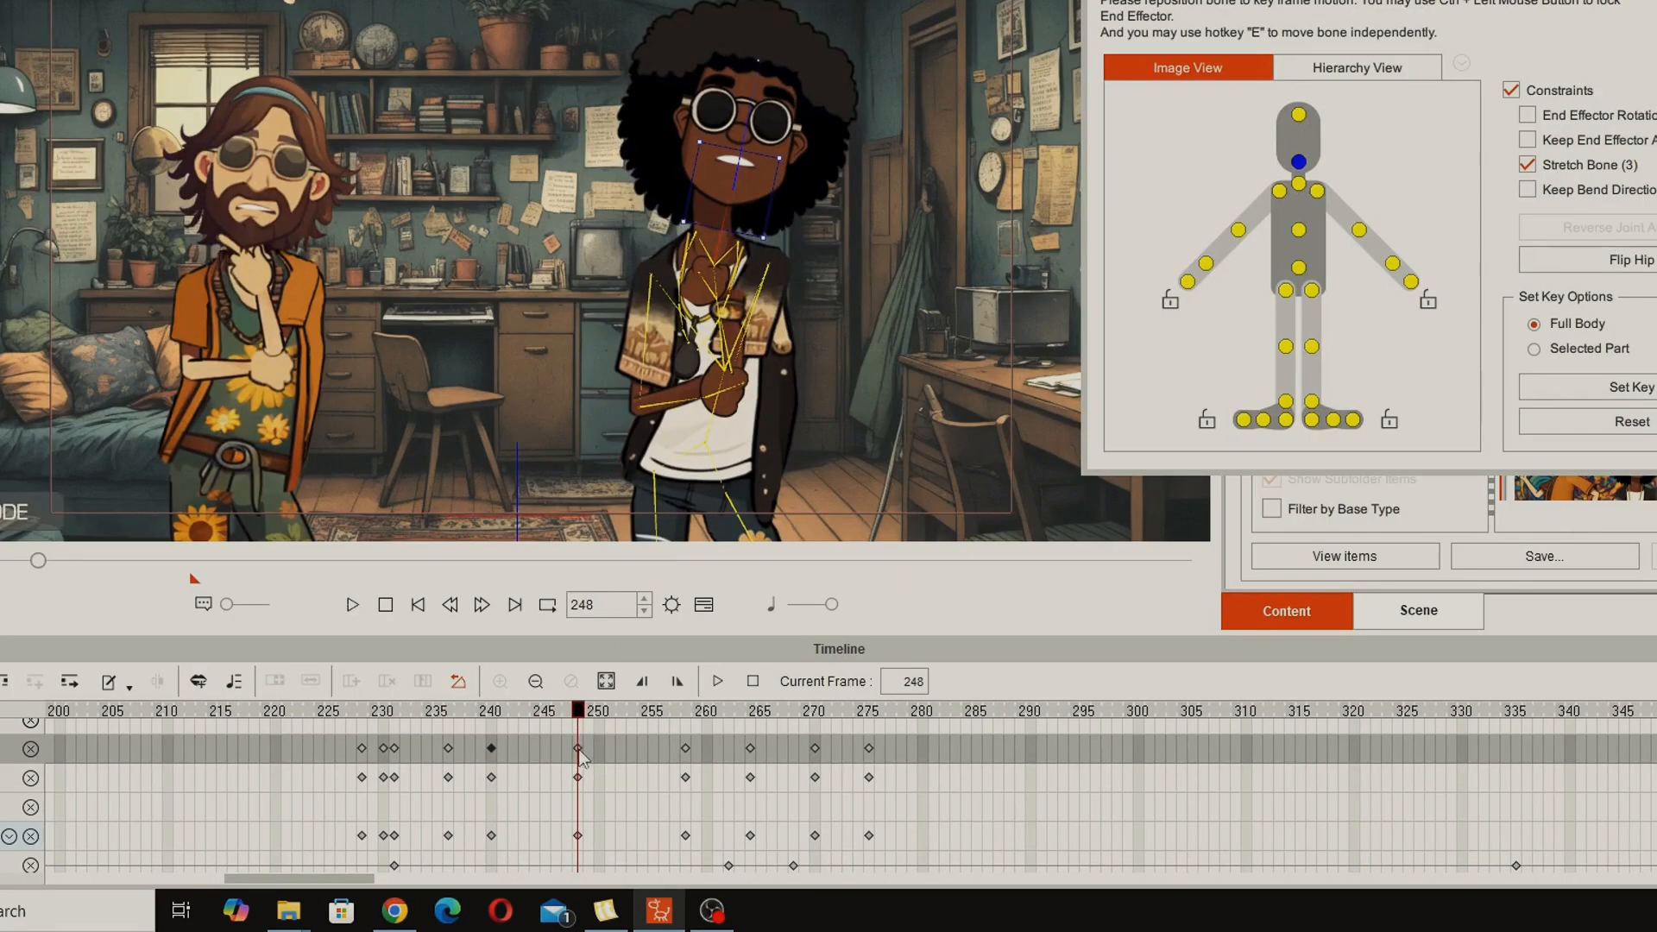
right_click(579, 749)
click(579, 749)
right_click(579, 747)
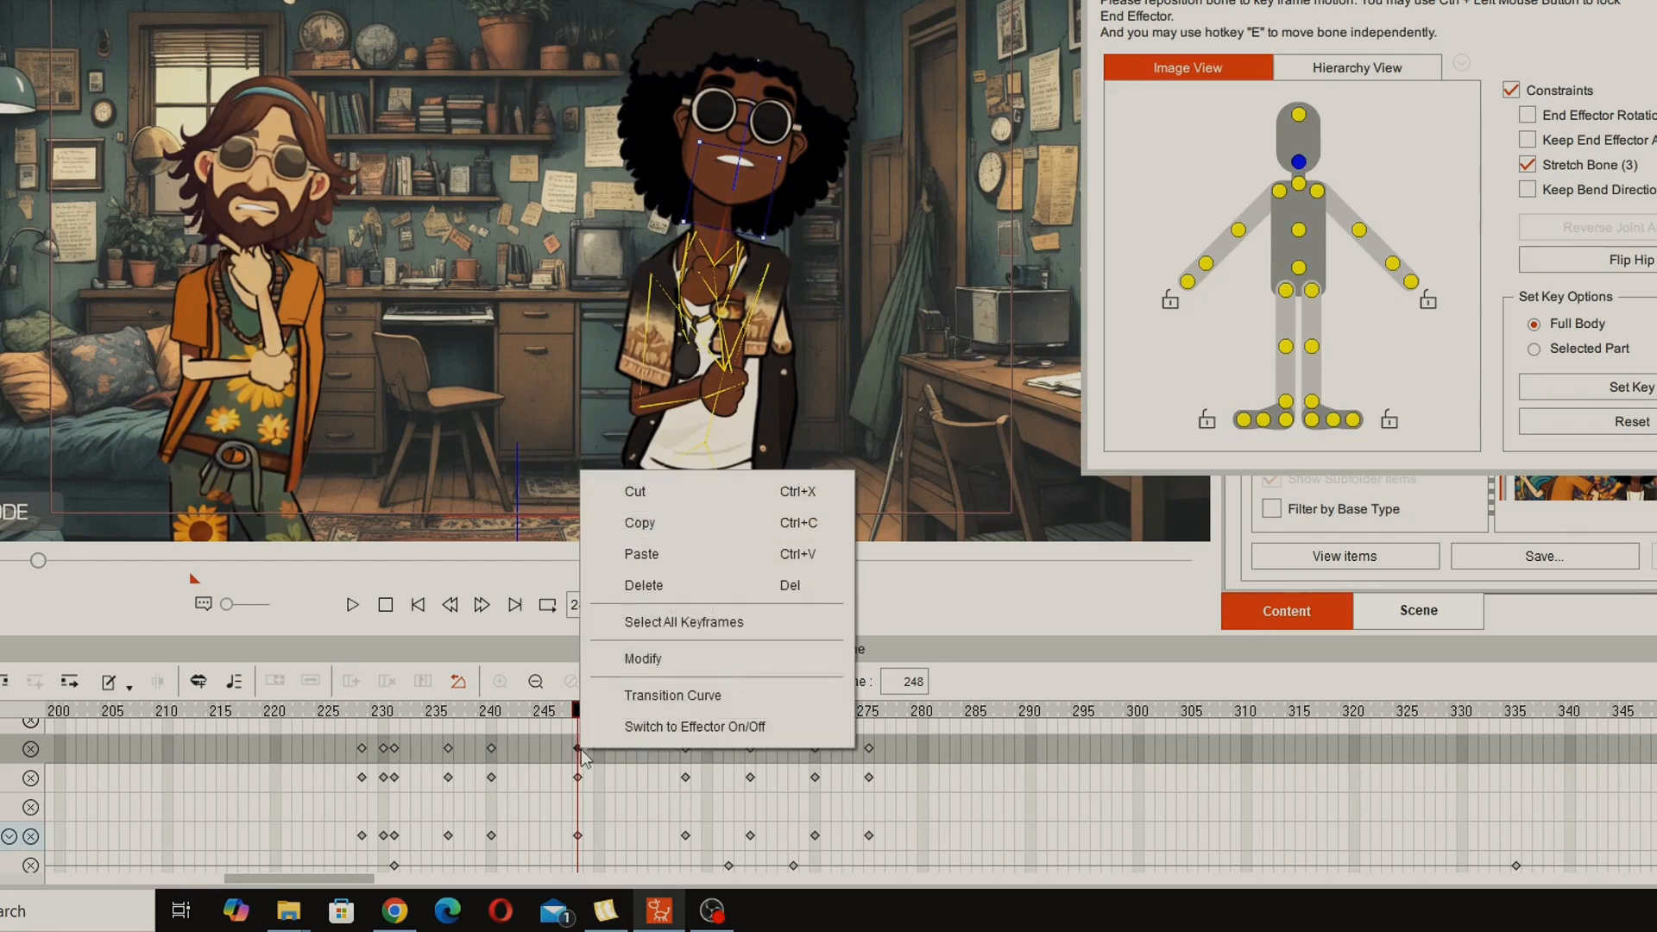
click(649, 555)
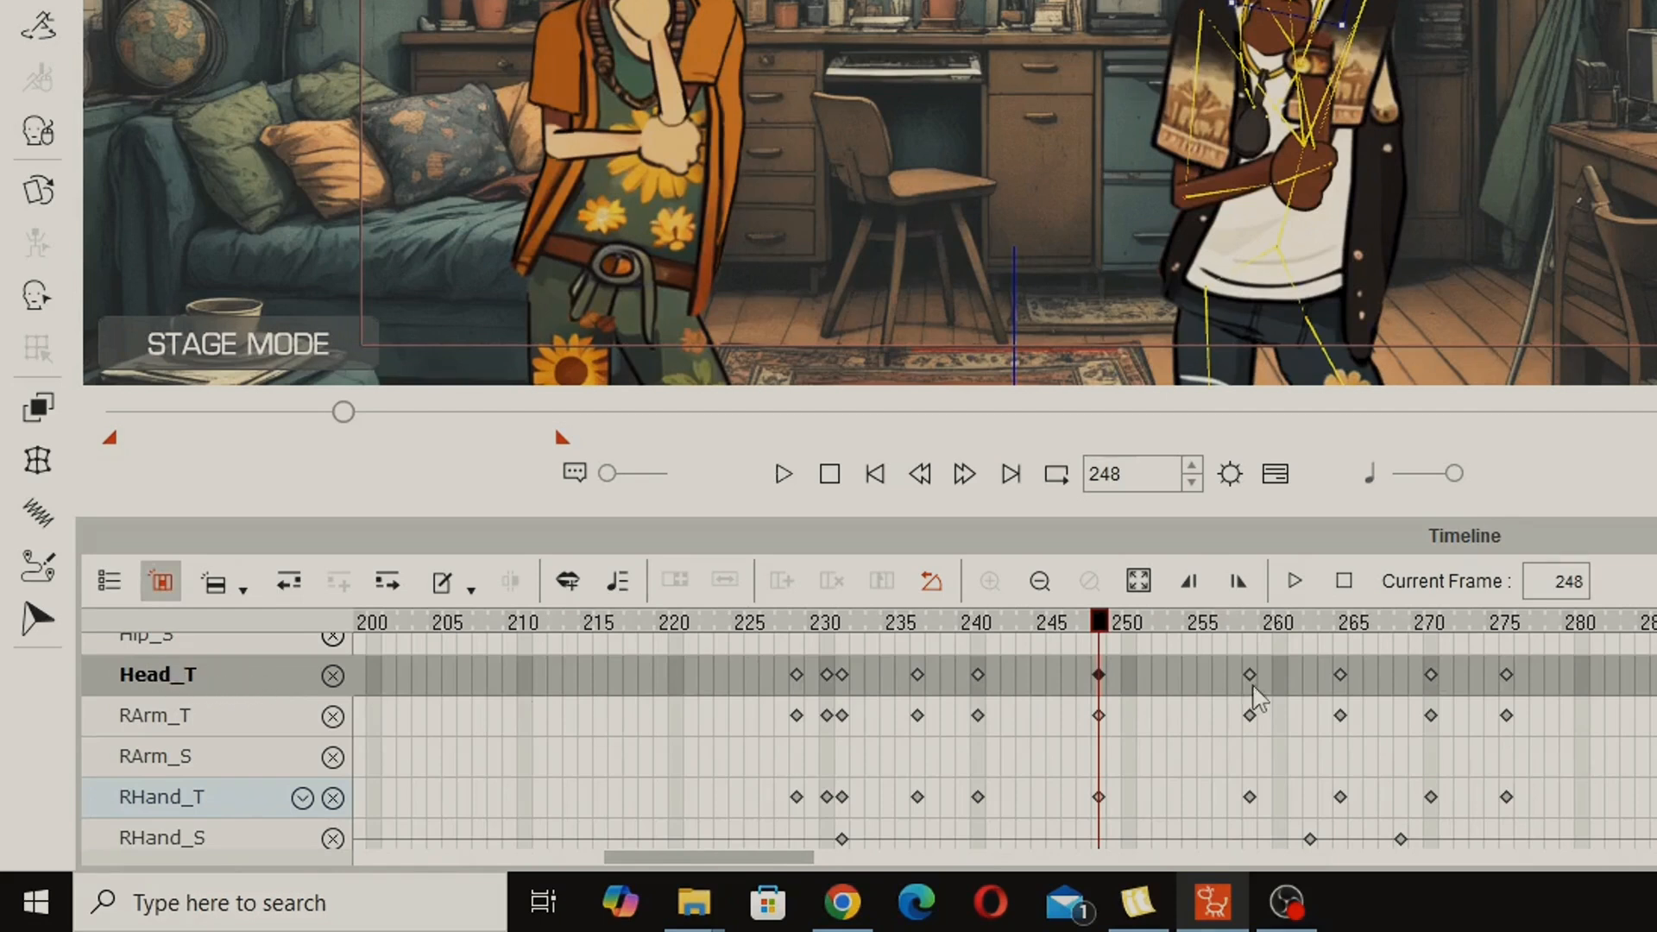
click(1250, 678)
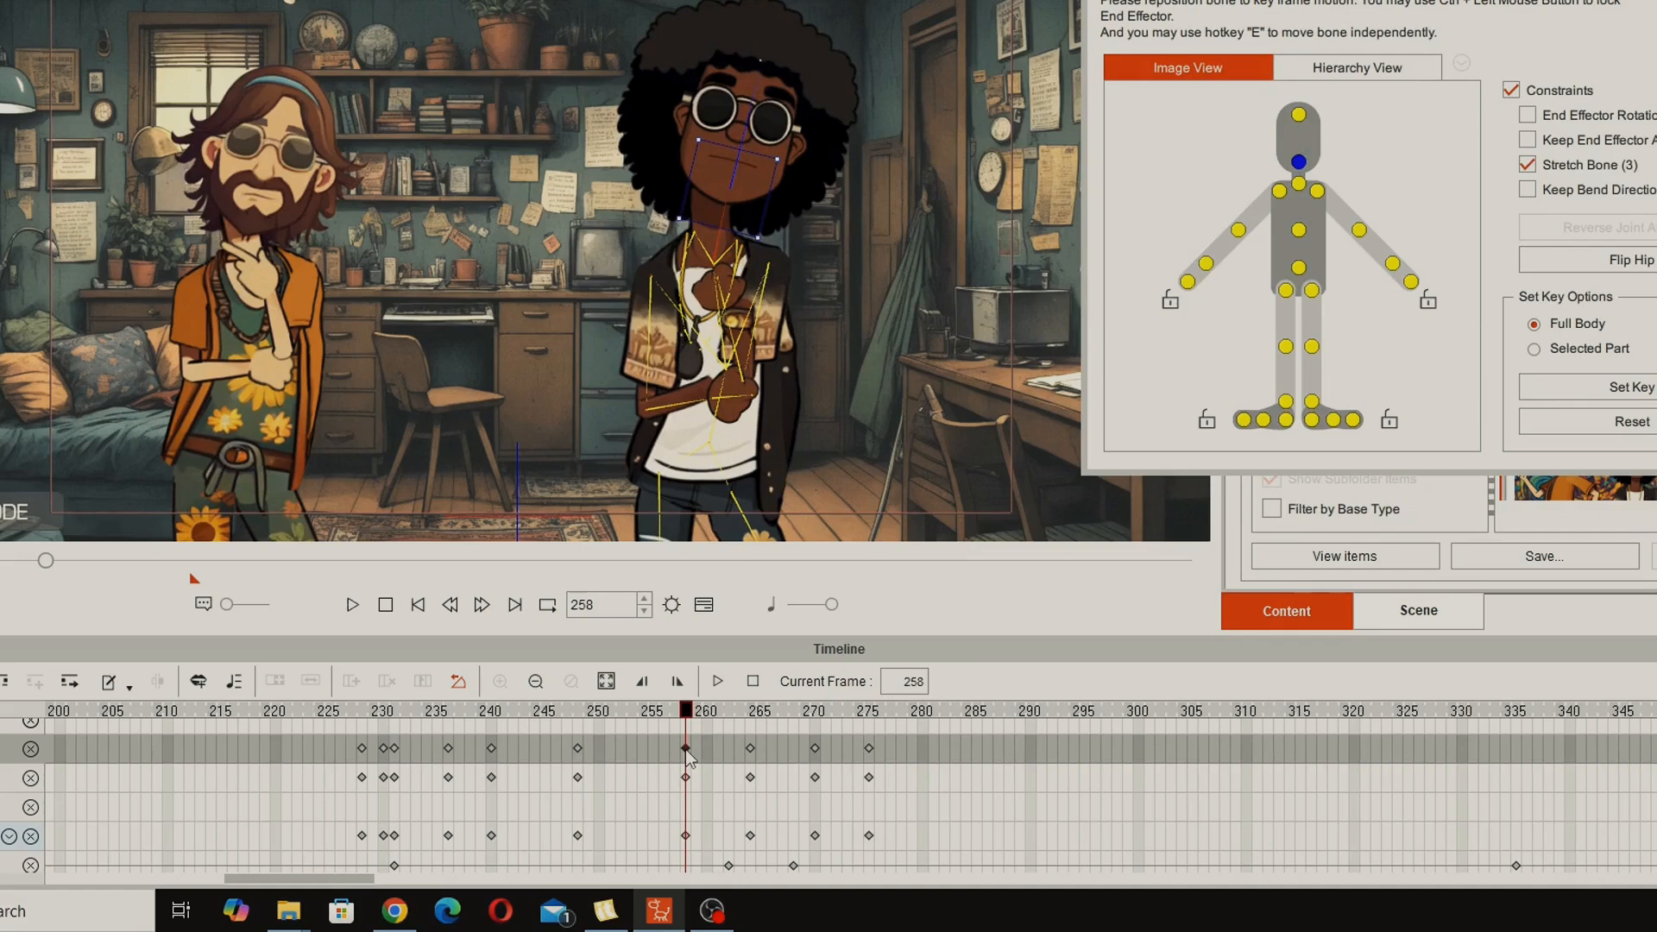
right_click(687, 750)
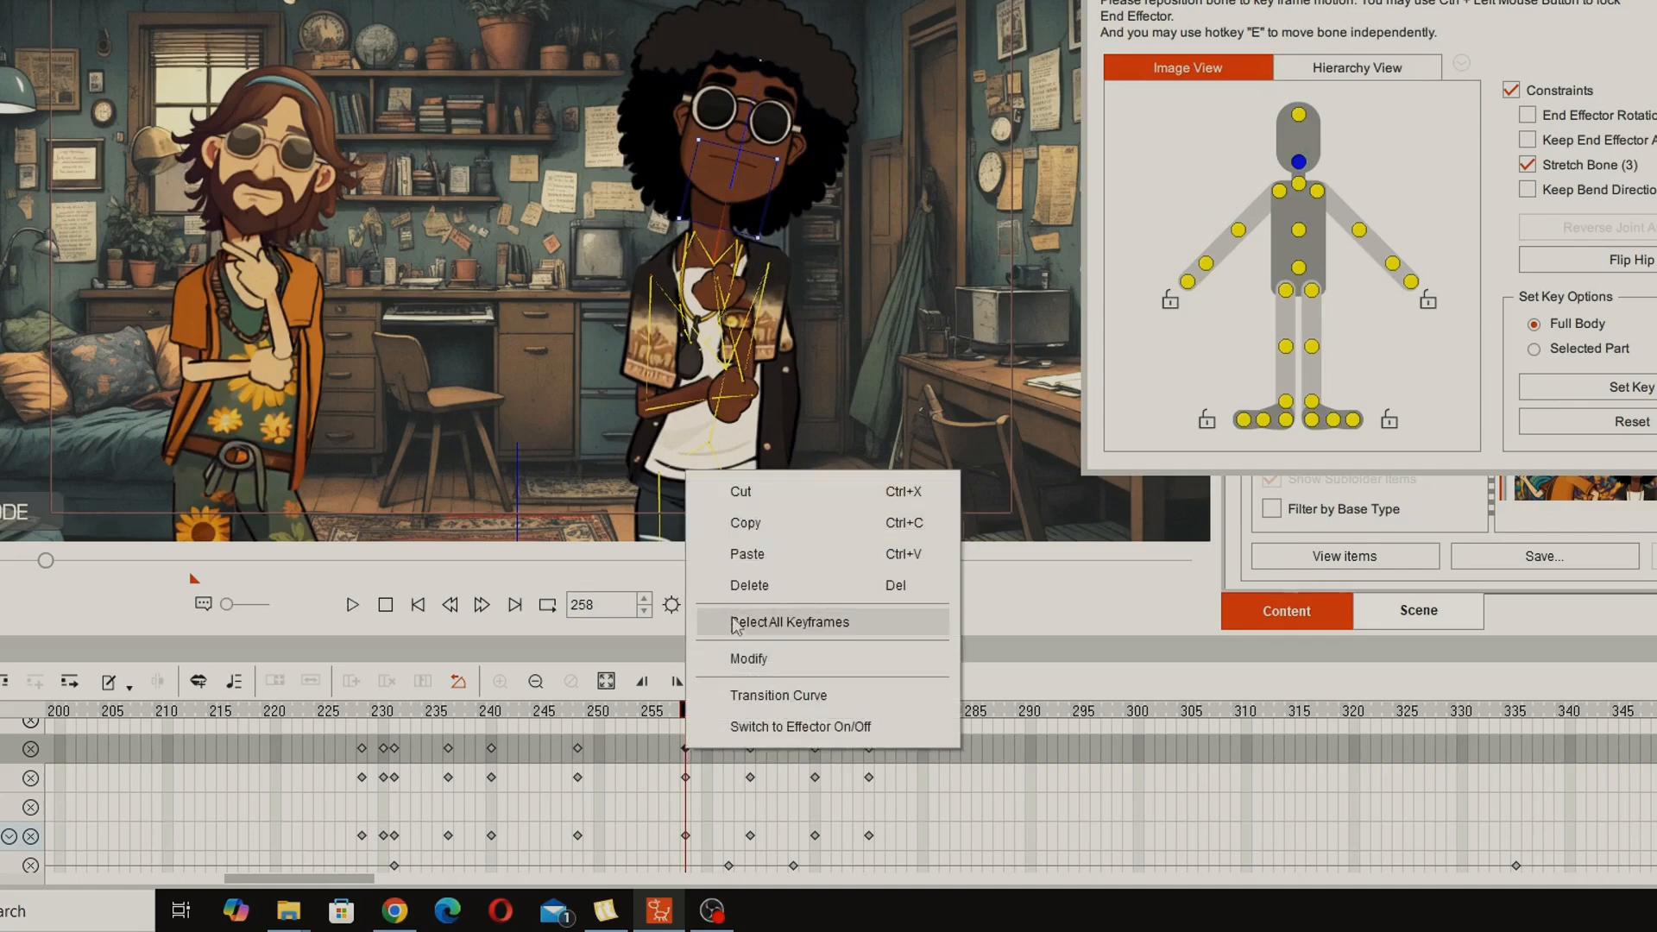
click(748, 553)
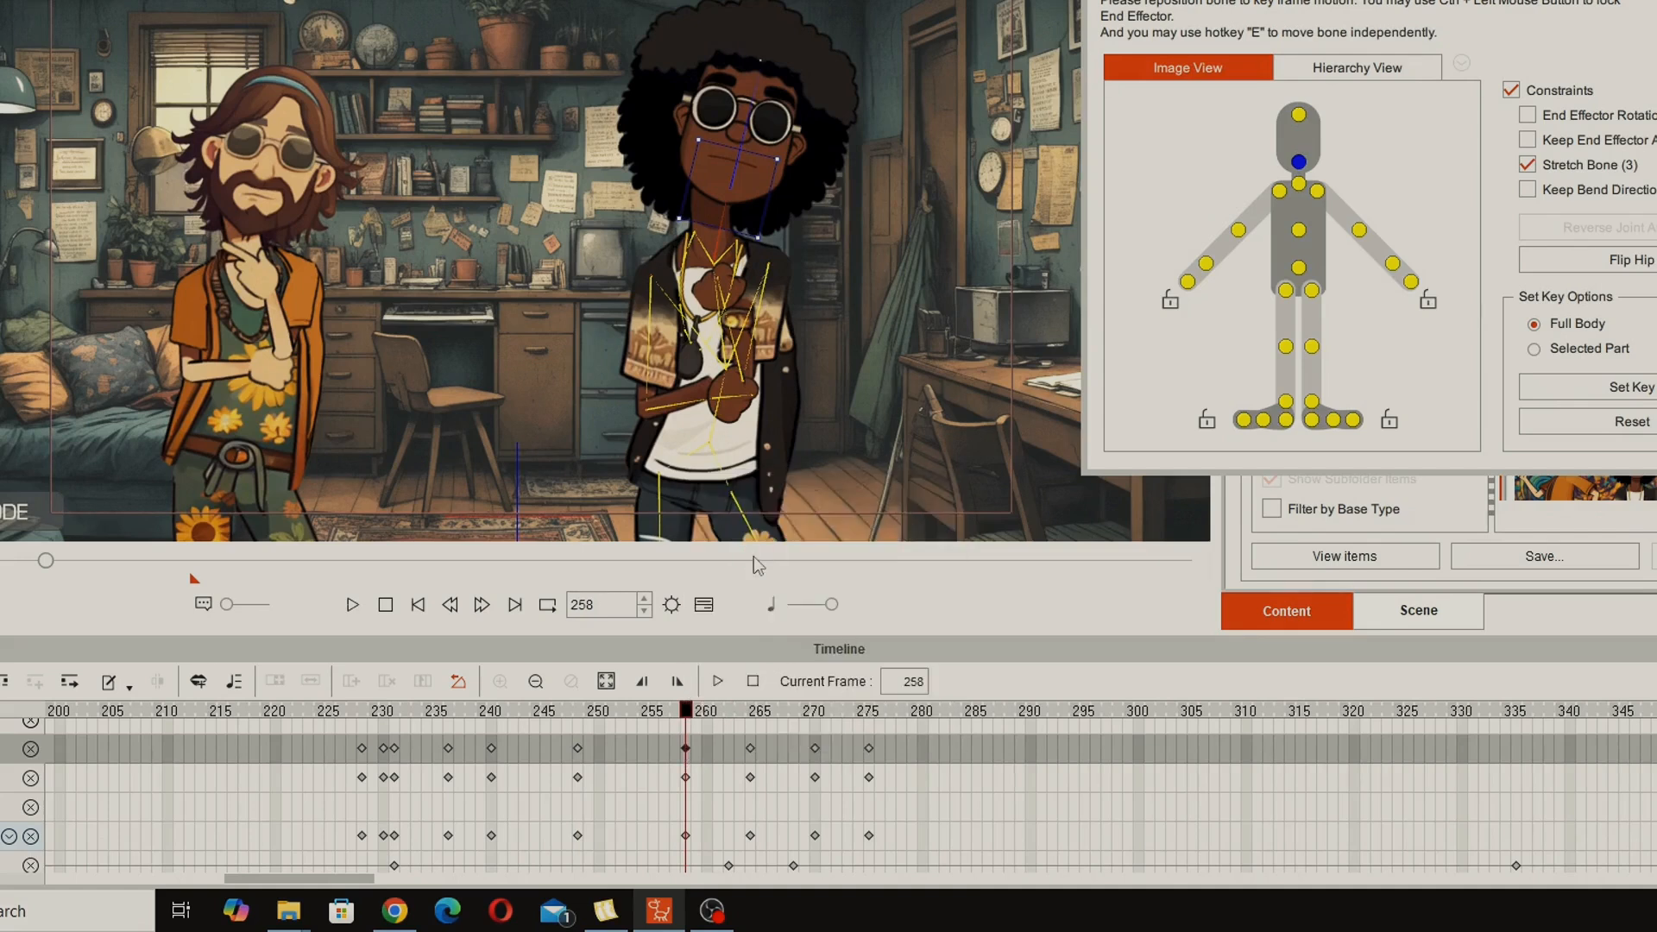
Step: Scrub from frame 232 on to frame 421 to check the head motion and examine the following gestures for another section to fix
drag(701, 719, 406, 765)
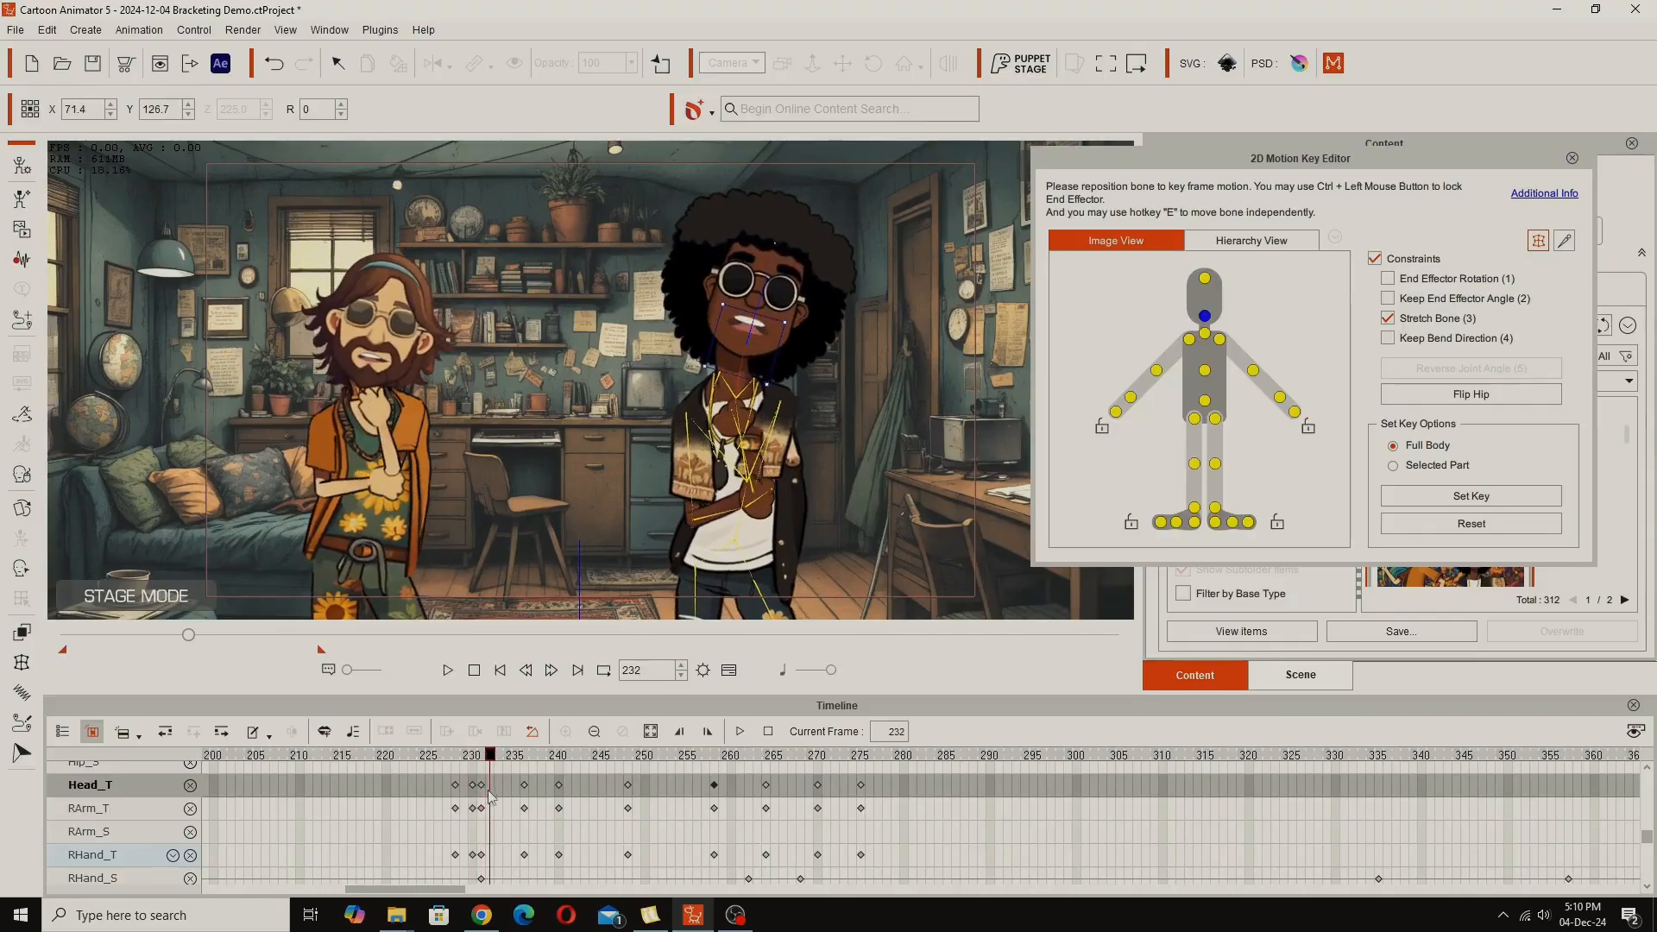
drag(490, 795, 1132, 894)
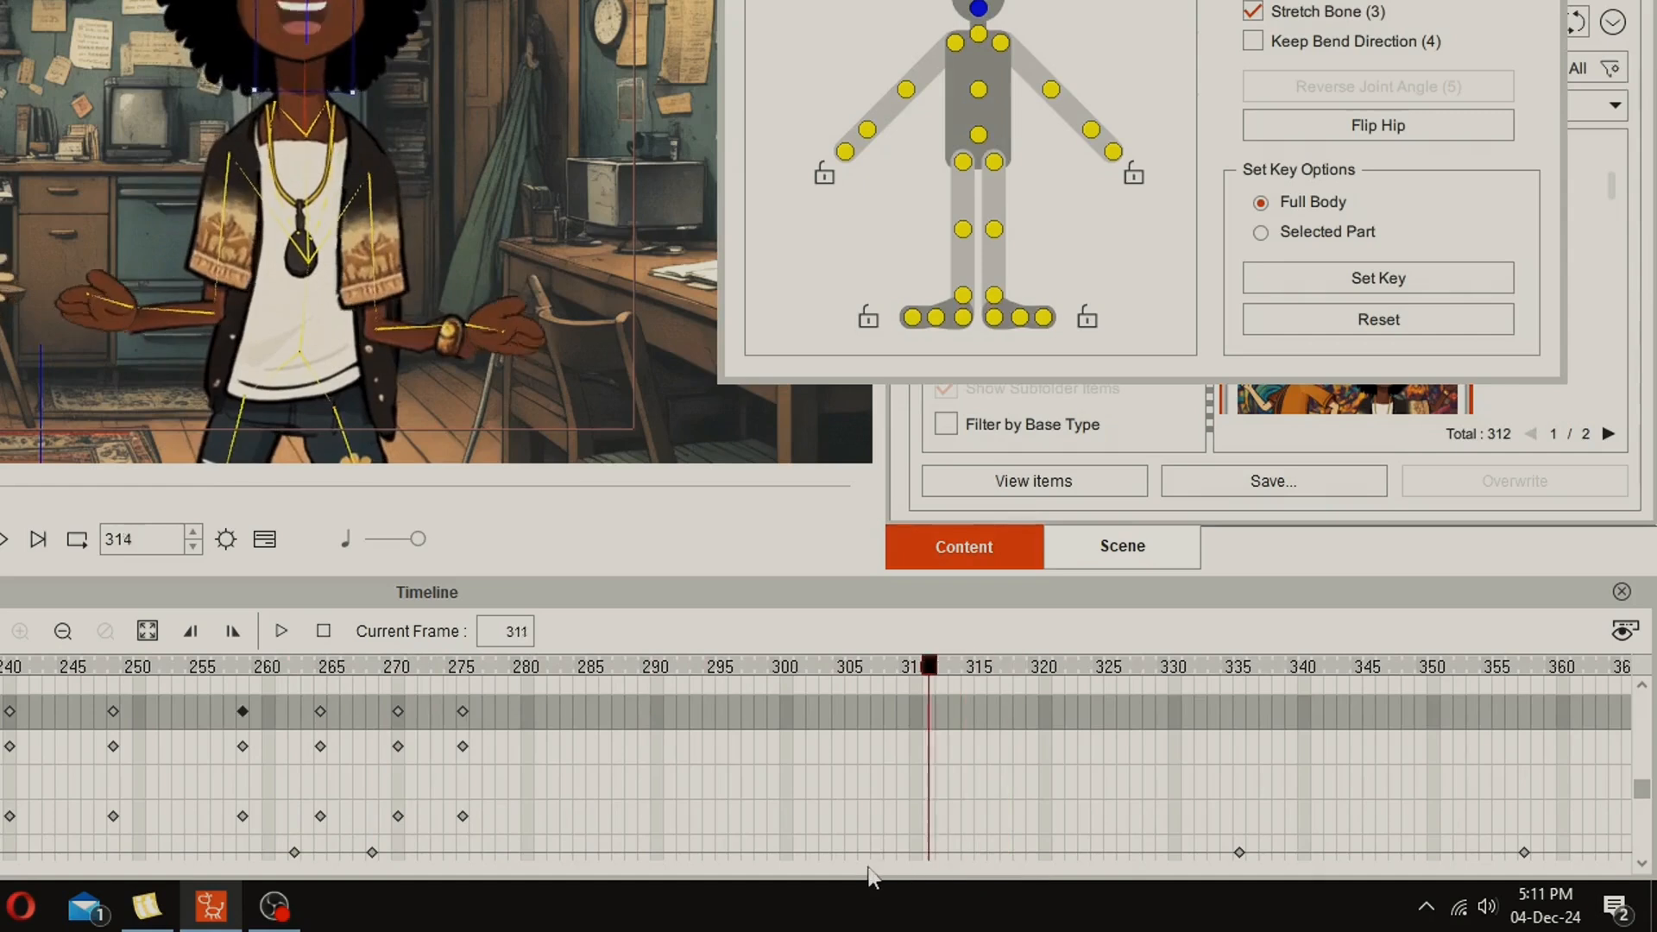
drag(869, 868, 1260, 917)
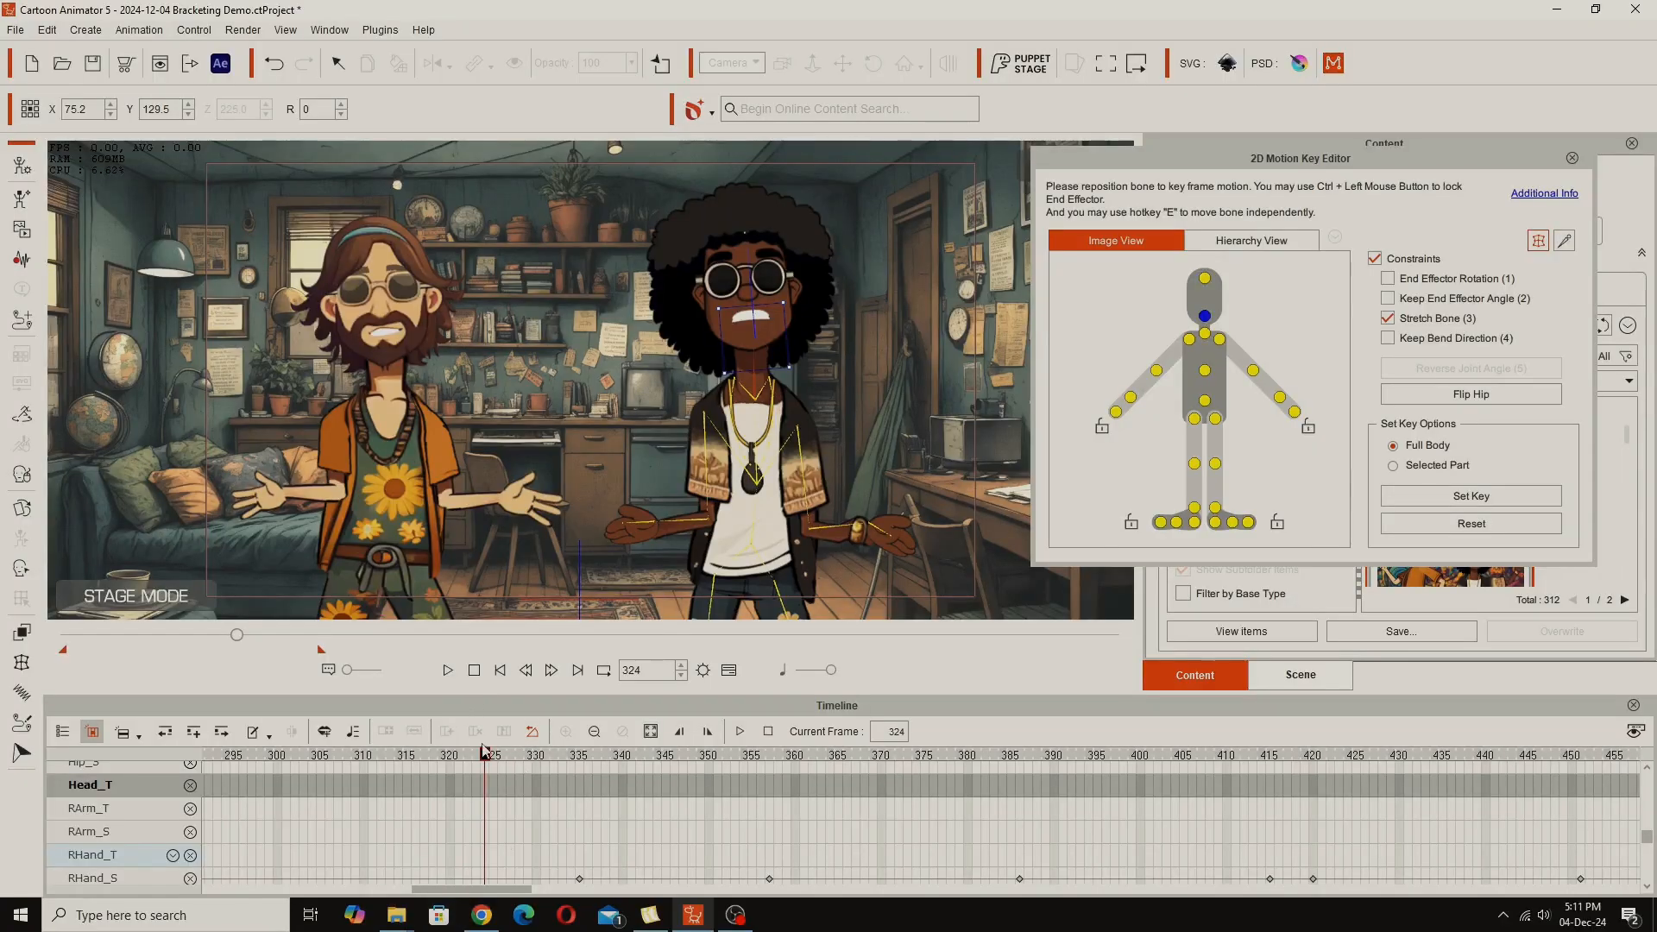
drag(485, 751, 650, 782)
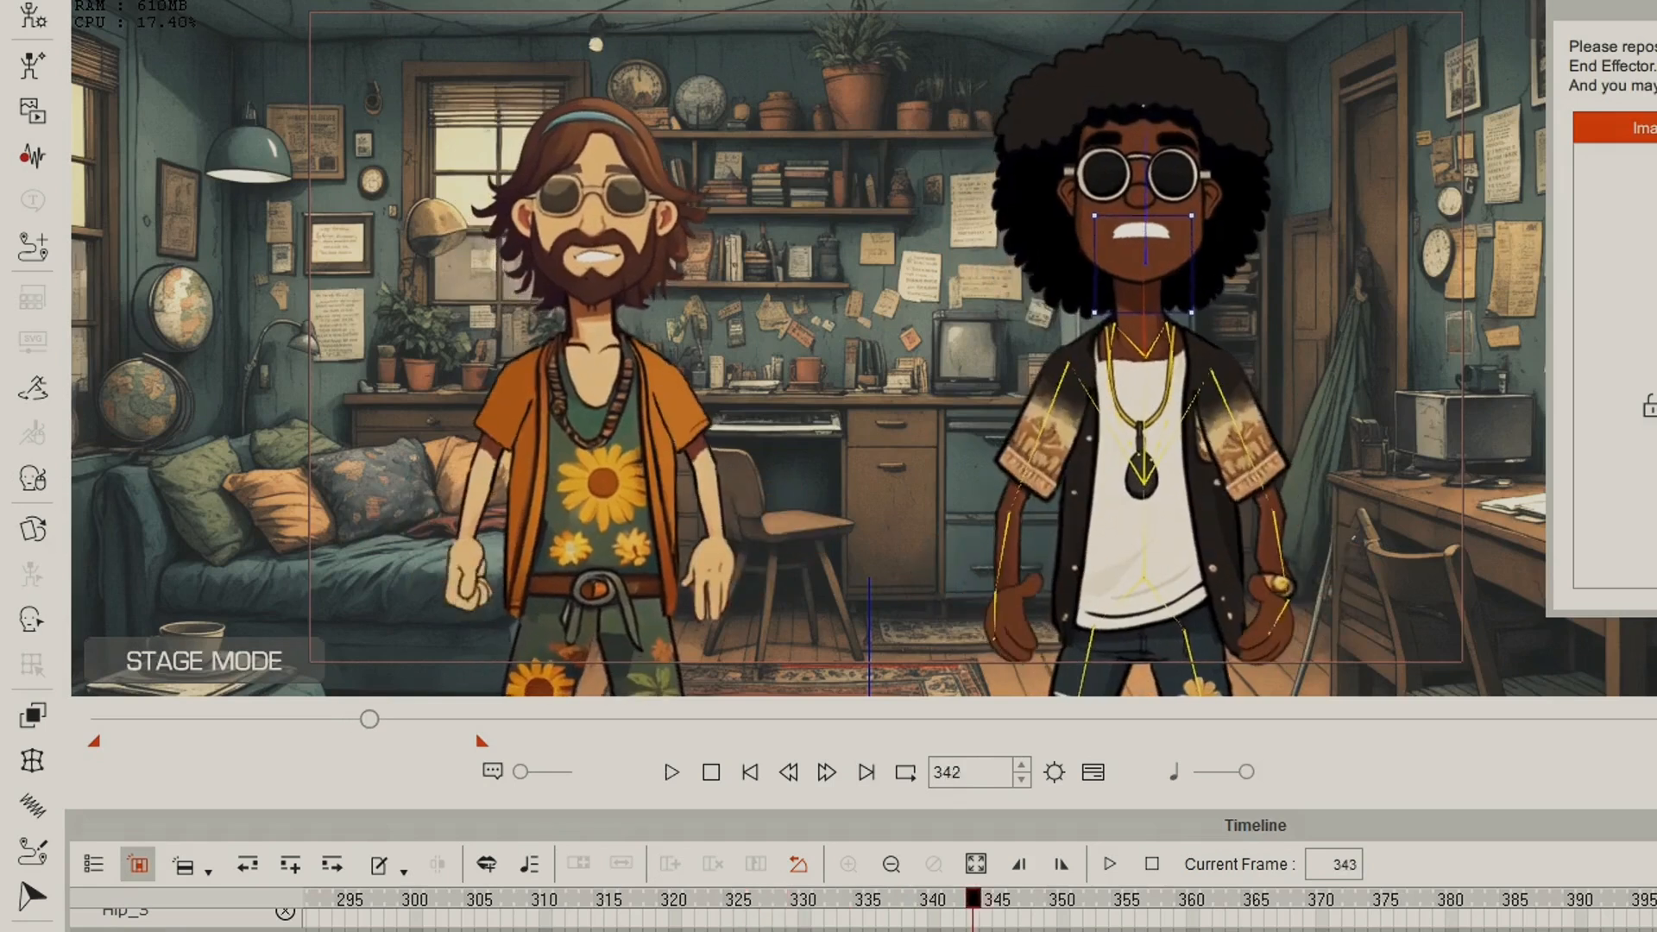
drag(972, 899, 1655, 899)
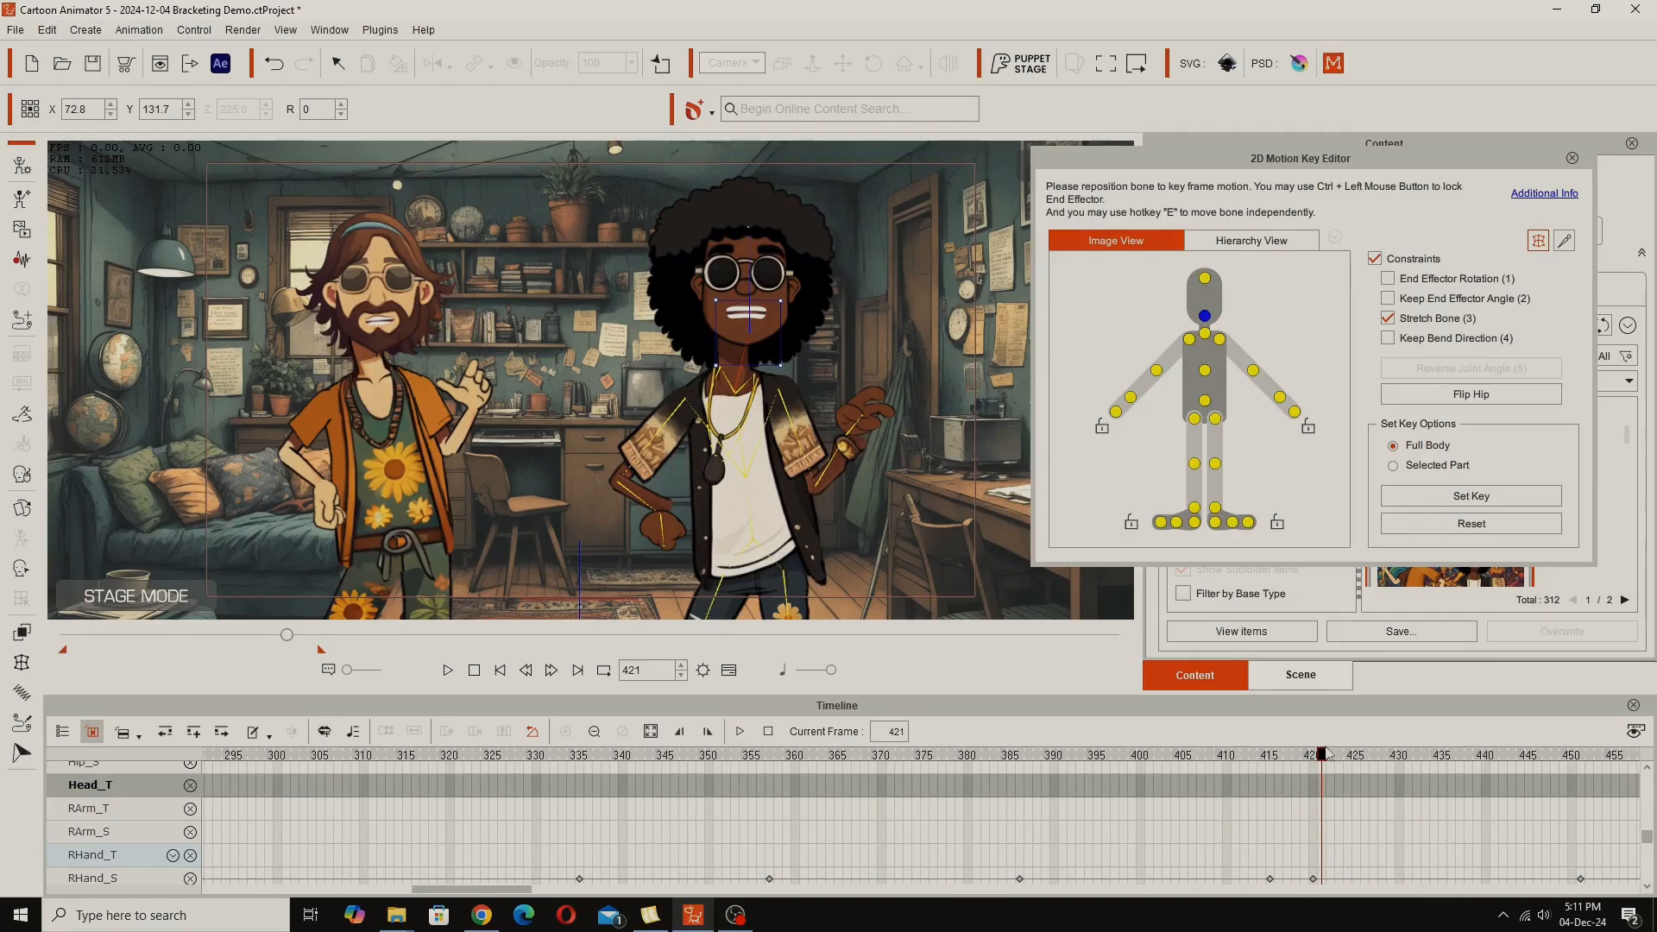
Step: Set a full-body motion key at frame 418 ahead of the raised-hand gesture, and scrub on to frame 436
drag(1318, 760, 1156, 759)
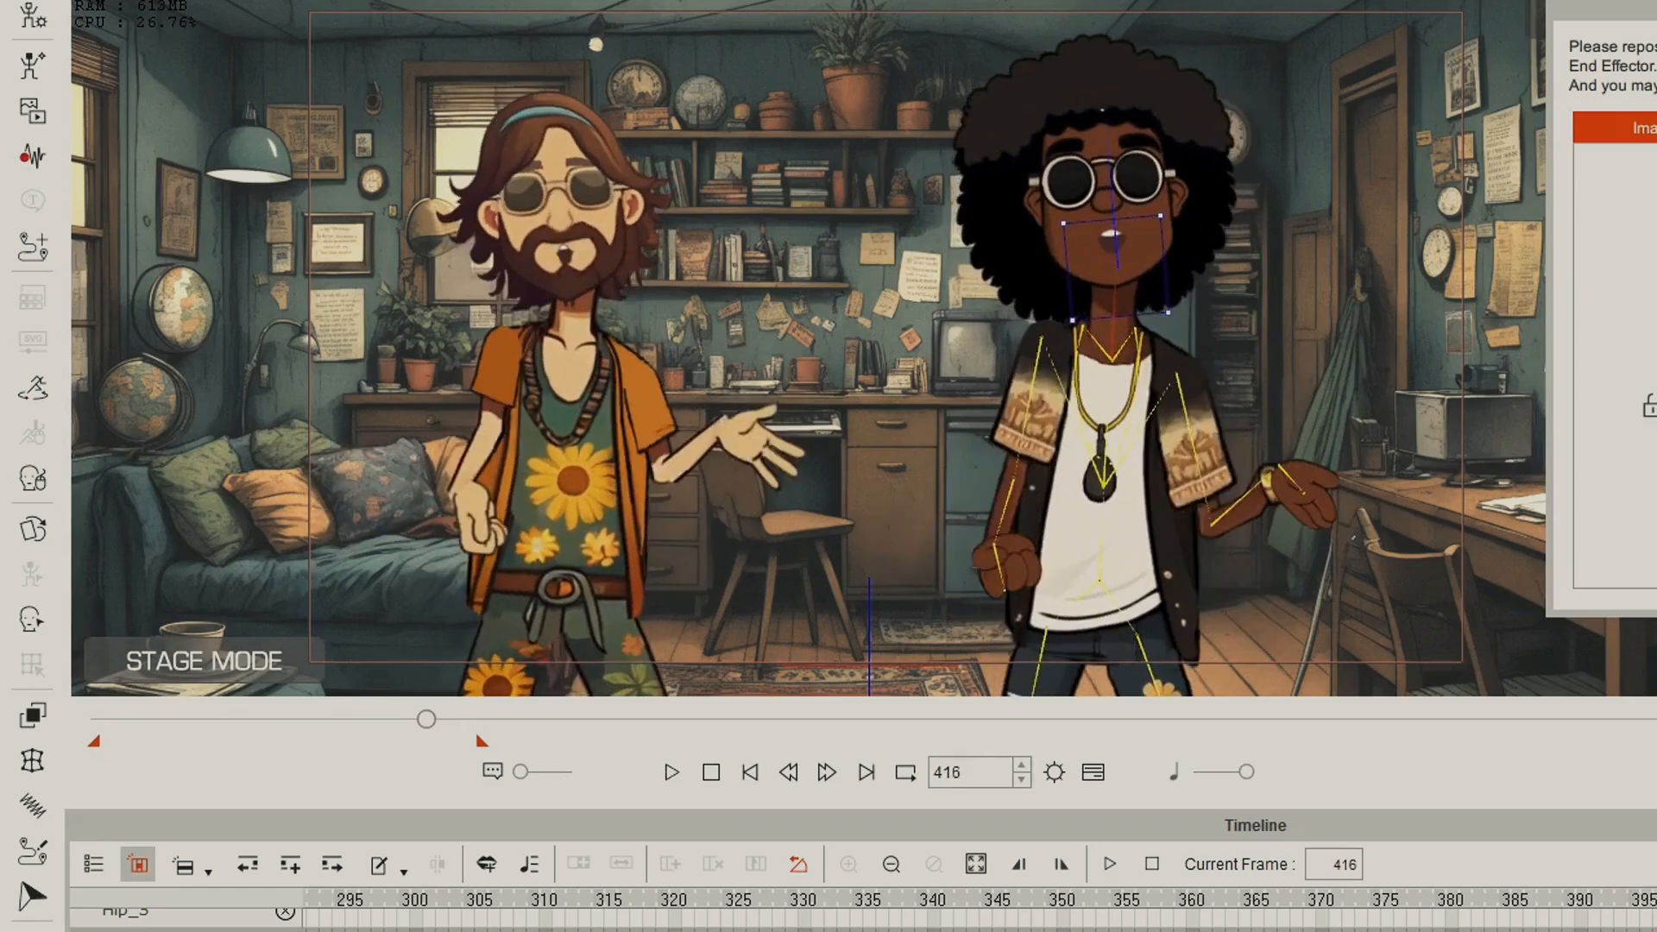
mouse_move(1040, 644)
mouse_down()
mouse_move(1055, 644)
mouse_move(1024, 644)
mouse_up()
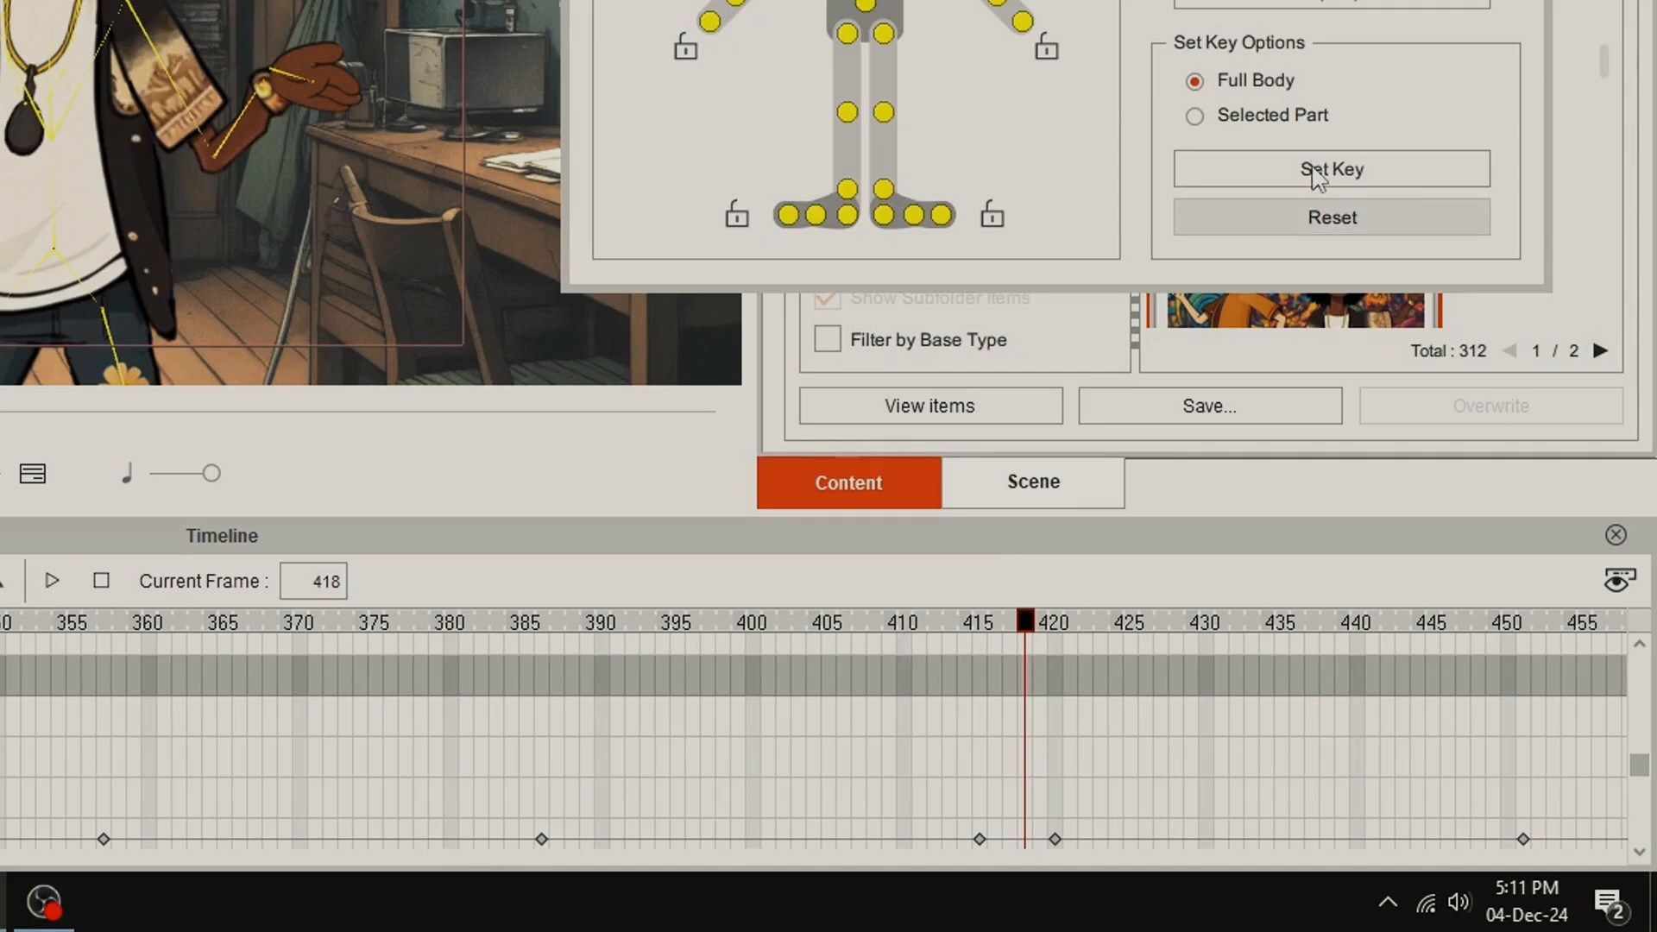
click(1314, 173)
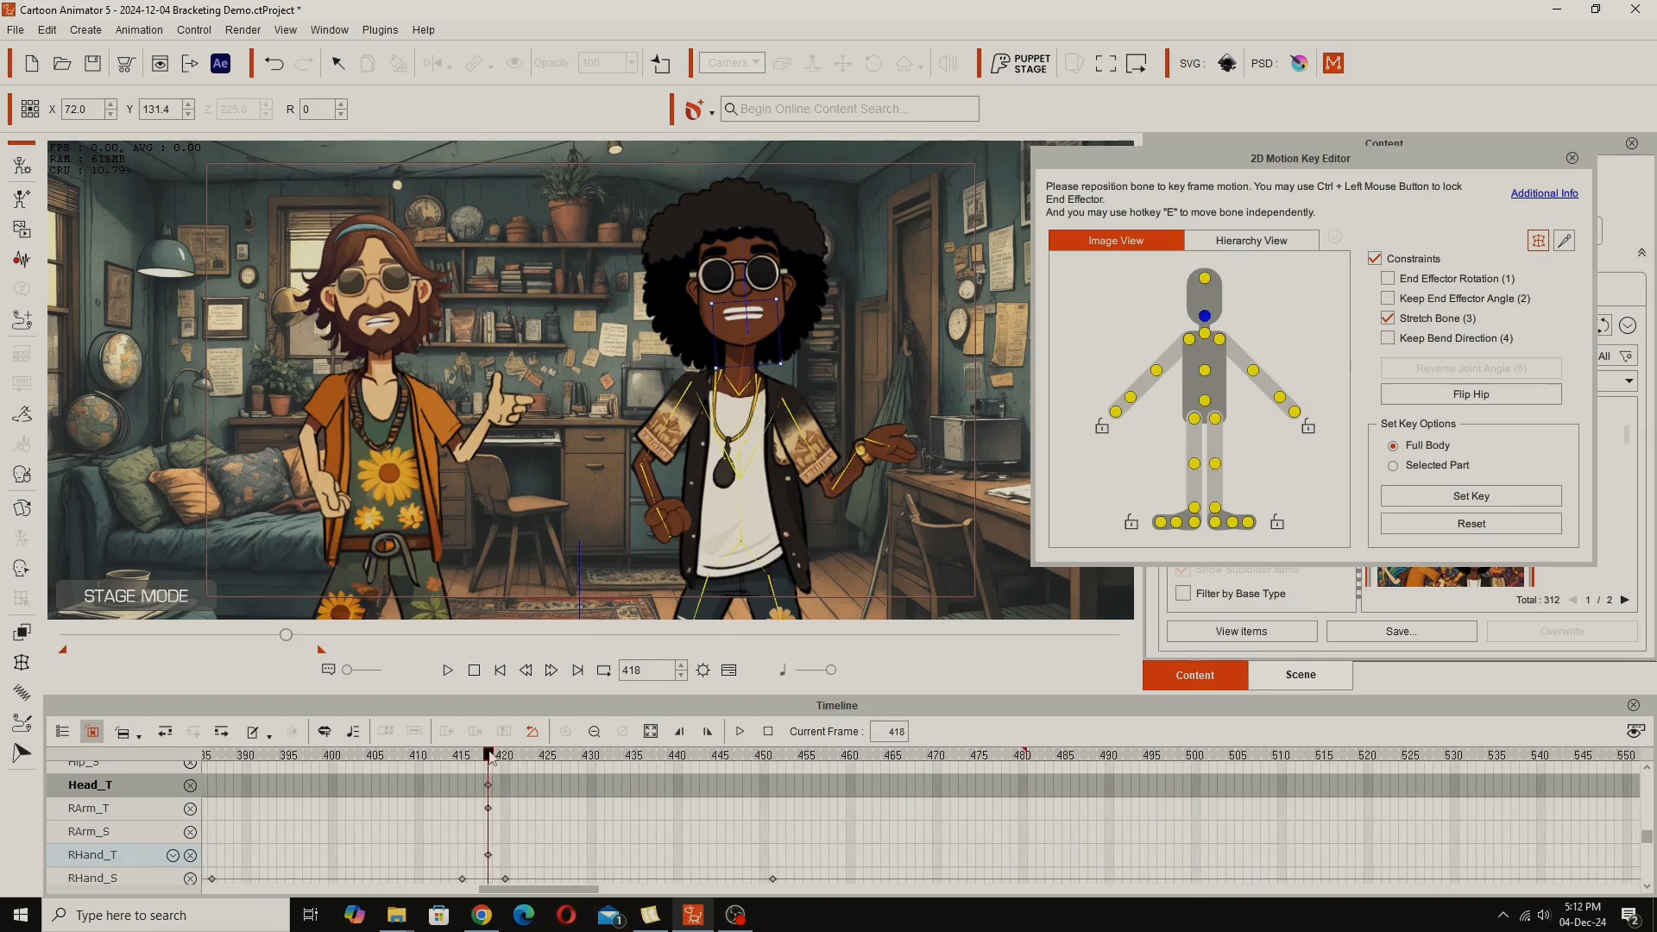
drag(496, 759, 649, 807)
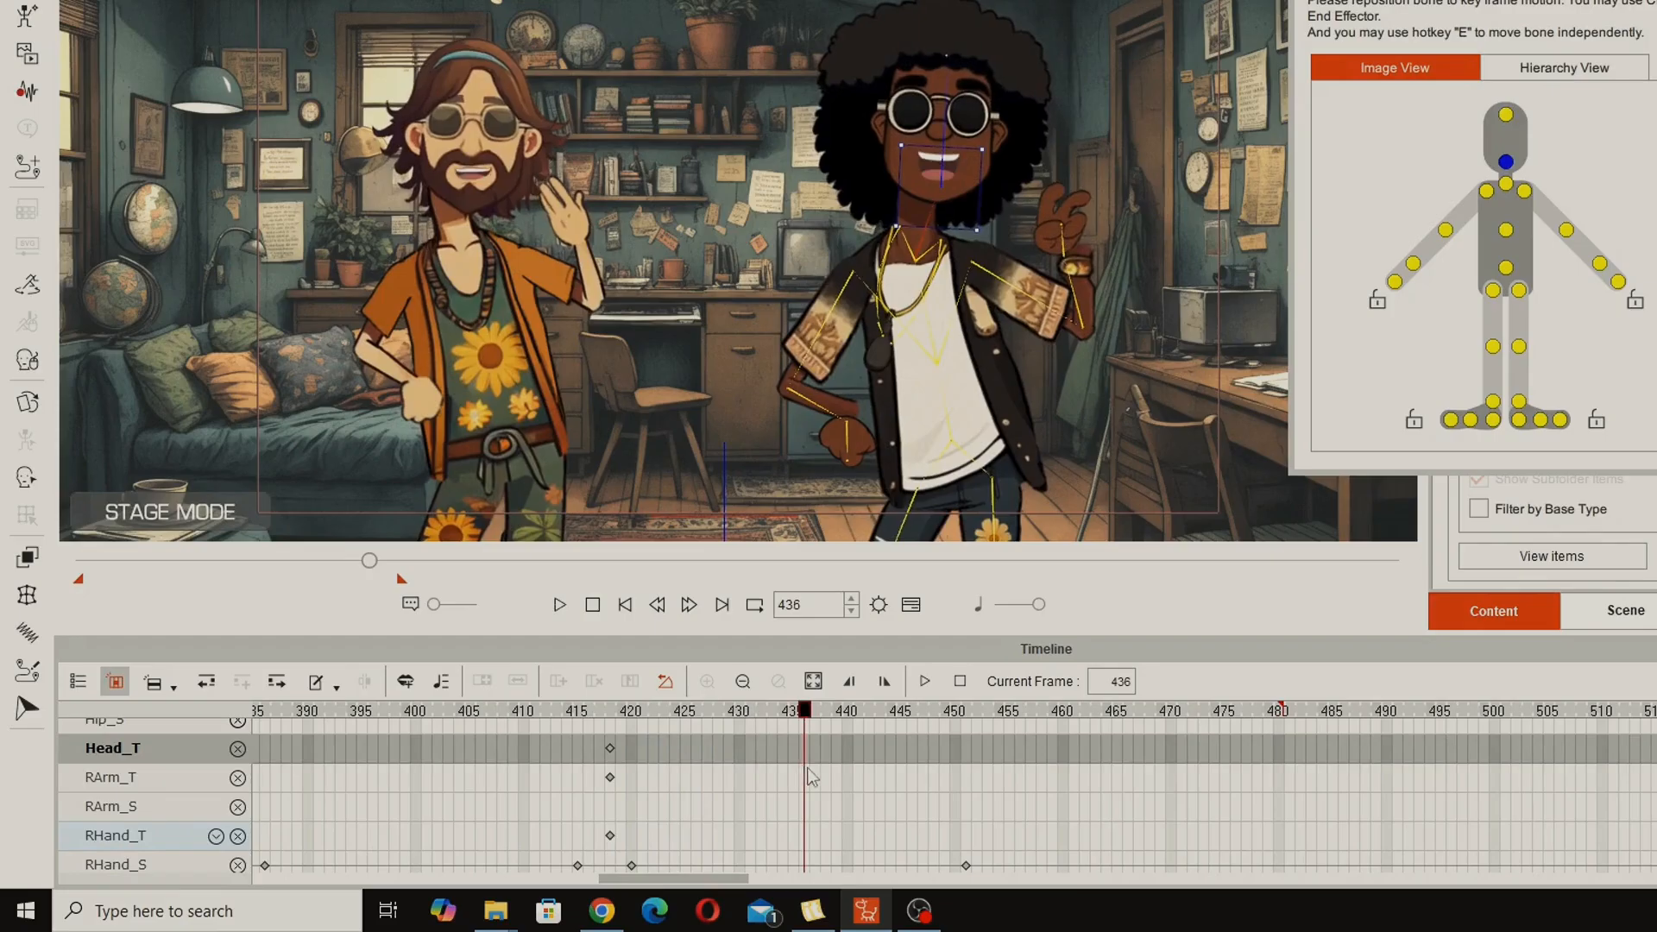
Step: Set a full-body motion key at frame 452 to close the bracket after the raised-hand gesture
drag(811, 777, 976, 851)
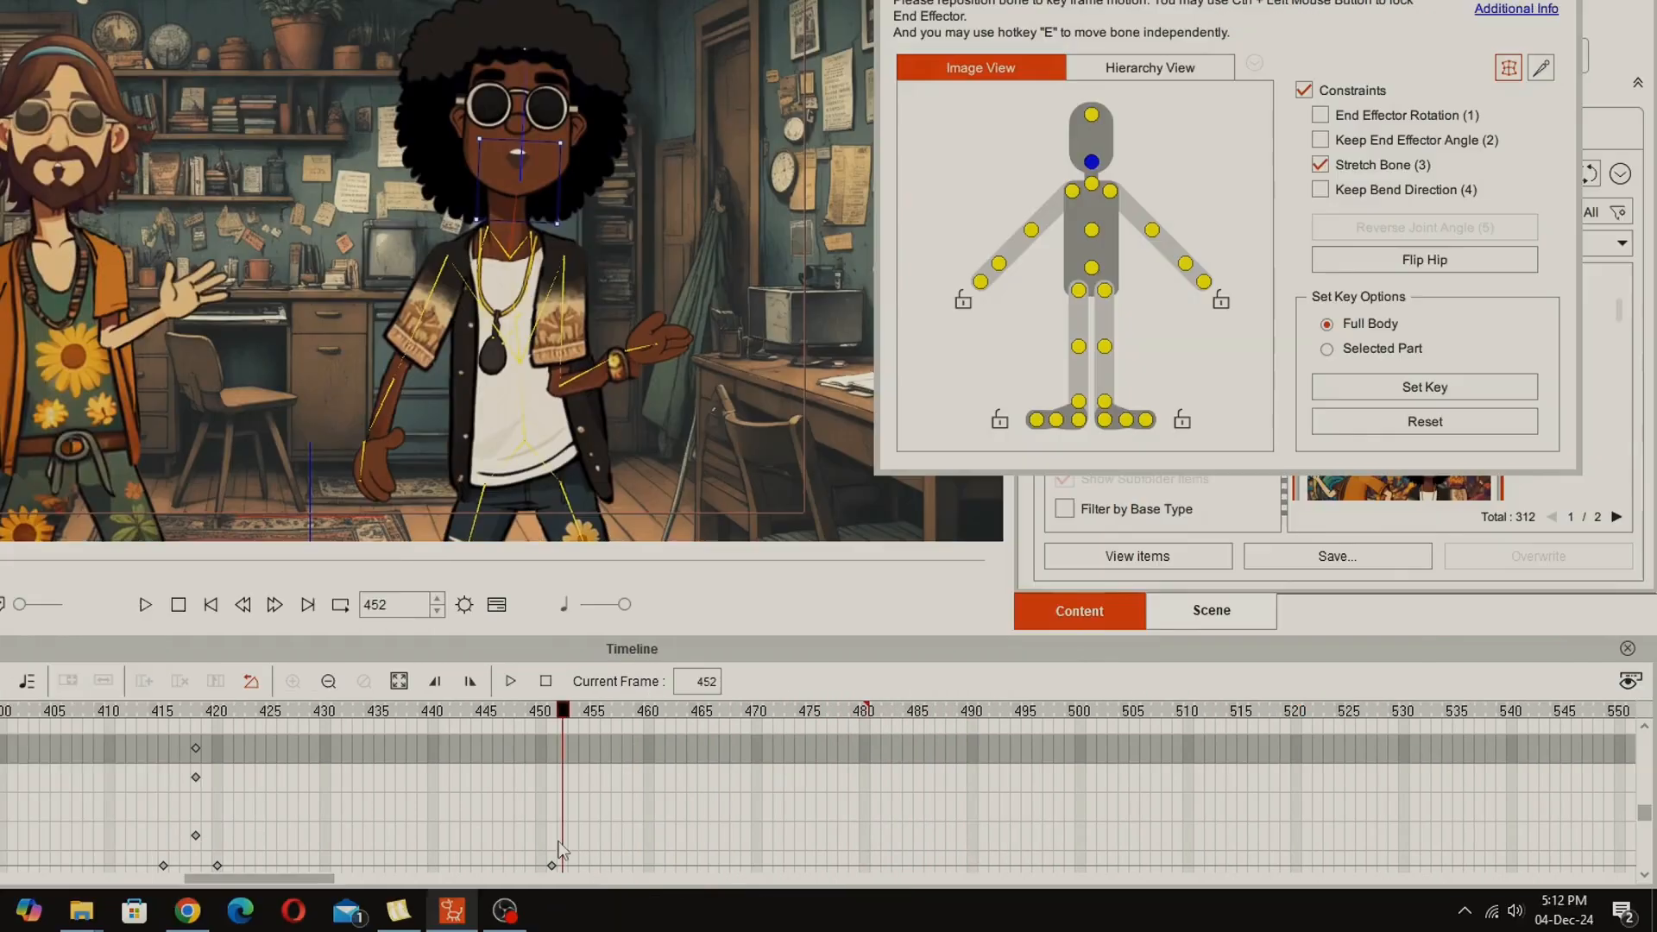
click(1425, 386)
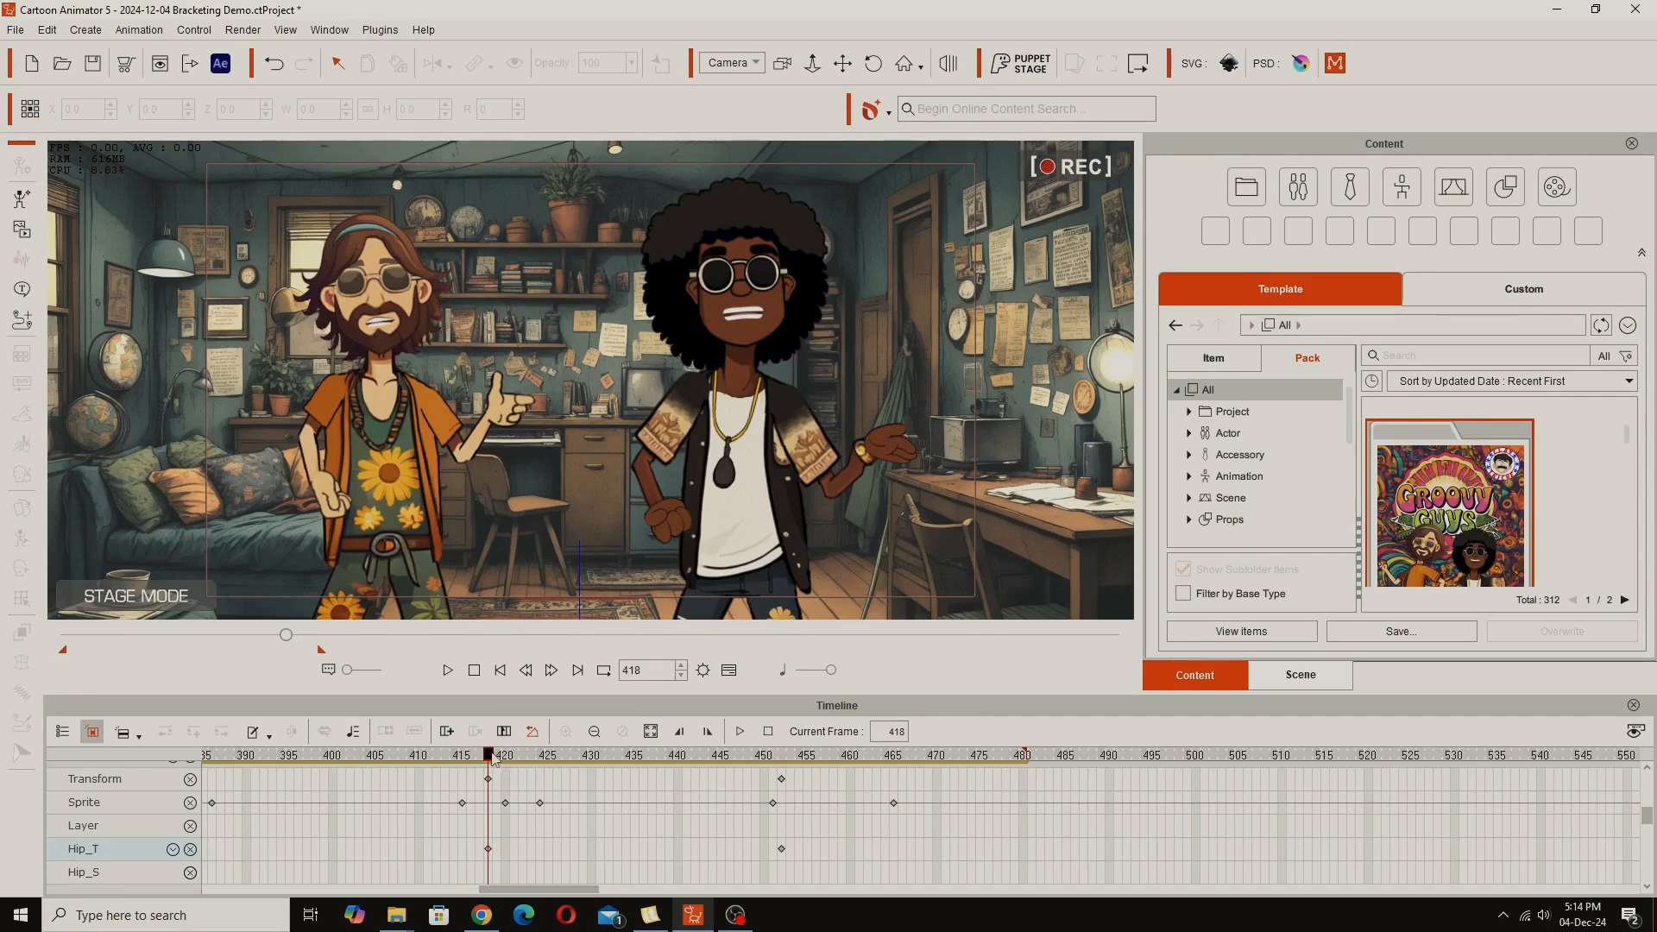
Step: Rotate the black-vested character's right hand and left hand into better poses at frame 428
drag(492, 758, 574, 758)
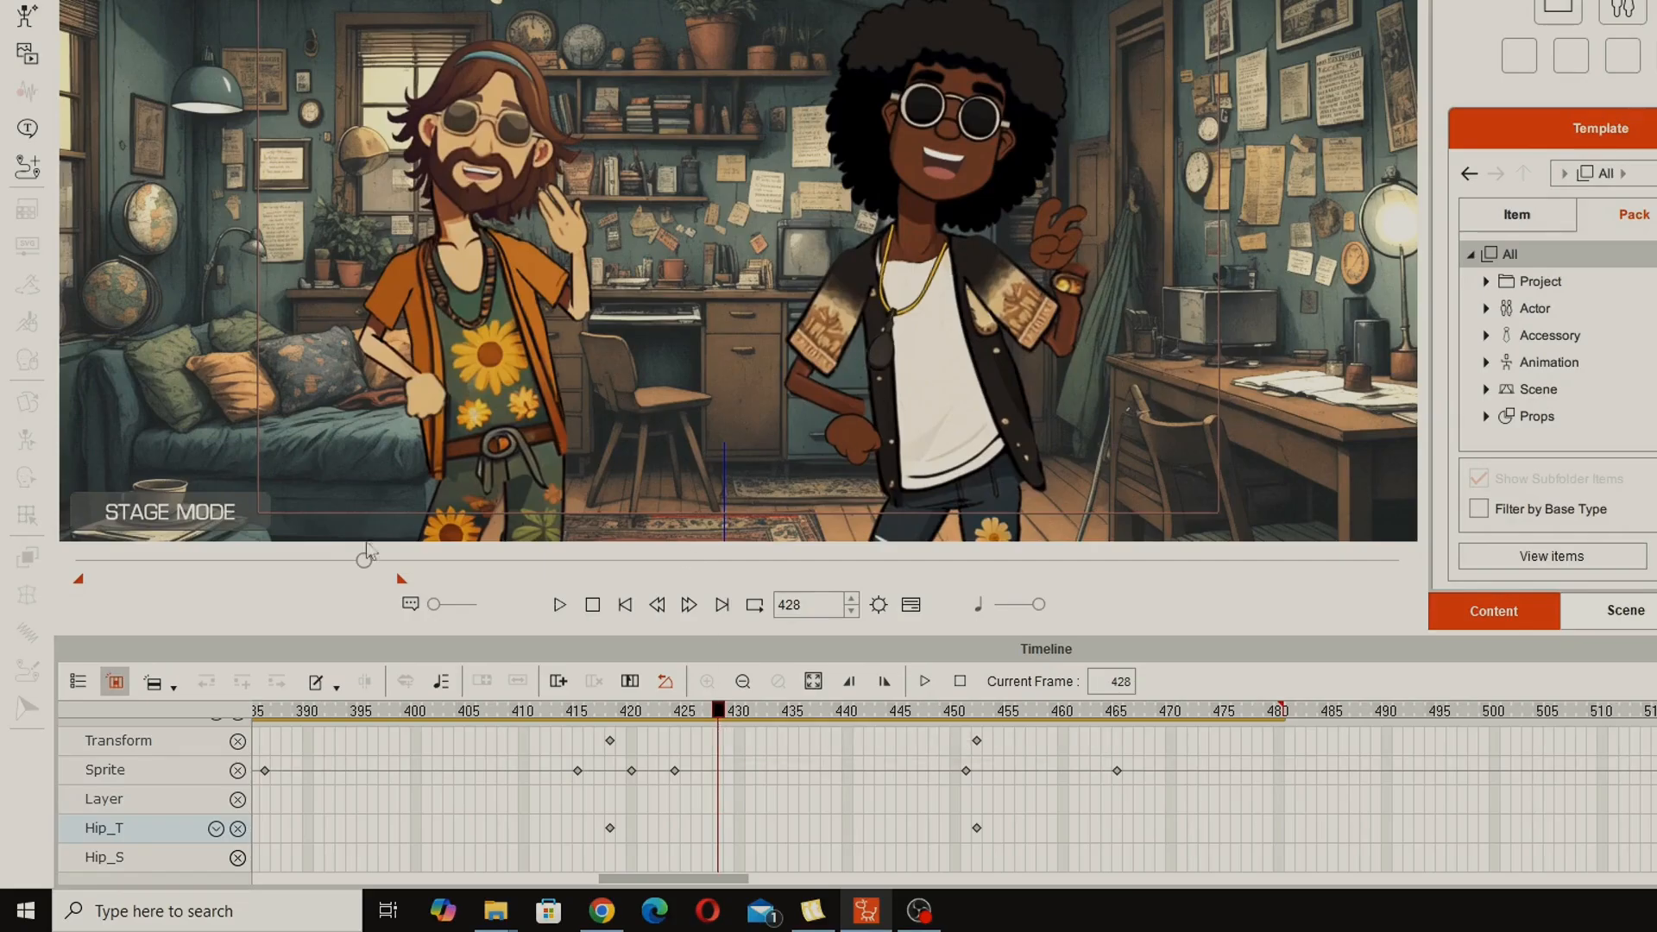
click(738, 285)
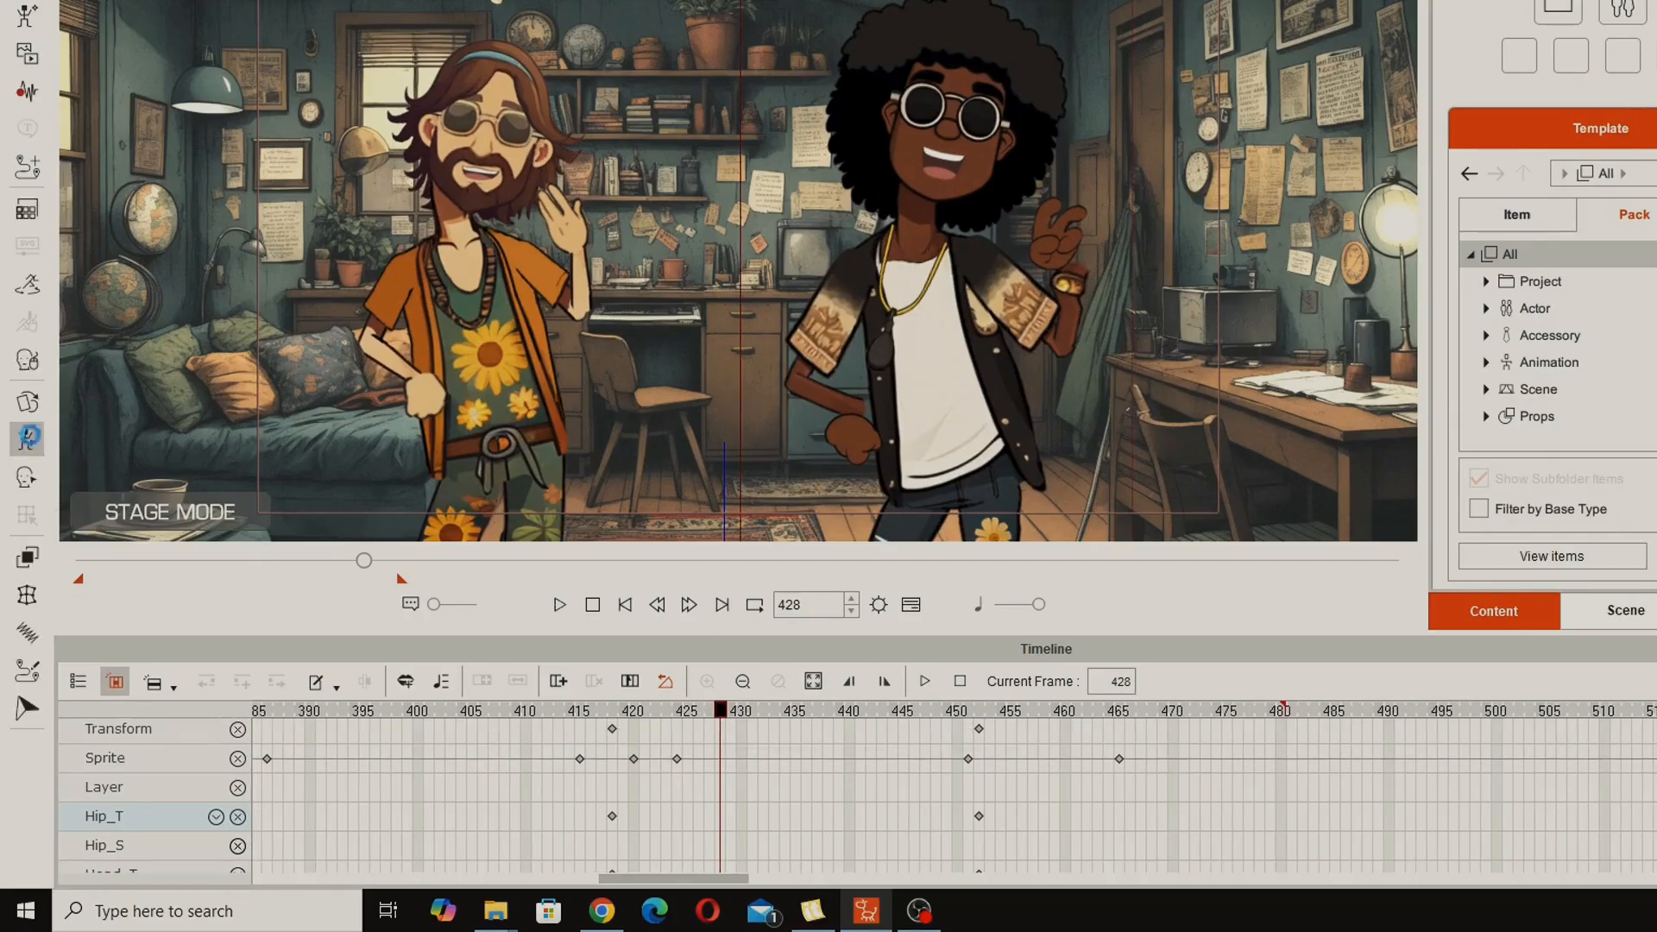
drag(515, 521, 500, 458)
click(1185, 382)
drag(709, 345, 815, 367)
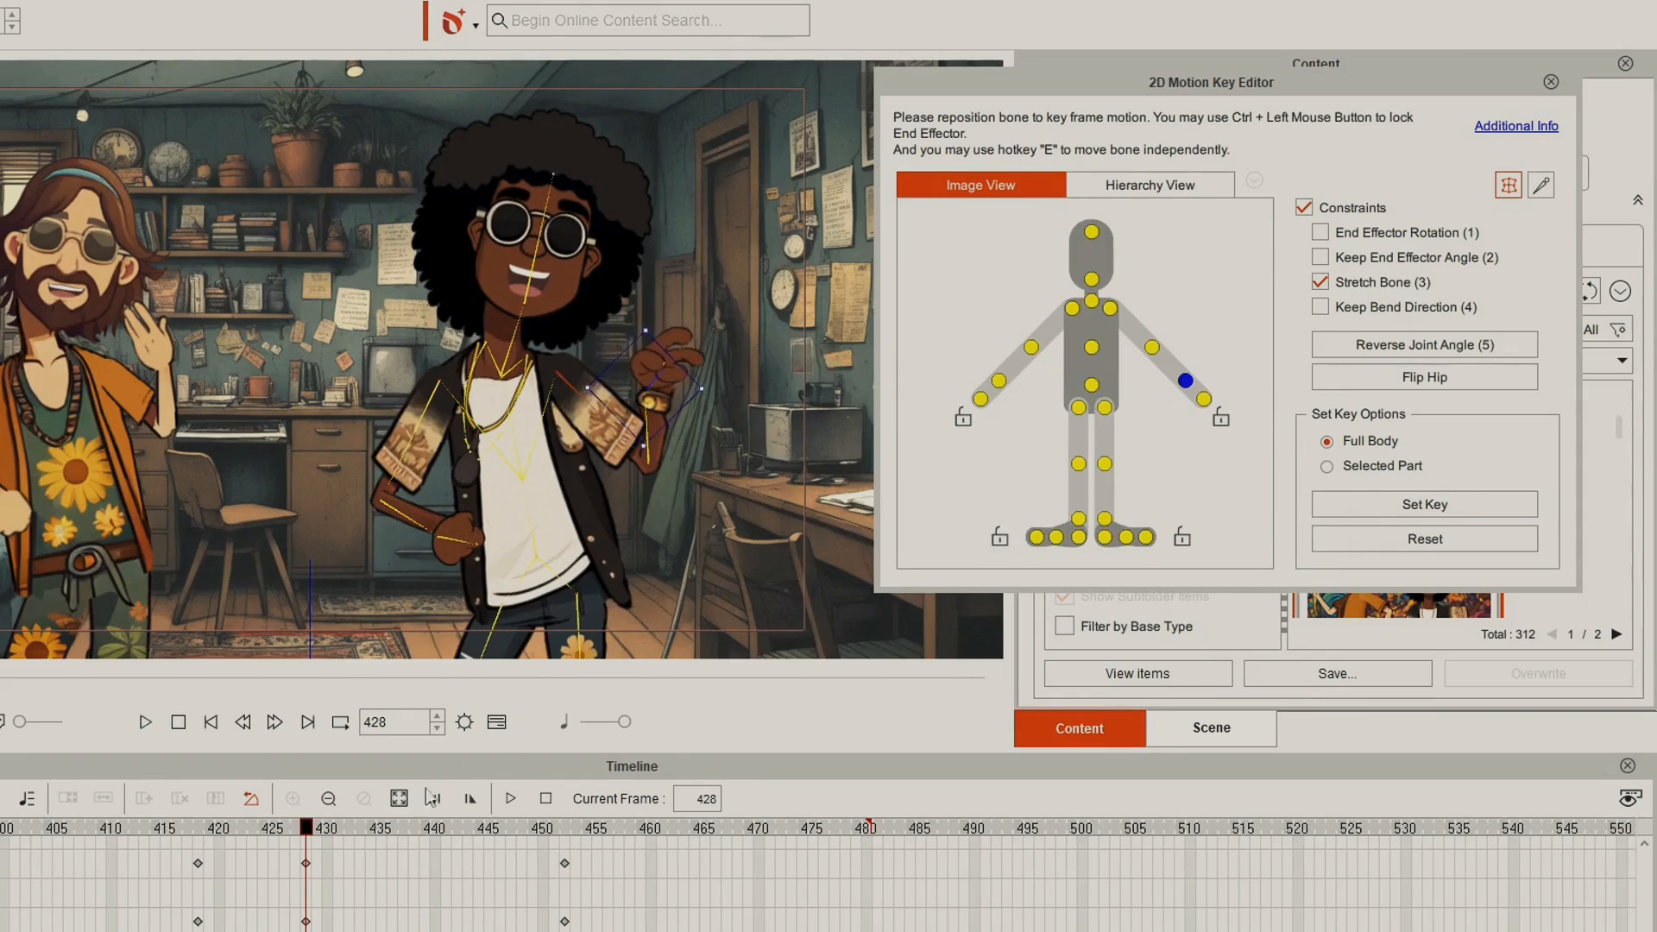
Step: Rotate the character's right hand upward at frames 420 and 447, inside the bracketed section
drag(308, 833, 220, 837)
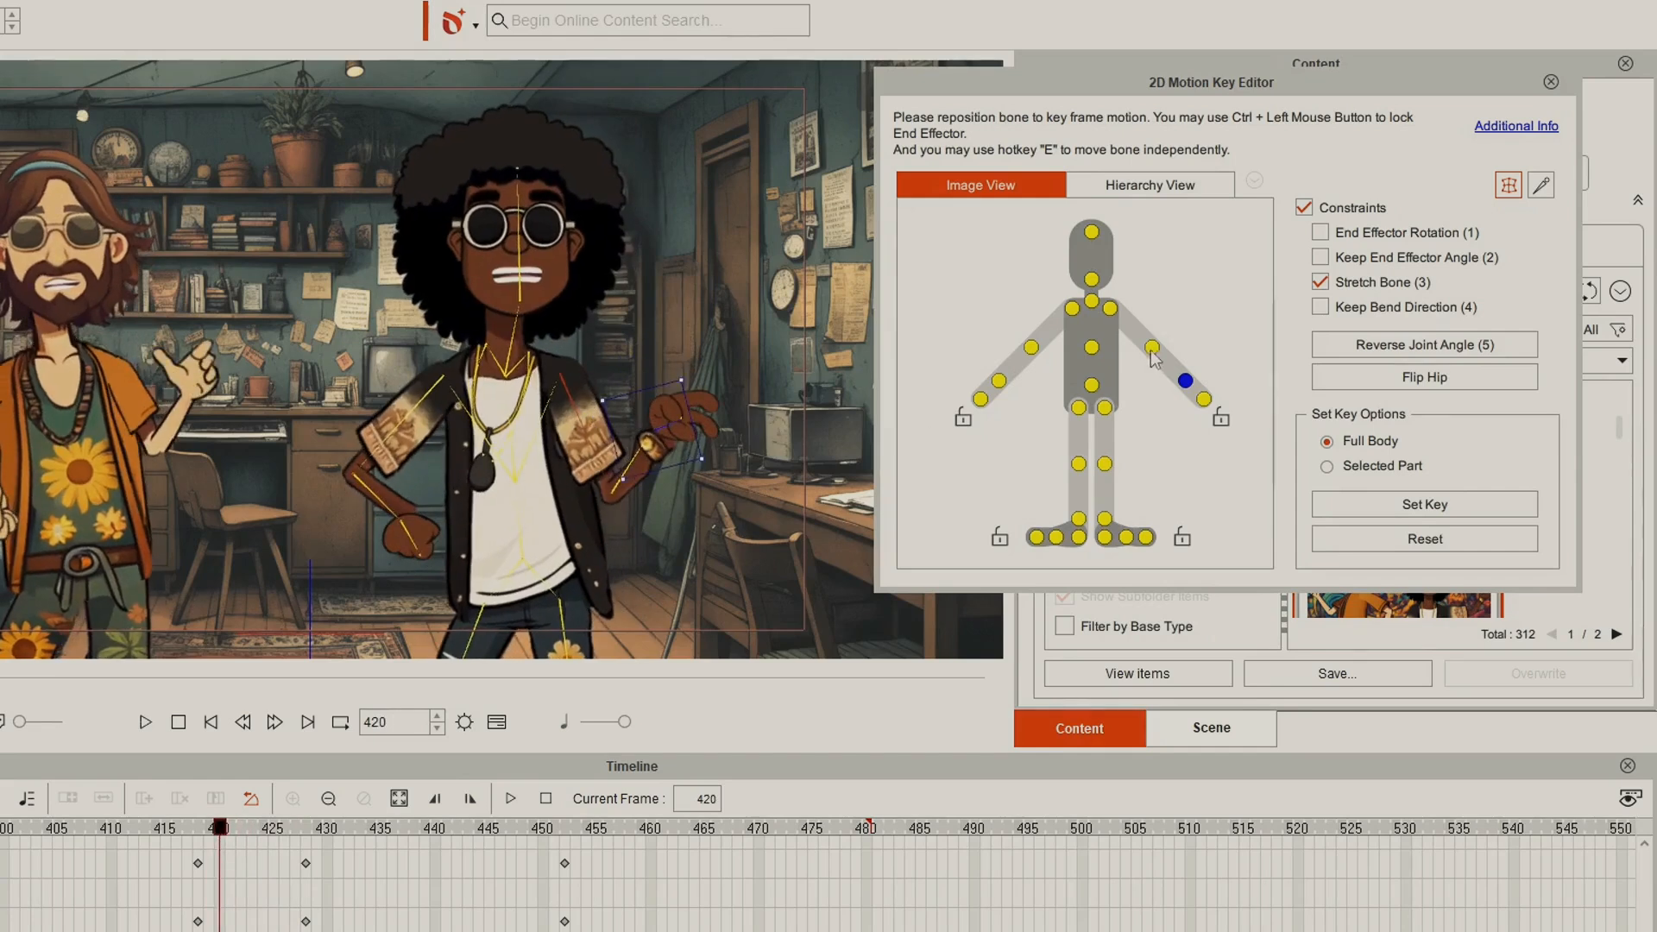
click(998, 382)
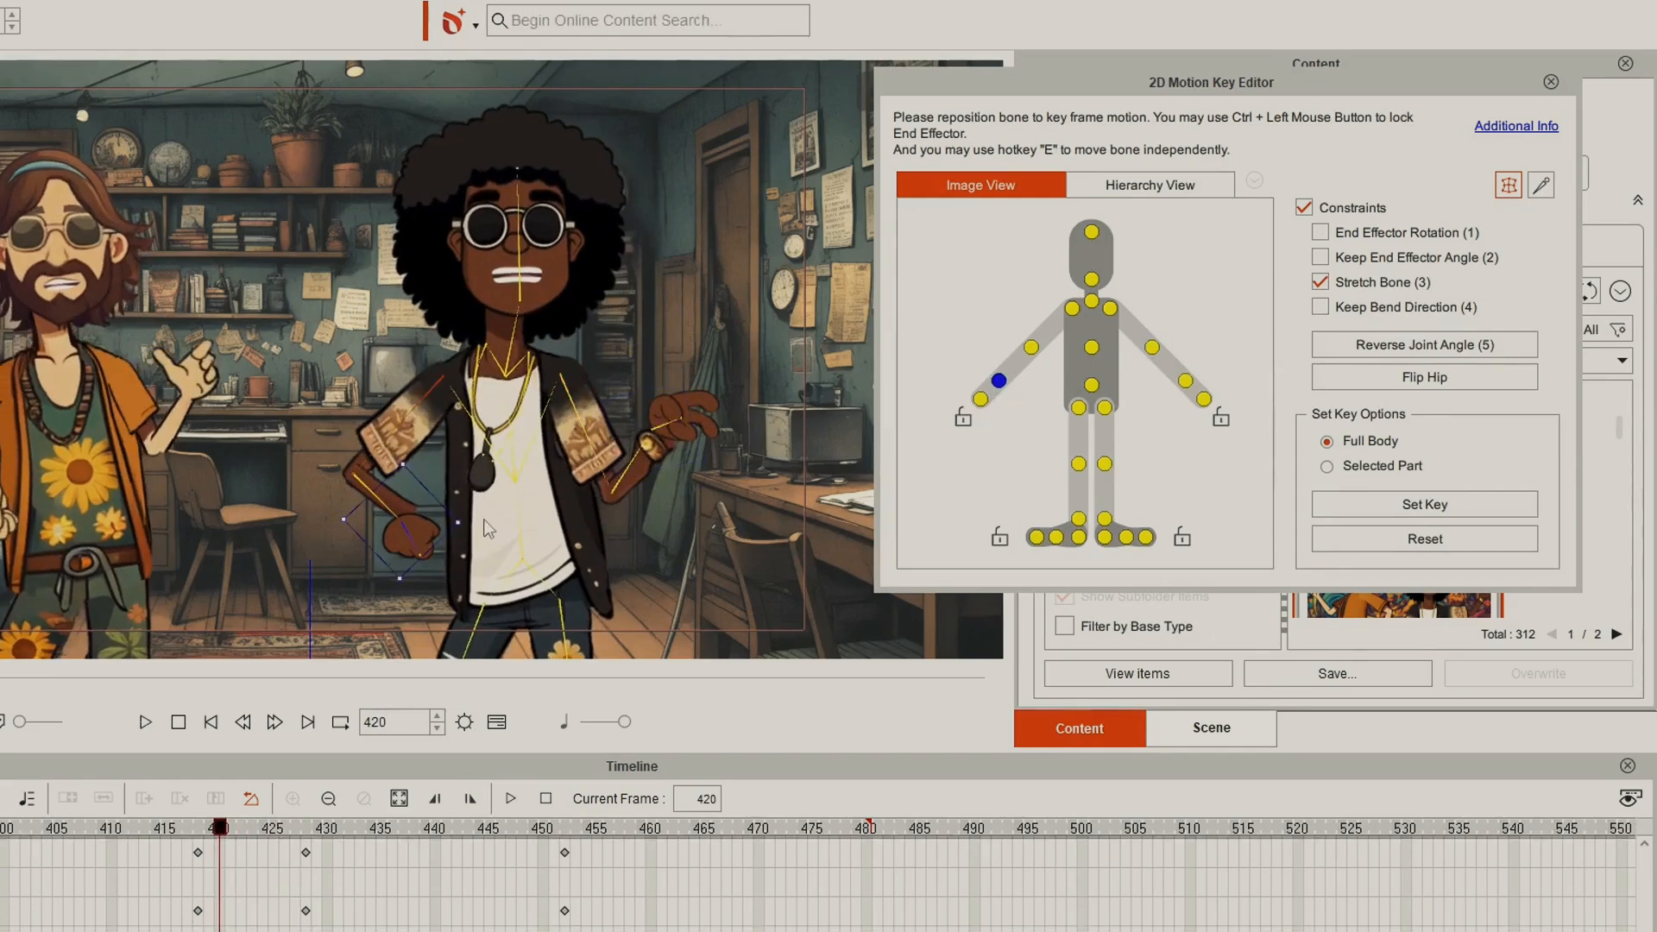
drag(486, 506, 489, 467)
drag(233, 836, 515, 879)
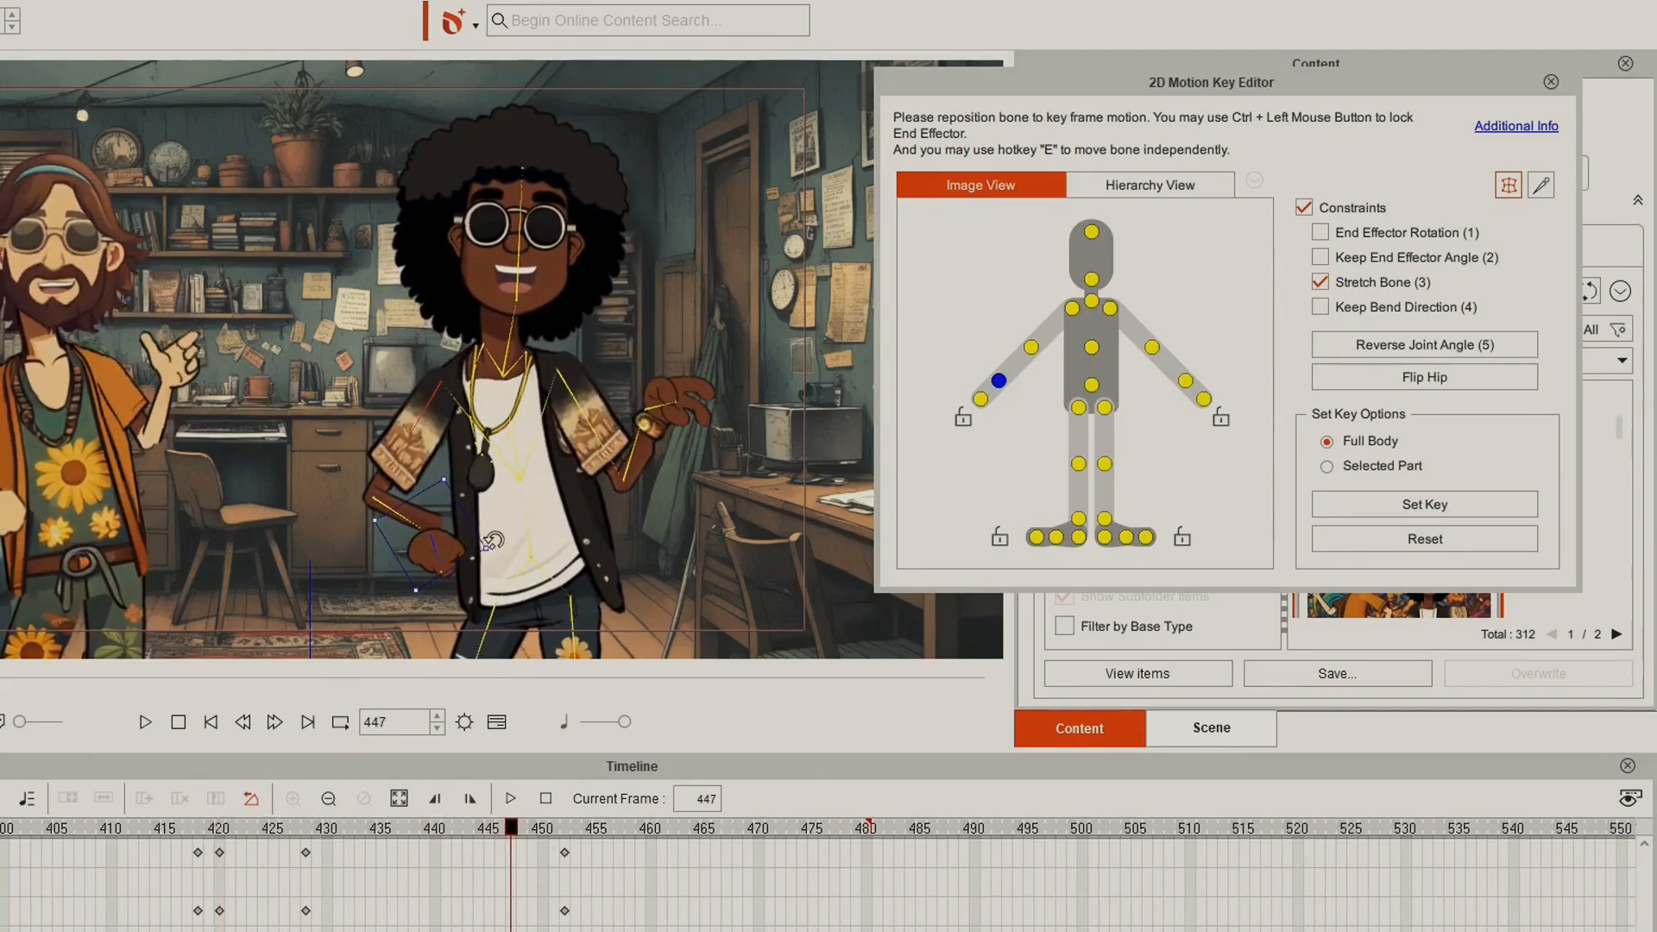
drag(497, 531, 486, 460)
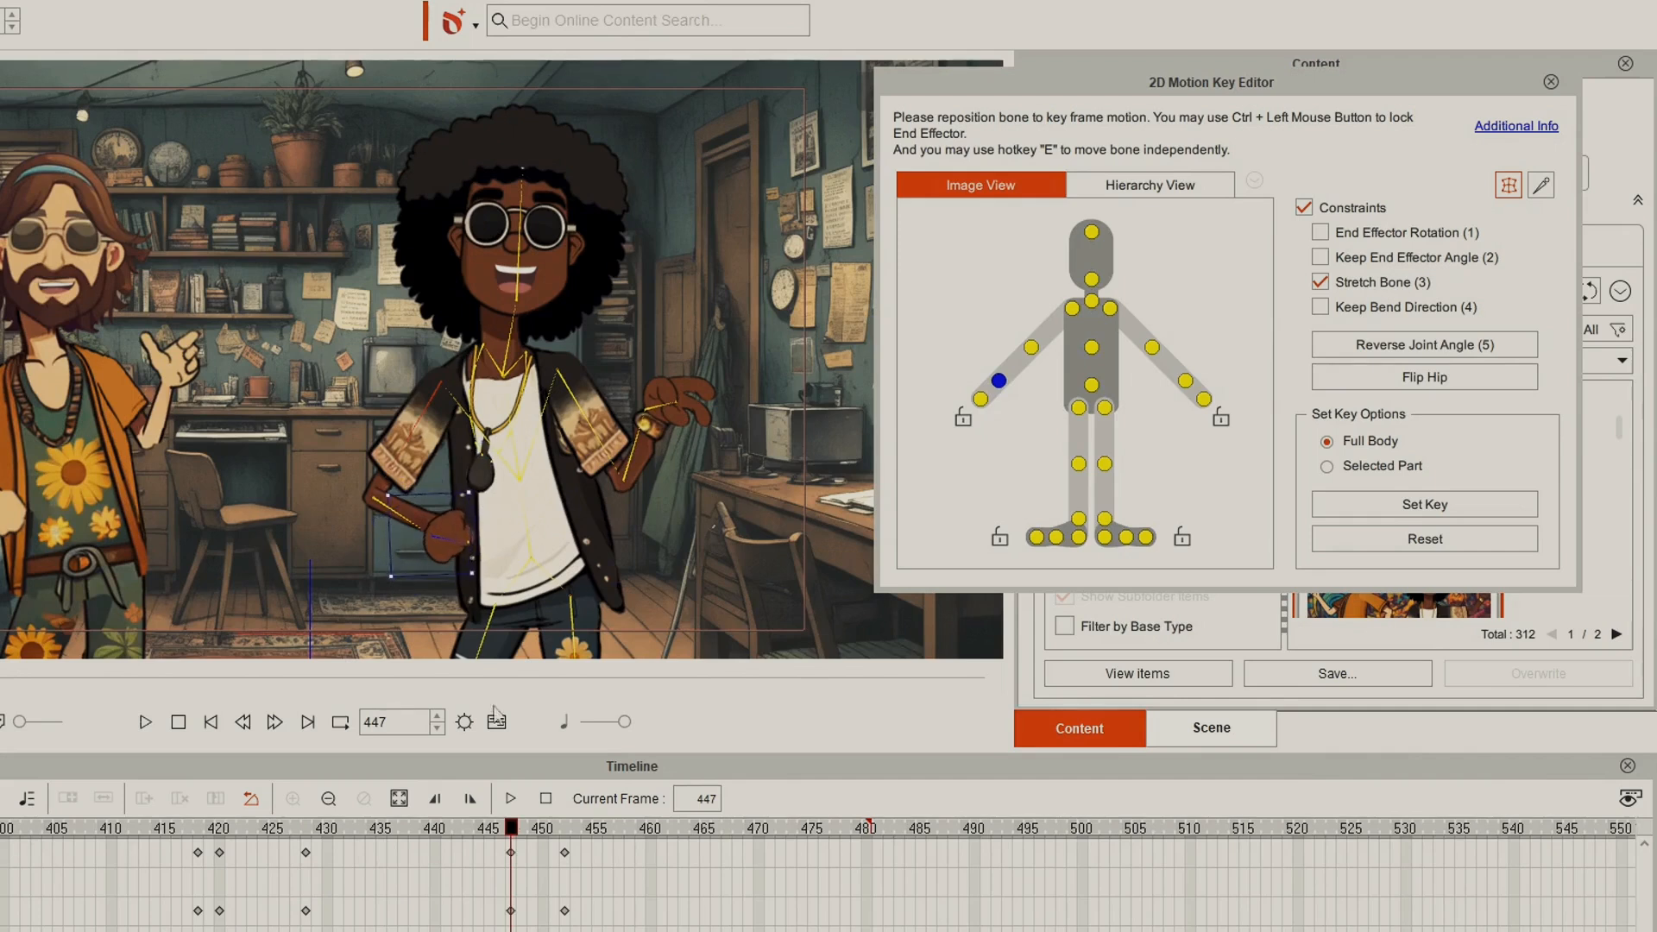
Step: Rotate the character's left hand downward at frame 452 and scrub on to frame 480 to check the ending motion
drag(524, 854, 565, 852)
click(642, 461)
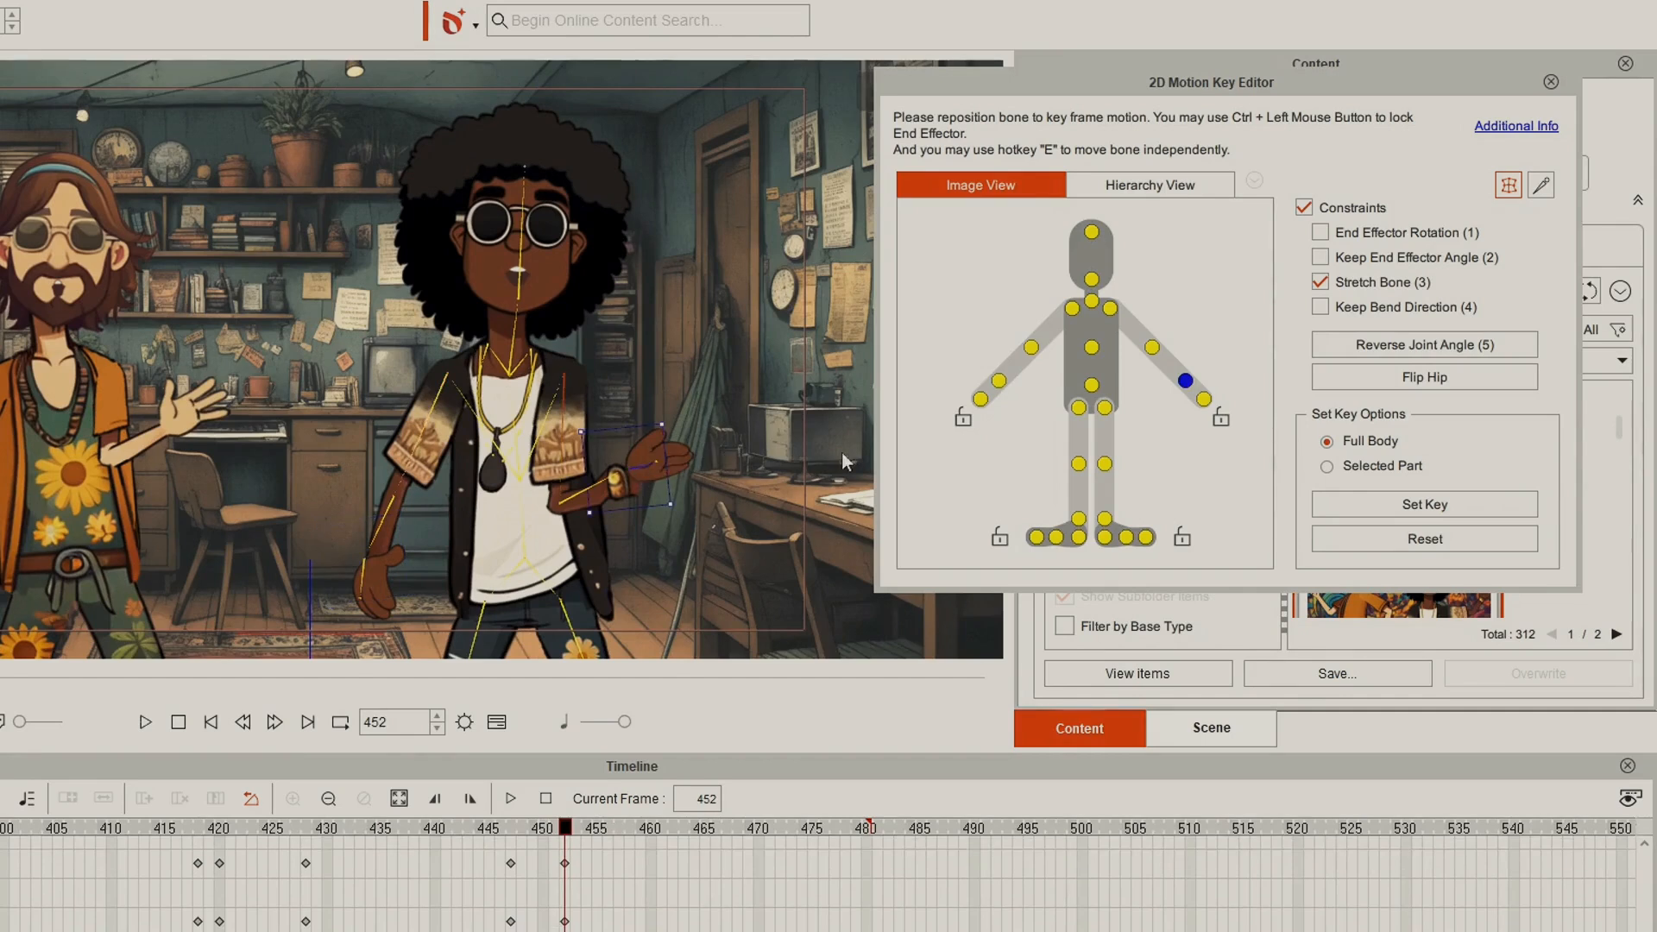
drag(675, 418, 703, 458)
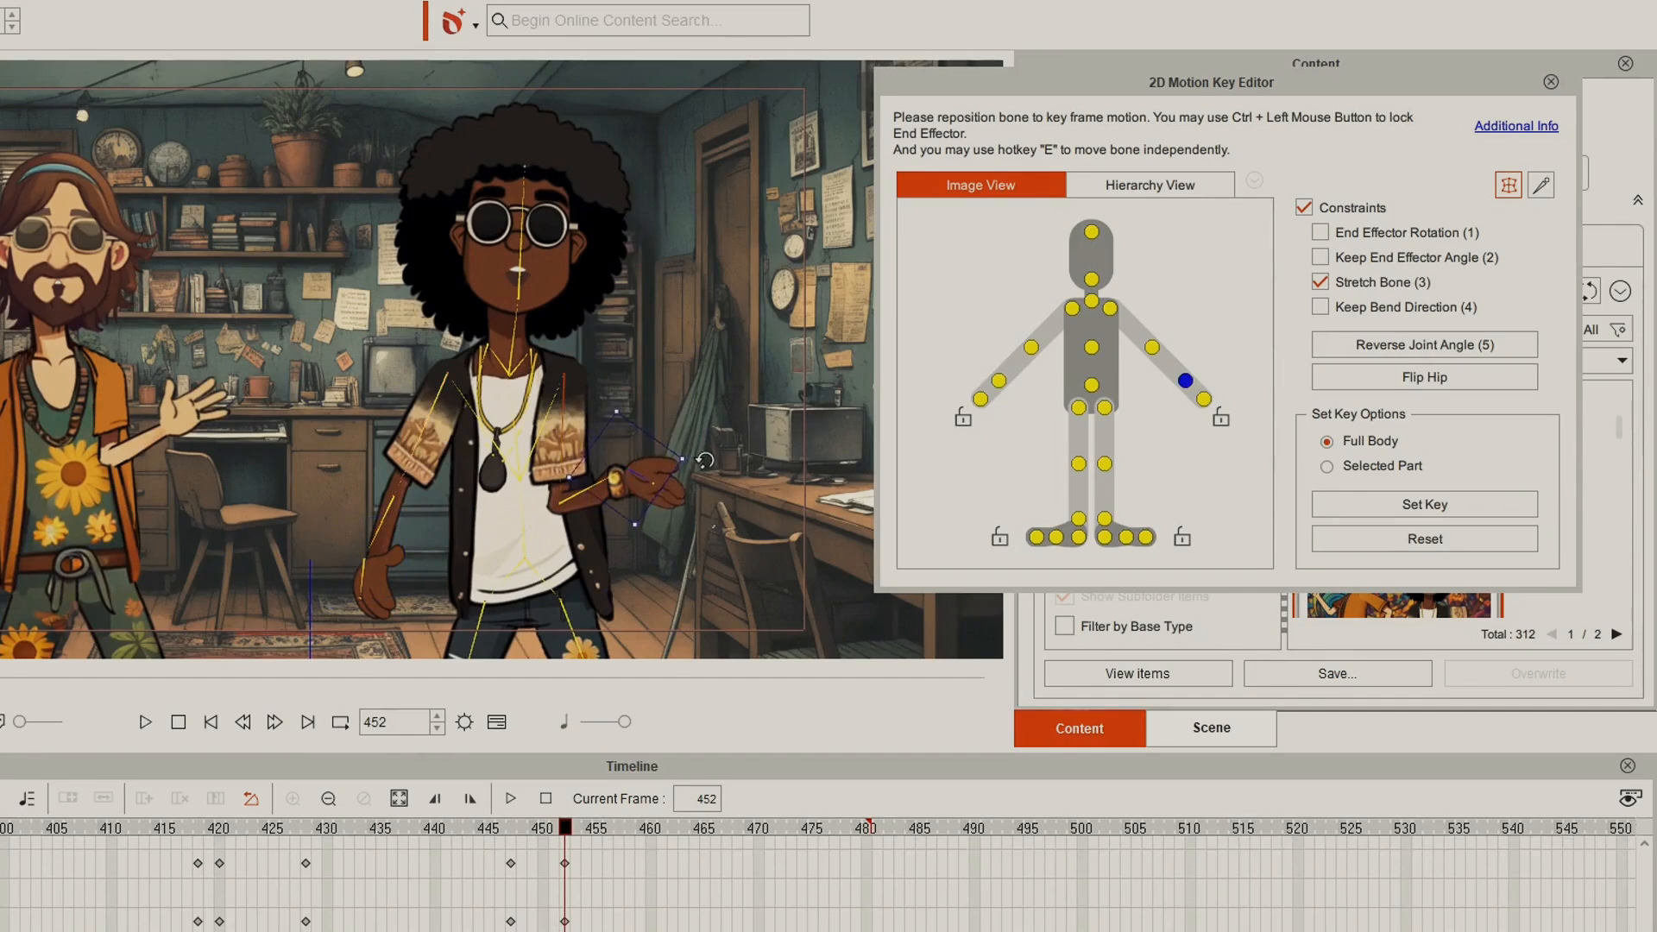
drag(552, 826, 689, 837)
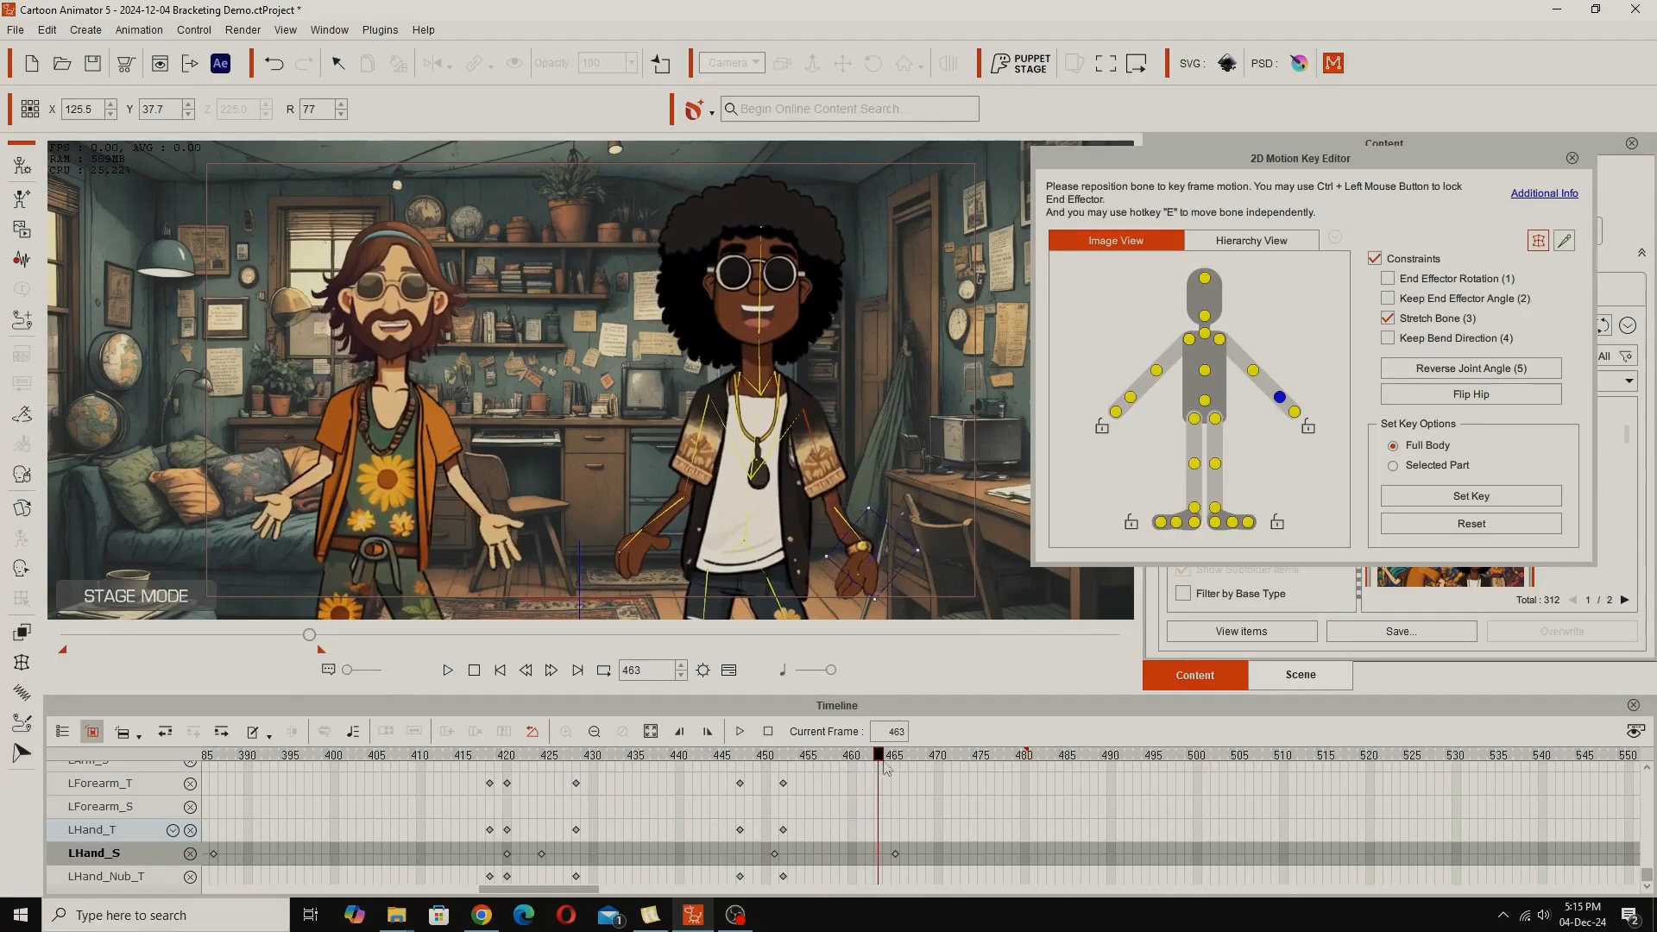
drag(887, 768, 1026, 760)
Step: Close the motion key editor and timeline, and play the animation from the start with the voice volume lowered to minimum
click(1572, 159)
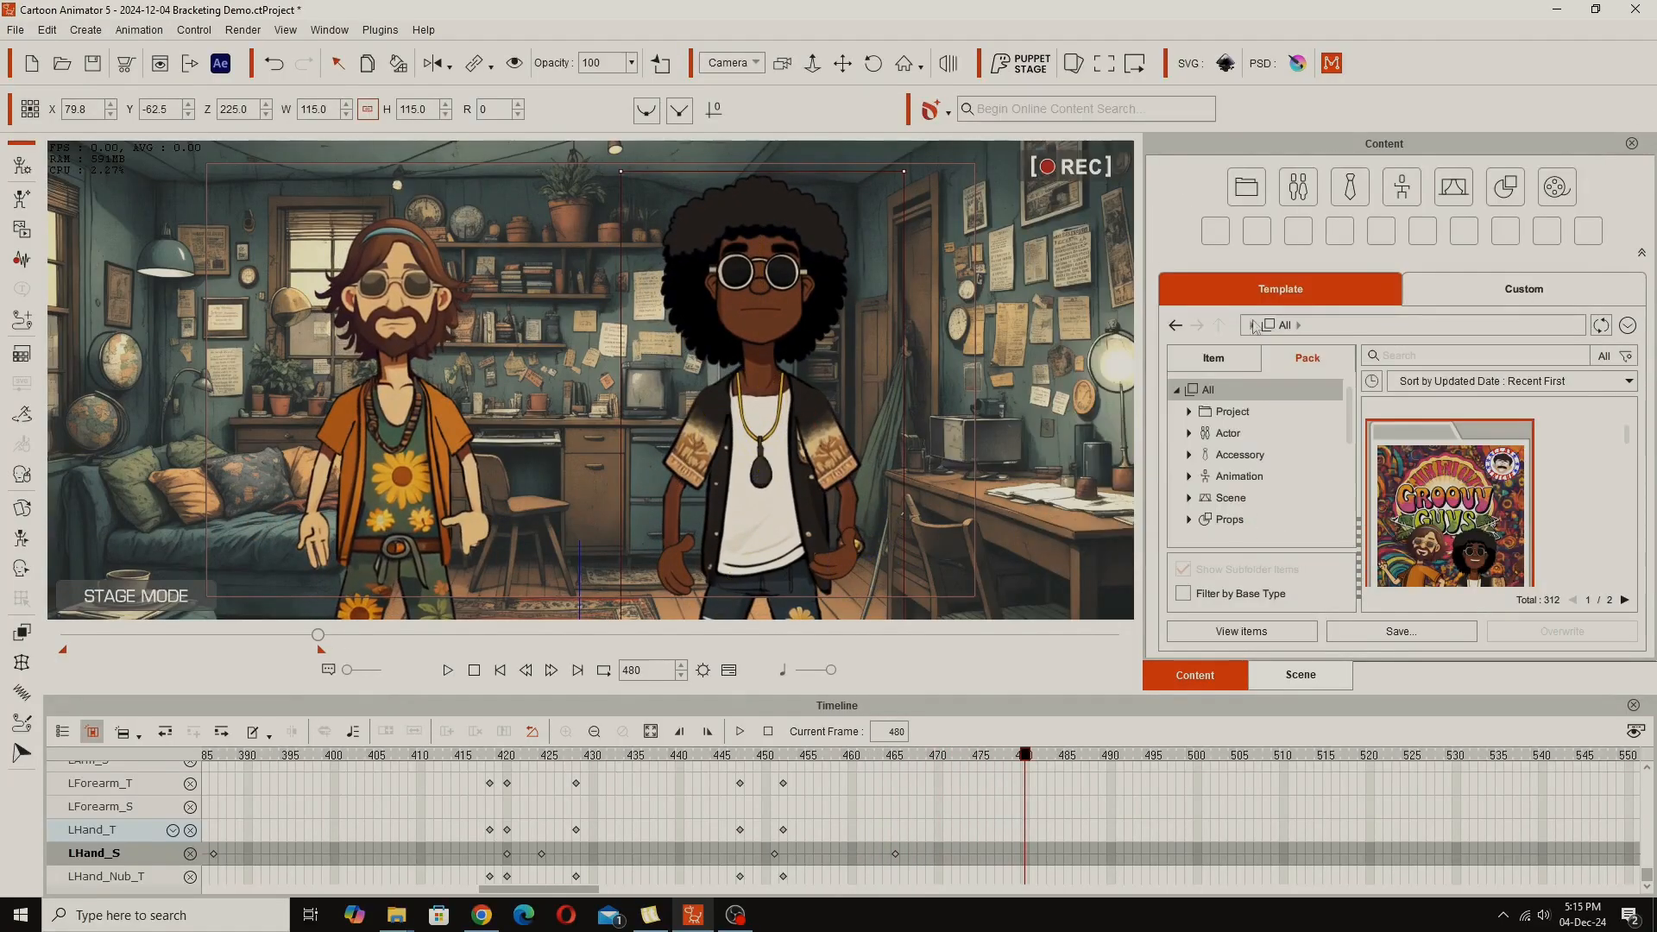
click(731, 670)
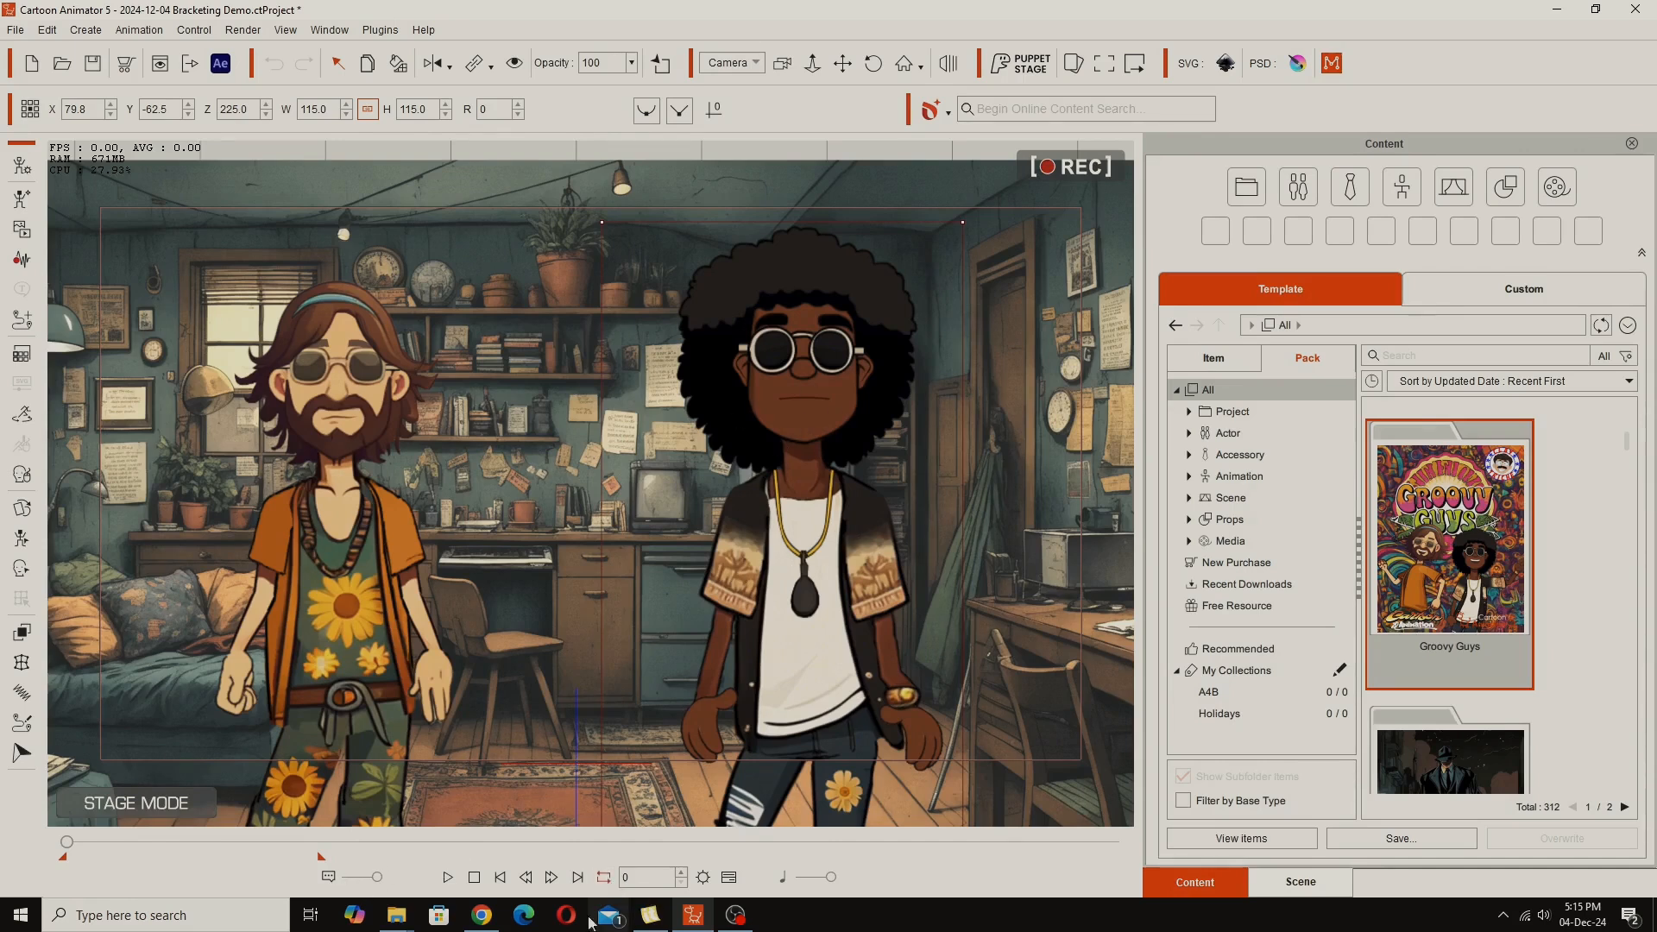
click(447, 878)
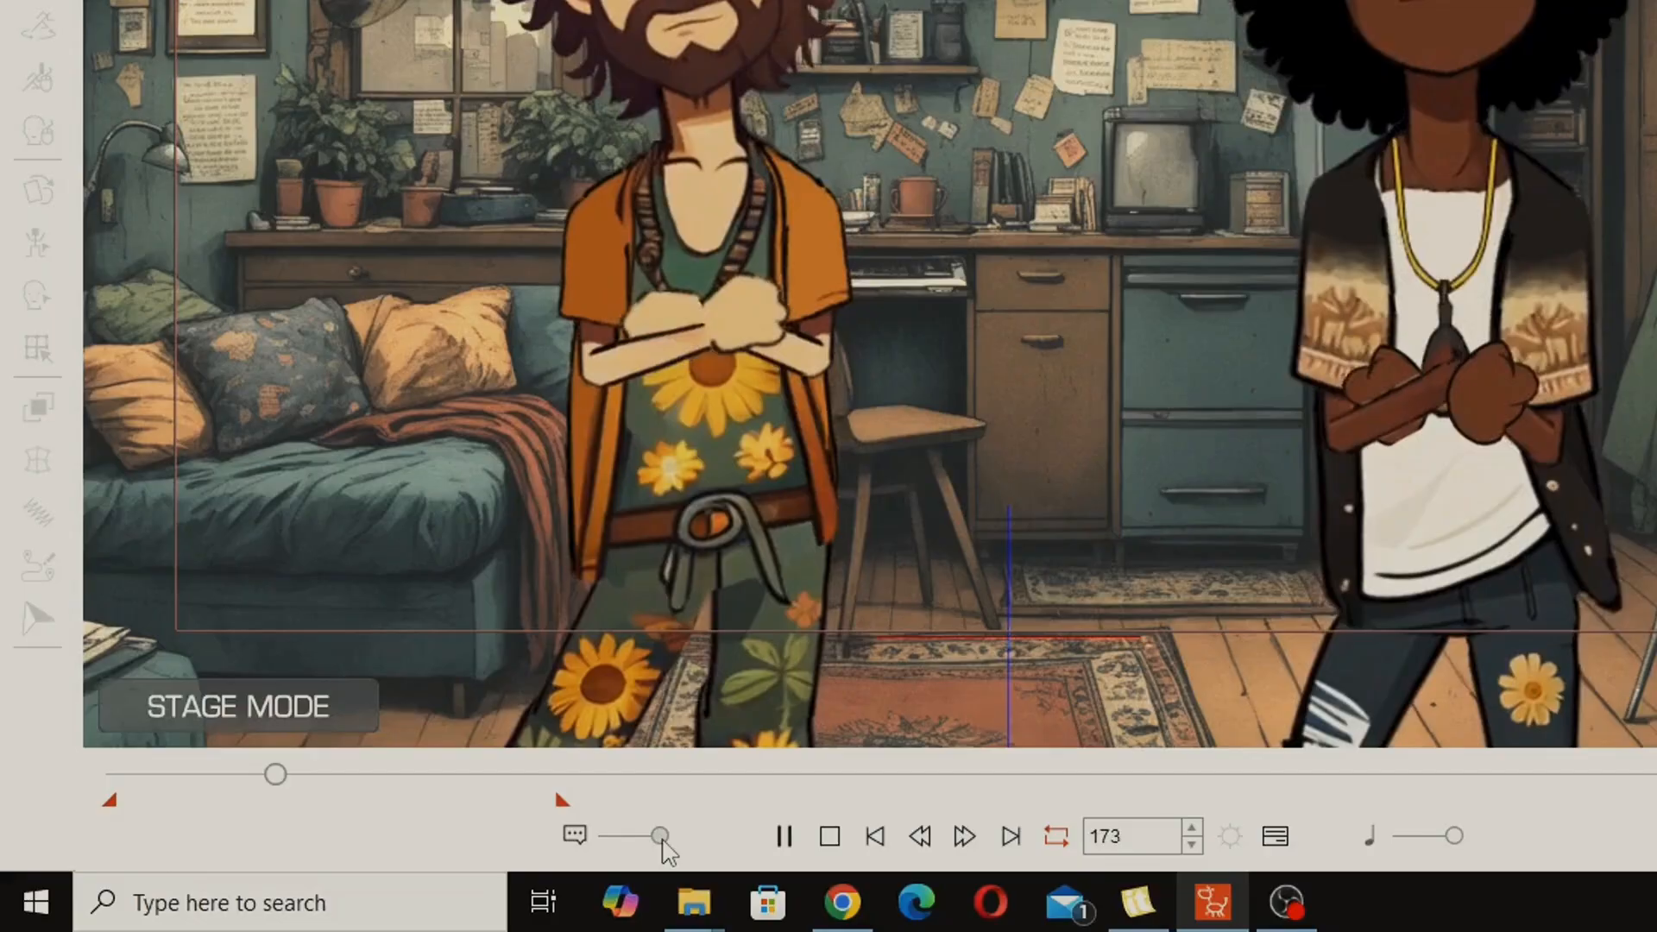
drag(660, 837, 605, 837)
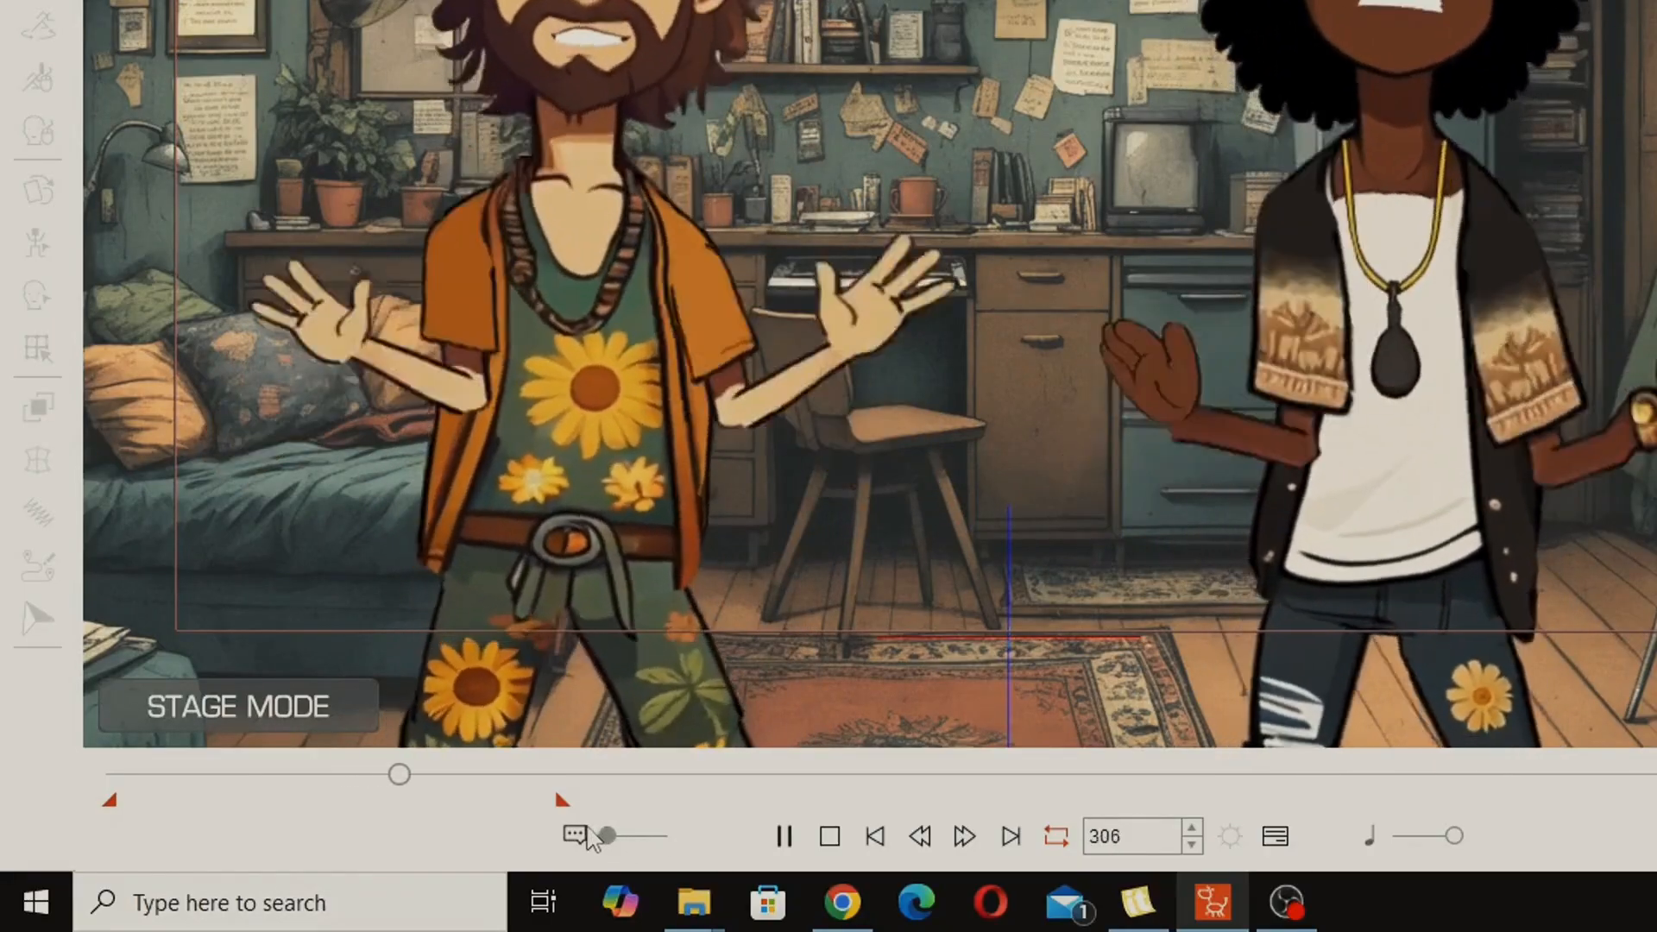